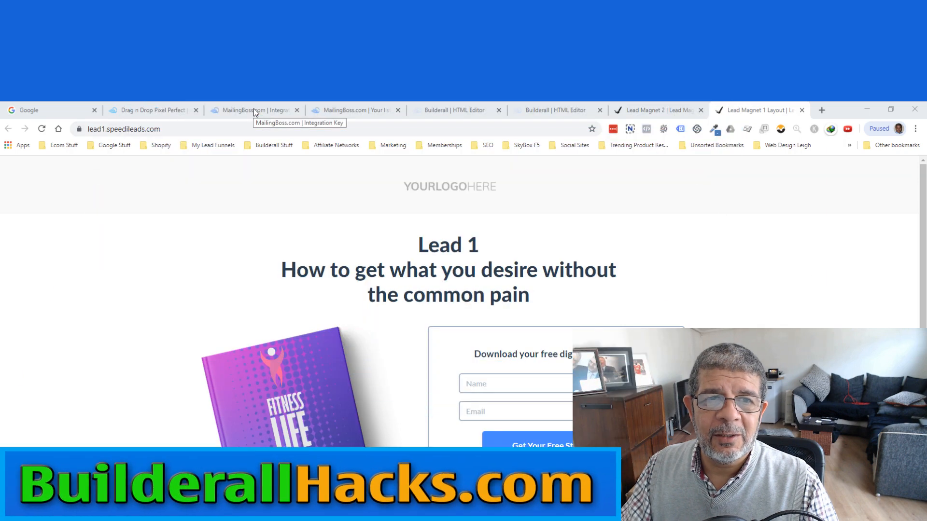
Check the Lead 1 and Lead 2 editor tabs, then return to the MailingBoss lists grid
{"action": "left_click", "coordinate": [254, 111]}
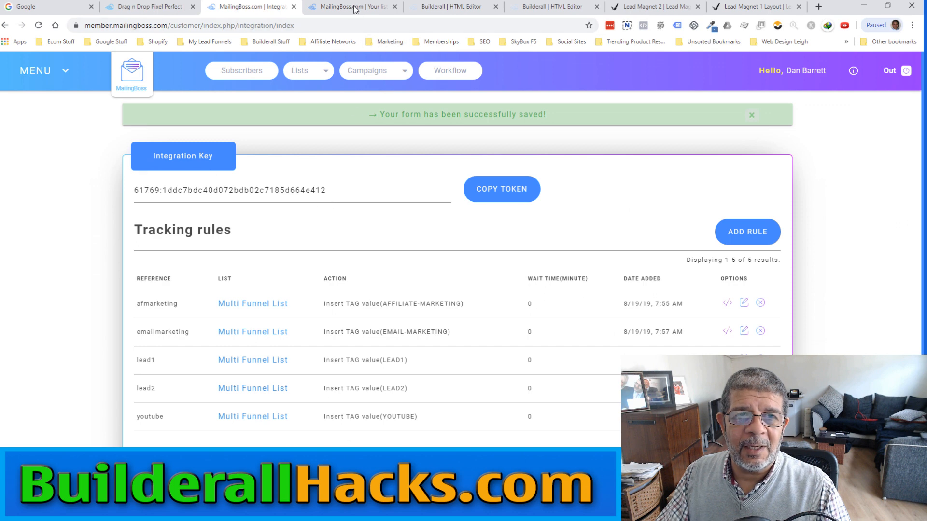
{"action": "left_click", "coordinate": [355, 26]}
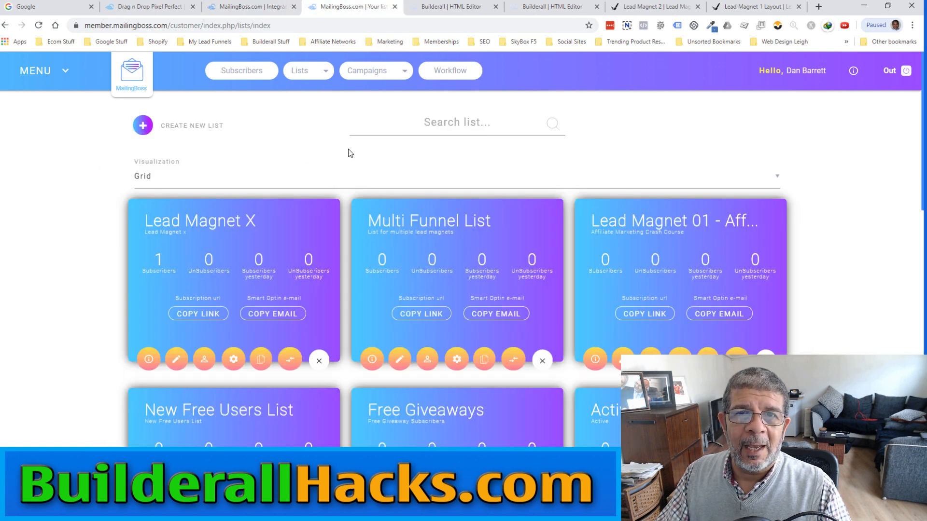
{"action": "left_click", "coordinate": [462, 9]}
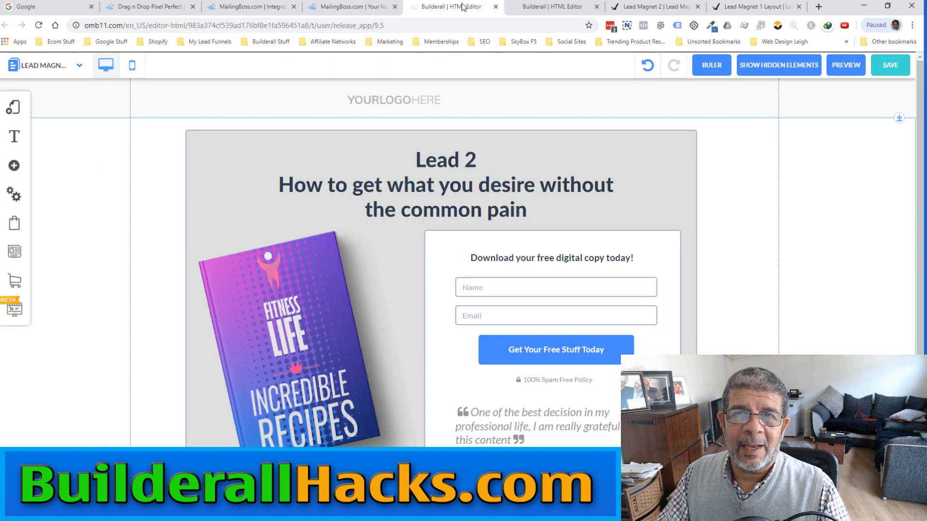
{"action": "left_click", "coordinate": [554, 7]}
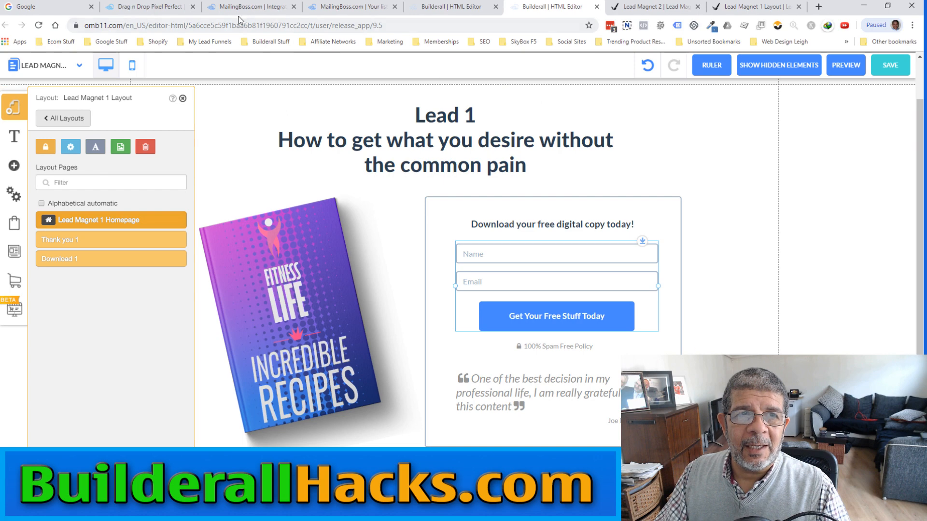
{"action": "left_click", "coordinate": [348, 7]}
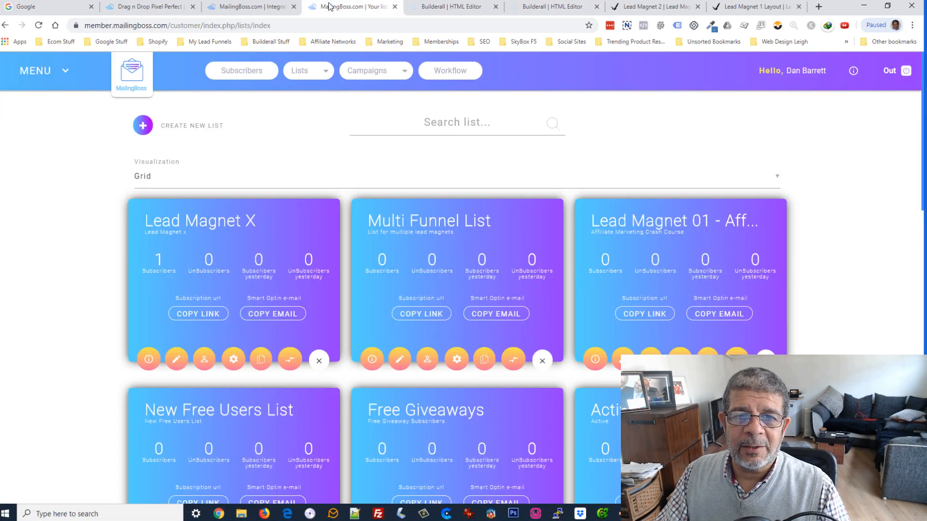
{"action": "scroll", "coordinate": [852, 188], "scroll_direction": "down", "scroll_amount": 2}
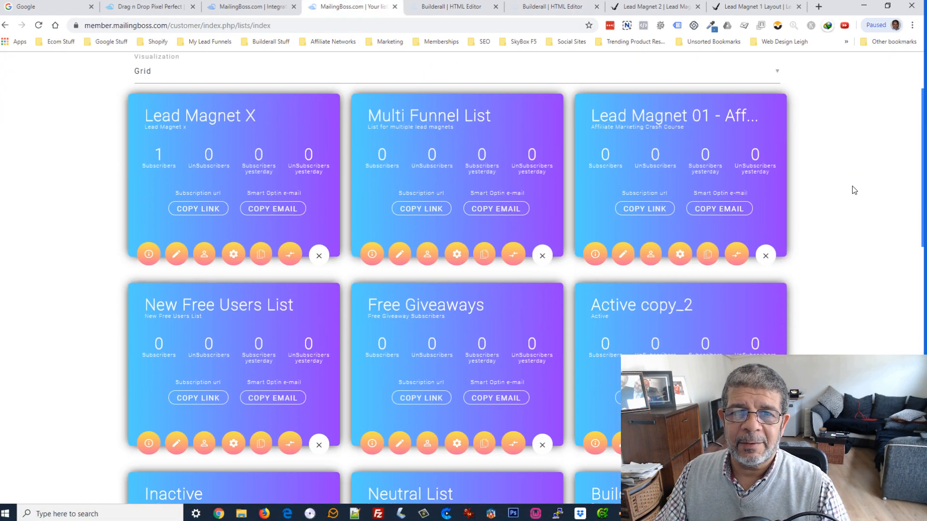
{"action": "scroll", "coordinate": [852, 189], "scroll_direction": "up", "scroll_amount": 2}
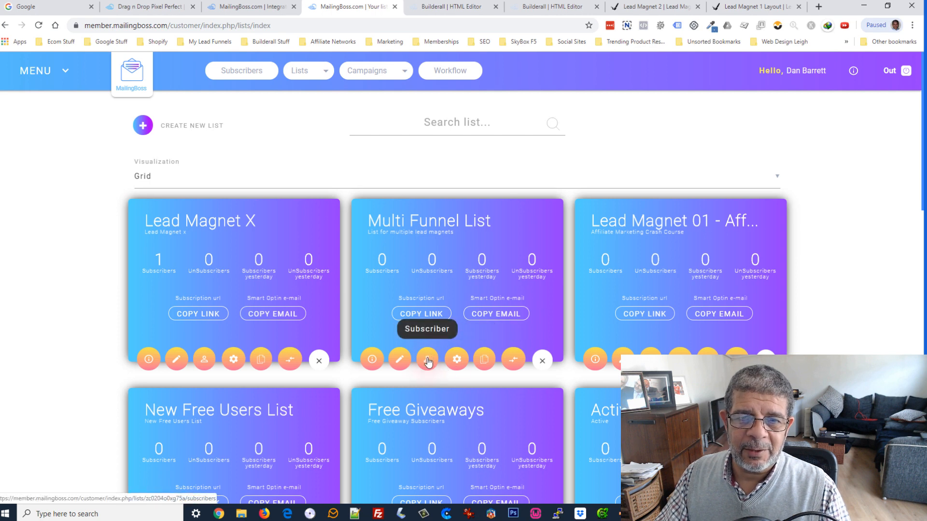
Open the Multi Funnel List's settings and expand its advanced options
{"action": "left_click", "coordinate": [400, 366]}
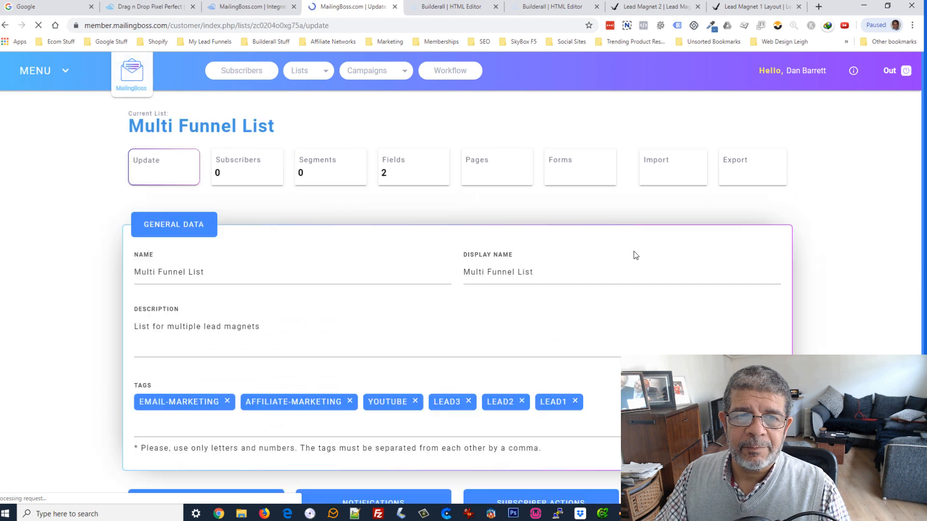
{"action": "scroll", "coordinate": [659, 253], "scroll_direction": "down", "scroll_amount": 2}
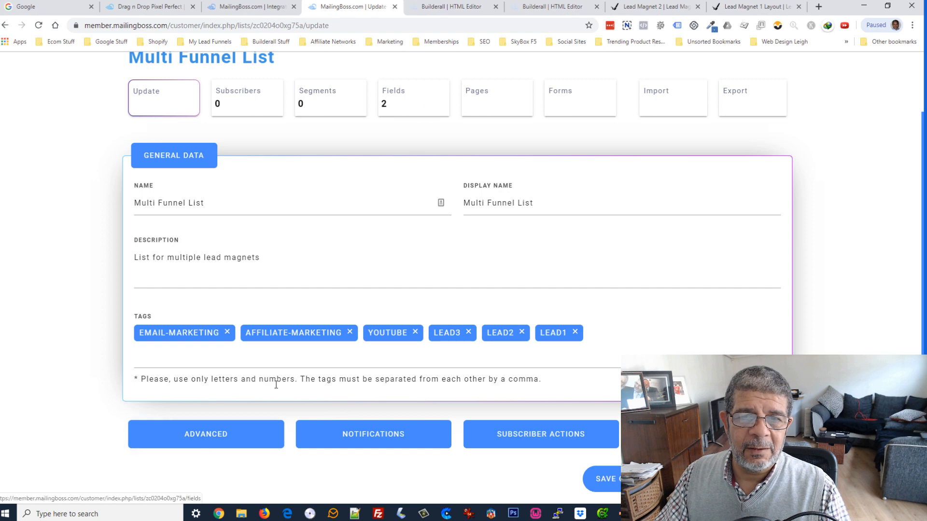
{"action": "left_click", "coordinate": [215, 434]}
{"action": "scroll", "coordinate": [859, 215], "scroll_direction": "down", "scroll_amount": 1}
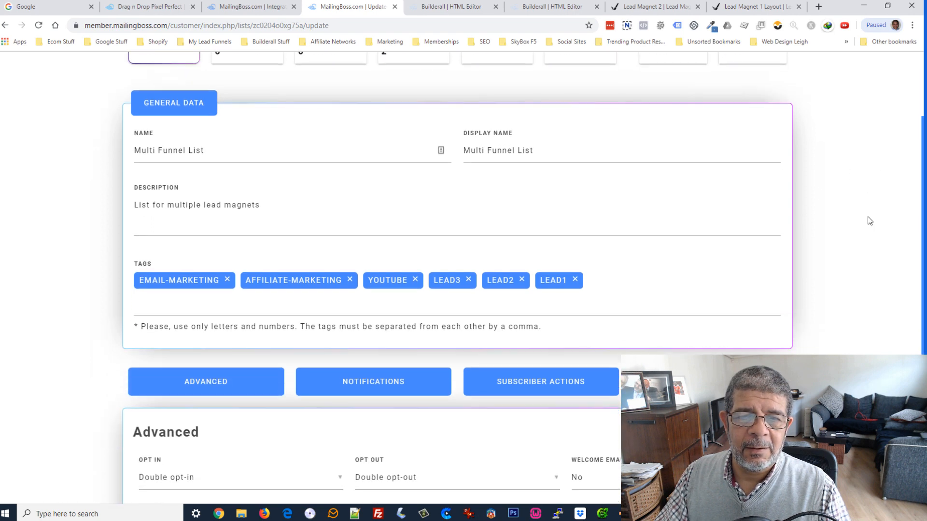
{"action": "scroll", "coordinate": [869, 217], "scroll_direction": "down", "scroll_amount": 5}
{"action": "scroll", "coordinate": [876, 198], "scroll_direction": "up", "scroll_amount": 5}
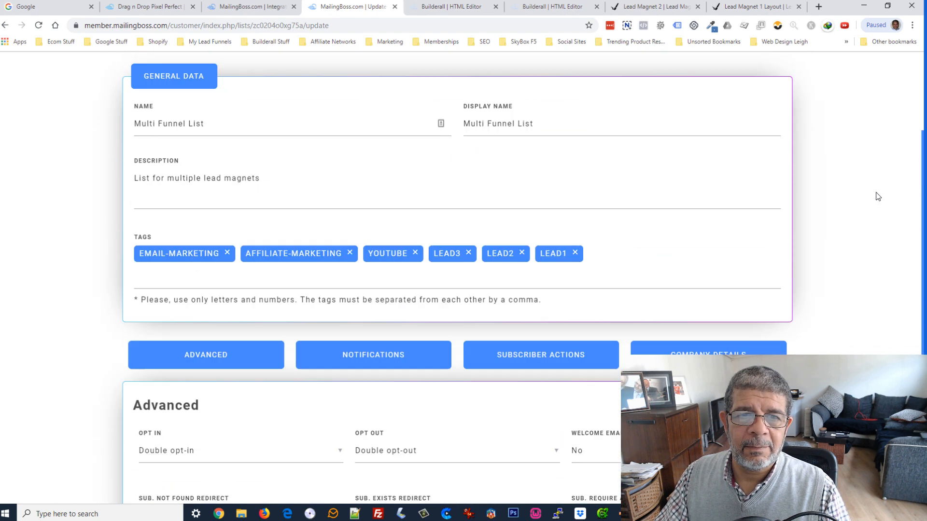
{"action": "scroll", "coordinate": [877, 196], "scroll_direction": "up", "scroll_amount": 3}
{"action": "scroll", "coordinate": [879, 194], "scroll_direction": "down", "scroll_amount": 8}
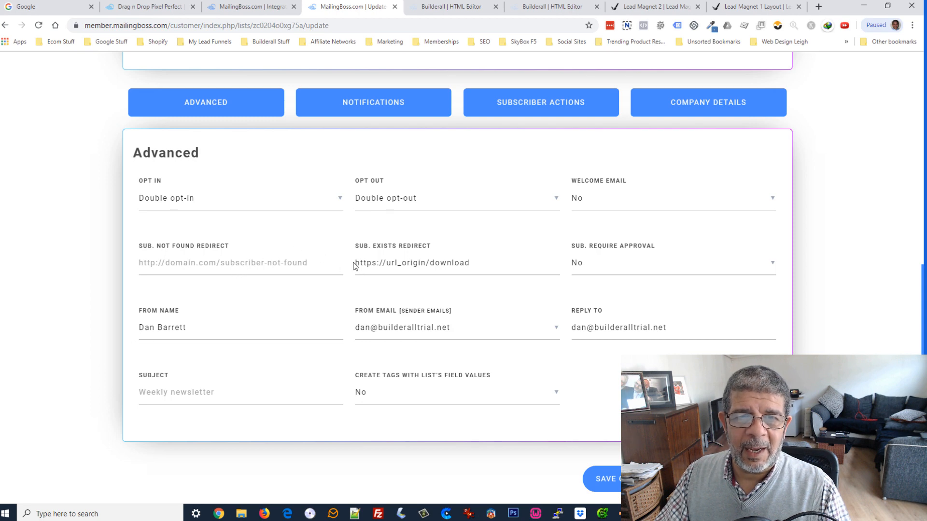
{"action": "left_click_drag", "start_coordinate": [356, 266], "coordinate": [476, 269]}
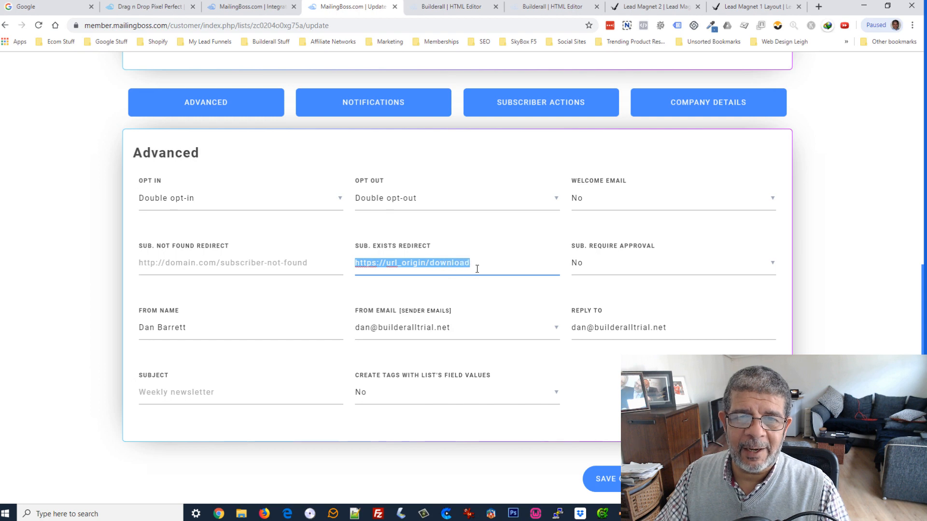
{"action": "left_click", "coordinate": [482, 269]}
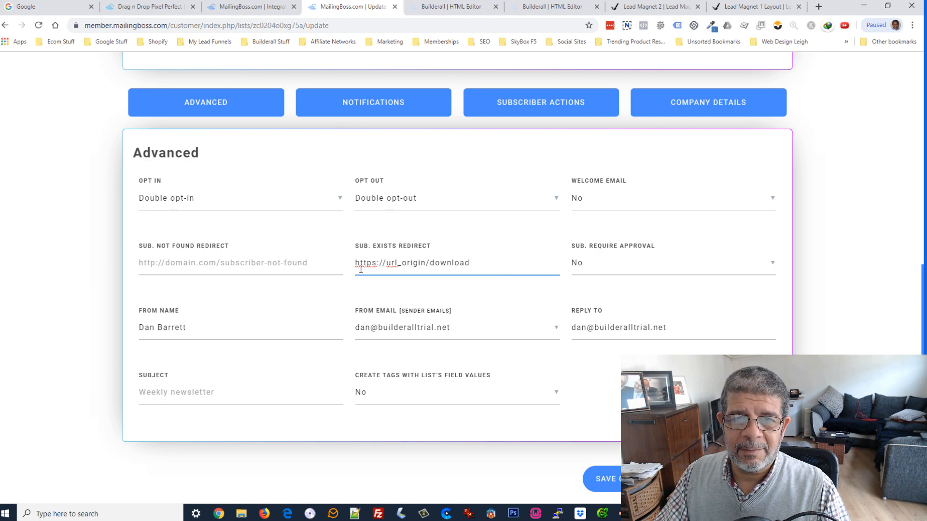
{"action": "left_click_drag", "start_coordinate": [360, 268], "coordinate": [477, 268]}
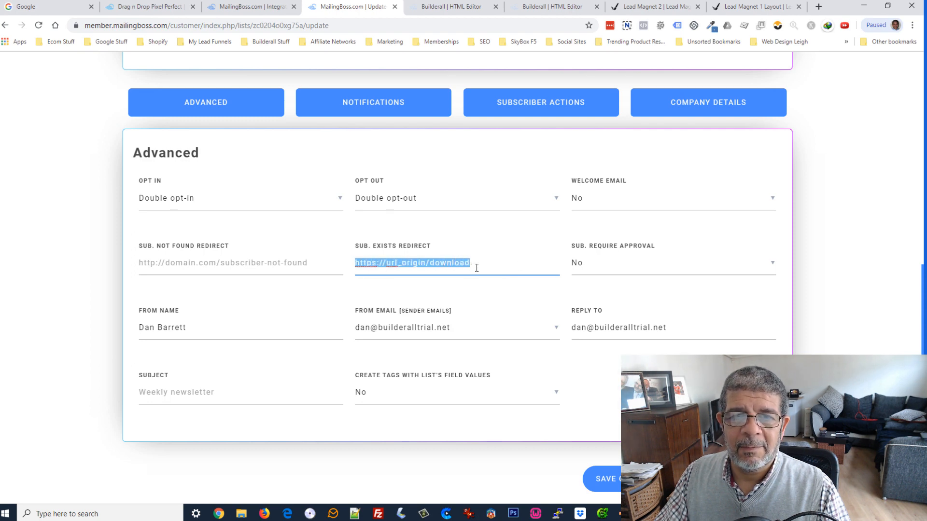
{"action": "left_click", "coordinate": [509, 265]}
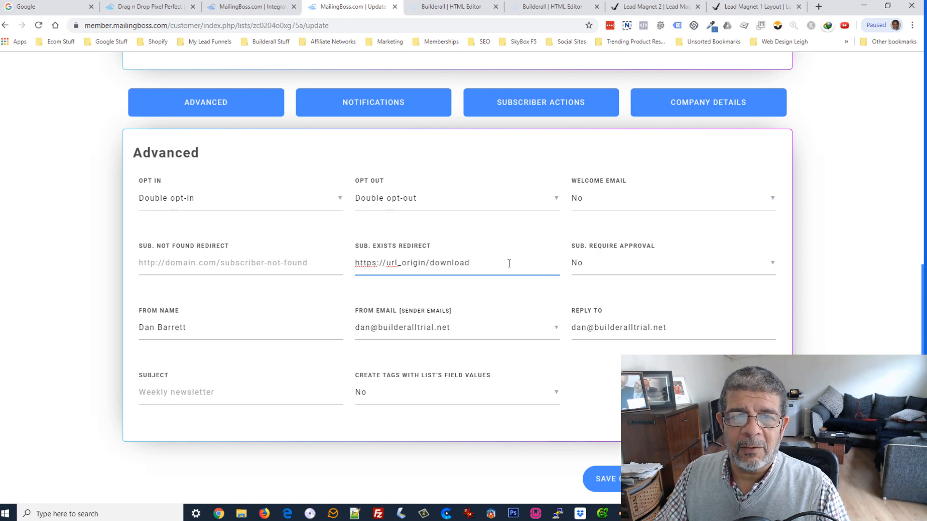
{"action": "scroll", "coordinate": [512, 265], "scroll_direction": "up", "scroll_amount": 1}
{"action": "left_click_drag", "start_coordinate": [480, 318], "coordinate": [353, 327]}
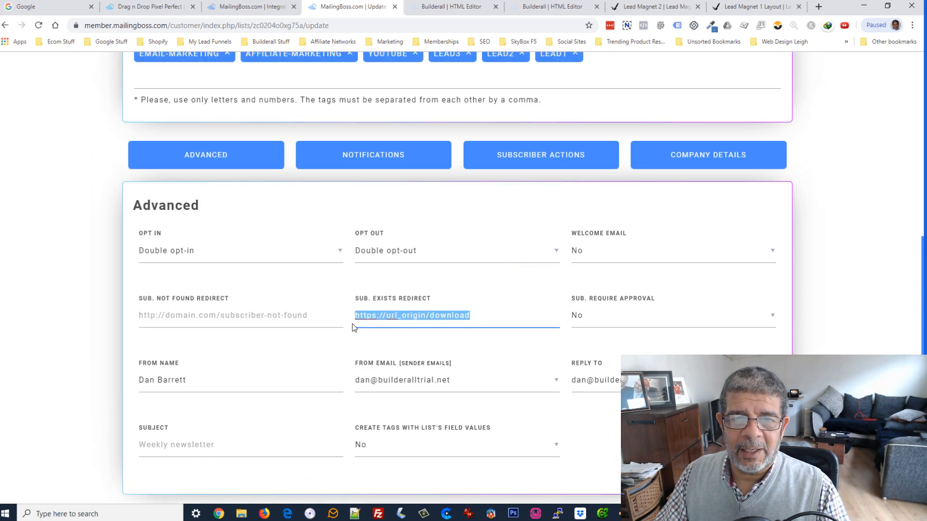
{"action": "right_click", "coordinate": [380, 320]}
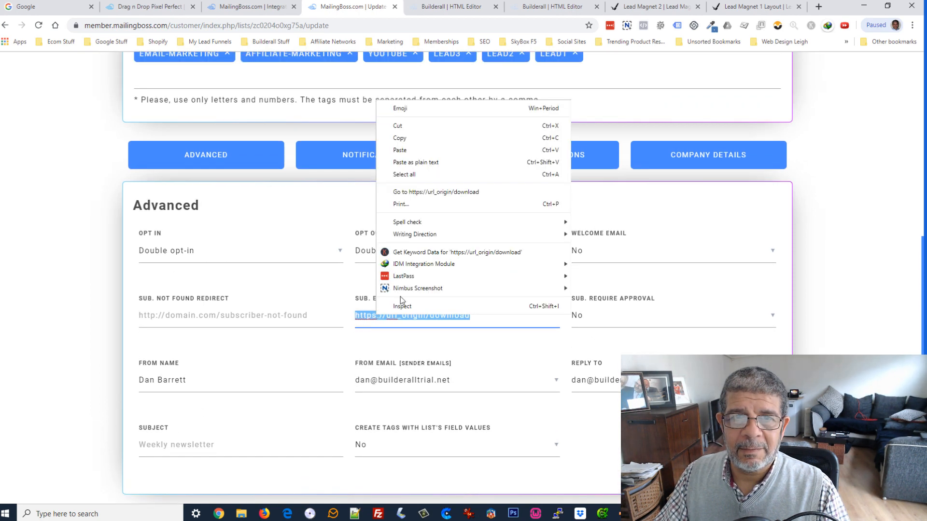
{"action": "left_click", "coordinate": [413, 139]}
{"action": "scroll", "coordinate": [829, 252], "scroll_direction": "up", "scroll_amount": 7}
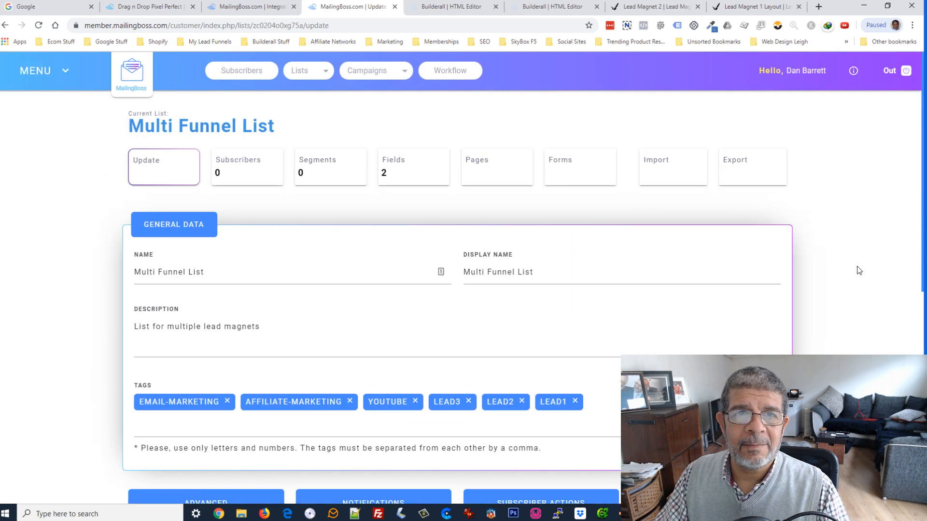
{"action": "left_click", "coordinate": [309, 72]}
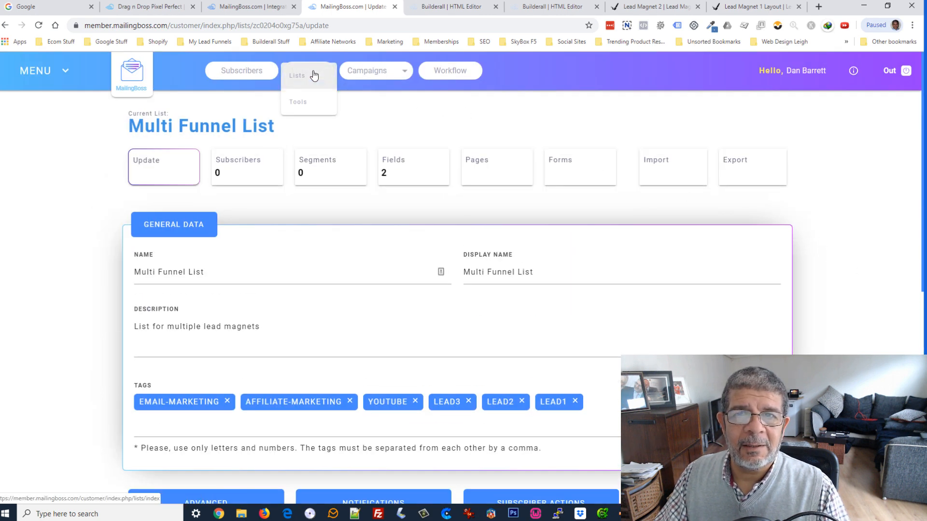
Start a new mailing list named Multi, fill in its display name, and submit
{"action": "left_click", "coordinate": [310, 77]}
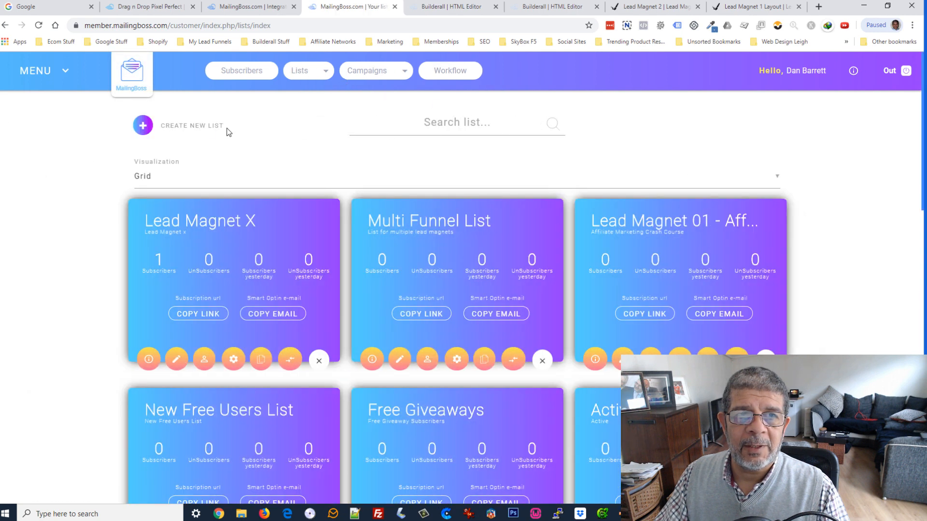
{"action": "left_click", "coordinate": [198, 126]}
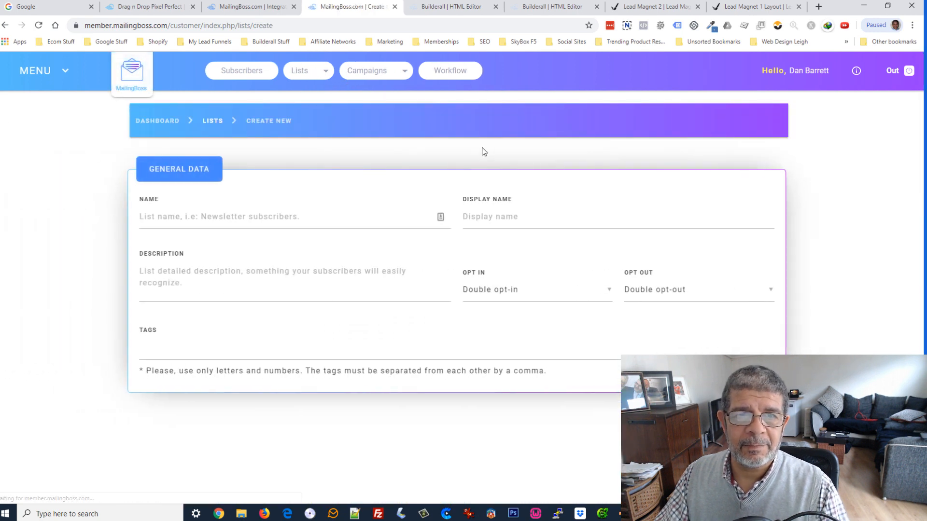
{"action": "left_click", "coordinate": [310, 223]}
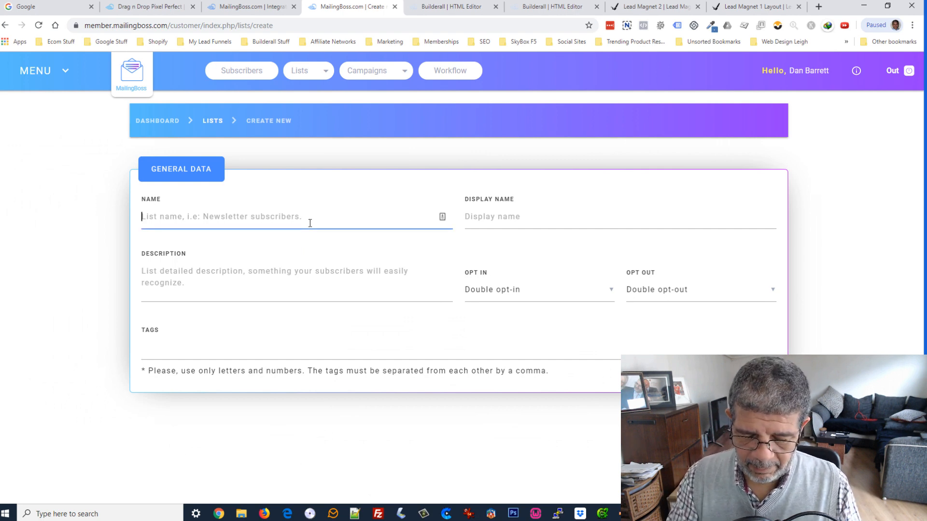
{"action": "type", "text": "Mul"}
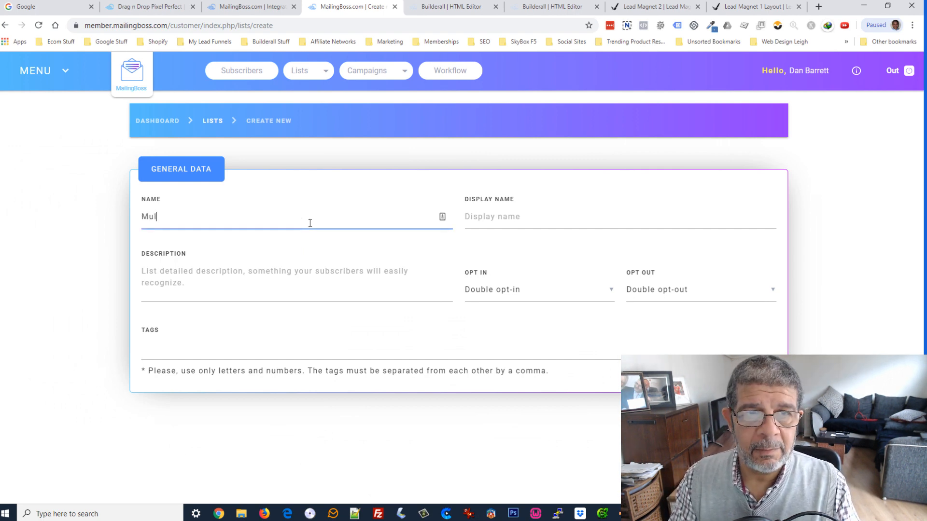
{"action": "type", "text": "t"}
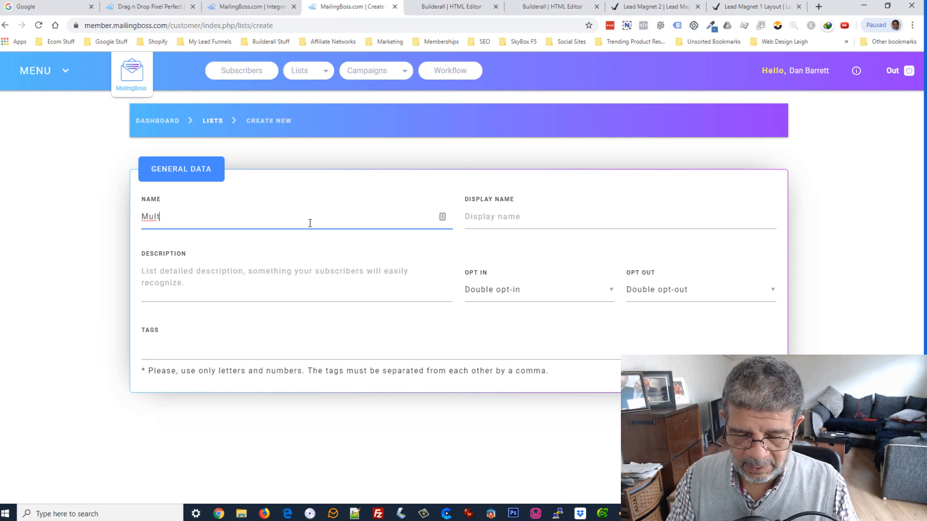
{"action": "type", "text": "i 5 list"}
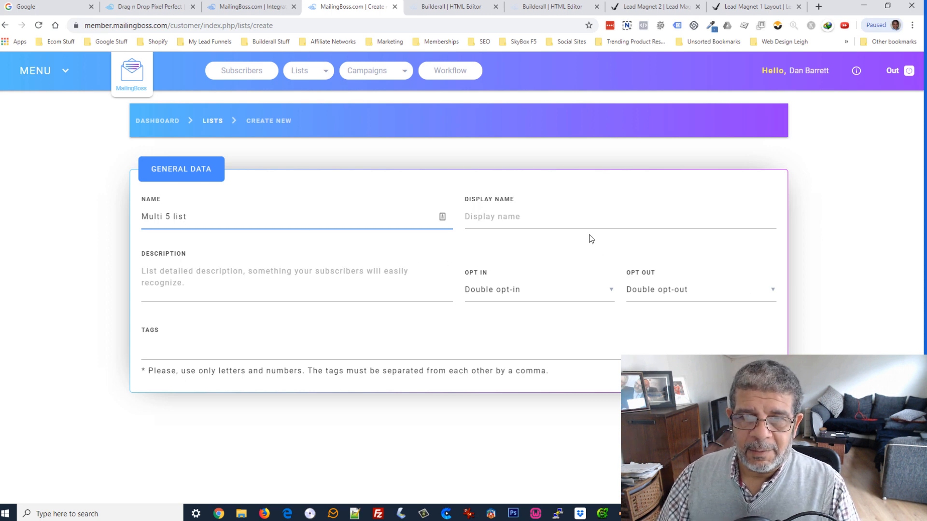
{"action": "left_click", "coordinate": [537, 221]}
{"action": "type", "text": "Multi 5 list"}
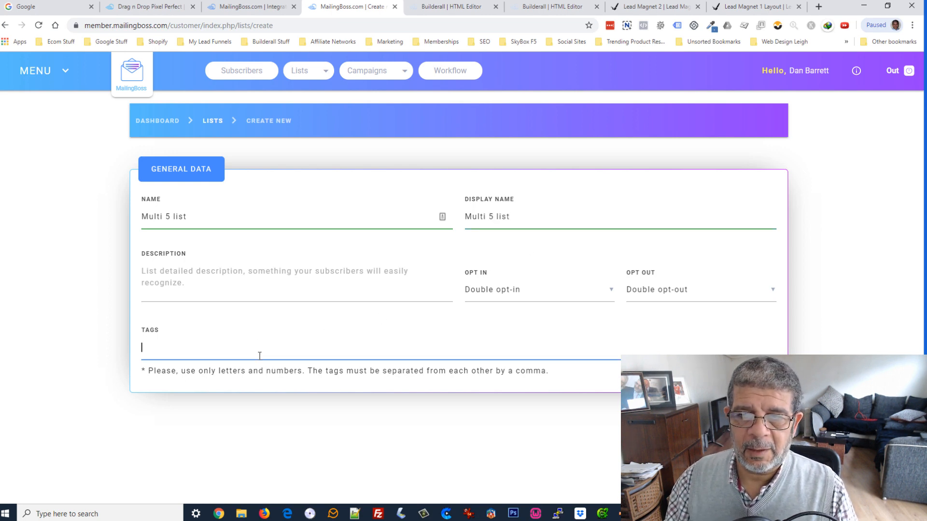
{"action": "left_click", "coordinate": [754, 419]}
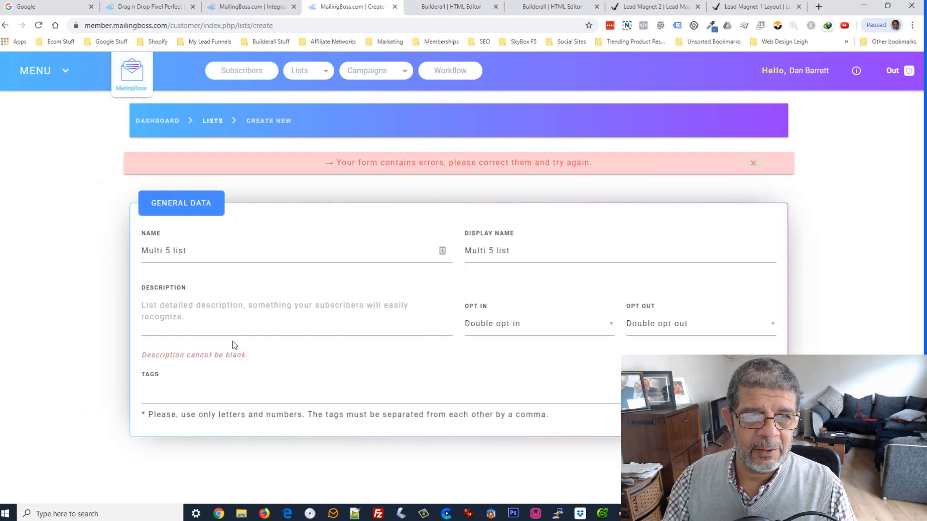
Enter the description 'Multi 5 list' and save the new list
{"action": "left_click", "coordinate": [210, 319]}
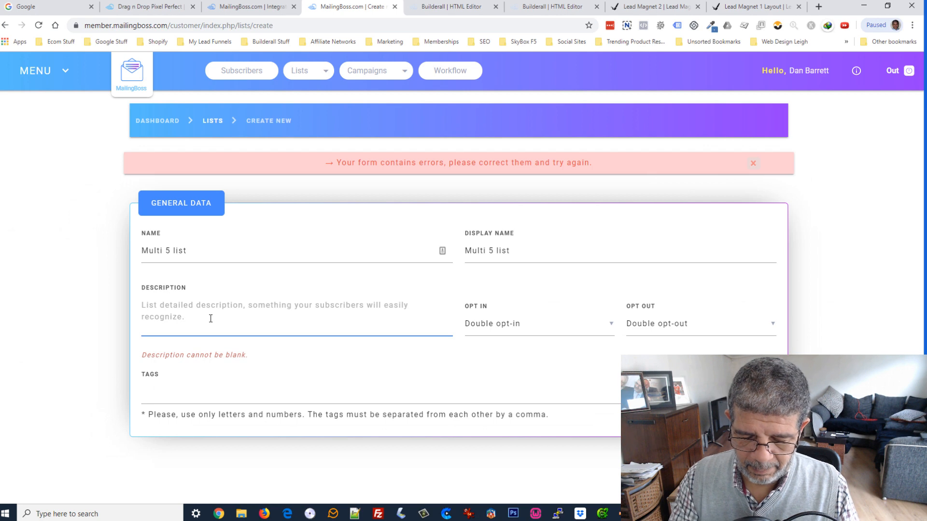
{"action": "type", "text": "Multi "}
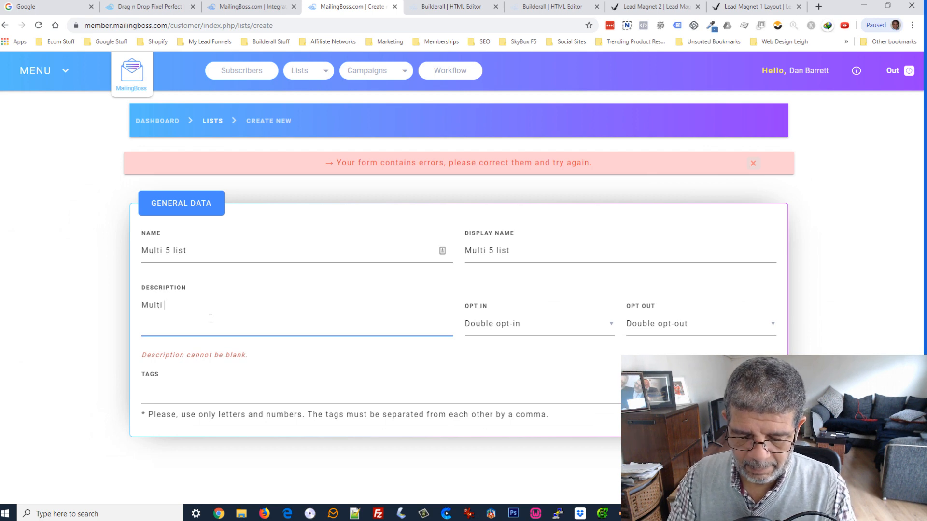
{"action": "type", "text": "5 lit"}
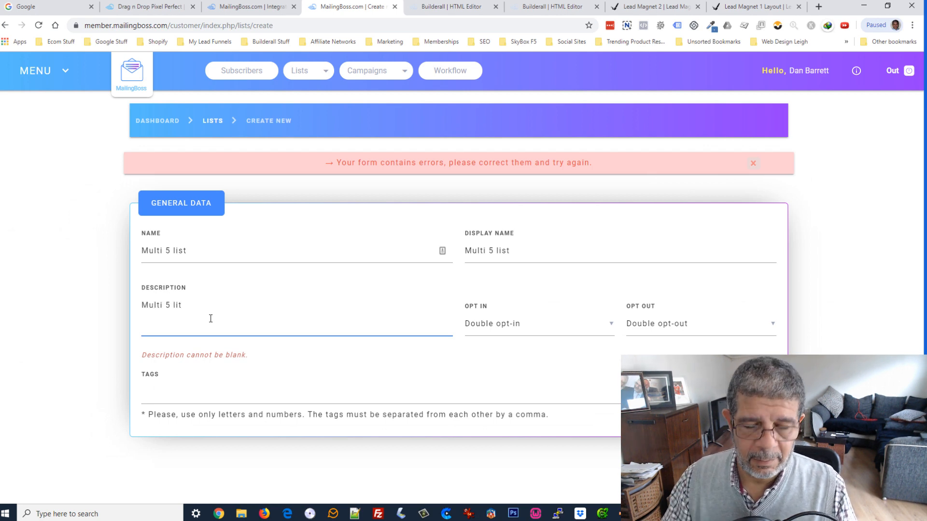
{"action": "key", "text": "BackSpace"}
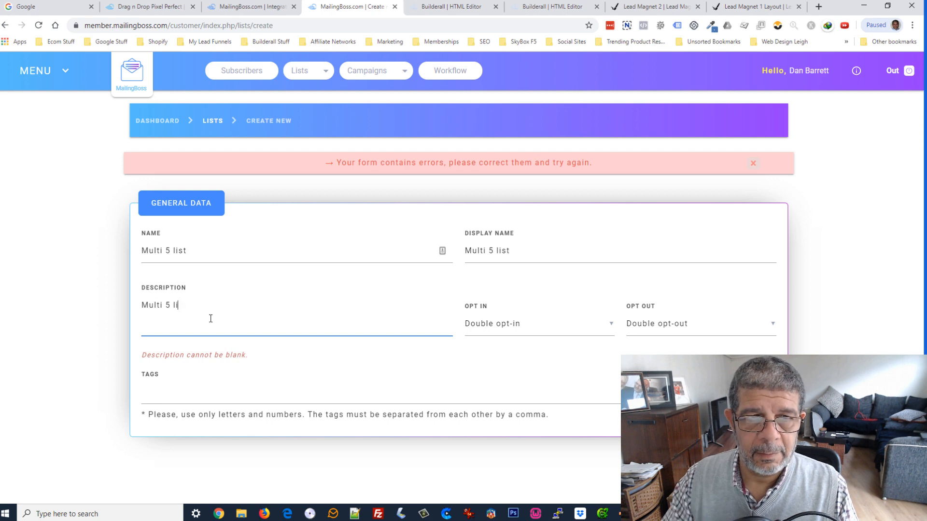
{"action": "type", "text": "st"}
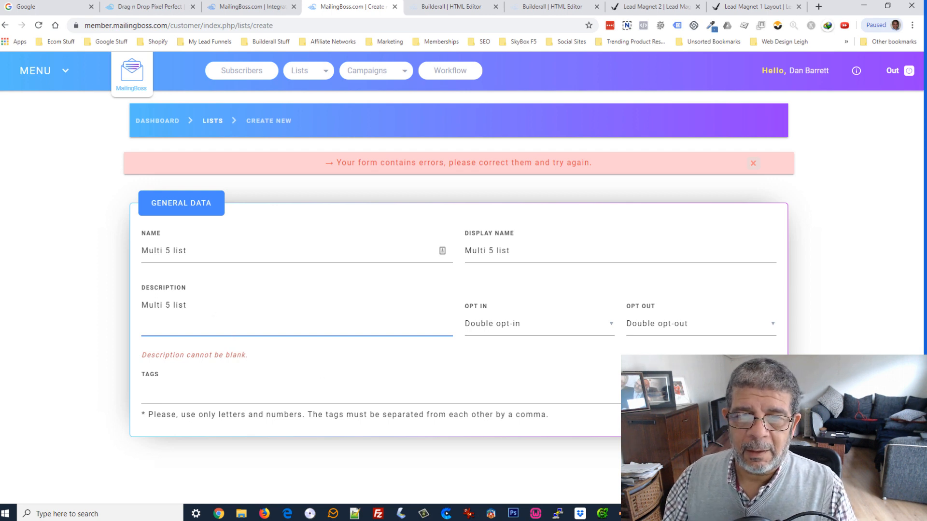
{"action": "left_click", "coordinate": [751, 466]}
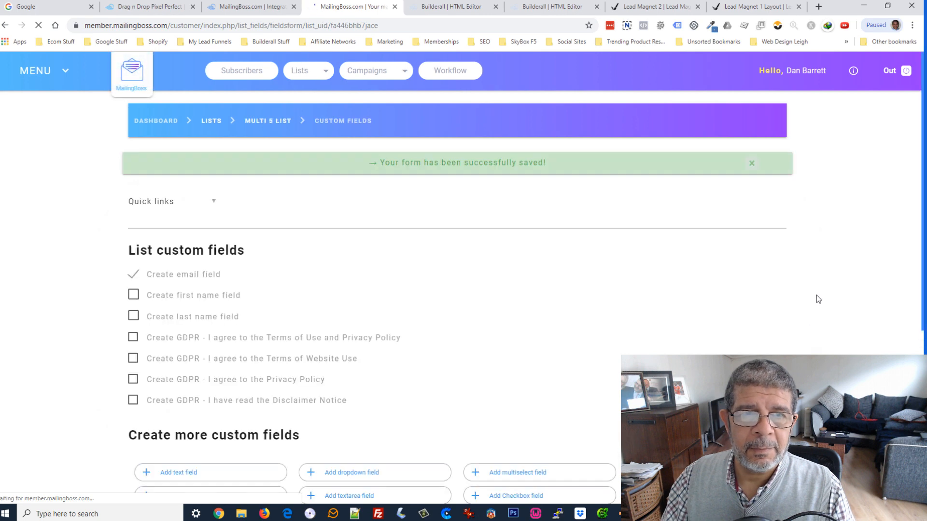
Add a First name custom field to the list and save it
{"action": "scroll", "coordinate": [730, 253], "scroll_direction": "down", "scroll_amount": 5}
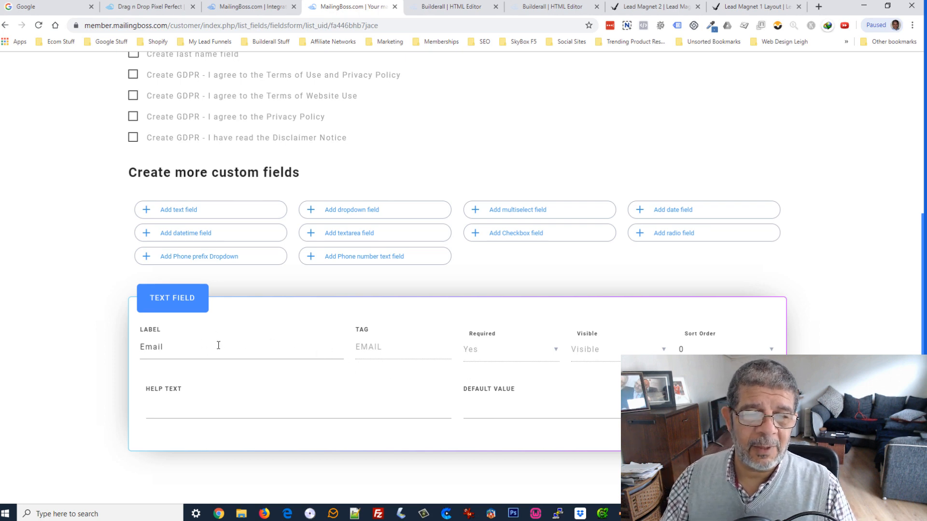
{"action": "scroll", "coordinate": [363, 309], "scroll_direction": "up", "scroll_amount": 4}
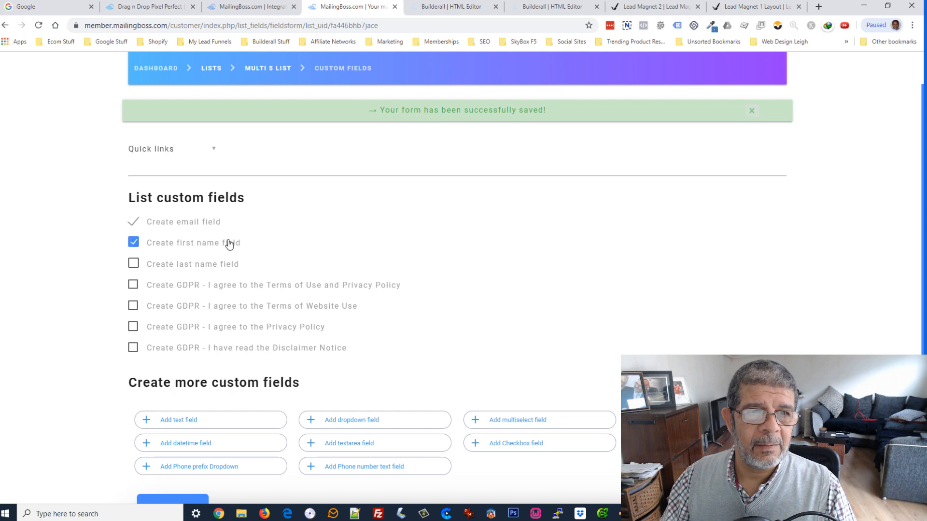
{"action": "scroll", "coordinate": [501, 268], "scroll_direction": "down", "scroll_amount": 5}
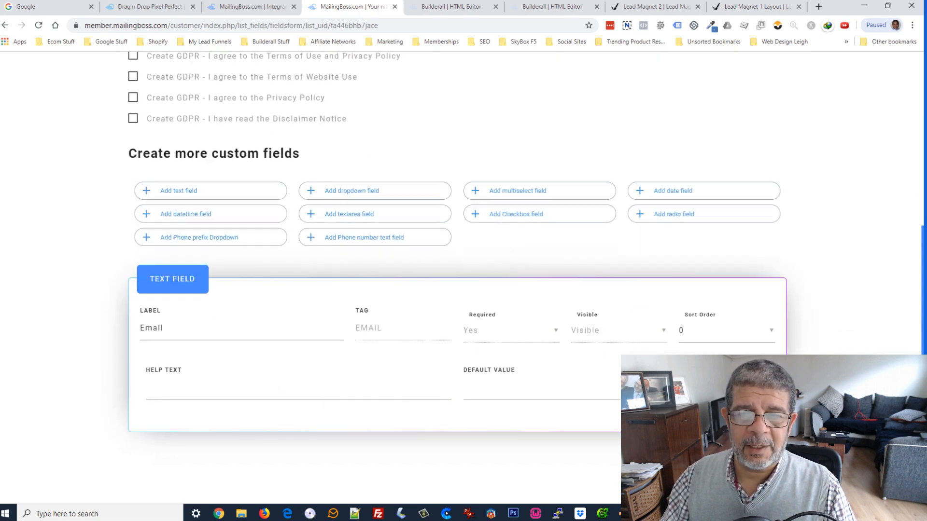
{"action": "left_click", "coordinate": [748, 466]}
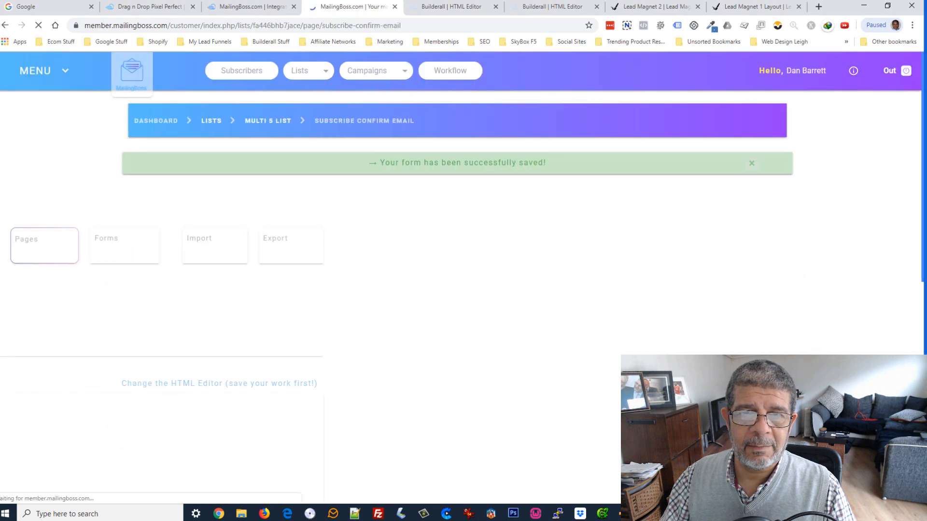
Set the Email field's sort order to 1 and save the field order
{"action": "scroll", "coordinate": [679, 173], "scroll_direction": "down", "scroll_amount": 3}
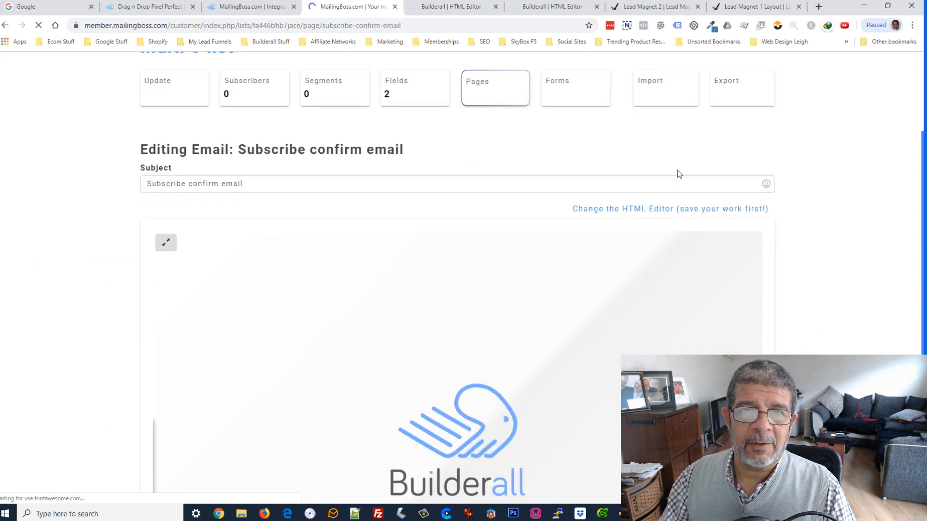
{"action": "left_click", "coordinate": [409, 91]}
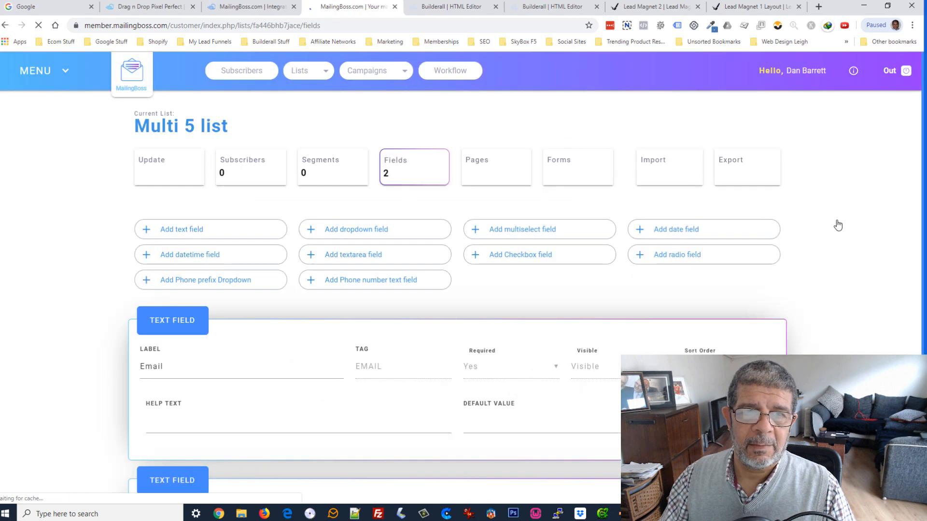
{"action": "scroll", "coordinate": [838, 226], "scroll_direction": "down", "scroll_amount": 3}
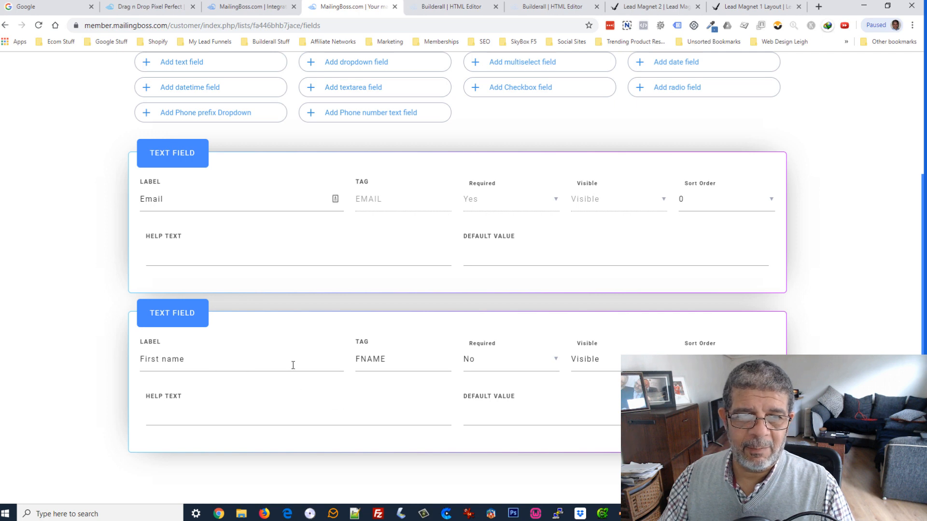
{"action": "left_click", "coordinate": [692, 207]}
{"action": "left_click", "coordinate": [696, 223]}
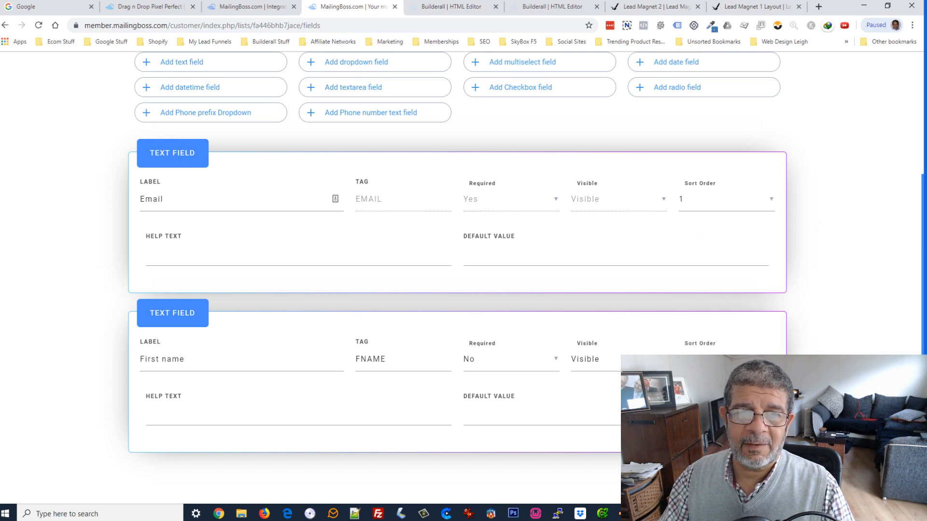
{"action": "left_click", "coordinate": [748, 480]}
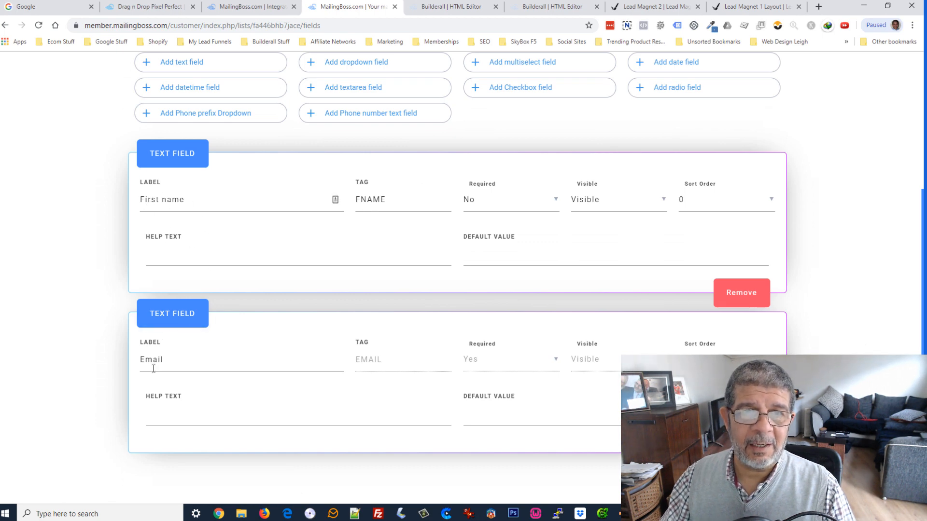
{"action": "scroll", "coordinate": [246, 388], "scroll_direction": "up", "scroll_amount": 5}
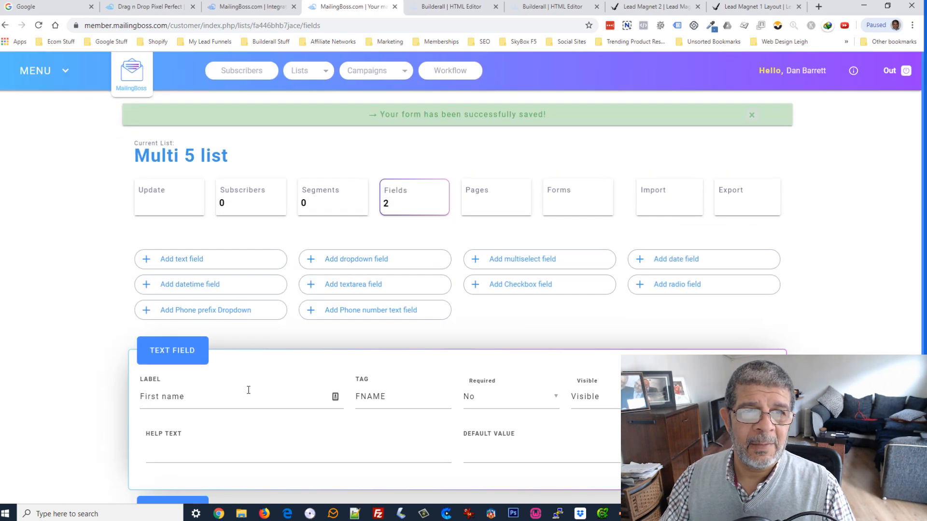
Open the Multi 5 list's general settings and reveal its advanced options
{"action": "left_click", "coordinate": [159, 192]}
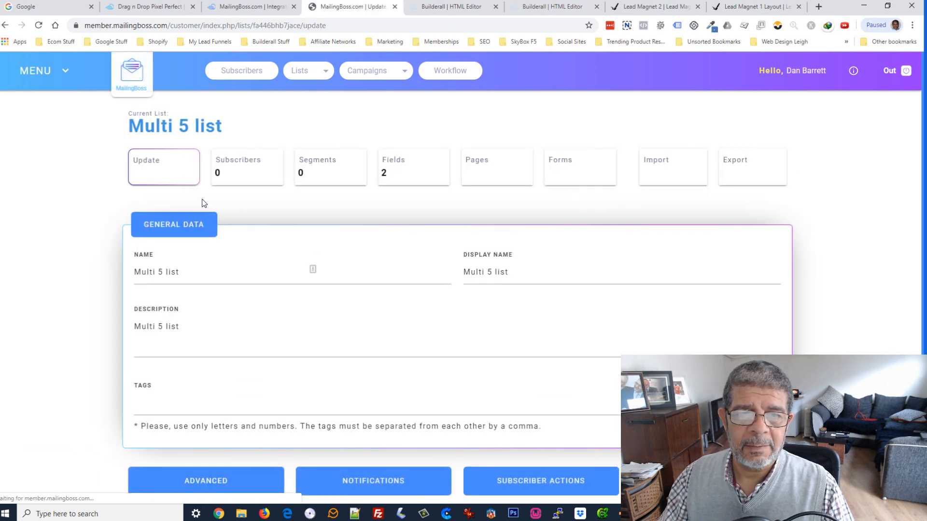
{"action": "scroll", "coordinate": [327, 253], "scroll_direction": "down", "scroll_amount": 1}
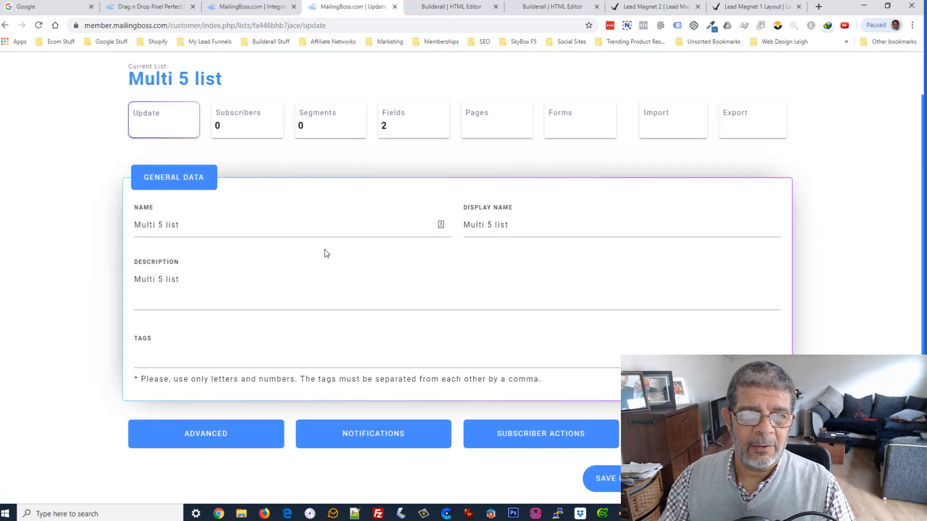
{"action": "left_click", "coordinate": [203, 433]}
{"action": "scroll", "coordinate": [357, 312], "scroll_direction": "down", "scroll_amount": 6}
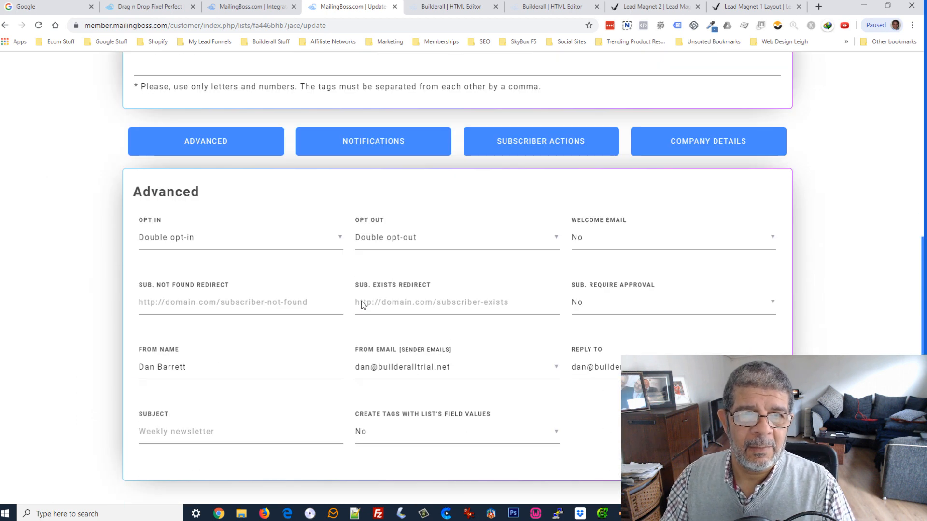
{"action": "scroll", "coordinate": [363, 304], "scroll_direction": "down", "scroll_amount": 1}
{"action": "scroll", "coordinate": [439, 276], "scroll_direction": "down", "scroll_amount": 1}
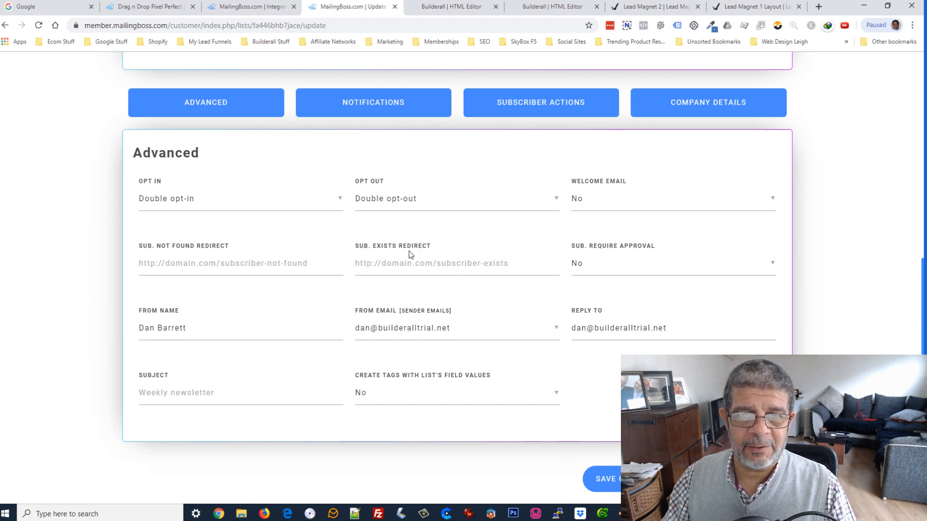
{"action": "left_click", "coordinate": [392, 267]}
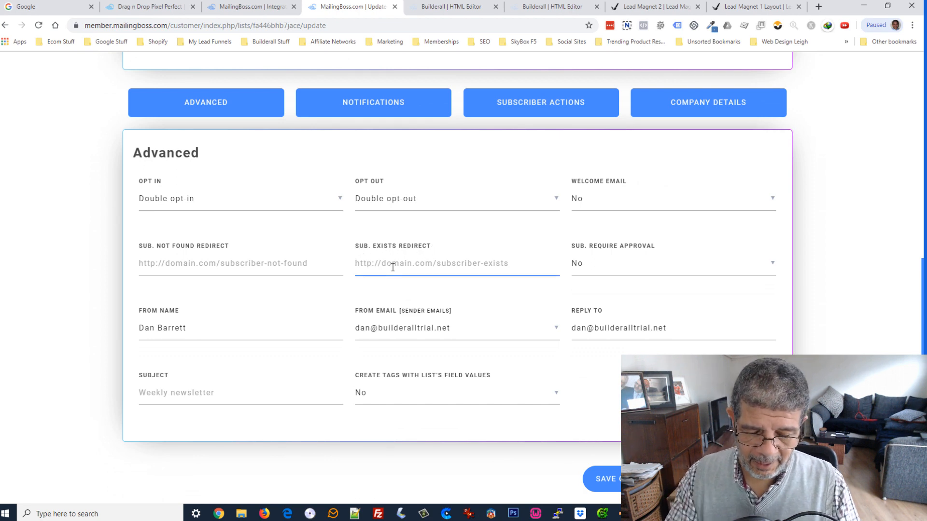
{"action": "type", "text": "https://url_origin/download"}
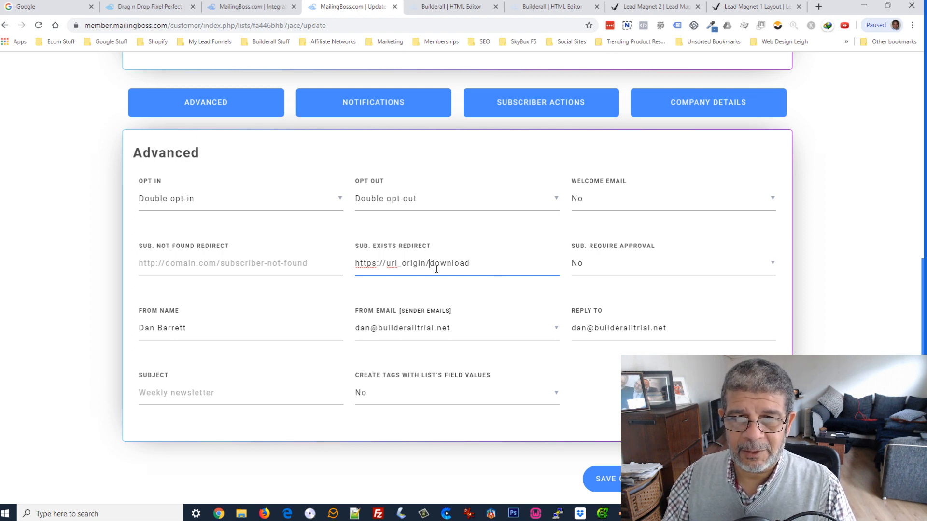
{"action": "left_click_drag", "start_coordinate": [436, 269], "coordinate": [479, 265]}
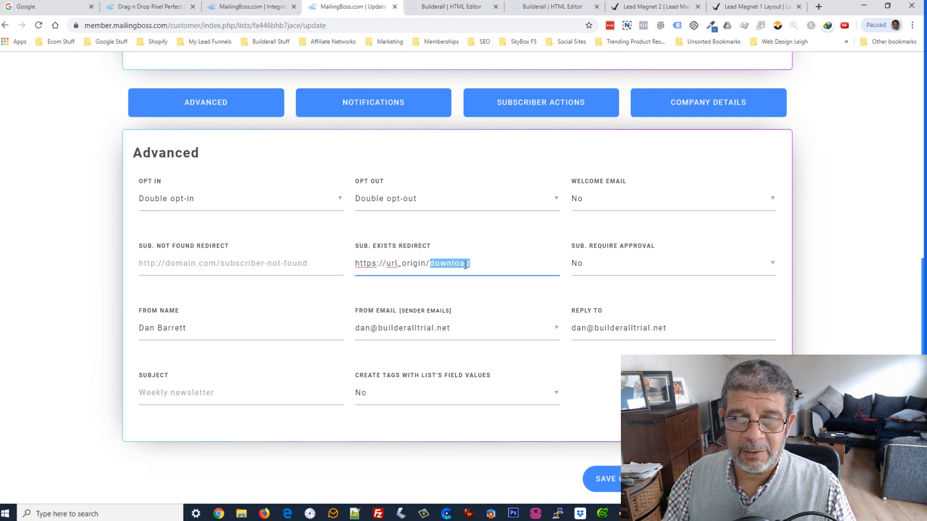
{"action": "left_click", "coordinate": [490, 268]}
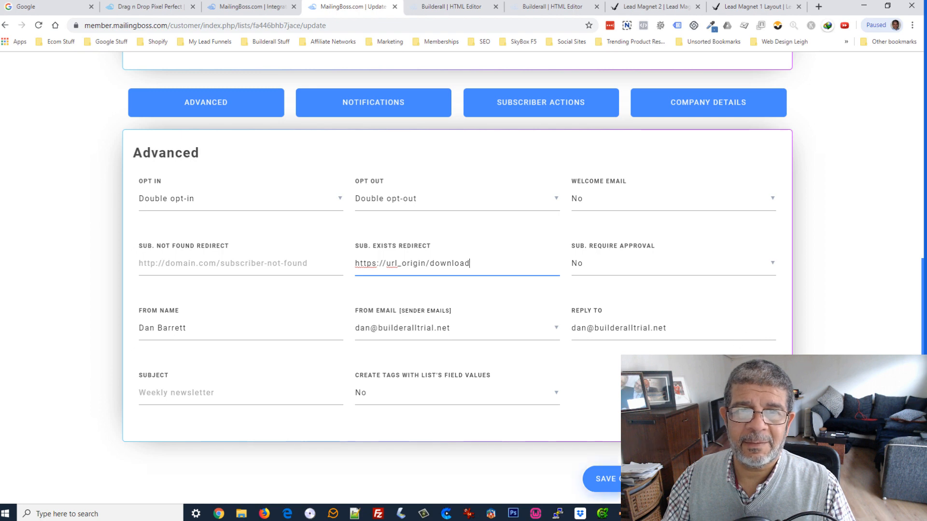
{"action": "left_click", "coordinate": [608, 479]}
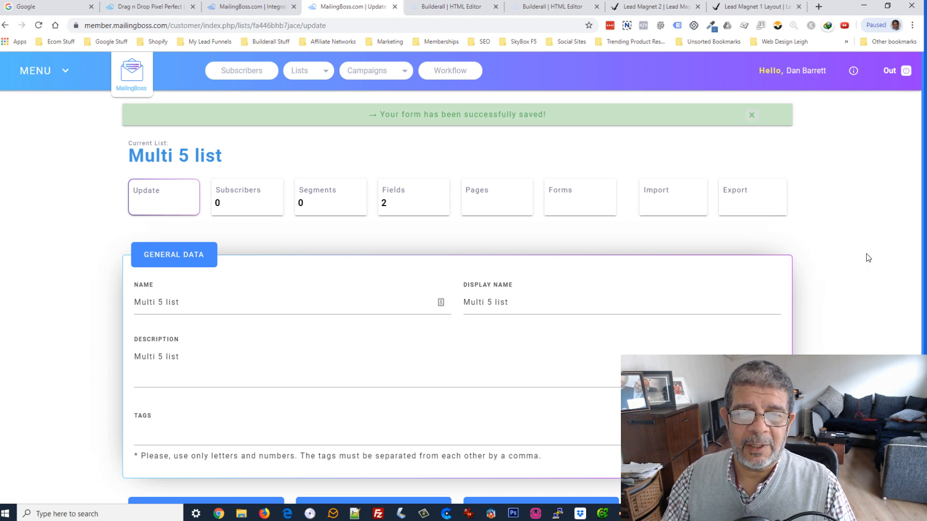
{"action": "scroll", "coordinate": [866, 260], "scroll_direction": "down", "scroll_amount": 2}
{"action": "scroll", "coordinate": [869, 258], "scroll_direction": "up", "scroll_amount": 1}
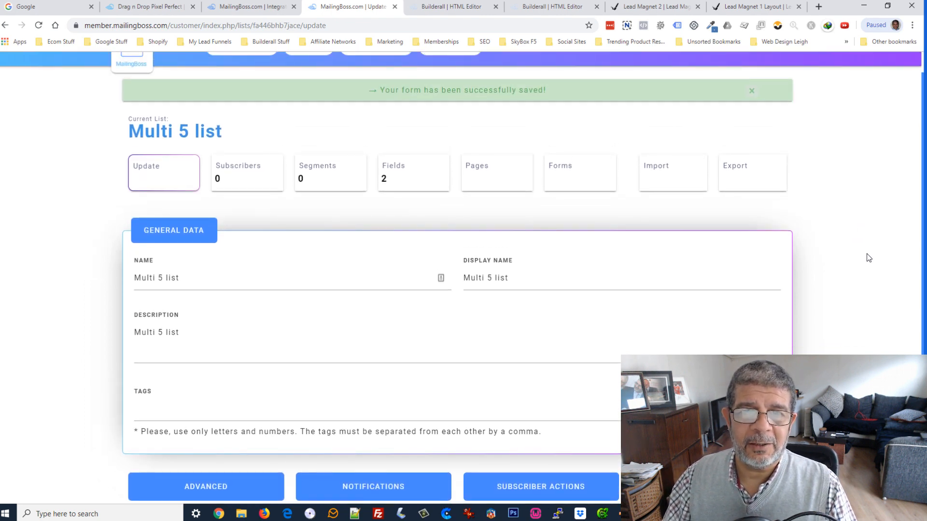
{"action": "scroll", "coordinate": [868, 258], "scroll_direction": "down", "scroll_amount": 1}
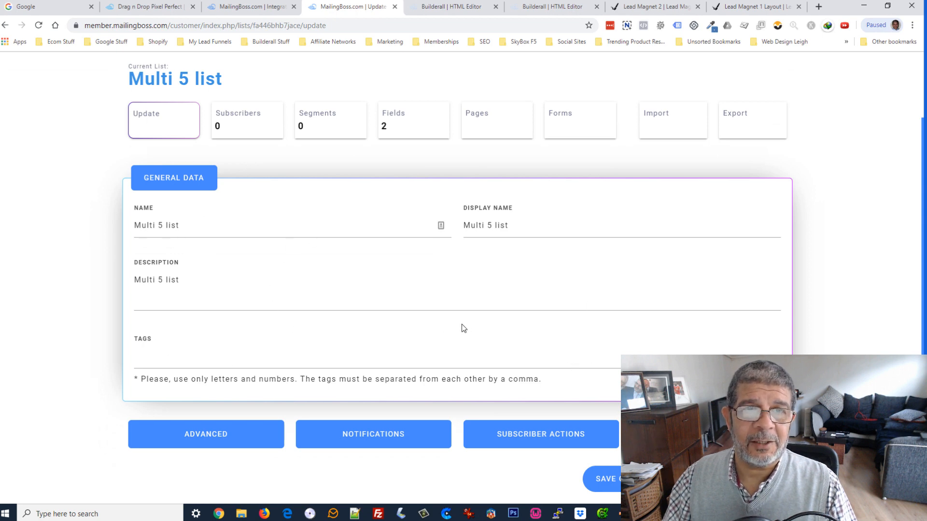
{"action": "scroll", "coordinate": [389, 344], "scroll_direction": "up", "scroll_amount": 2}
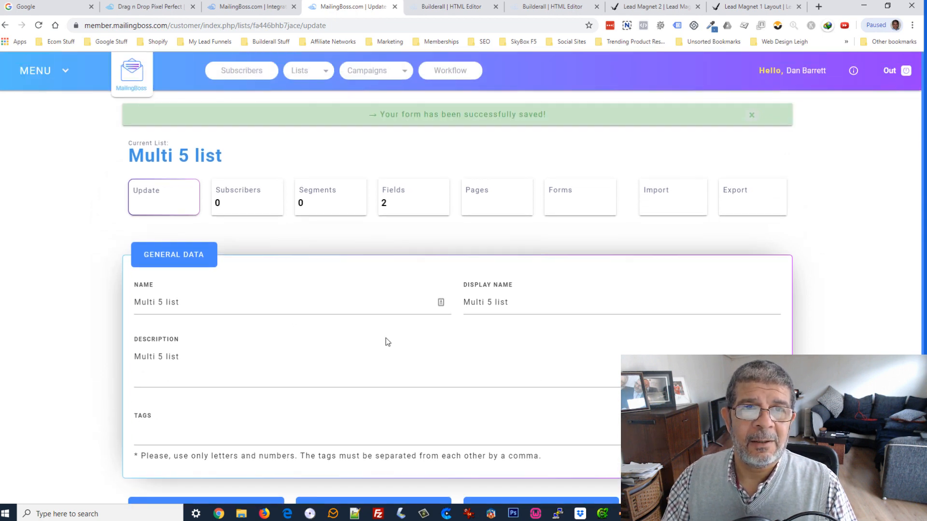
Return to the MailingBoss integration key page and reload it
{"action": "left_click", "coordinate": [243, 7]}
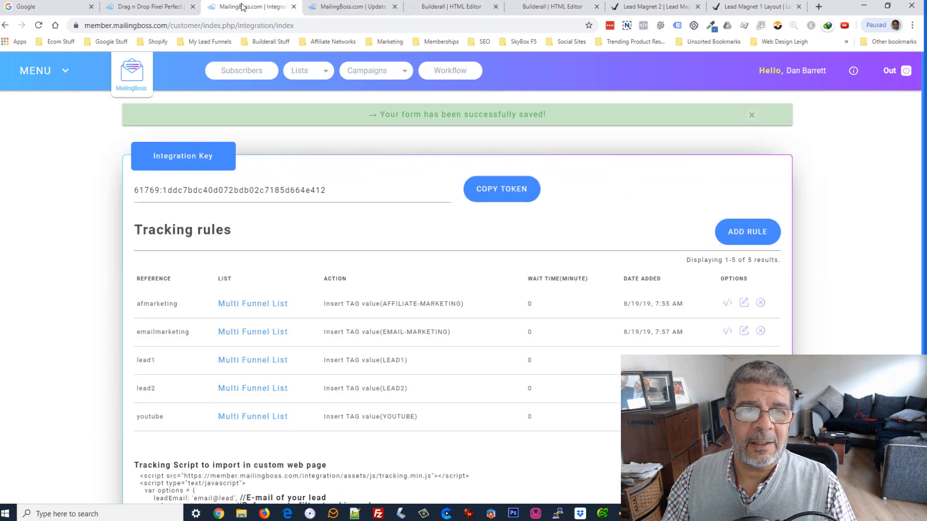
{"action": "left_click", "coordinate": [57, 72]}
{"action": "left_click", "coordinate": [33, 296]}
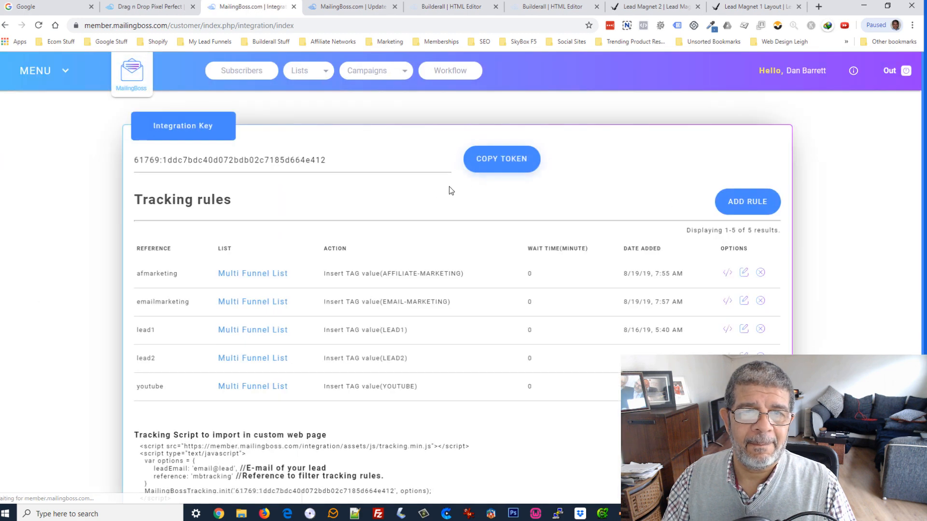
{"action": "scroll", "coordinate": [436, 204], "scroll_direction": "down", "scroll_amount": 1}
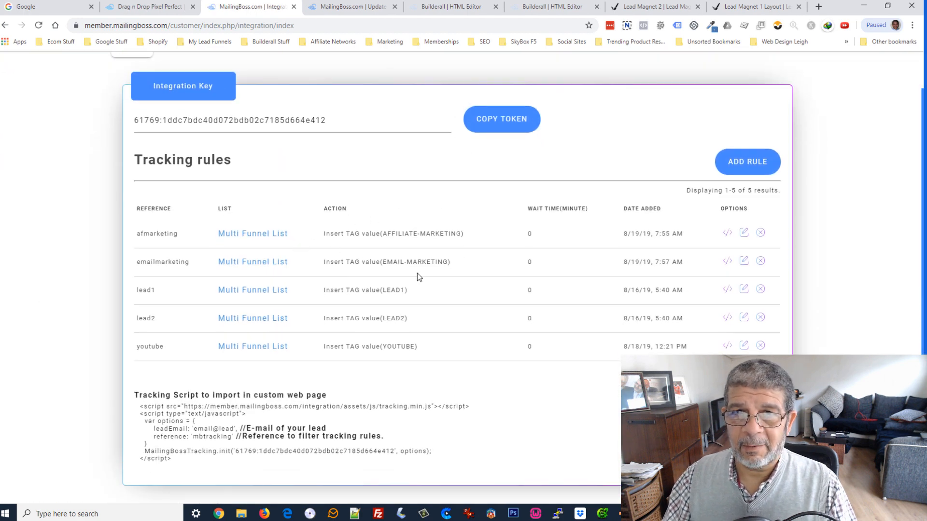
Add a tracking rule, reference lead1 on Multi 5 list, inserting the tag LEAD 1
{"action": "left_click", "coordinate": [743, 167]}
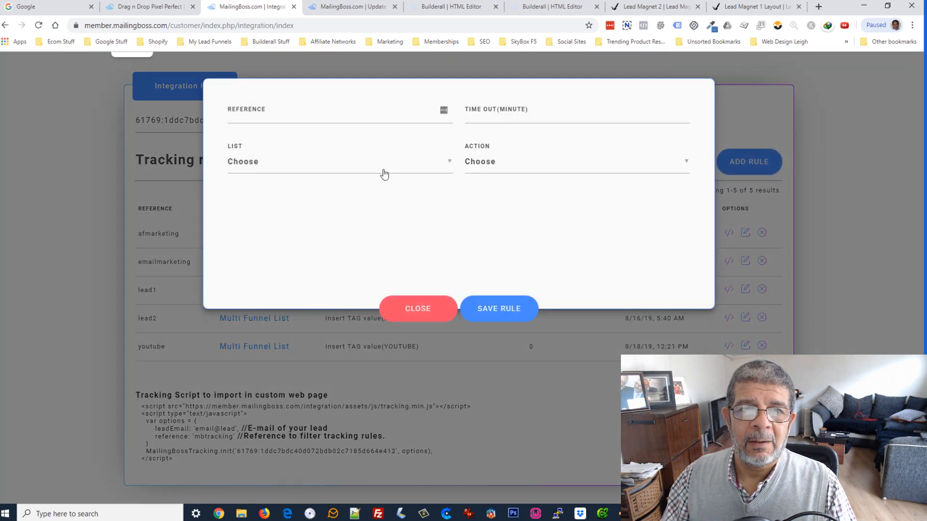
{"action": "left_click", "coordinate": [447, 168]}
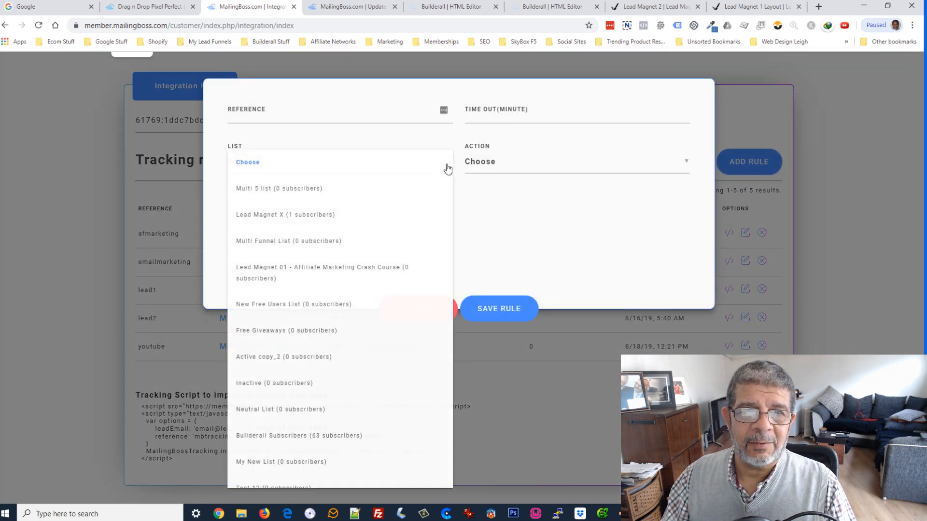
{"action": "left_click", "coordinate": [264, 192]}
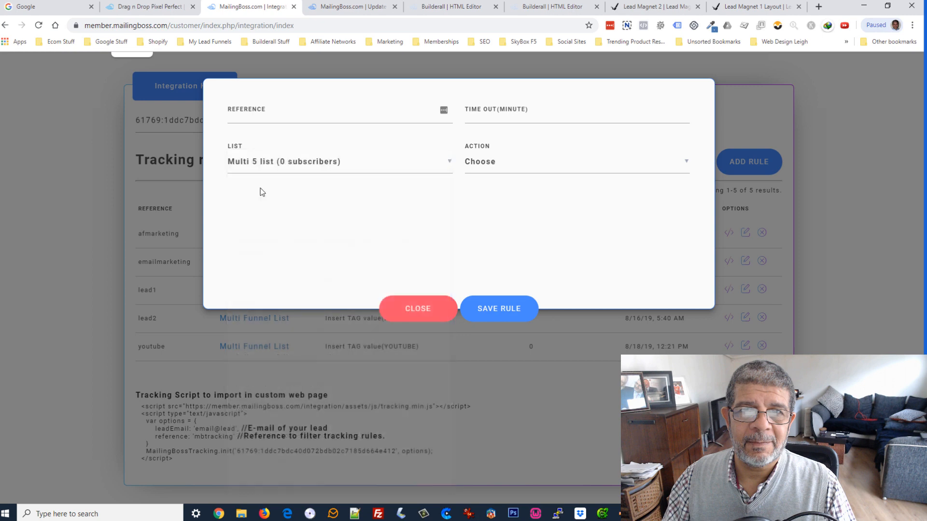
{"action": "left_click", "coordinate": [510, 121]}
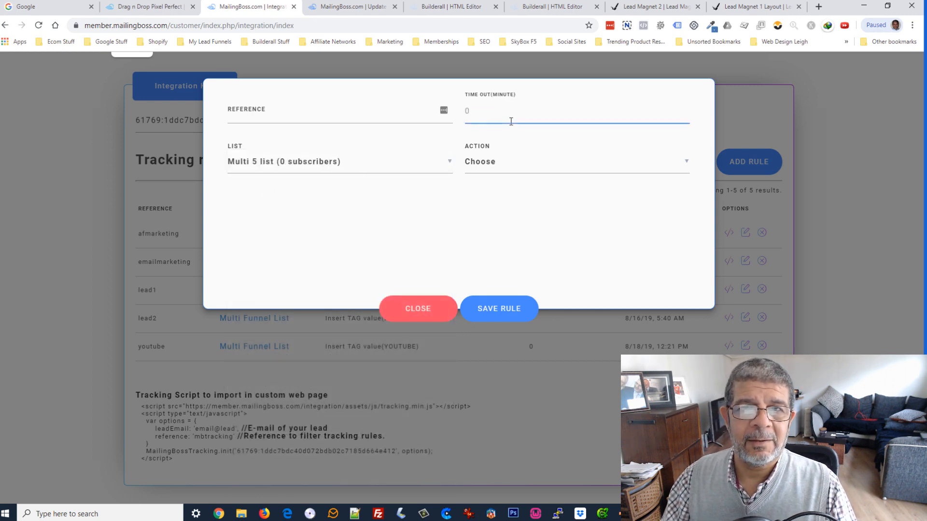
{"action": "left_click", "coordinate": [326, 121]}
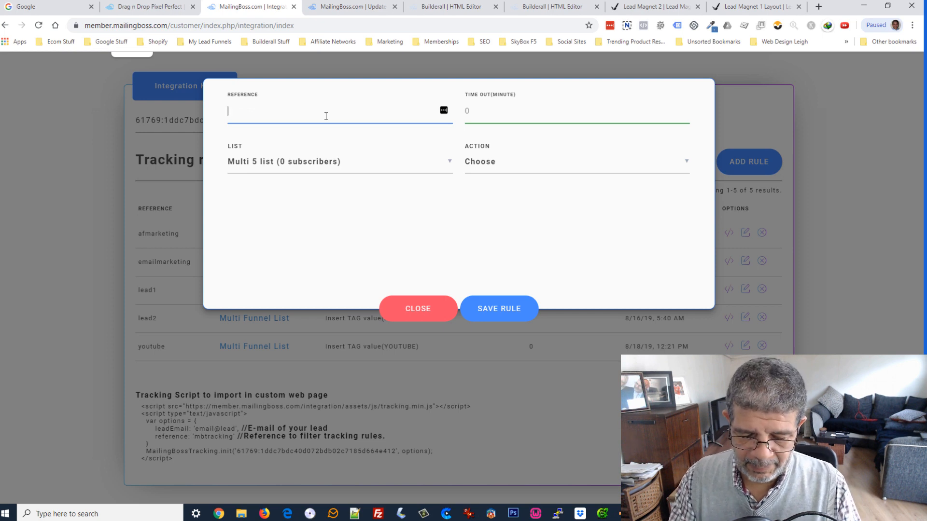
{"action": "type", "text": "Le"}
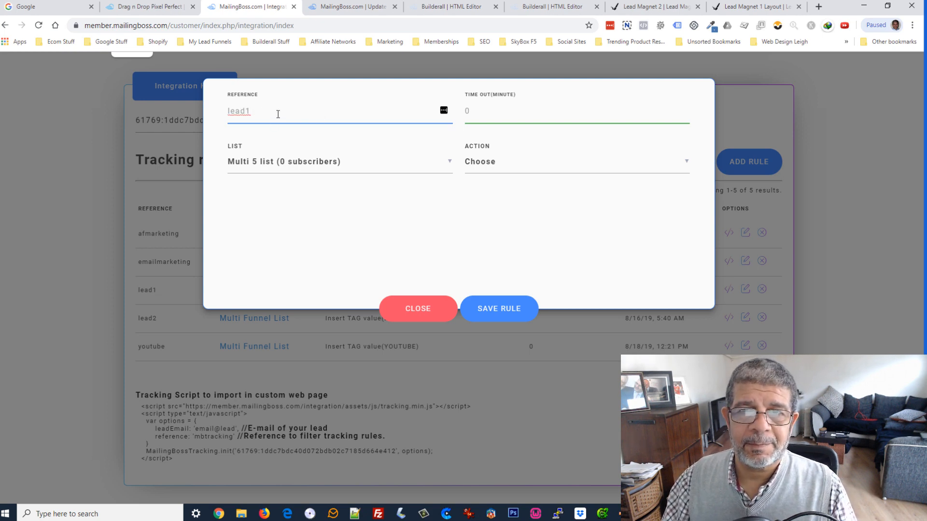
{"action": "left_click", "coordinate": [598, 171]}
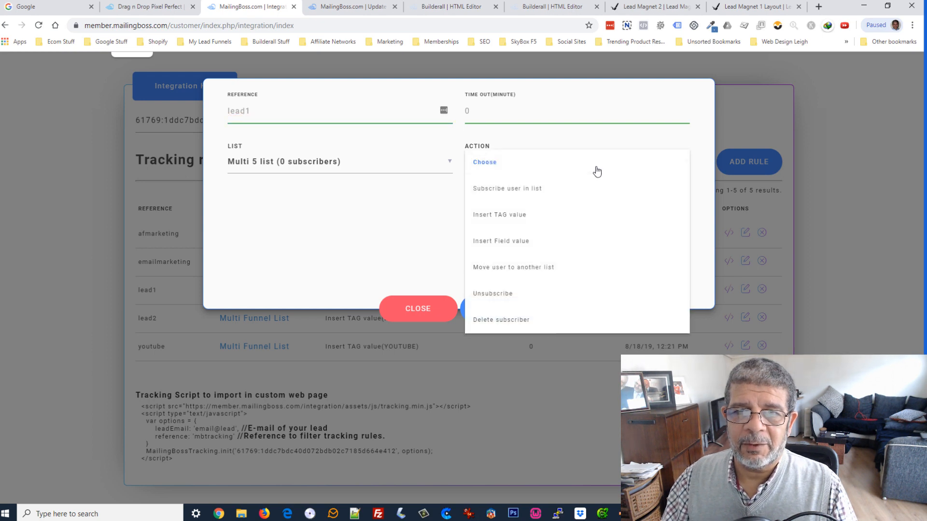
{"action": "left_click", "coordinate": [516, 218]}
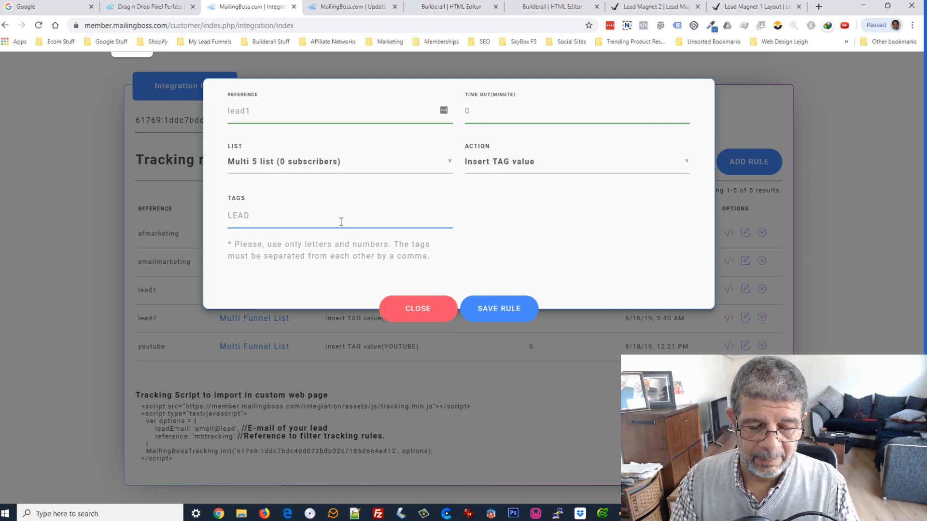
{"action": "type", "text": "LEAD 1"}
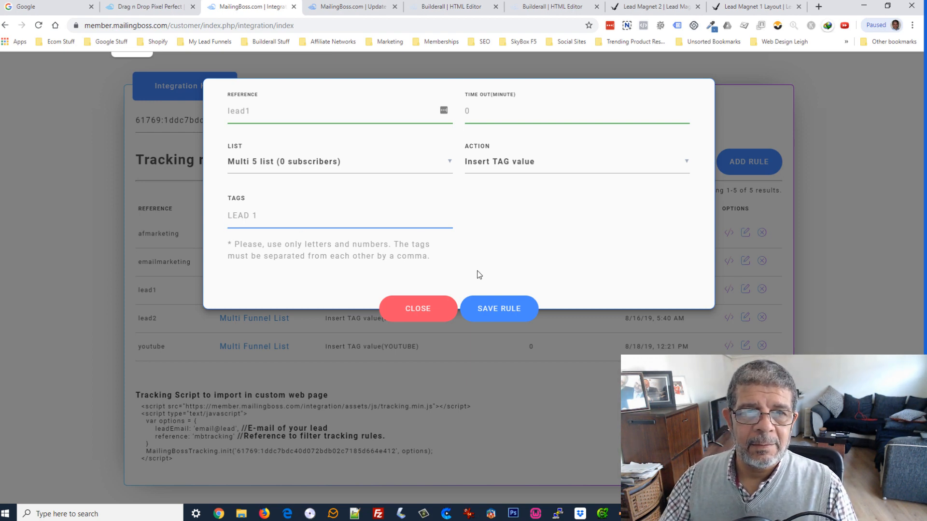
{"action": "left_click", "coordinate": [505, 310]}
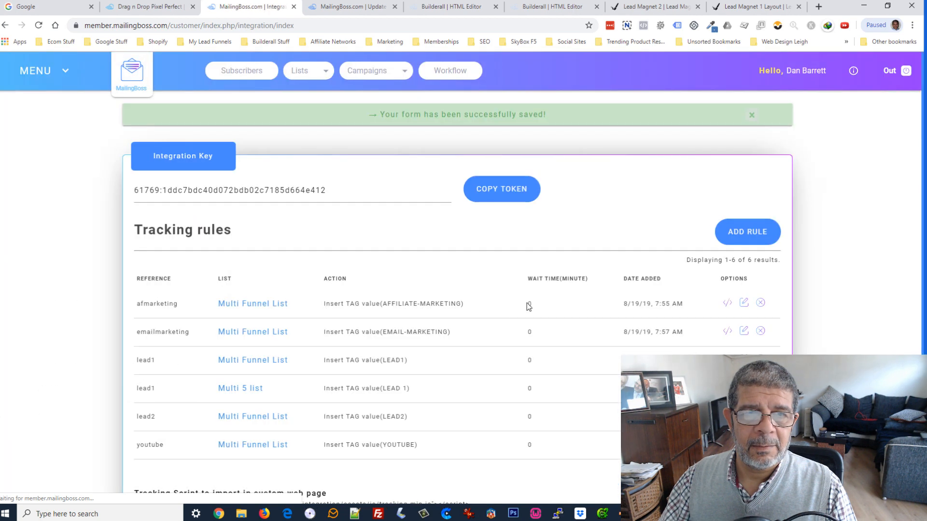
{"action": "scroll", "coordinate": [530, 299], "scroll_direction": "down", "scroll_amount": 3}
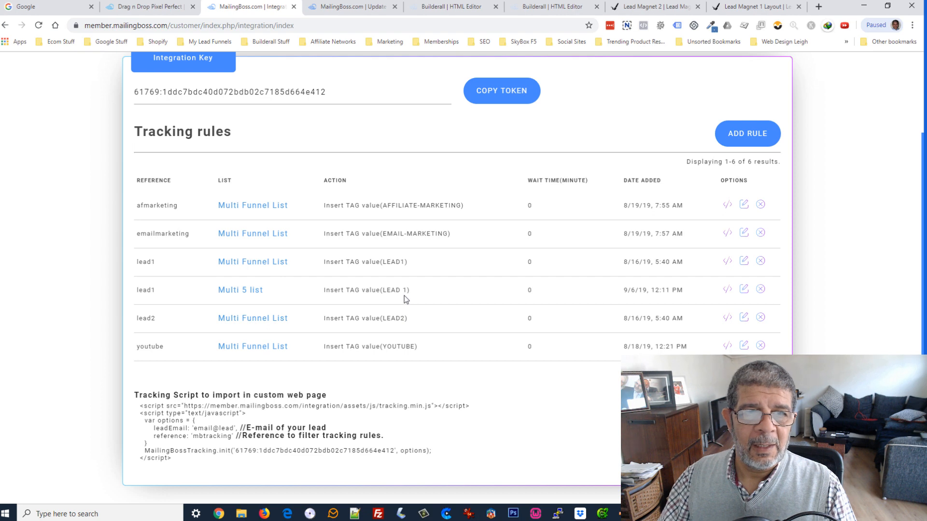
Create rule lead2 on Multi 5 list that inserts the tag LEAD 2
{"action": "left_click", "coordinate": [751, 134]}
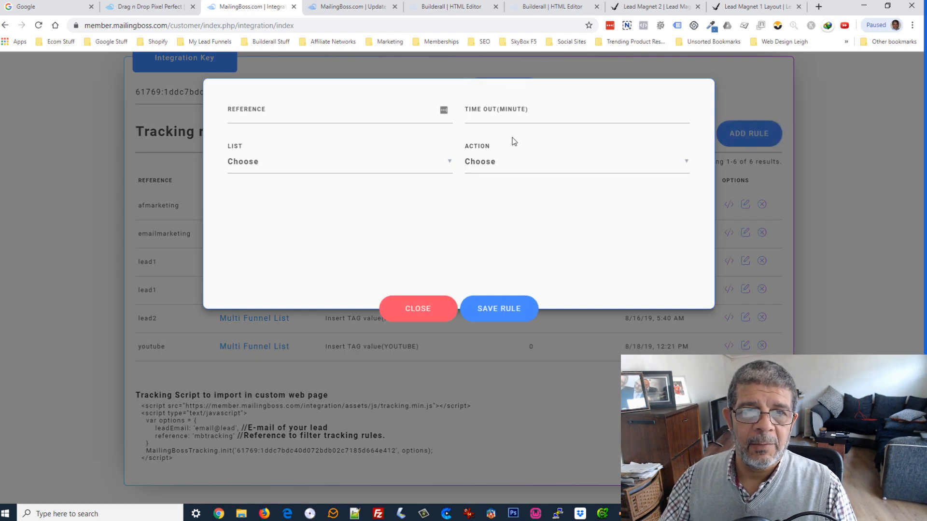
{"action": "left_click", "coordinate": [402, 117]}
{"action": "type", "text": "lea"}
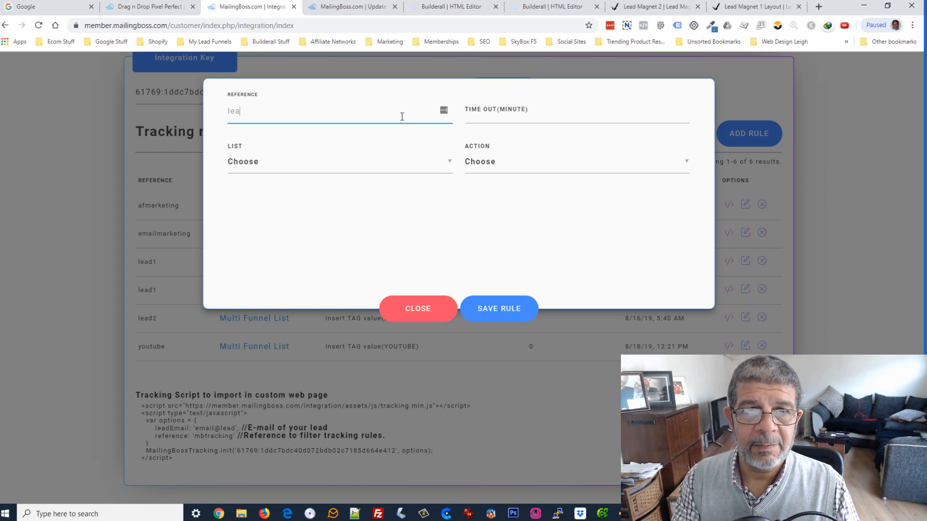
{"action": "type", "text": "d2"}
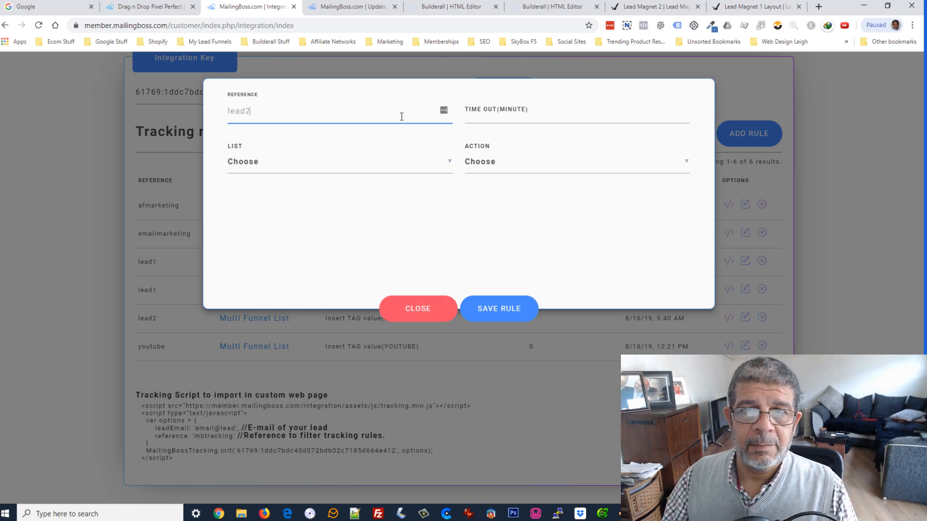
{"action": "left_click", "coordinate": [525, 125]}
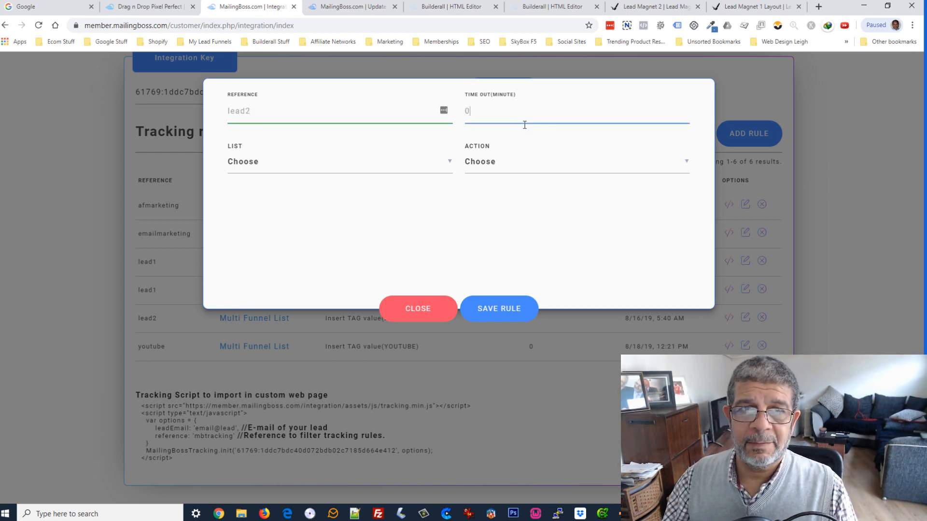
{"action": "left_click", "coordinate": [422, 167]}
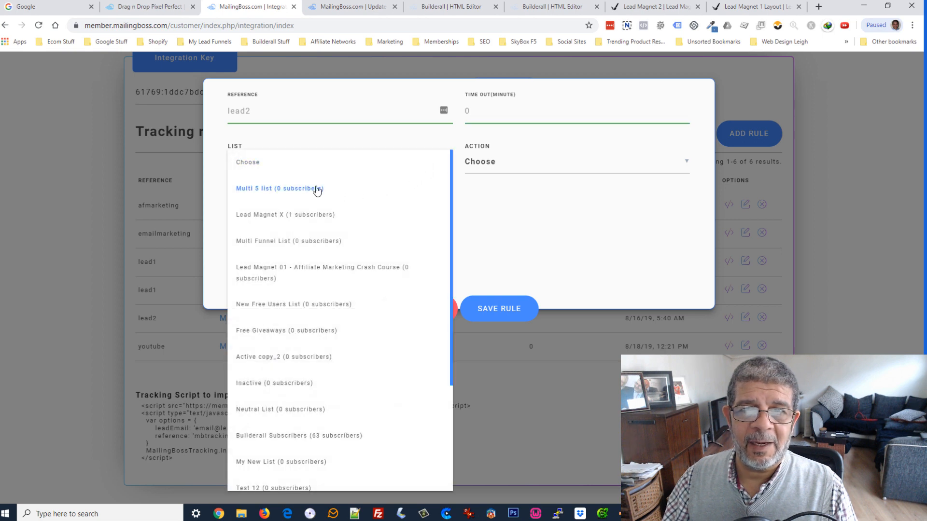
{"action": "left_click", "coordinate": [313, 188]}
{"action": "left_click", "coordinate": [533, 170]}
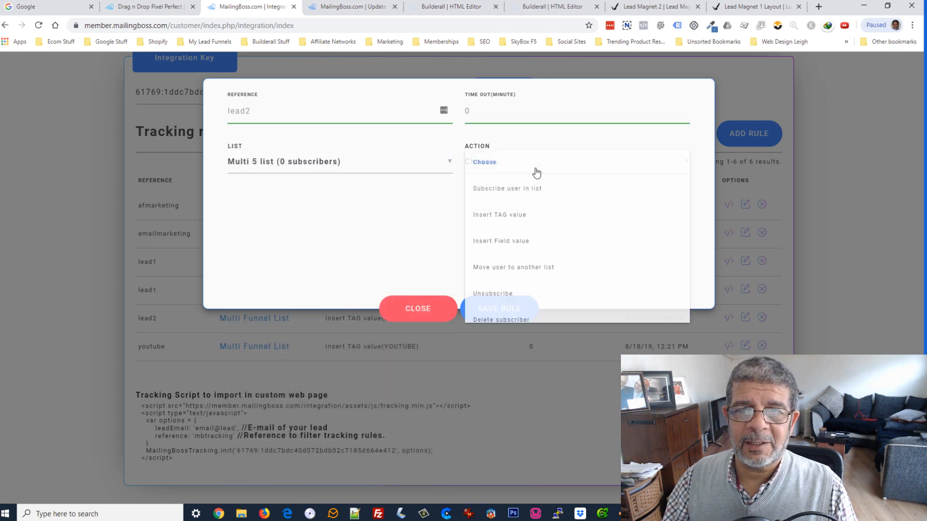
{"action": "left_click", "coordinate": [528, 215]}
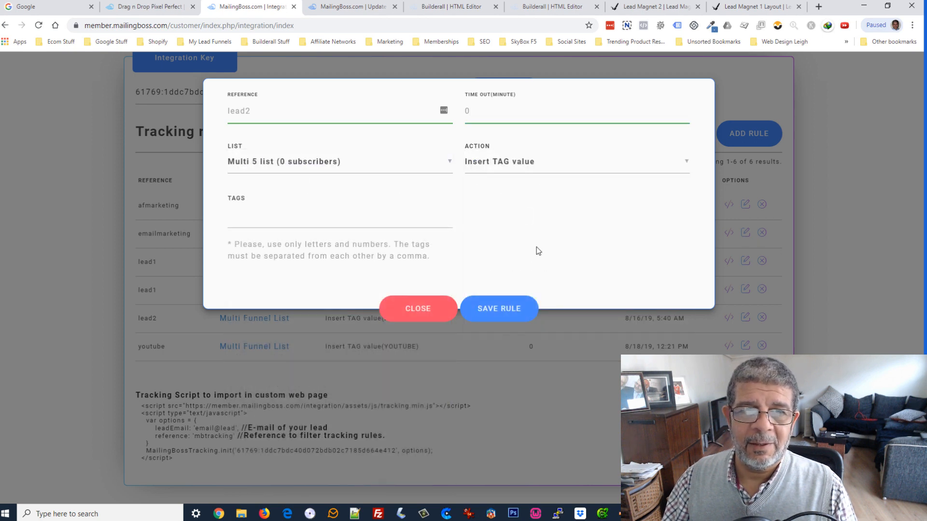
{"action": "left_click", "coordinate": [284, 220]}
{"action": "type", "text": "LEAD 2"}
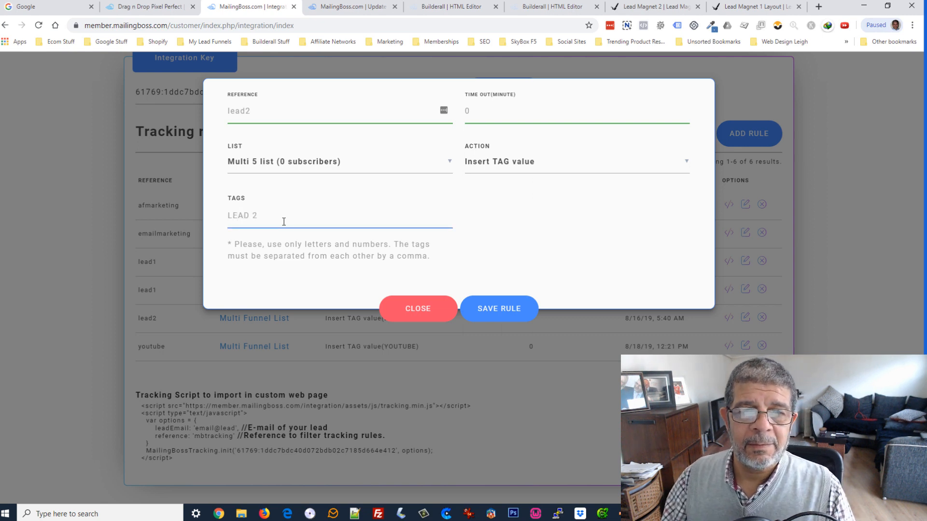
{"action": "left_click", "coordinate": [500, 313]}
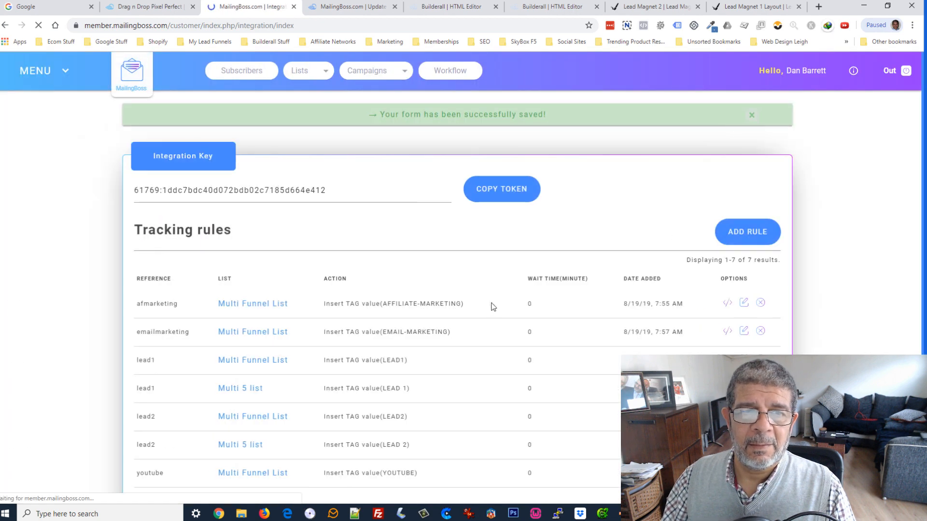
{"action": "scroll", "coordinate": [494, 306], "scroll_direction": "down", "scroll_amount": 3}
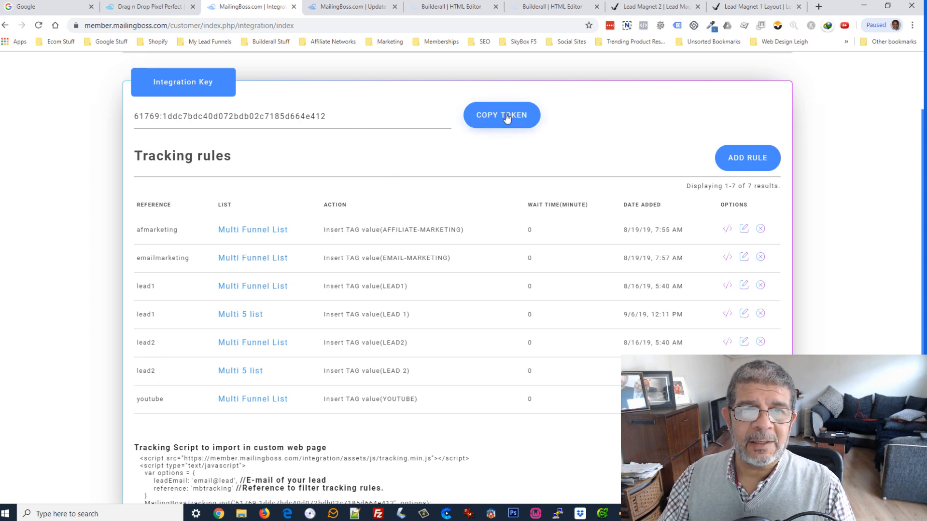
Copy the whole integration token and return to the Builderall site builder tab
{"action": "left_click", "coordinate": [523, 116]}
{"action": "left_click", "coordinate": [509, 116]}
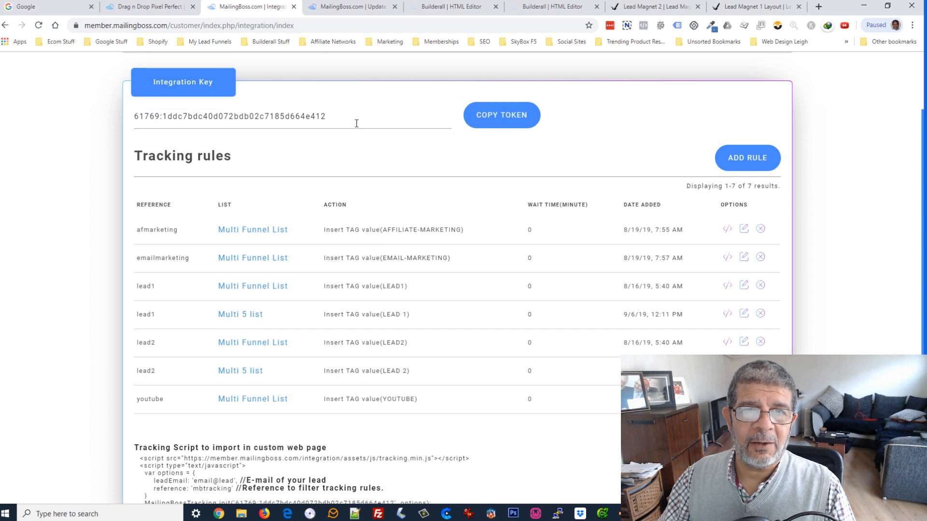
{"action": "left_click", "coordinate": [356, 122]}
{"action": "left_click_drag", "start_coordinate": [357, 120], "coordinate": [137, 117]}
{"action": "right_click", "coordinate": [172, 119]}
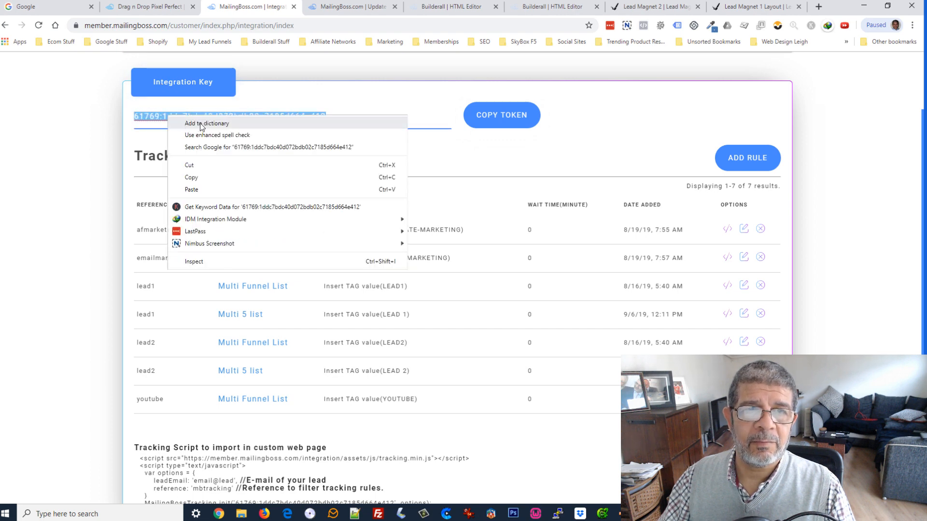
{"action": "left_click", "coordinate": [211, 179]}
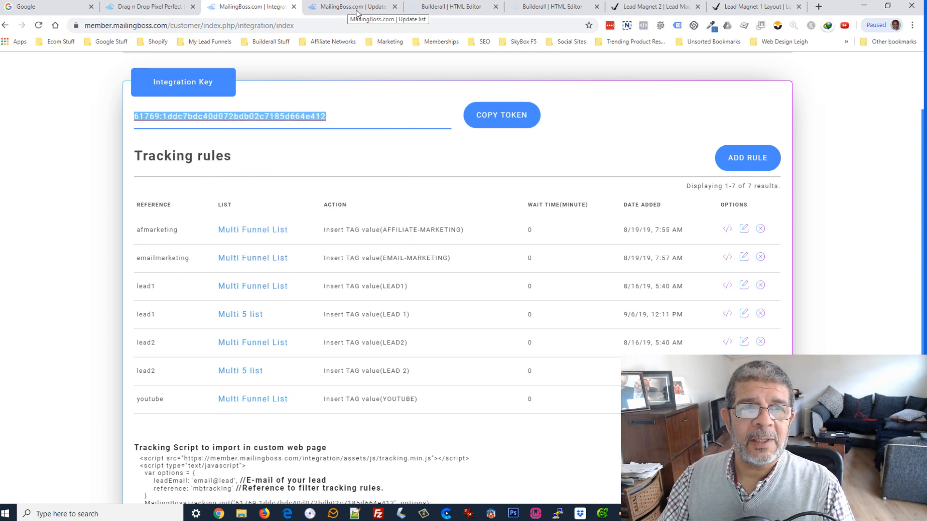
{"action": "left_click", "coordinate": [163, 7]}
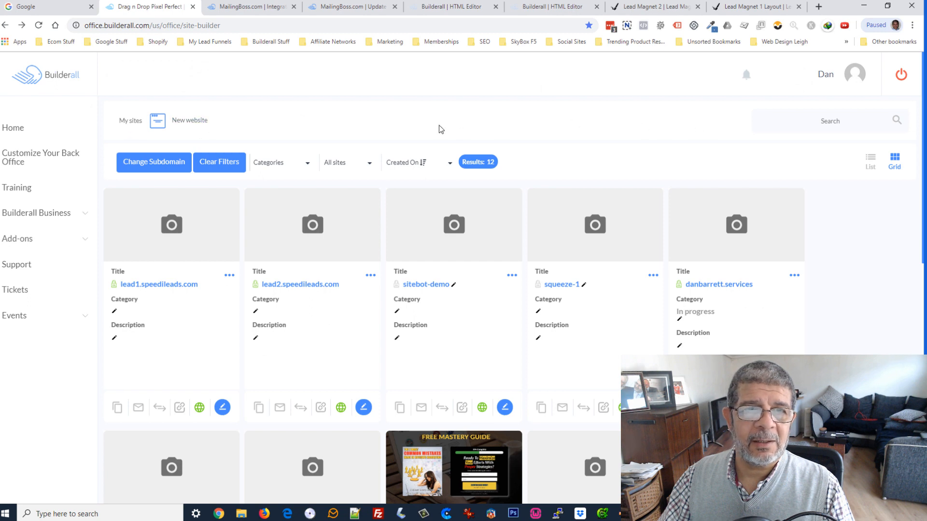
Create a new website, filter to Blank Page templates, and edit Blank Layout Clean
{"action": "left_click", "coordinate": [198, 123]}
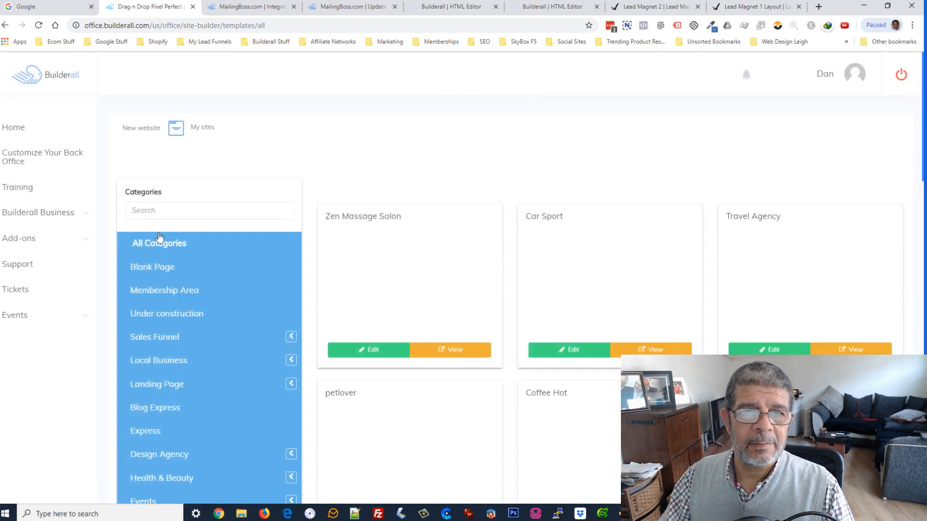
{"action": "left_click", "coordinate": [155, 268]}
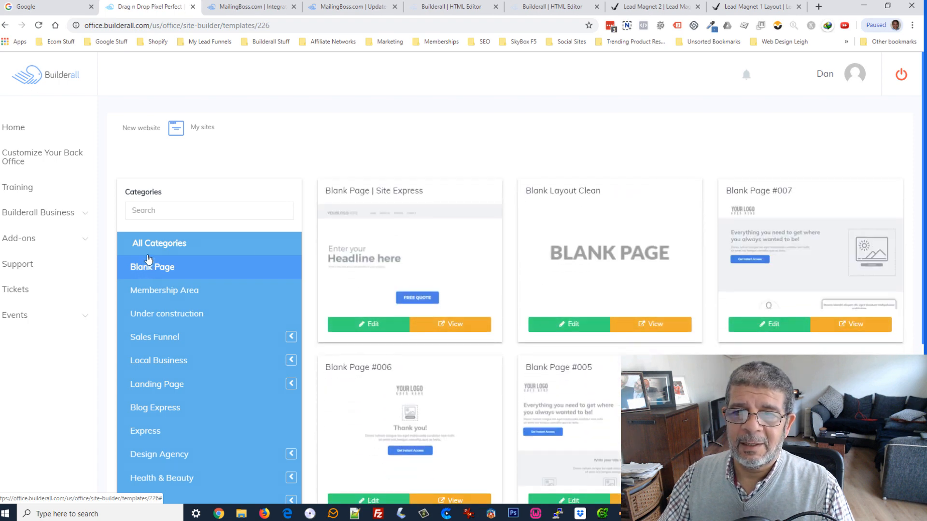
{"action": "left_click", "coordinate": [579, 324]}
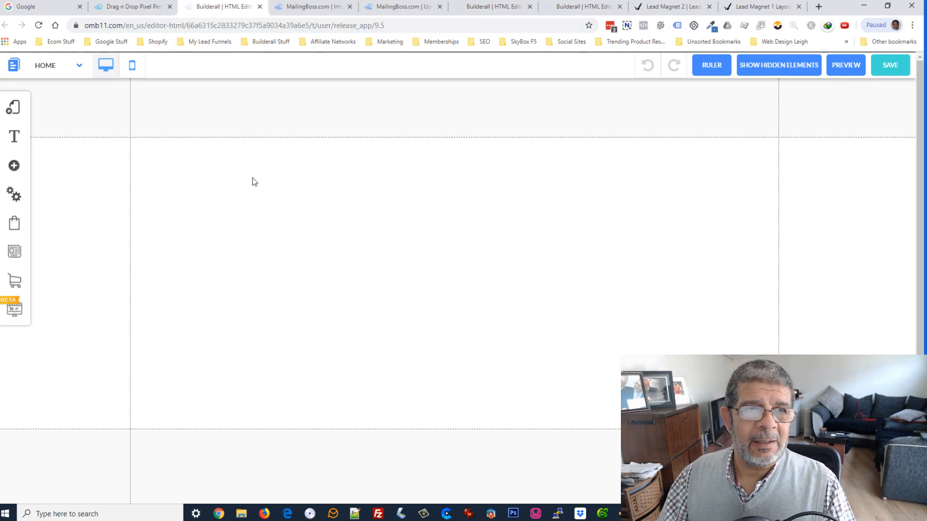
Add an email and first name opt-in form and move it to the right side
{"action": "left_click", "coordinate": [15, 167]}
{"action": "scroll", "coordinate": [134, 269], "scroll_direction": "down", "scroll_amount": 1}
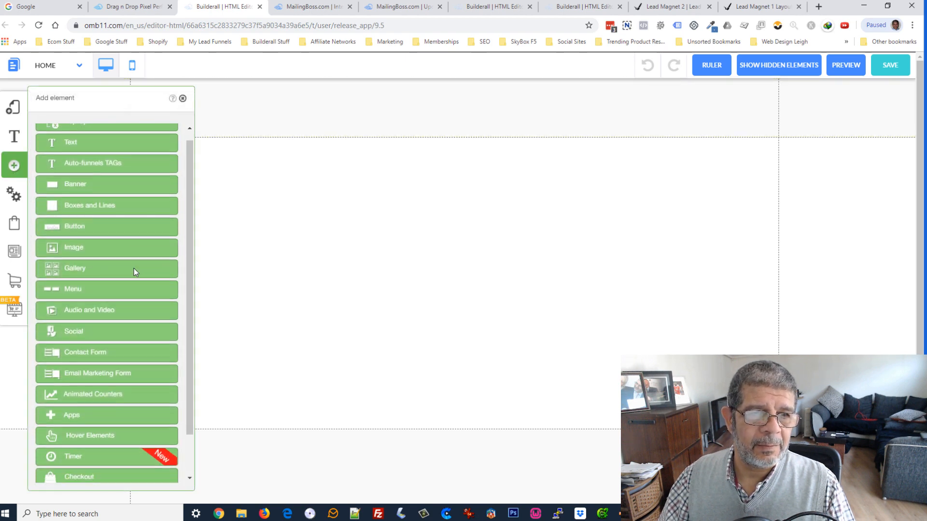
{"action": "scroll", "coordinate": [135, 268], "scroll_direction": "down", "scroll_amount": 1}
{"action": "left_click", "coordinate": [93, 327]}
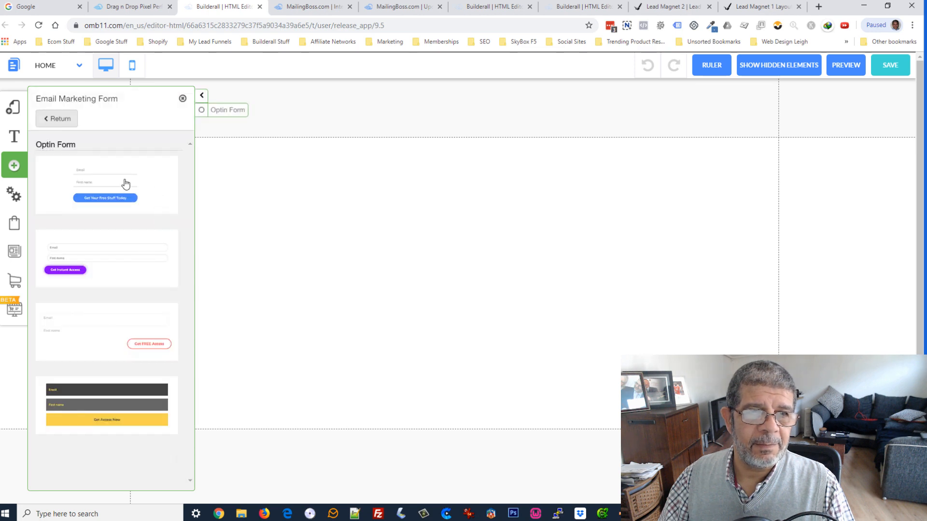
{"action": "left_click", "coordinate": [125, 183]}
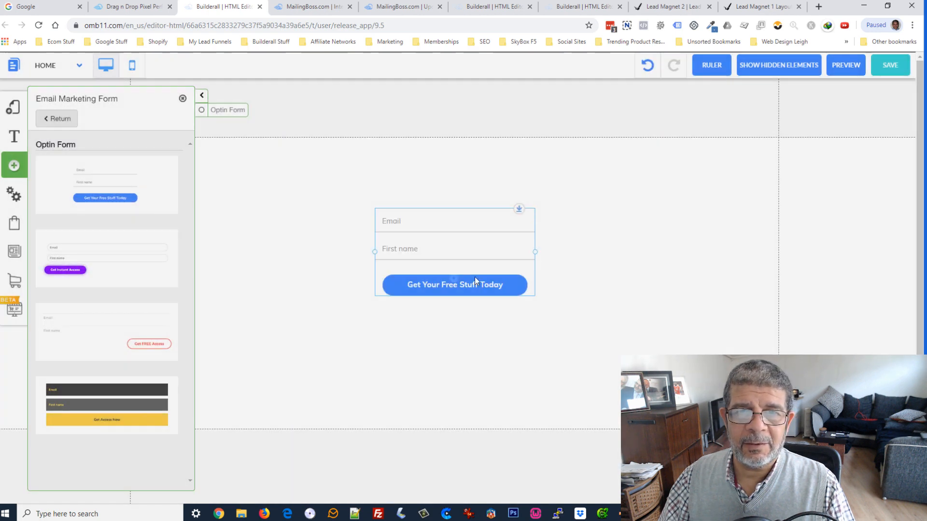
{"action": "left_click_drag", "start_coordinate": [441, 240], "coordinate": [569, 242]}
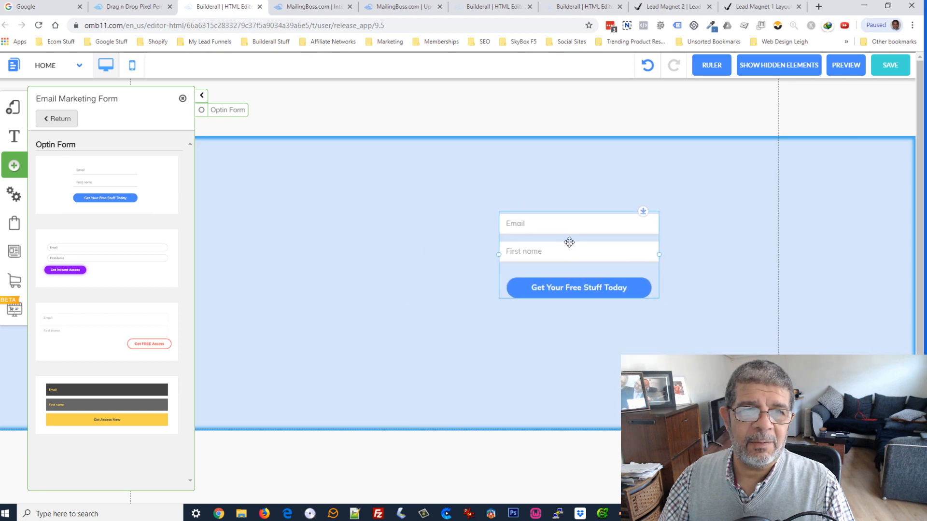
{"action": "left_click", "coordinate": [323, 242]}
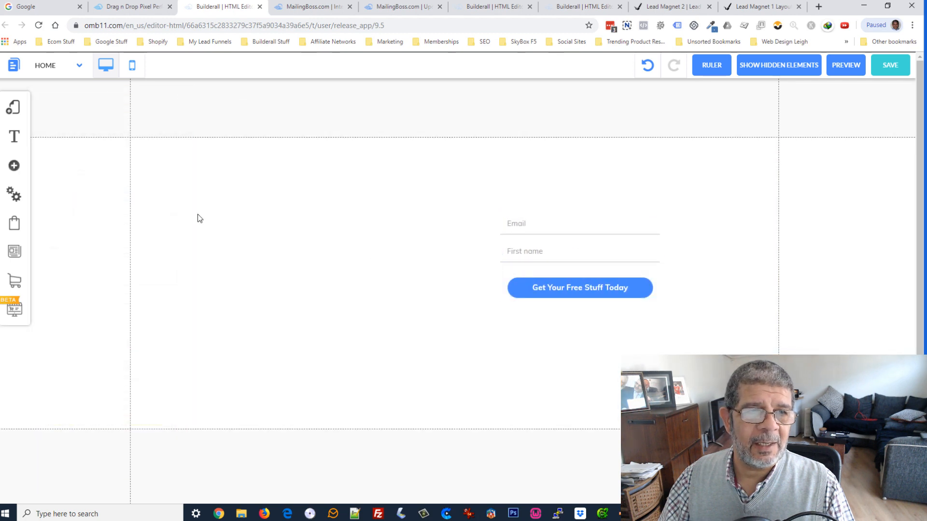
Add an image element showing the affiliate marketing mistakes cover
{"action": "left_click", "coordinate": [15, 170]}
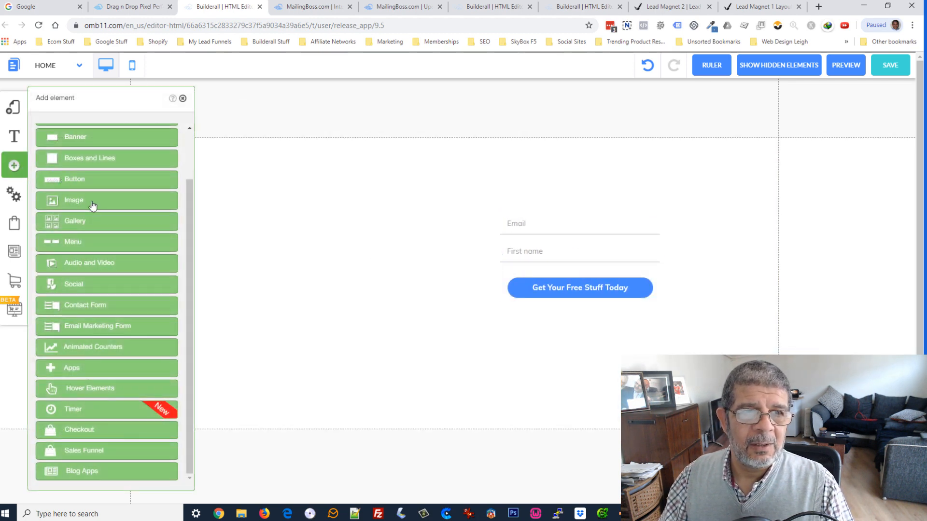
{"action": "left_click", "coordinate": [92, 205]}
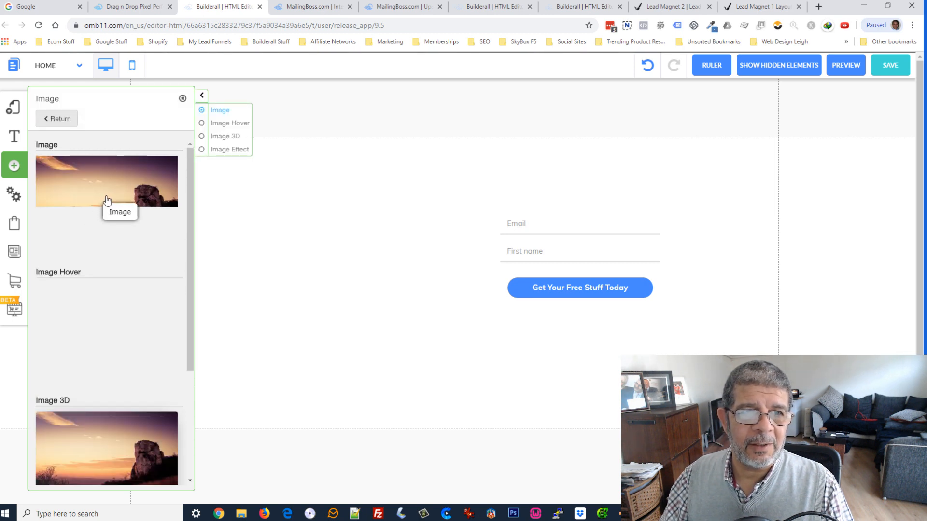
{"action": "left_click", "coordinate": [108, 201]}
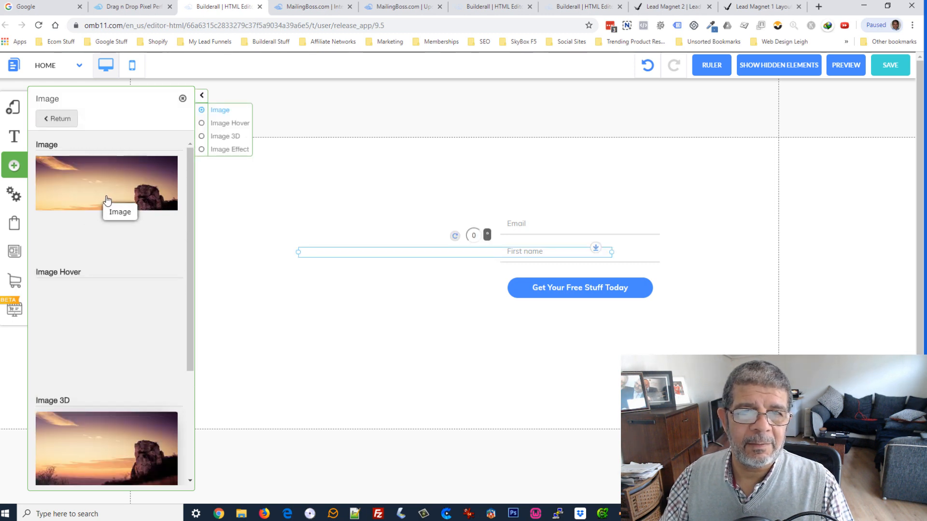
{"action": "double_click", "coordinate": [345, 255]}
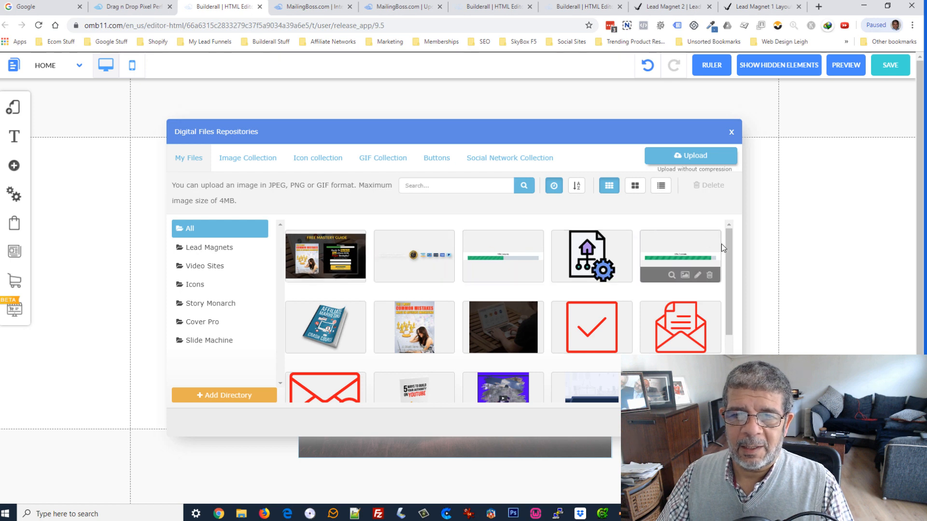
{"action": "scroll", "coordinate": [724, 270], "scroll_direction": "down", "scroll_amount": 2}
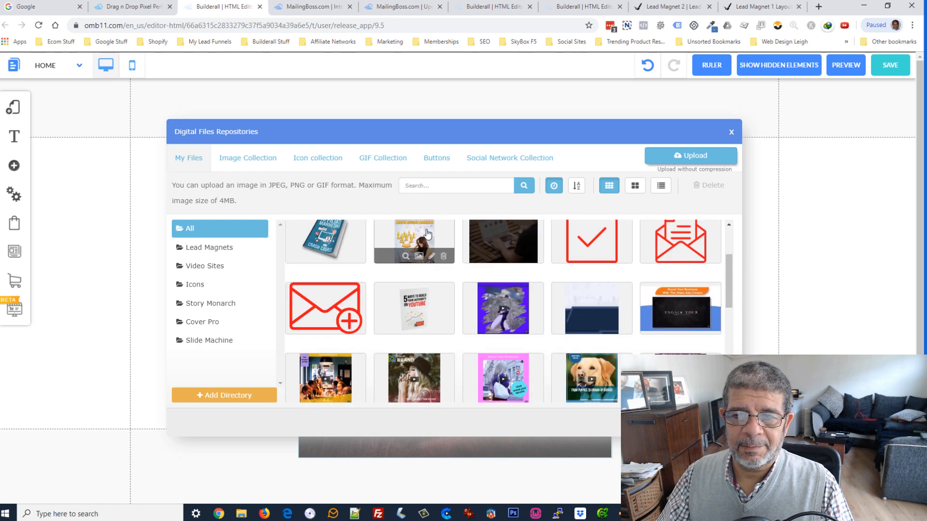
{"action": "left_click", "coordinate": [426, 238]}
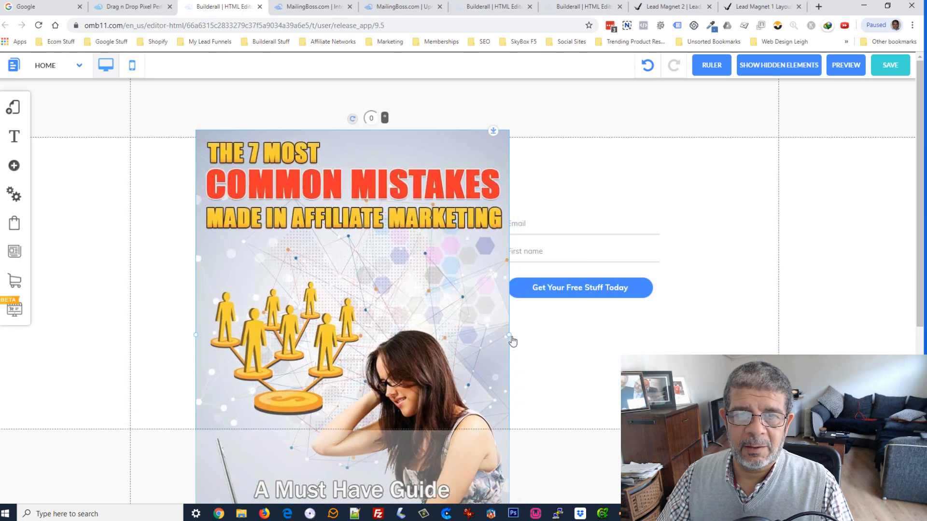
Shrink the cover to about 275 px, tilt it to 337 degrees, and nudge the form left
{"action": "left_click_drag", "start_coordinate": [511, 340], "coordinate": [330, 251]}
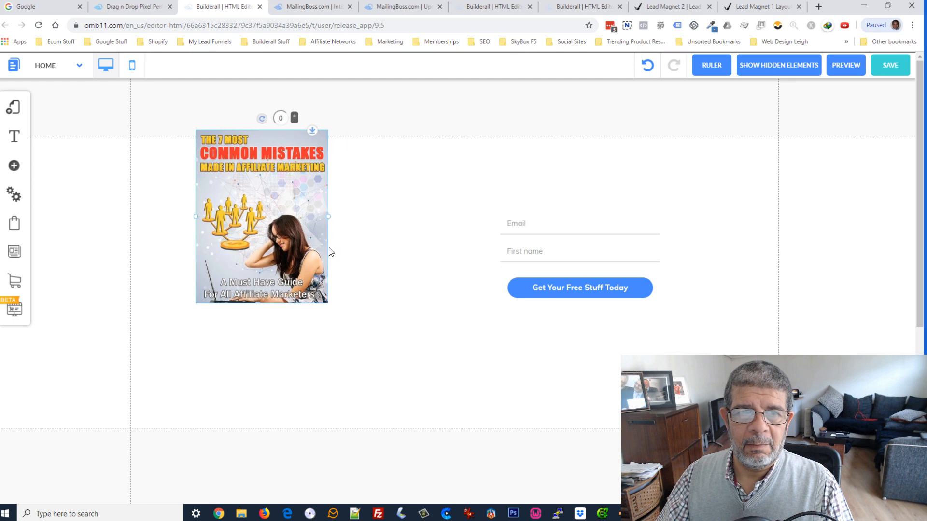
{"action": "left_click_drag", "start_coordinate": [265, 227], "coordinate": [329, 289]}
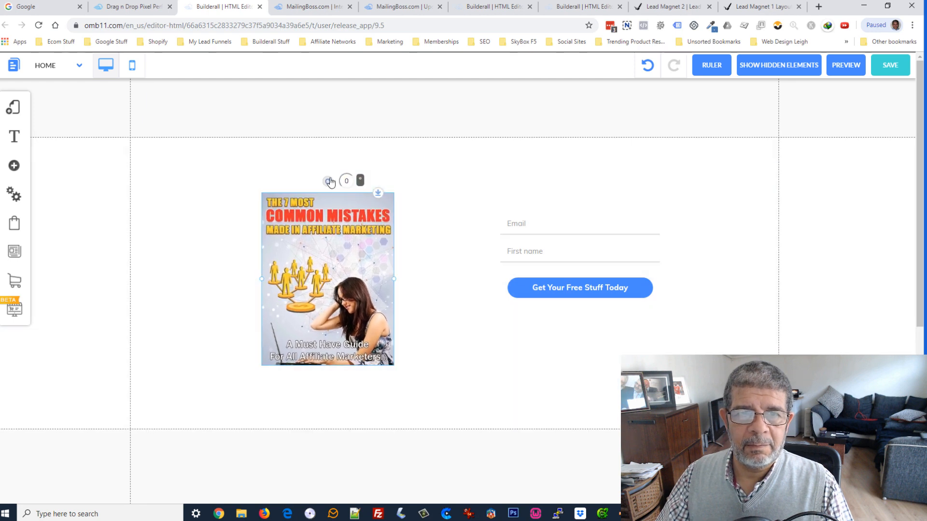
{"action": "left_click_drag", "start_coordinate": [329, 180], "coordinate": [293, 193]}
{"action": "mouse_move", "coordinate": [355, 259]}
{"action": "left_mouse_down"}
{"action": "mouse_move", "coordinate": [335, 246]}
{"action": "mouse_move", "coordinate": [341, 263]}
{"action": "left_mouse_up"}
{"action": "left_click_drag", "start_coordinate": [616, 246], "coordinate": [586, 251]}
{"action": "left_click", "coordinate": [655, 266]}
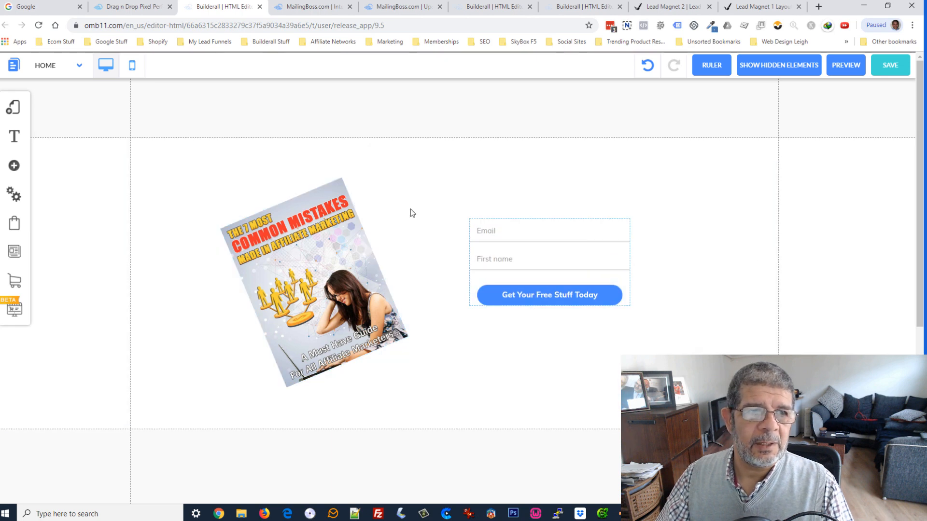
Add an outlined box from Boxes and Lines, move the opt-in form into it, and resize the box around it
{"action": "left_click", "coordinate": [14, 166]}
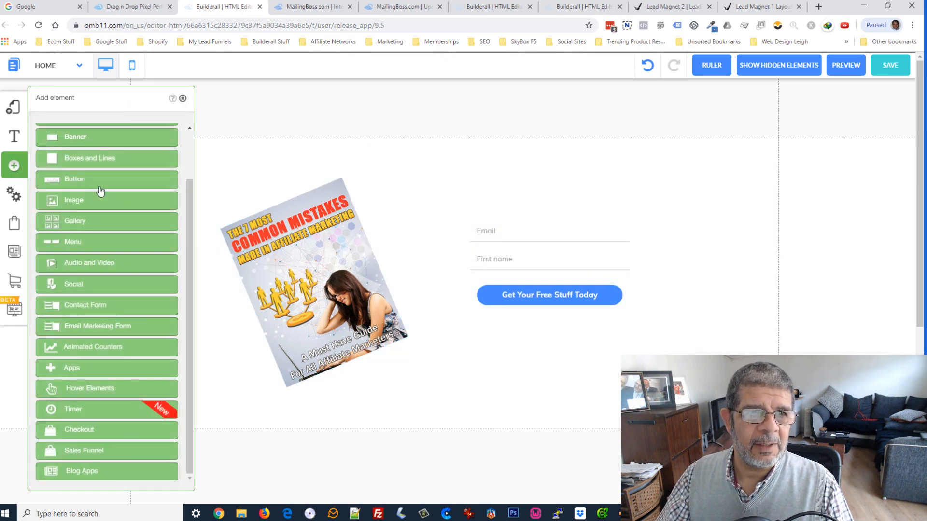
{"action": "left_click", "coordinate": [113, 164]}
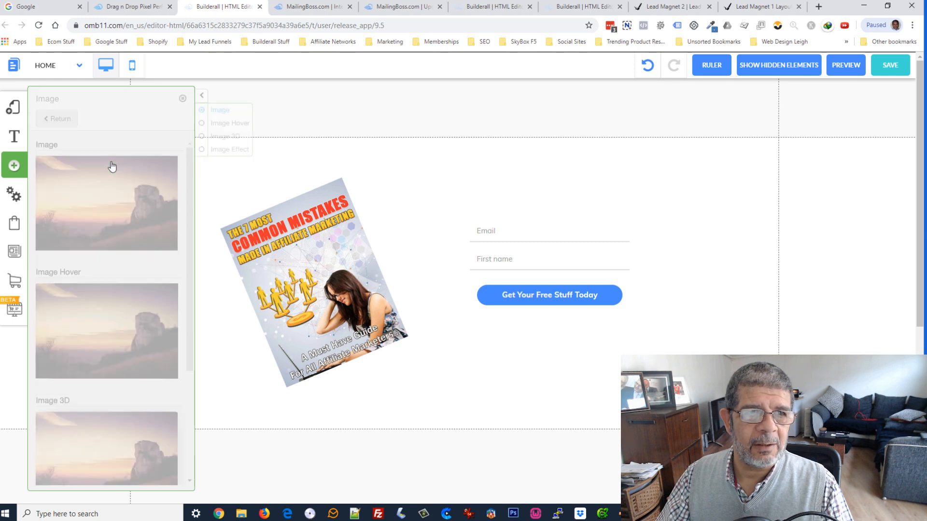
{"action": "left_click_drag", "start_coordinate": [140, 169], "coordinate": [595, 317]}
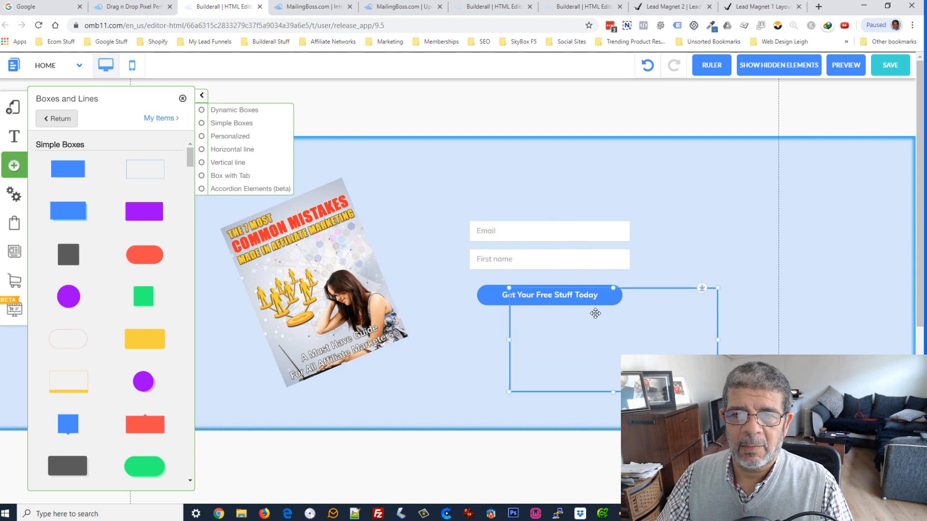
{"action": "left_click", "coordinate": [619, 271]}
{"action": "left_click_drag", "start_coordinate": [620, 272], "coordinate": [607, 326]}
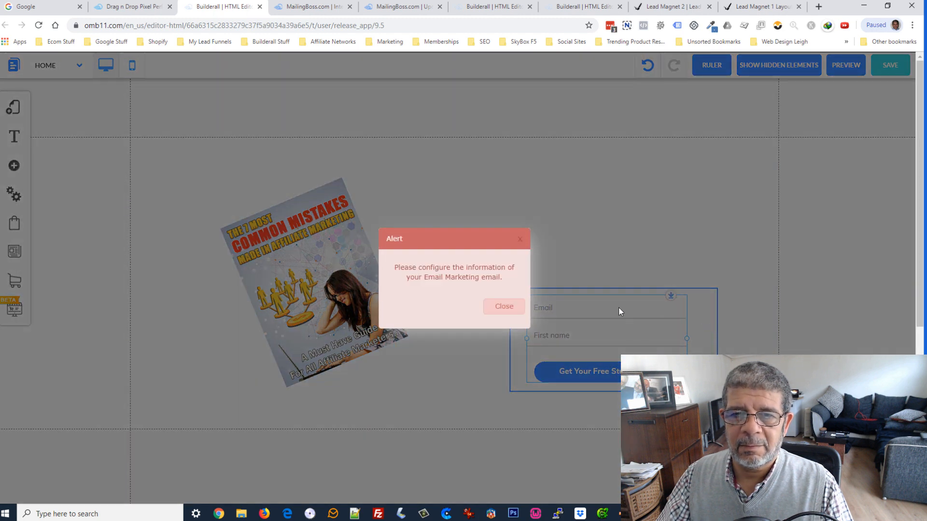
{"action": "left_click", "coordinate": [497, 306]}
{"action": "left_click_drag", "start_coordinate": [716, 338], "coordinate": [663, 243]}
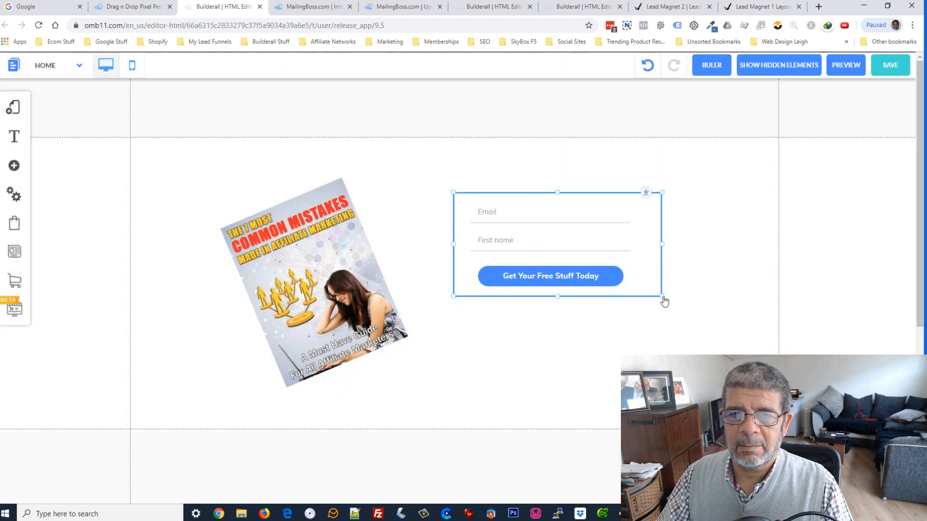
{"action": "left_click_drag", "start_coordinate": [664, 300], "coordinate": [695, 351]}
{"action": "left_click_drag", "start_coordinate": [598, 255], "coordinate": [620, 280]}
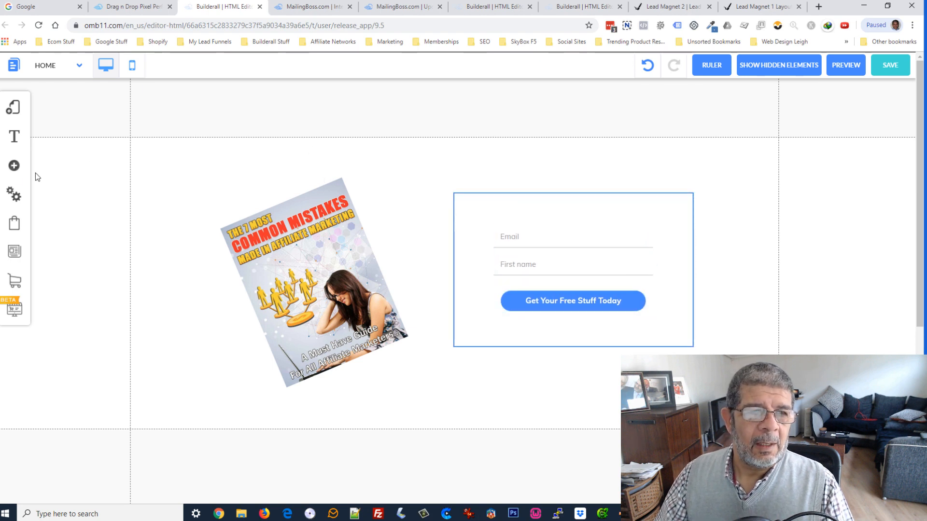
Place an H3 title text element at the top of the section
{"action": "left_click", "coordinate": [15, 142]}
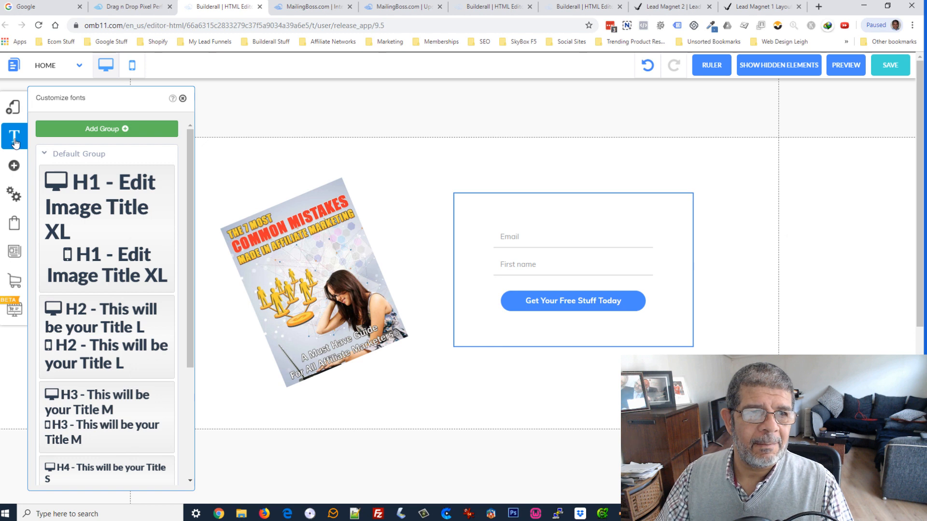
{"action": "left_click", "coordinate": [18, 169]}
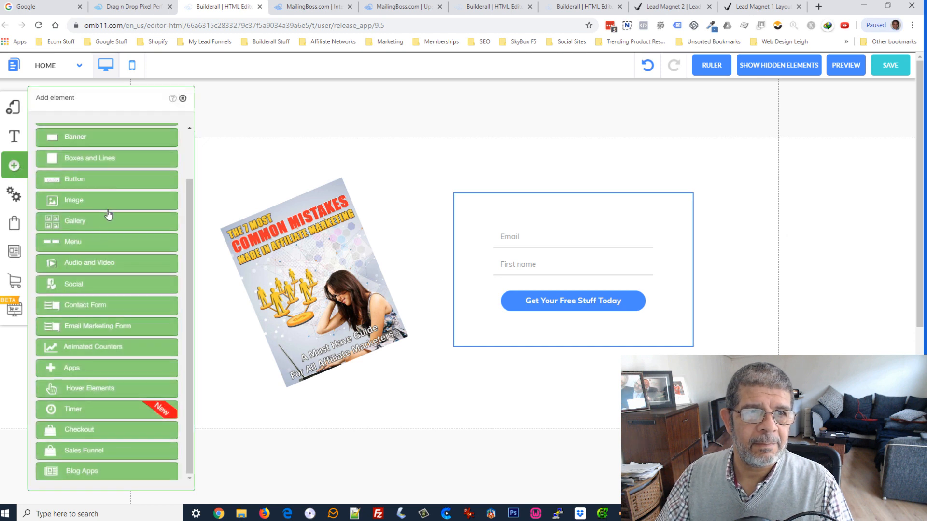
{"action": "scroll", "coordinate": [100, 222], "scroll_direction": "up", "scroll_amount": 1}
{"action": "left_click", "coordinate": [94, 158]}
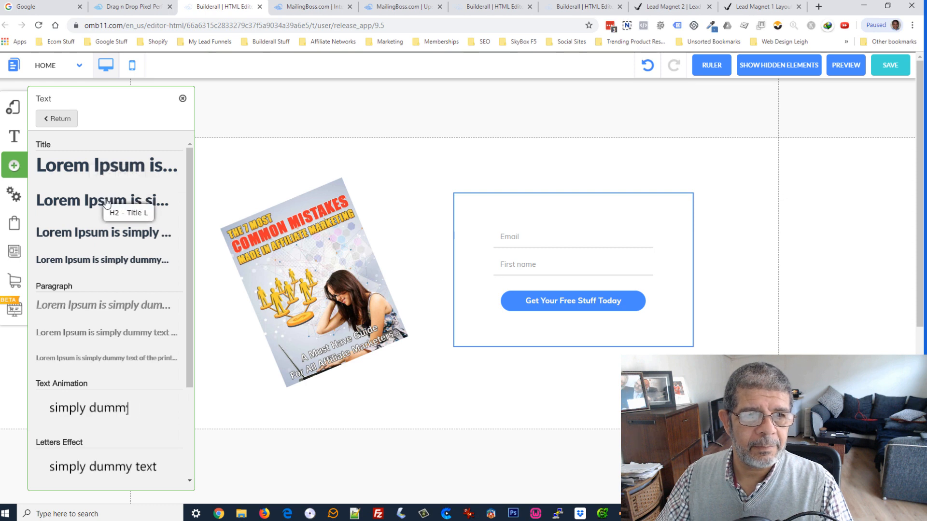
{"action": "left_click_drag", "start_coordinate": [98, 235], "coordinate": [300, 157]}
Change the heading text to 'Lead 3', shrink its box to fit, and return to MailingBoss
{"action": "double_click", "coordinate": [439, 174]}
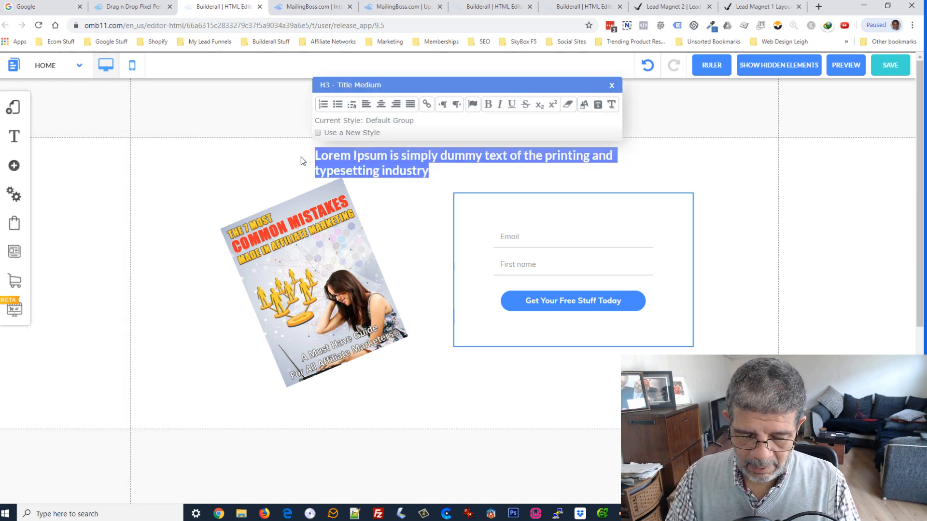
{"action": "type", "text": "Le"}
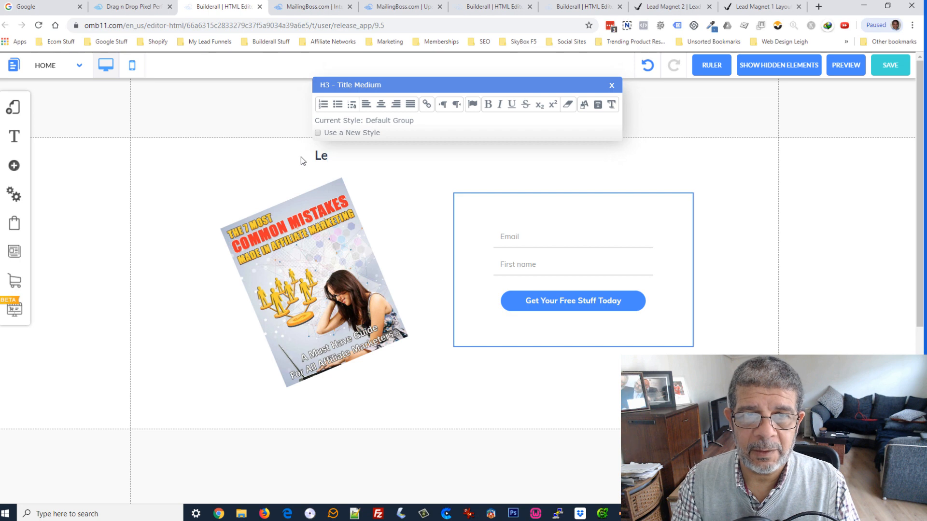
{"action": "type", "text": "ad 3"}
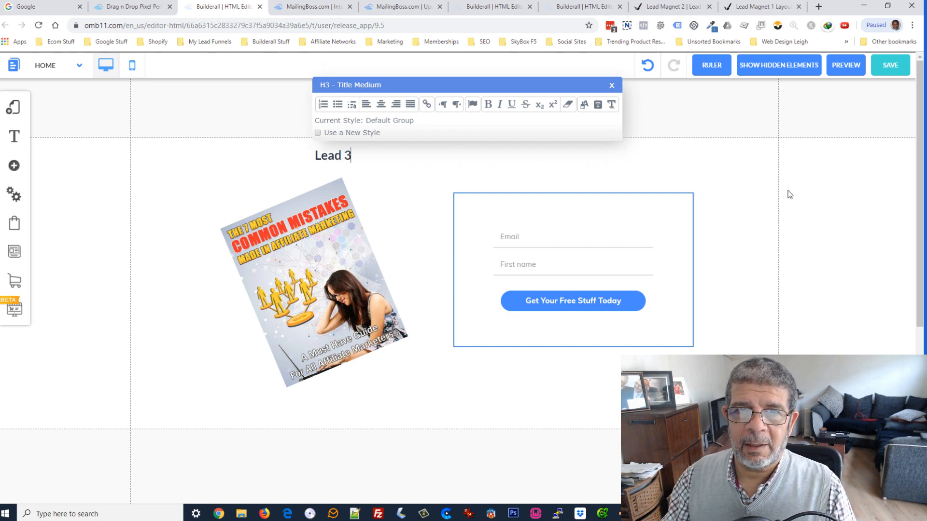
{"action": "left_click", "coordinate": [422, 160]}
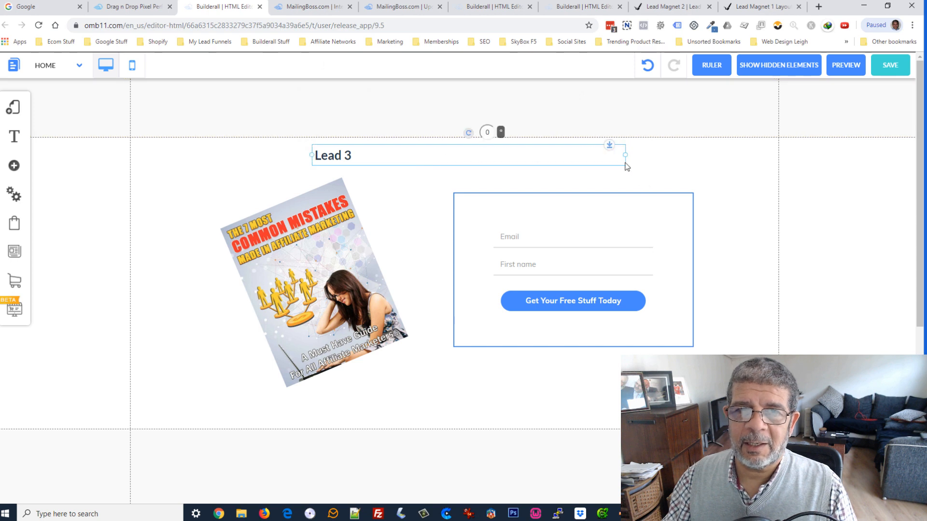
{"action": "left_click_drag", "start_coordinate": [626, 155], "coordinate": [425, 167]}
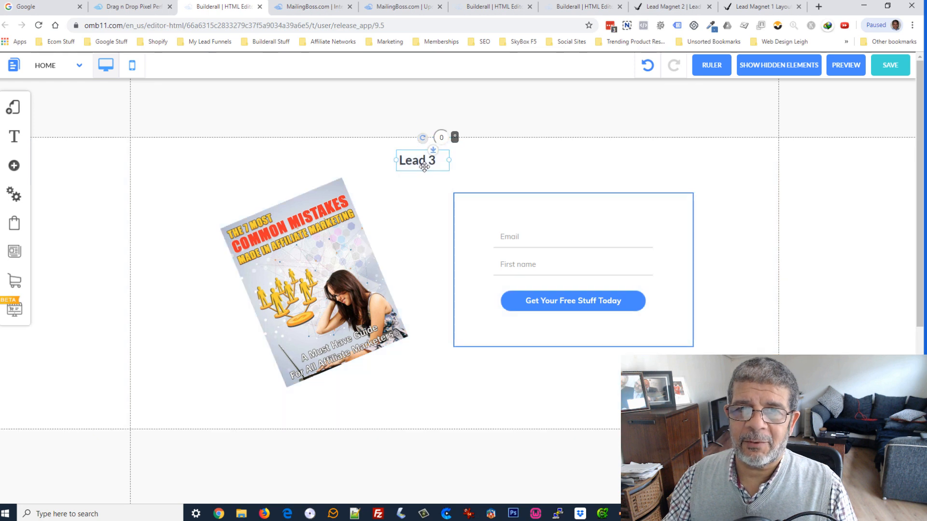
{"action": "left_click", "coordinate": [822, 208]}
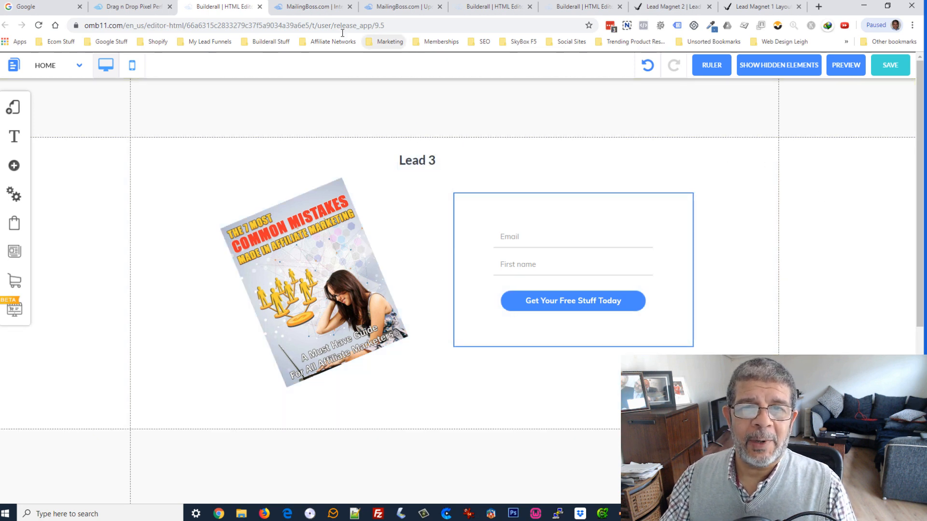
{"action": "left_click", "coordinate": [296, 9]}
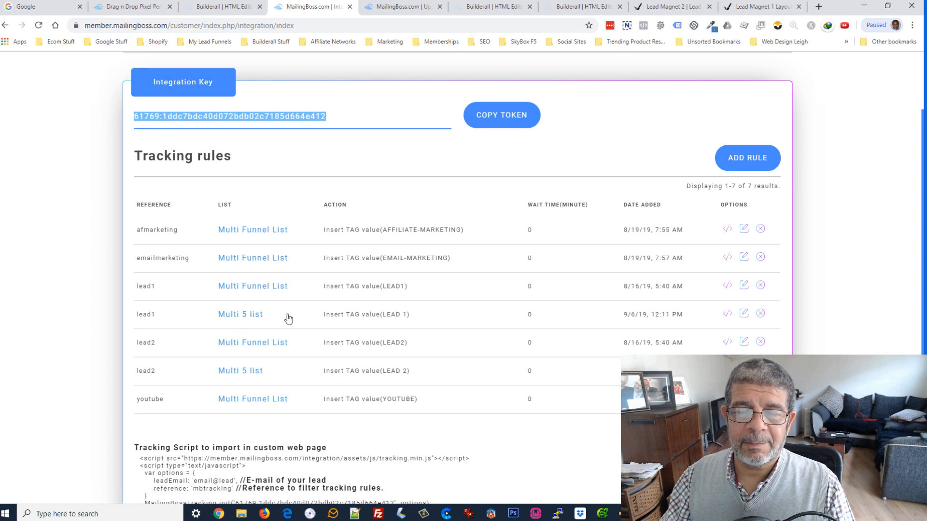
Add a lead3 tracking rule on Multi 5 list with action Insert TAG value 'LEAD 3'
{"action": "left_click", "coordinate": [761, 158]}
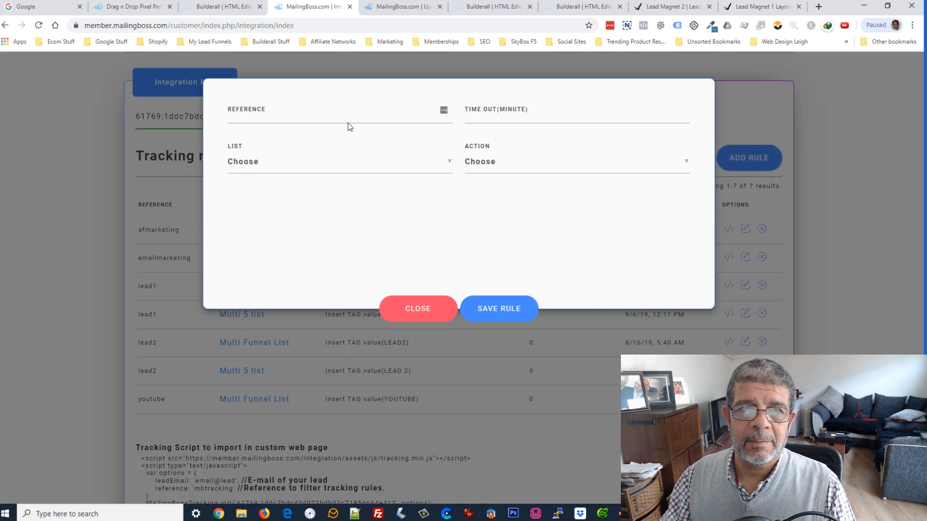
{"action": "left_click", "coordinate": [360, 119]}
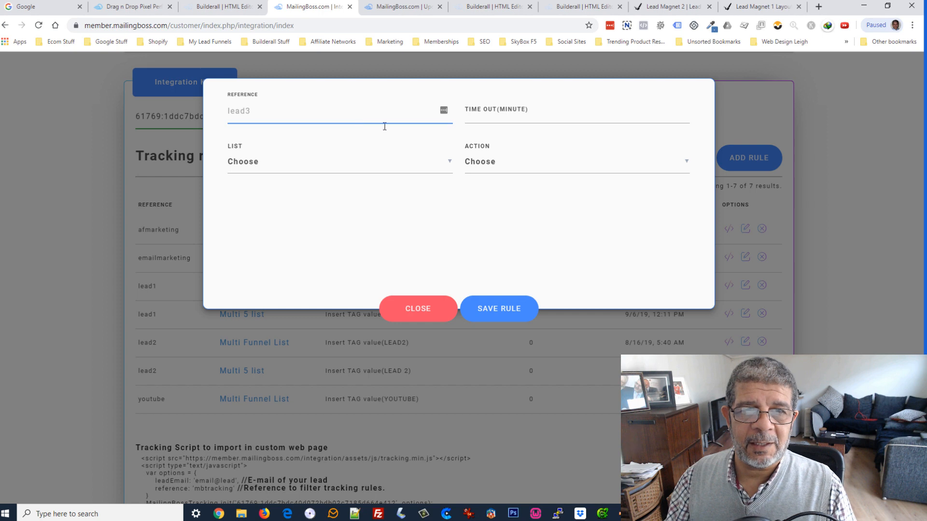
{"action": "left_click", "coordinate": [376, 168]}
{"action": "left_click", "coordinate": [314, 192]}
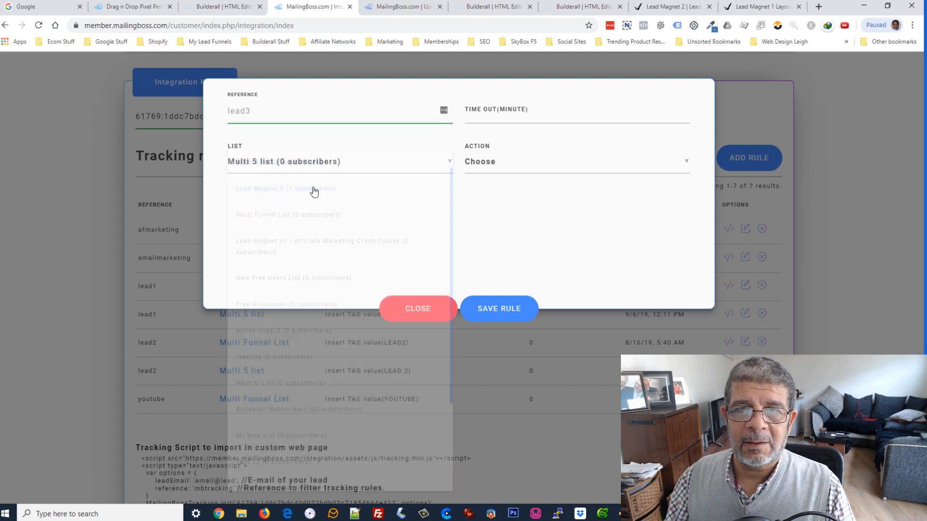
{"action": "left_click", "coordinate": [499, 117]}
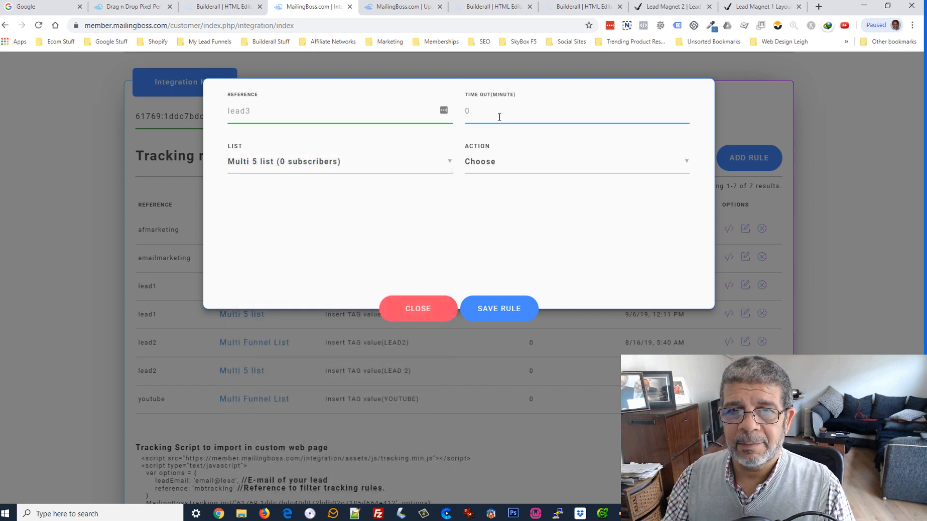
{"action": "left_click", "coordinate": [532, 174]}
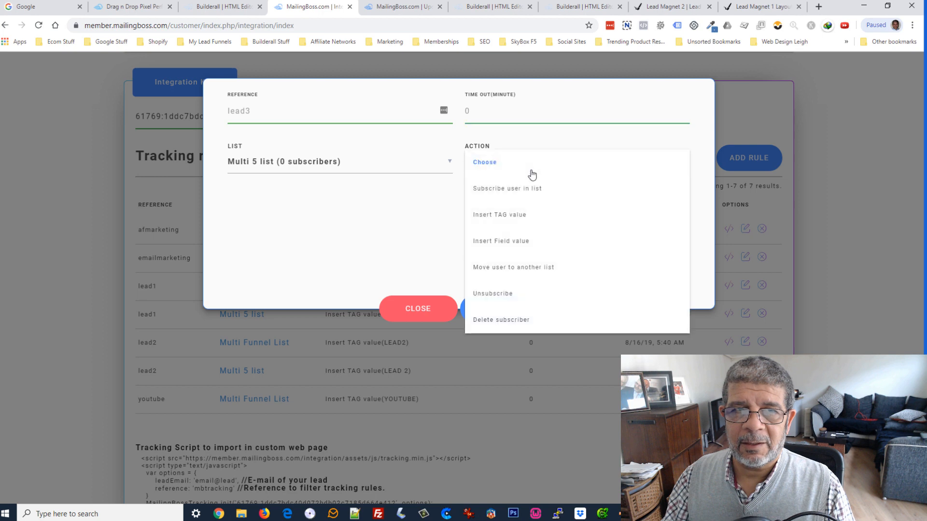
{"action": "left_click", "coordinate": [517, 213]}
{"action": "left_click", "coordinate": [303, 221]}
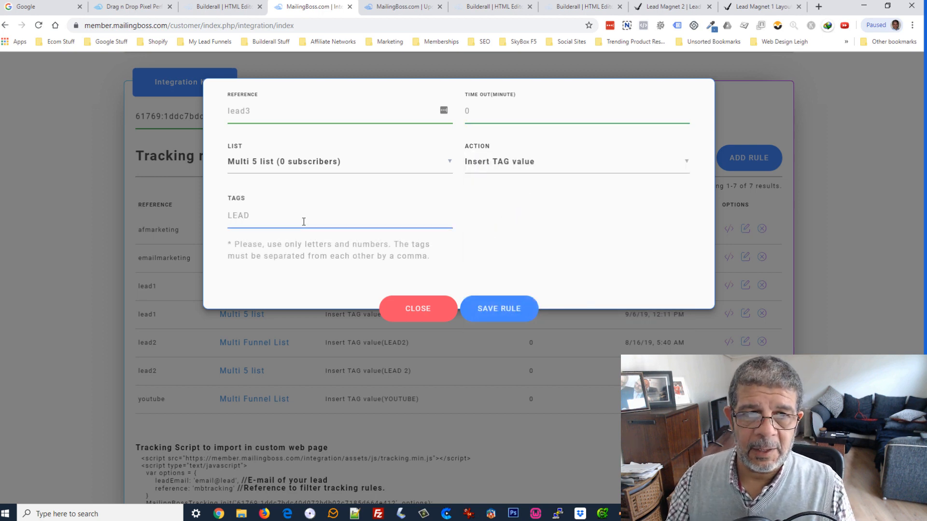
{"action": "left_click", "coordinate": [502, 314]}
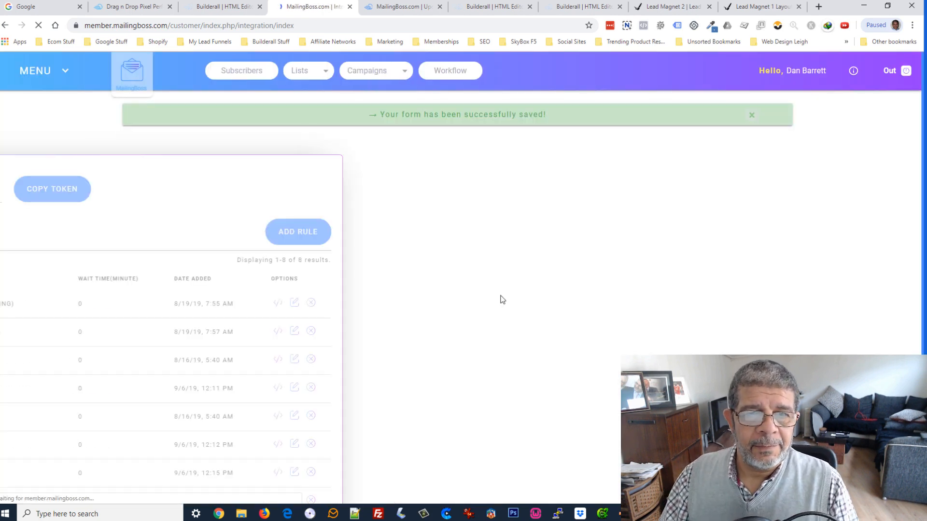
Copy the MailingBoss integration key
{"action": "scroll", "coordinate": [292, 286], "scroll_direction": "down", "scroll_amount": 2}
{"action": "scroll", "coordinate": [292, 286], "scroll_direction": "down", "scroll_amount": 2}
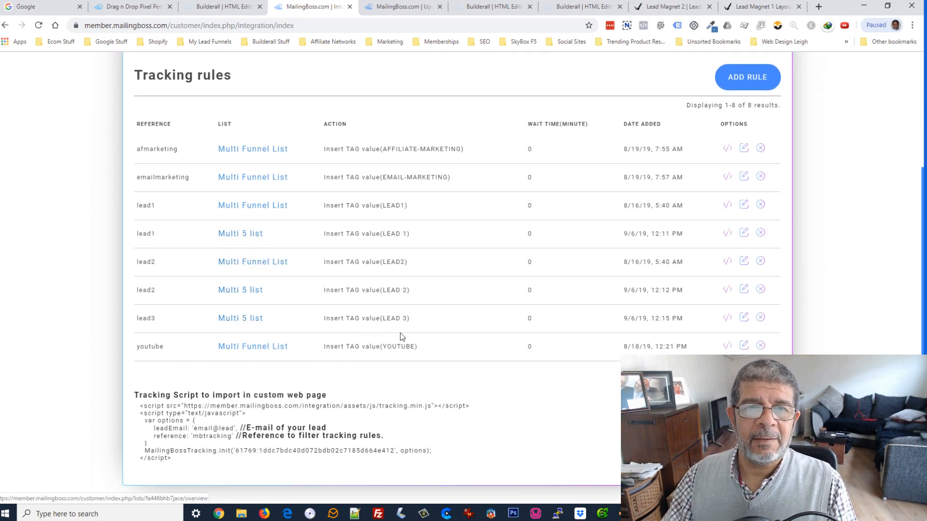
{"action": "scroll", "coordinate": [433, 283], "scroll_direction": "up", "scroll_amount": 3}
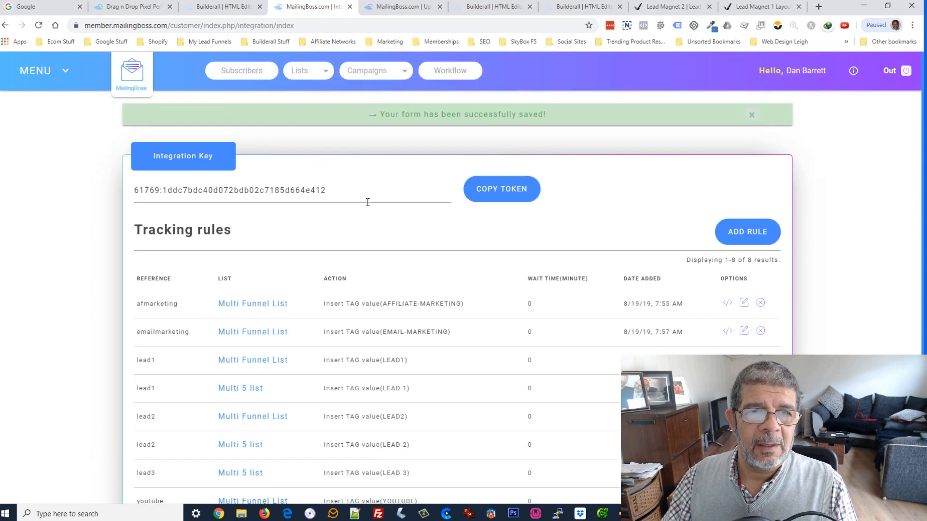
{"action": "left_click_drag", "start_coordinate": [347, 192], "coordinate": [141, 205]}
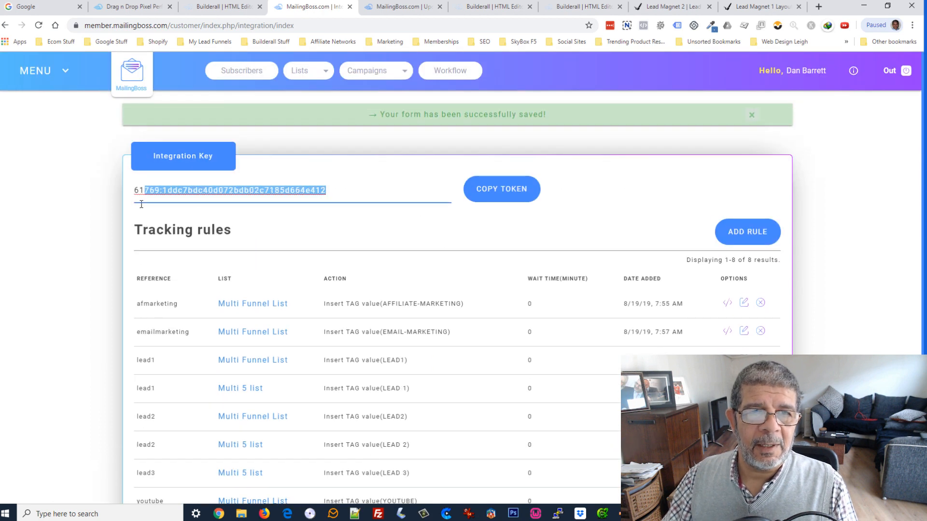
{"action": "right_click", "coordinate": [200, 193]}
{"action": "left_click", "coordinate": [235, 252]}
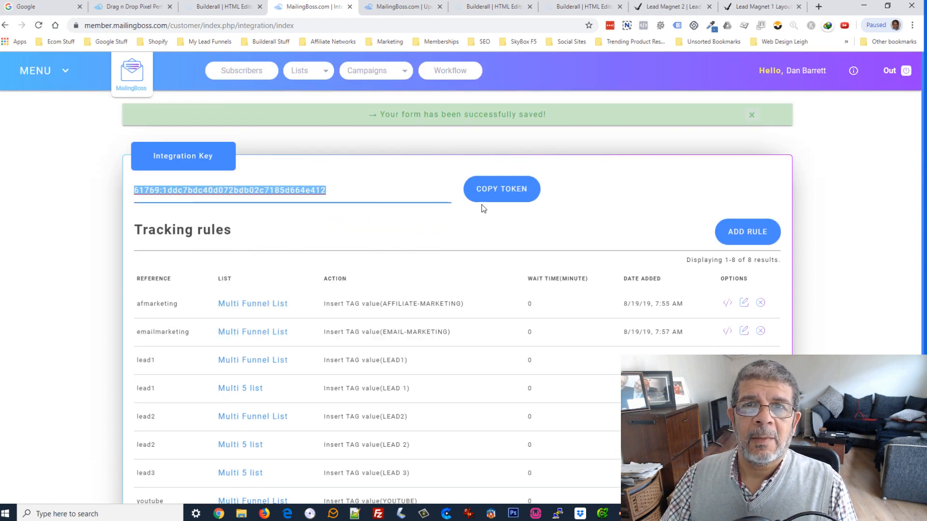
Look over the Lead 2, Lead 1 and live lead2 pages, then return to the Lead 3 editor
{"action": "left_click", "coordinate": [504, 10]}
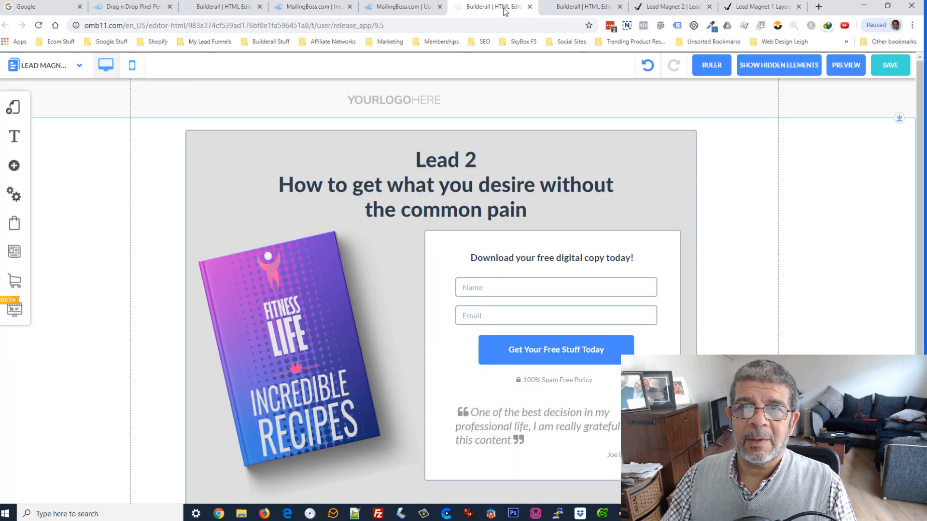
{"action": "left_click", "coordinate": [577, 6]}
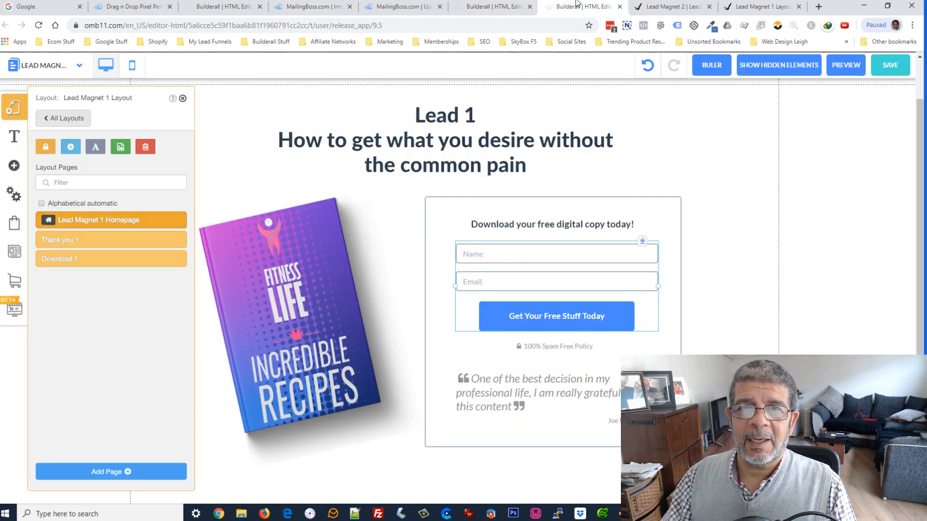
{"action": "left_click", "coordinate": [656, 7]}
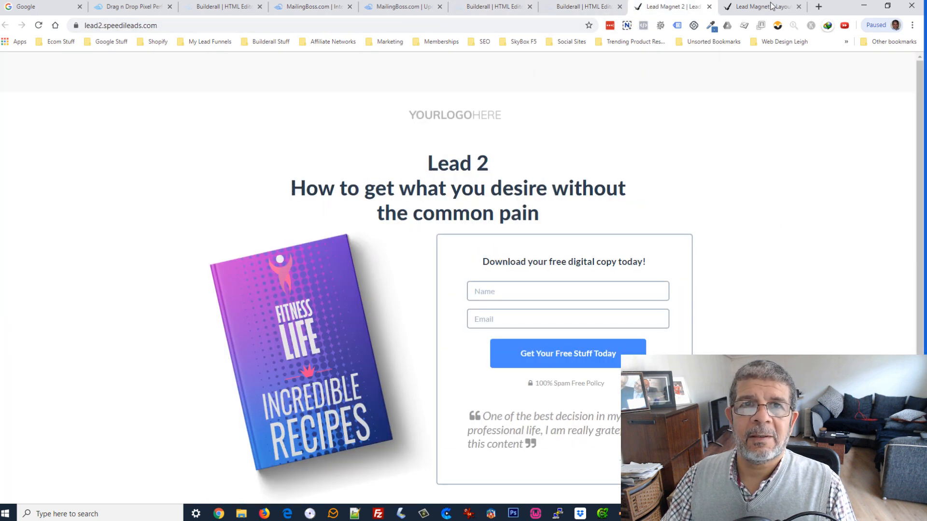
{"action": "left_click", "coordinate": [313, 6]}
{"action": "left_click", "coordinate": [233, 6]}
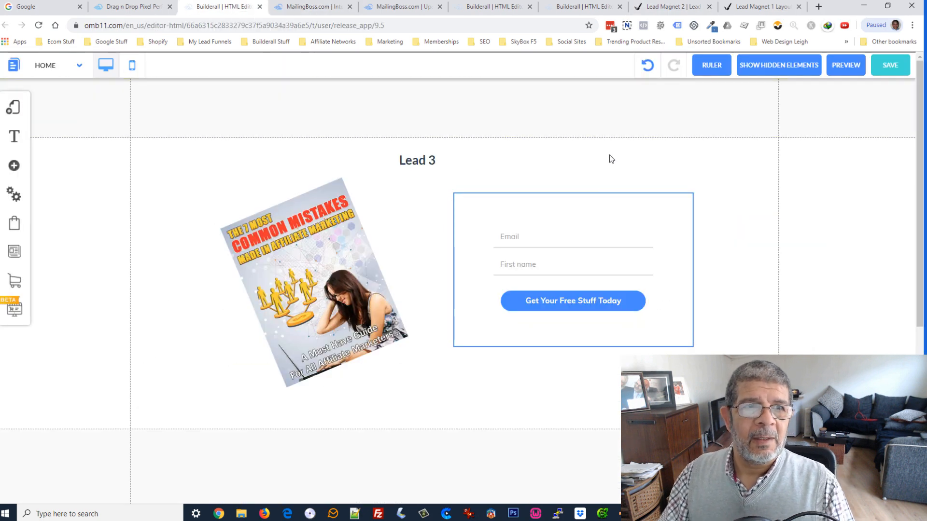
Retitle the default layout 'Lead 3 Layout' in its Settings and SEO and save
{"action": "left_click", "coordinate": [16, 109]}
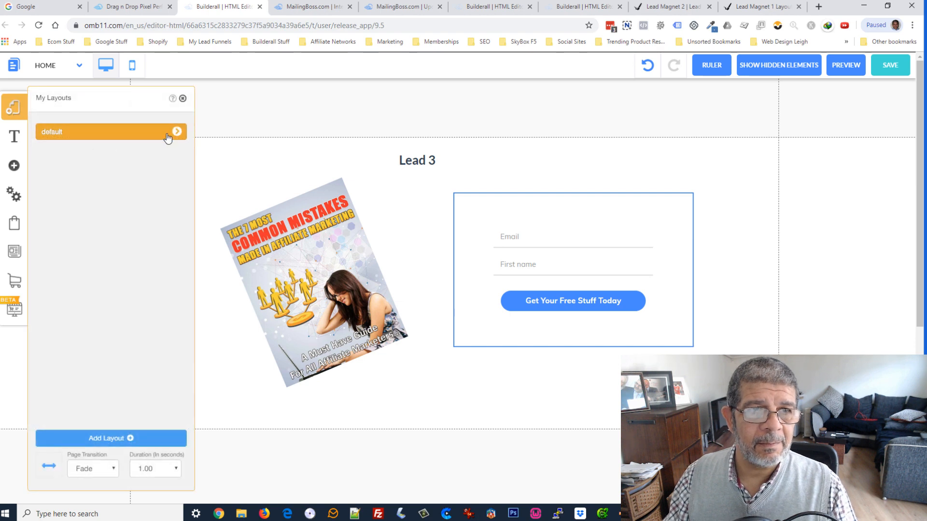
{"action": "left_click", "coordinate": [178, 132]}
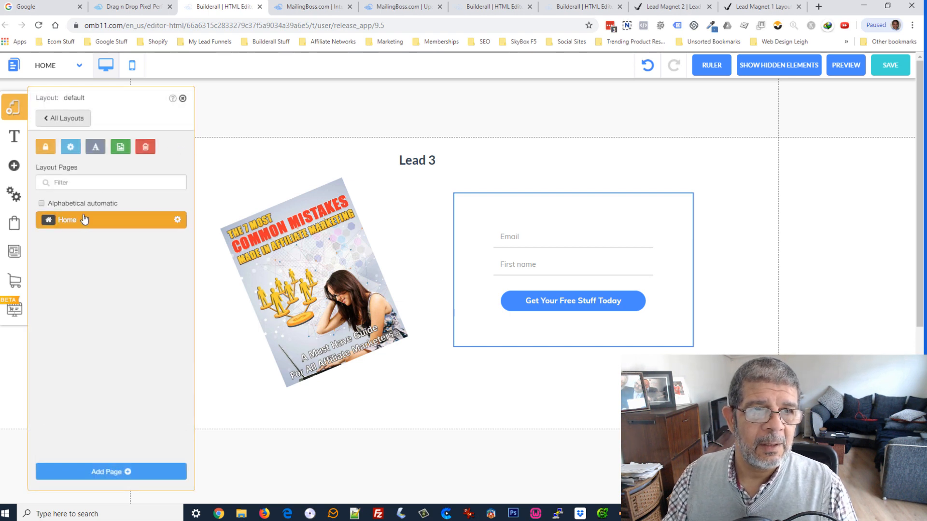
{"action": "left_click", "coordinate": [70, 147]}
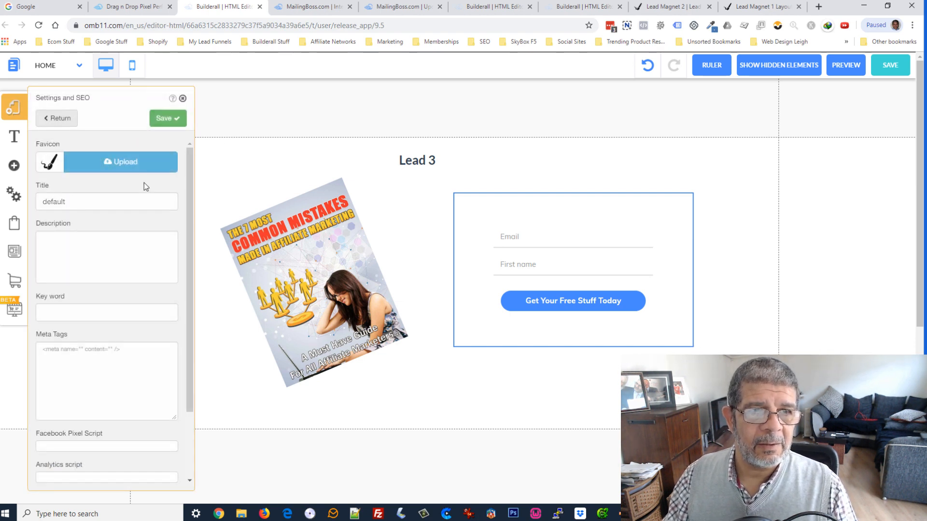
{"action": "left_click_drag", "start_coordinate": [103, 204], "coordinate": [32, 204]}
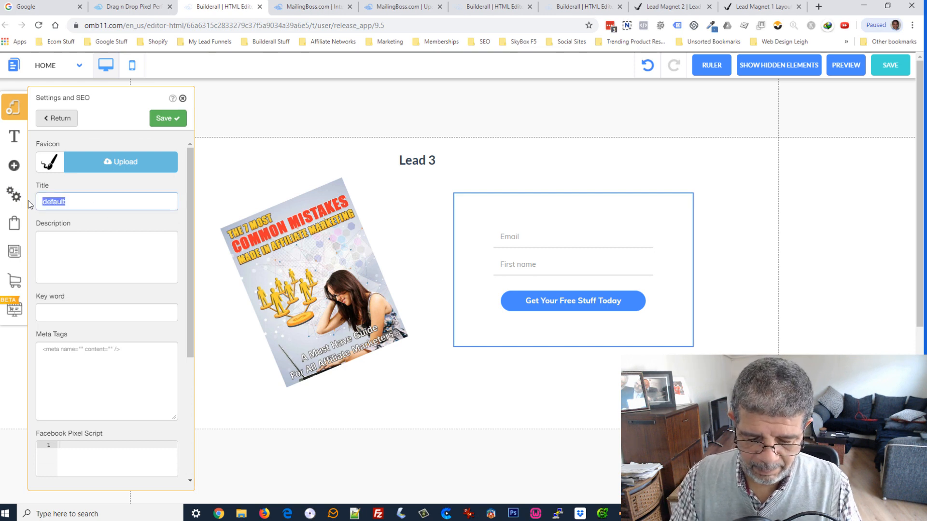
{"action": "type", "text": "Lead"}
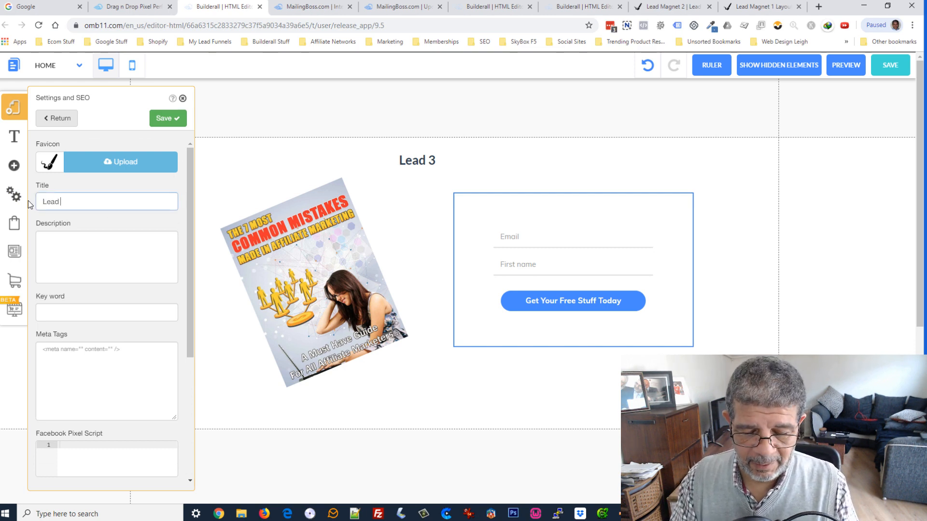
{"action": "type", "text": " 3 La"}
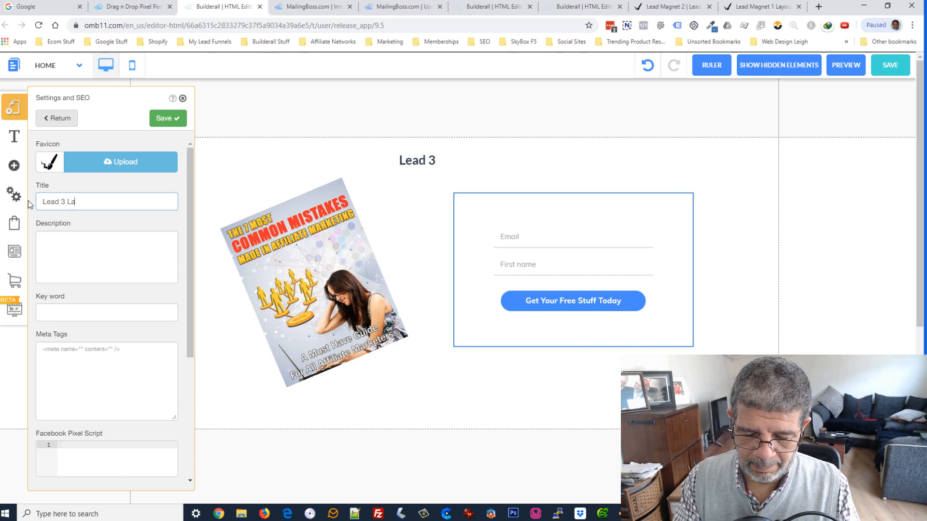
{"action": "type", "text": "yout"}
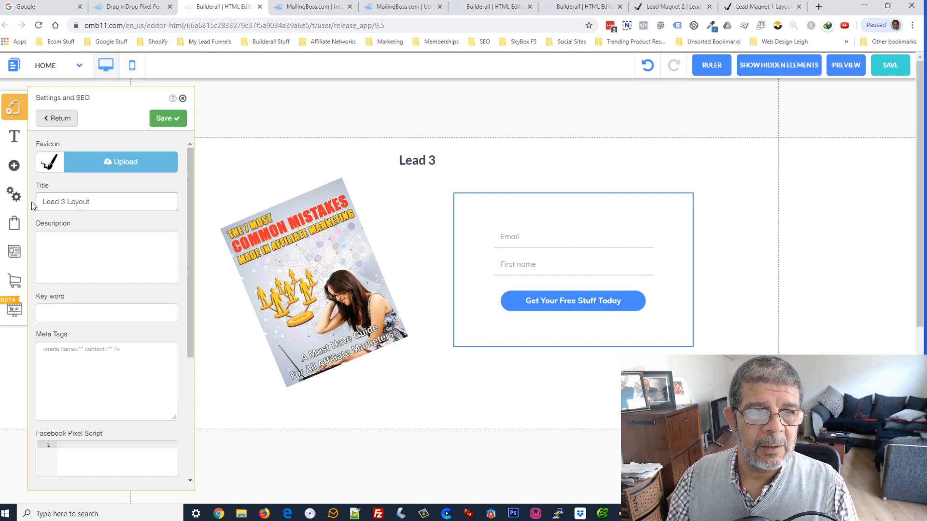
{"action": "left_click", "coordinate": [122, 250]}
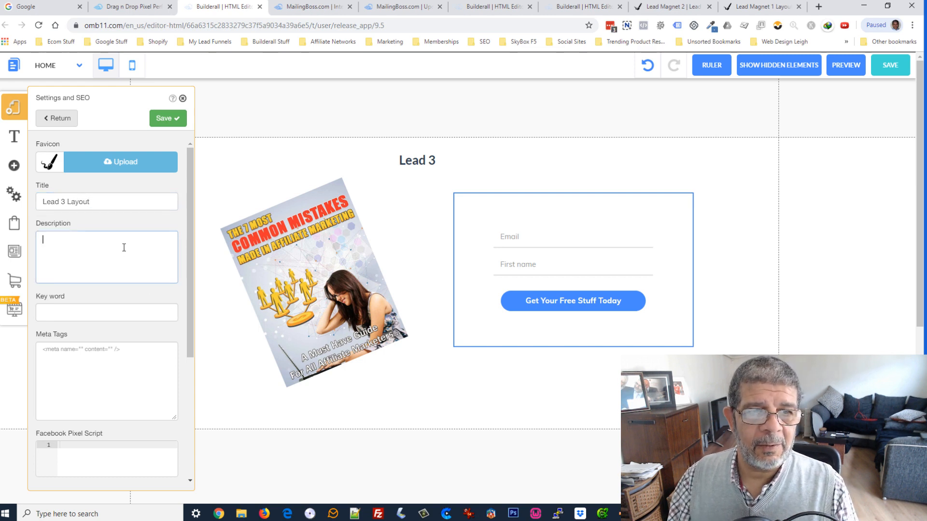
{"action": "left_click", "coordinate": [167, 121]}
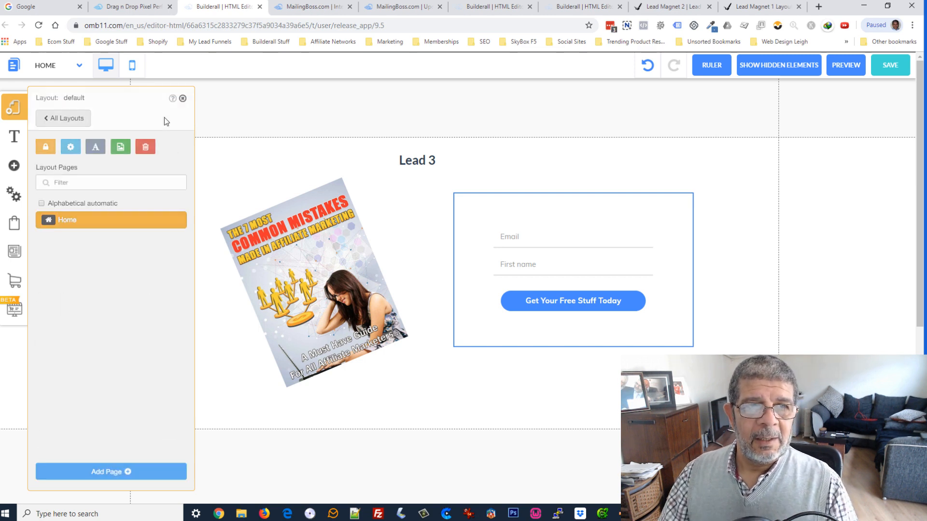
Reopen the layout's settings to review them
{"action": "left_click", "coordinate": [71, 149]}
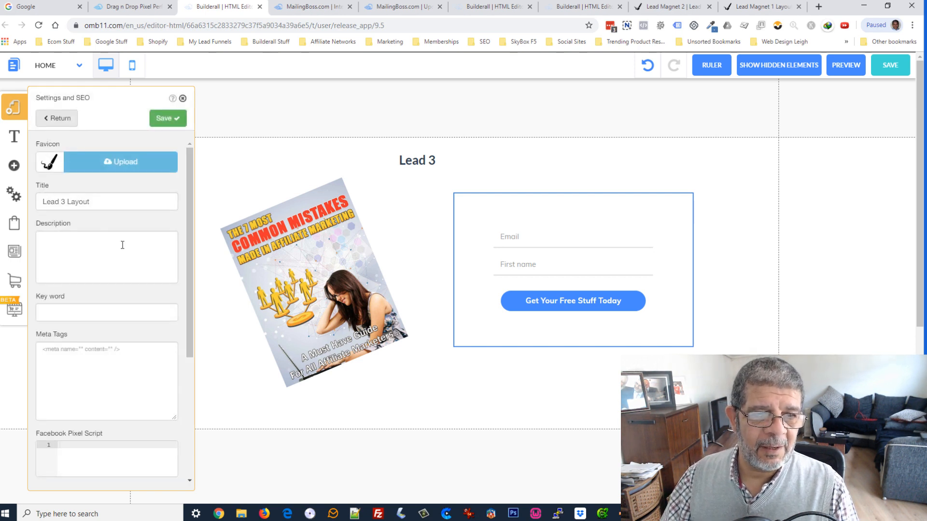
{"action": "scroll", "coordinate": [125, 237], "scroll_direction": "down", "scroll_amount": 7}
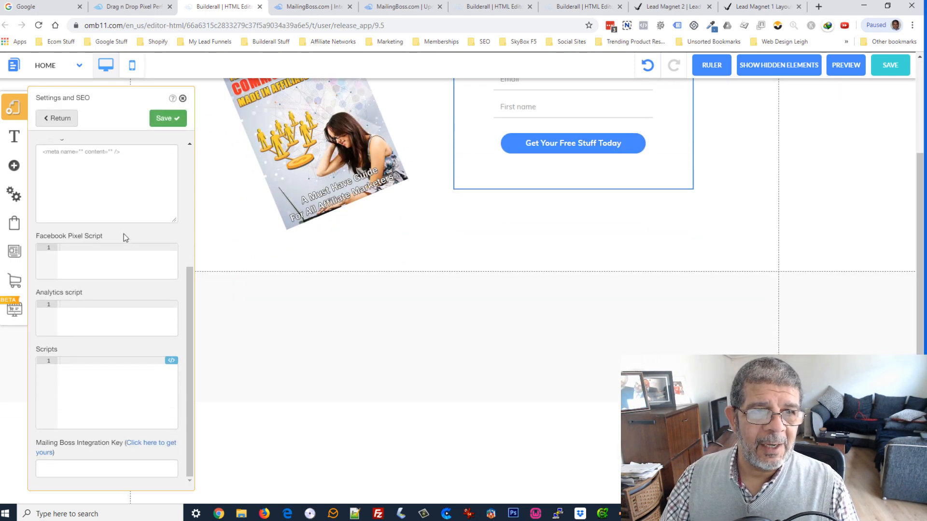
{"action": "scroll", "coordinate": [125, 236], "scroll_direction": "up", "scroll_amount": 7}
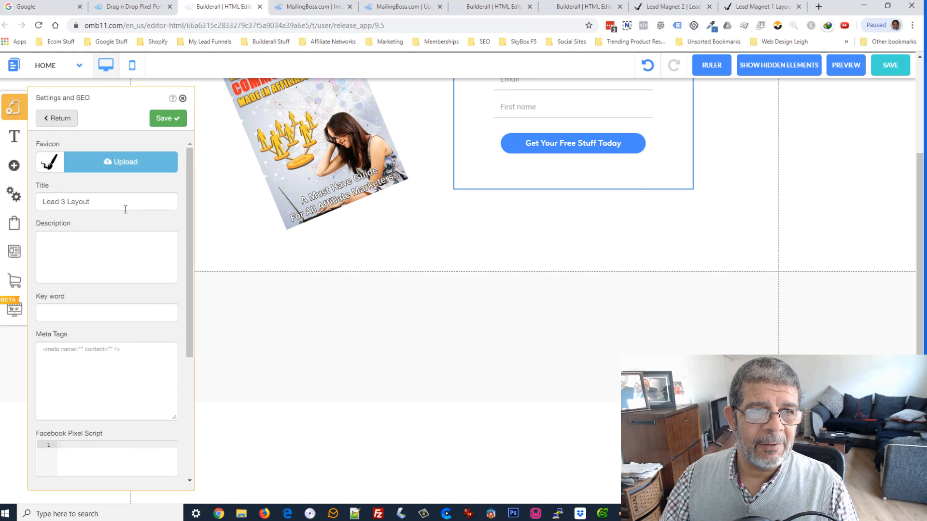
{"action": "left_click", "coordinate": [62, 121]}
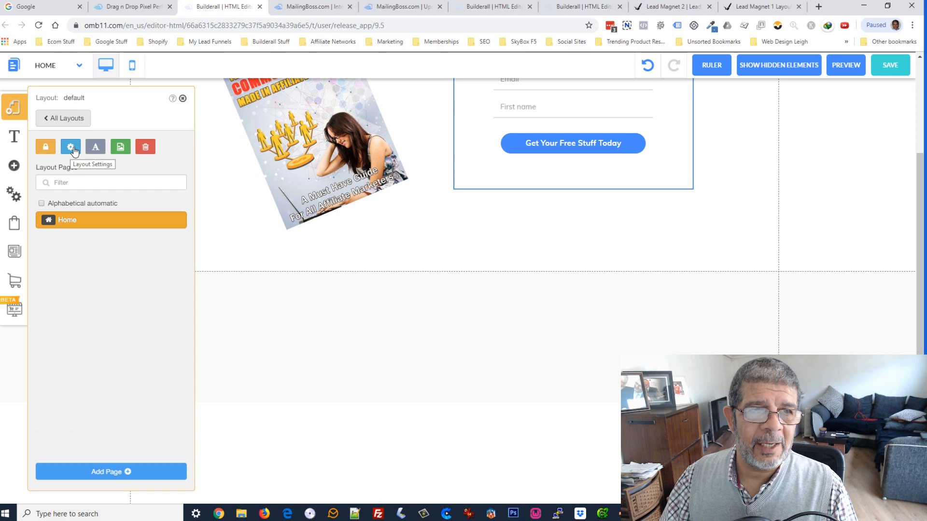
{"action": "left_click", "coordinate": [72, 149]}
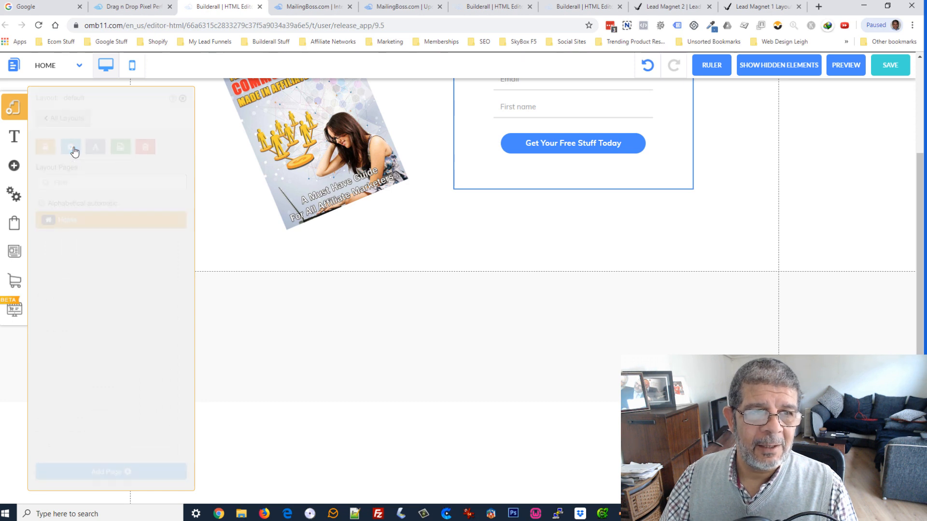
{"action": "scroll", "coordinate": [128, 293], "scroll_direction": "down", "scroll_amount": 6}
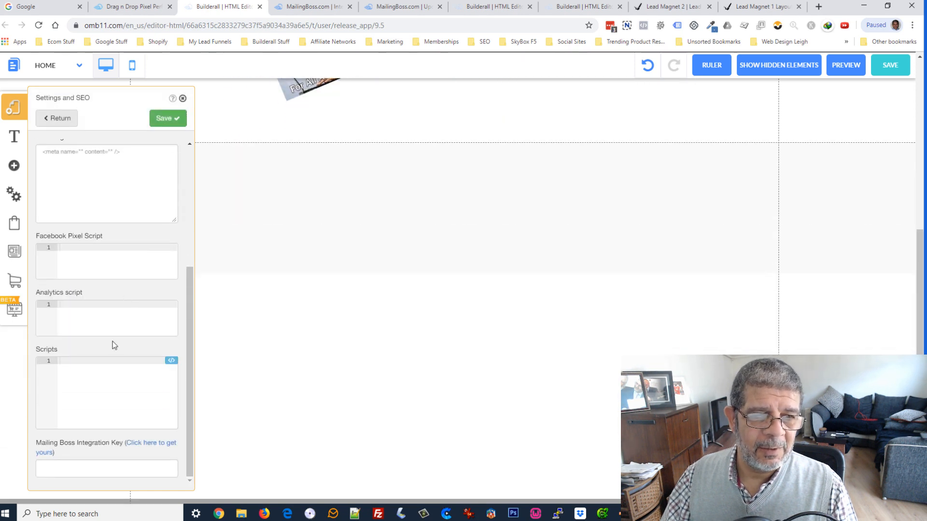
Paste the MailingBoss key into the Mailing Boss Integration Key field and save the settings
{"action": "left_click", "coordinate": [94, 469]}
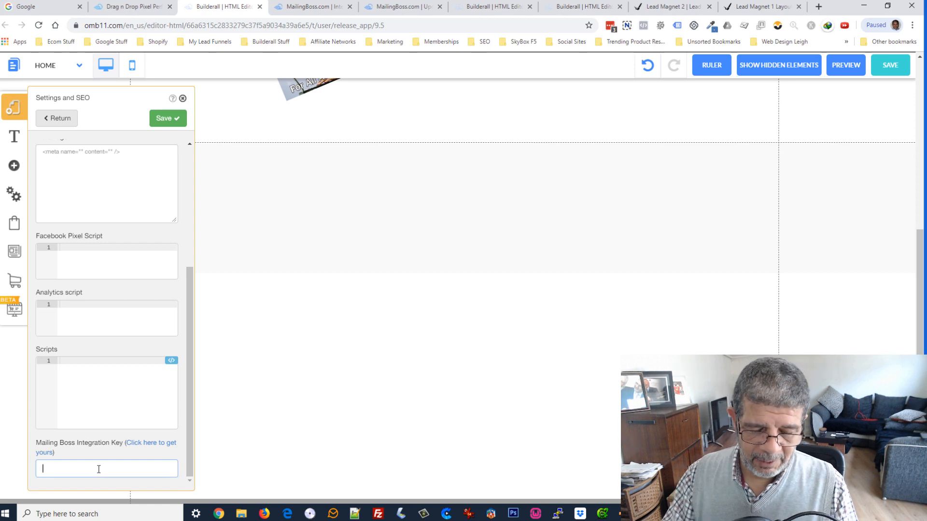
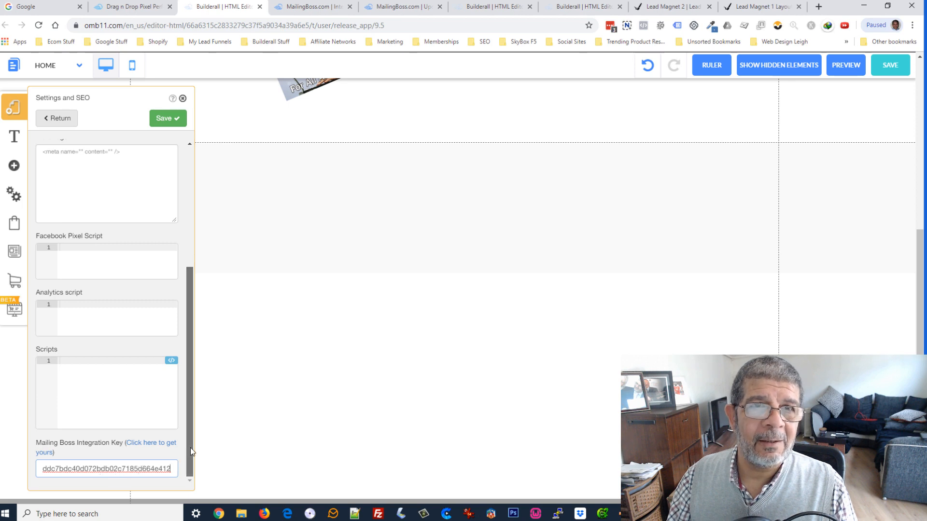
{"action": "left_click_drag", "start_coordinate": [190, 447], "coordinate": [190, 430]}
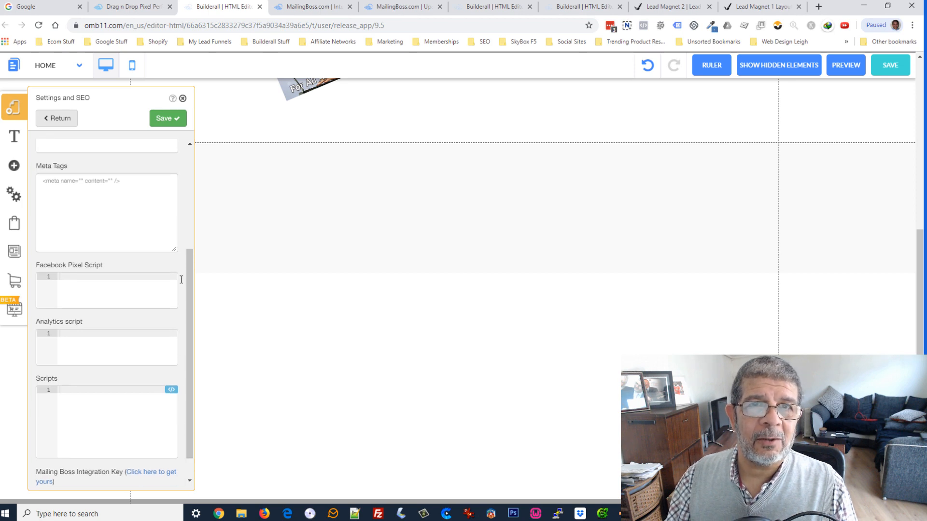
{"action": "left_click", "coordinate": [298, 8]}
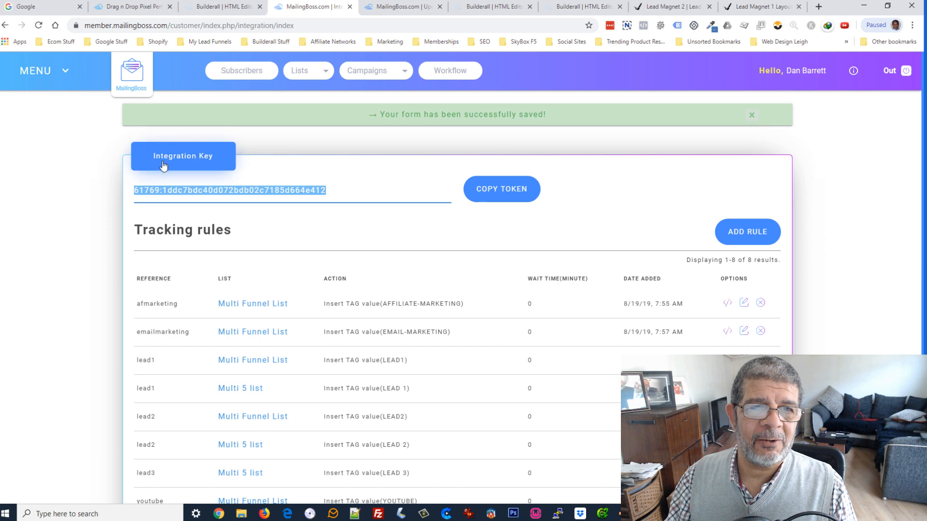
{"action": "left_click", "coordinate": [211, 7]}
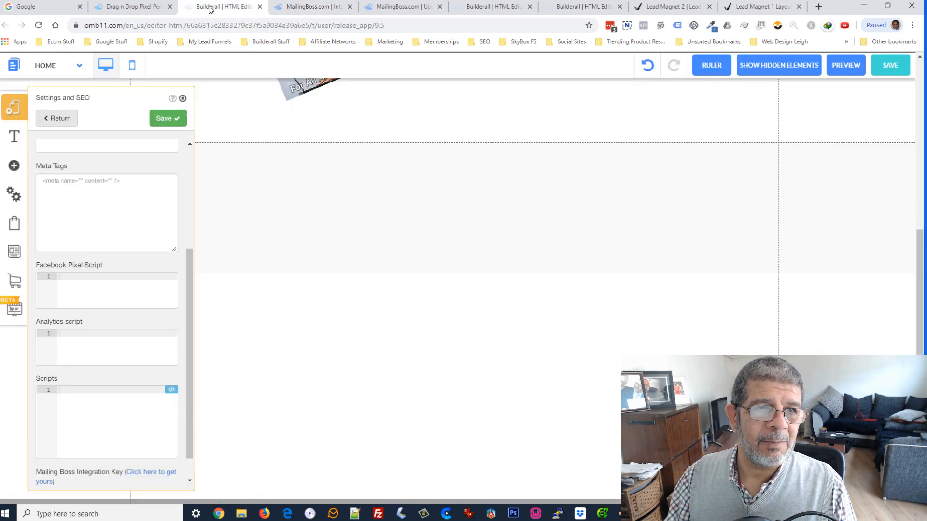
{"action": "scroll", "coordinate": [99, 416], "scroll_direction": "down", "scroll_amount": 1}
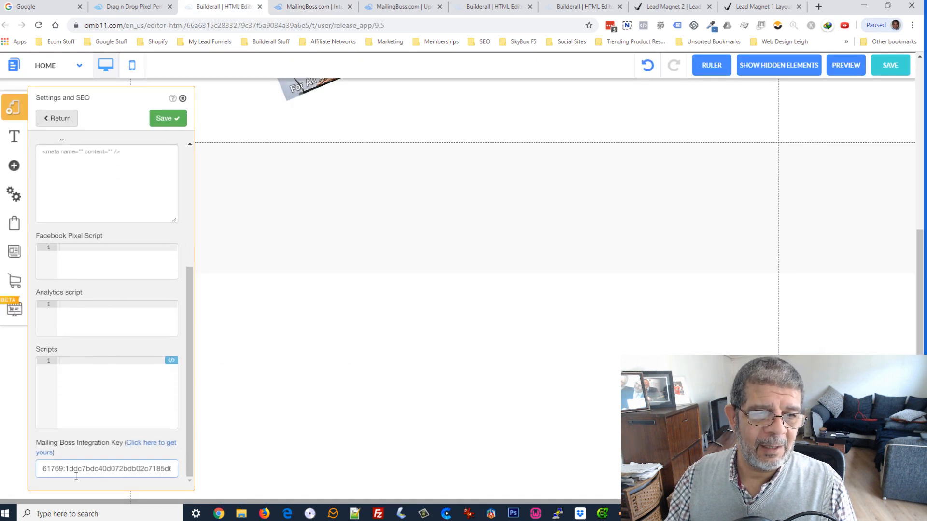
{"action": "left_click_drag", "start_coordinate": [189, 422], "coordinate": [191, 280]}
{"action": "left_click", "coordinate": [169, 120]}
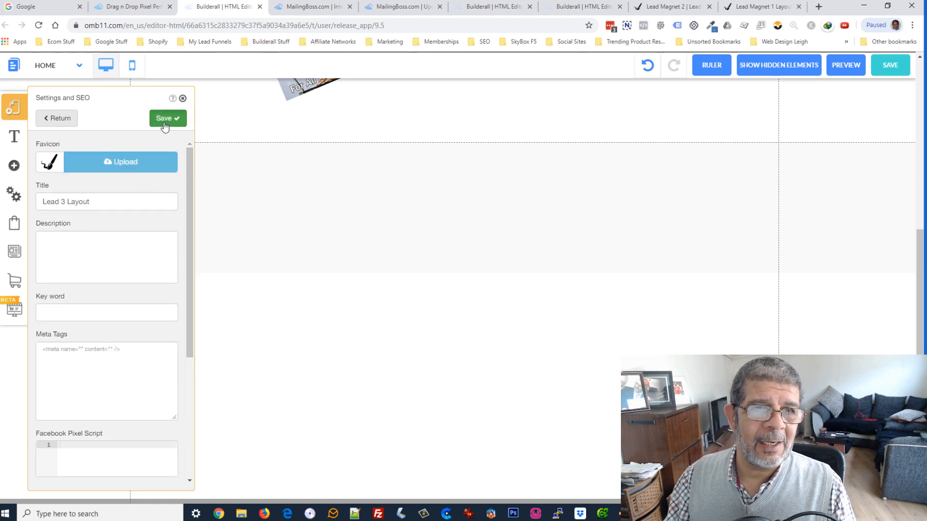
In the Home page settings, set Name 'Lead 3', Address 'home', Title page 'Lead 3', and save
{"action": "mouse_move", "coordinate": [127, 224]}
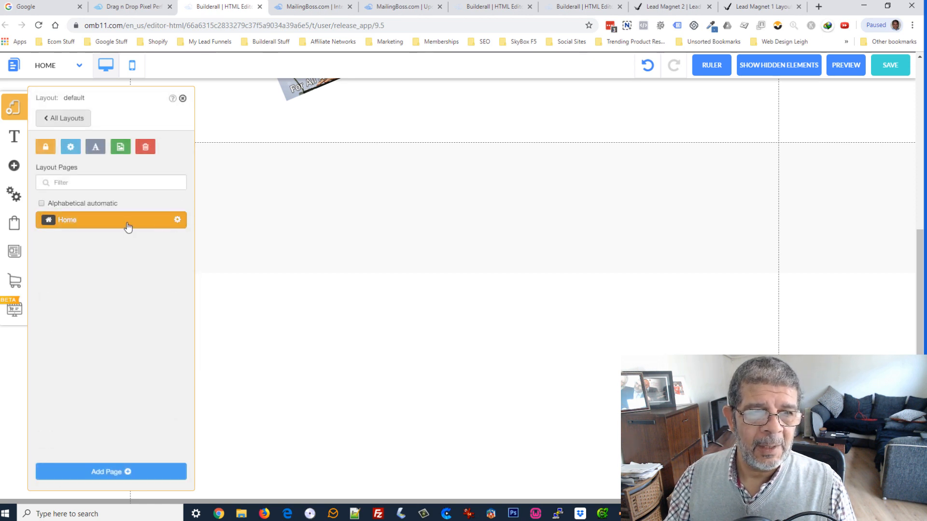
{"action": "left_click", "coordinate": [178, 221]}
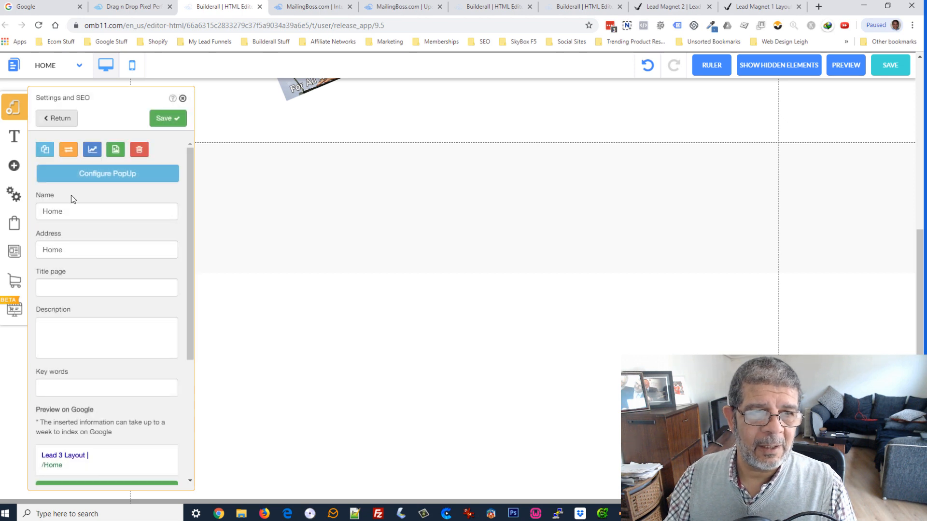
{"action": "left_click_drag", "start_coordinate": [82, 217], "coordinate": [34, 209]}
{"action": "type", "text": "L"}
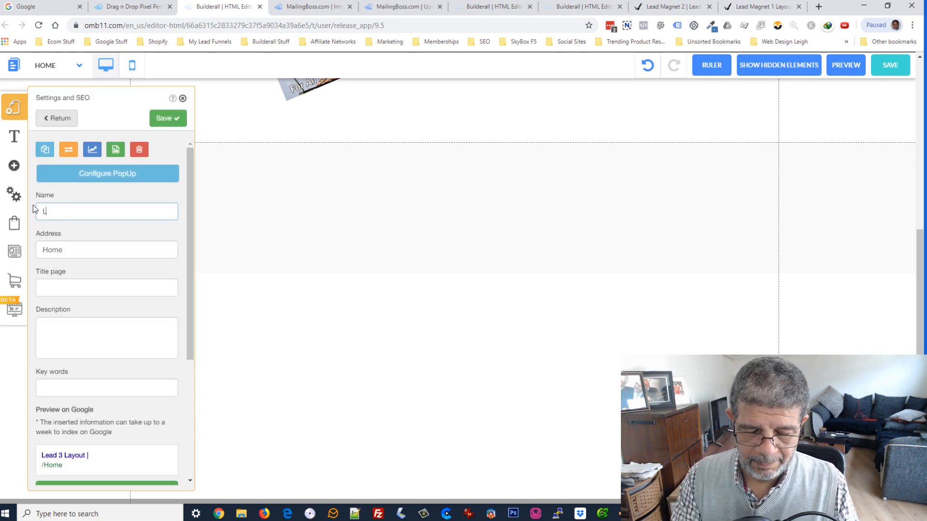
{"action": "type", "text": "ead 3"}
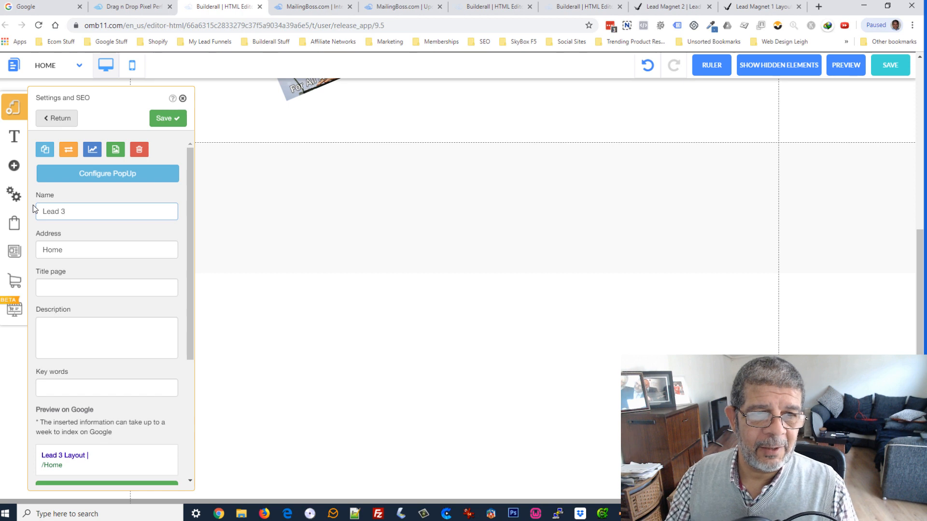
{"action": "left_click", "coordinate": [105, 256]}
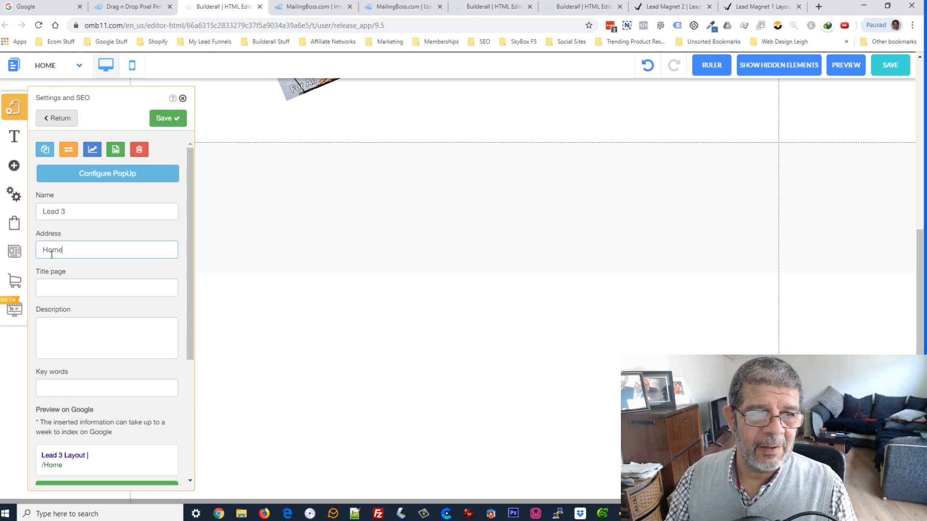
{"action": "type", "text": "h"}
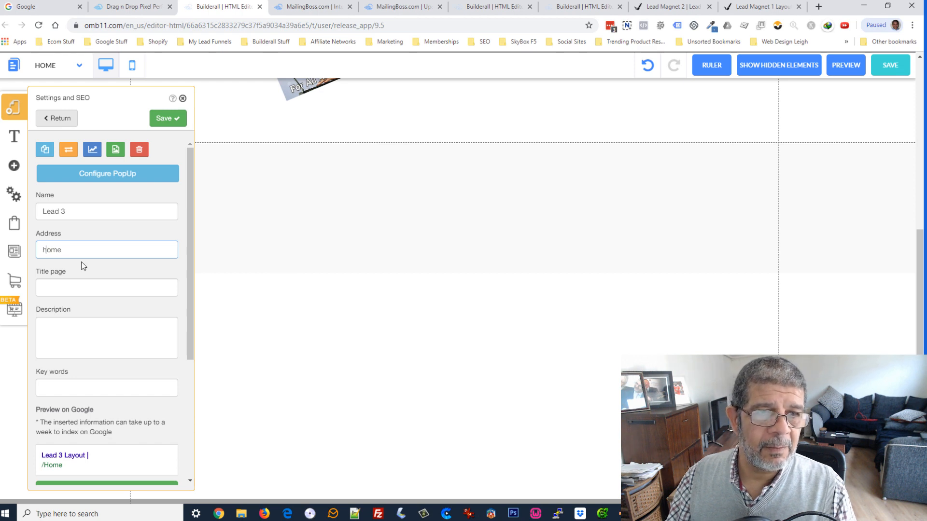
{"action": "left_click", "coordinate": [101, 293]}
{"action": "type", "text": "Lead 3"}
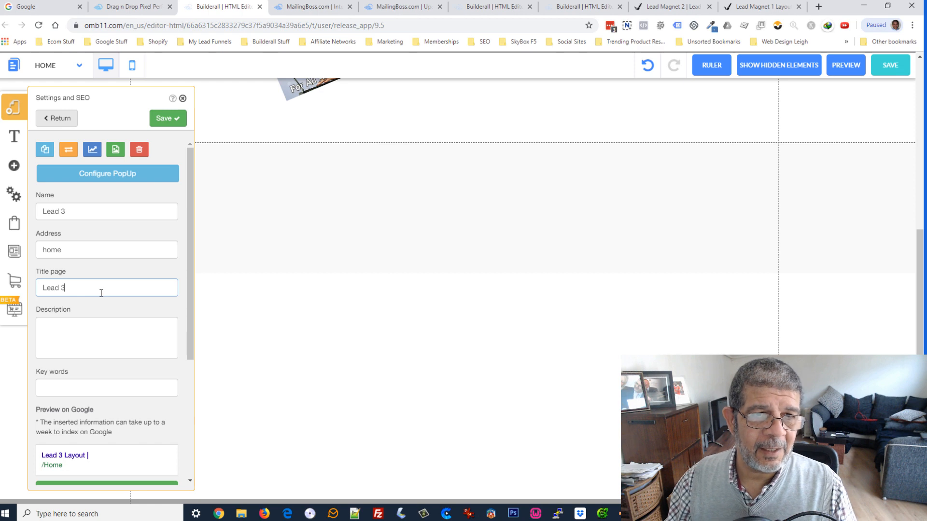
{"action": "left_click", "coordinate": [96, 334]}
{"action": "left_click", "coordinate": [176, 121]}
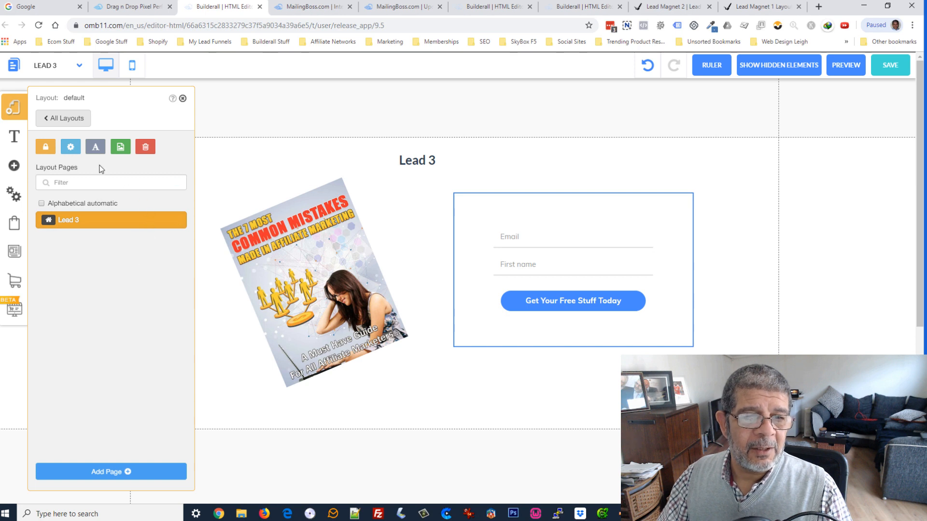
Create a blank page named 'thankyou'
{"action": "scroll", "coordinate": [127, 381], "scroll_direction": "down", "scroll_amount": 3}
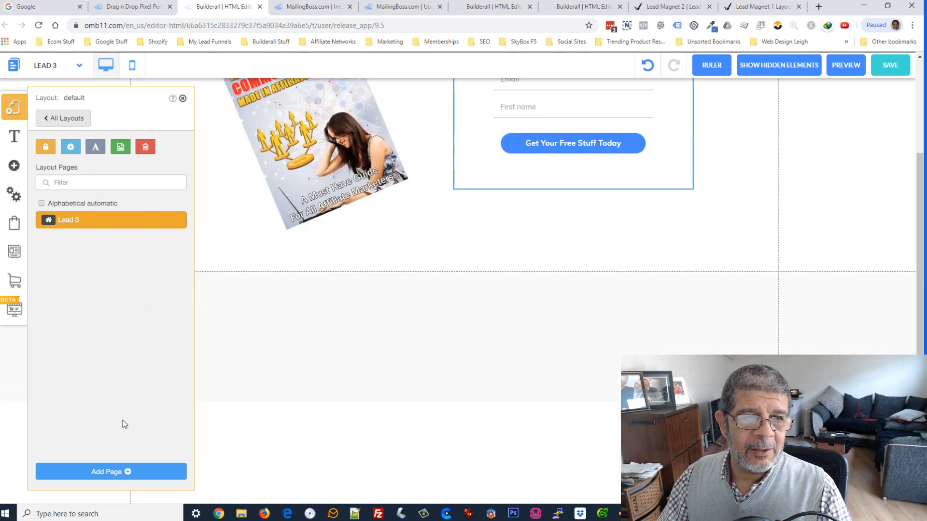
{"action": "left_click", "coordinate": [128, 472]}
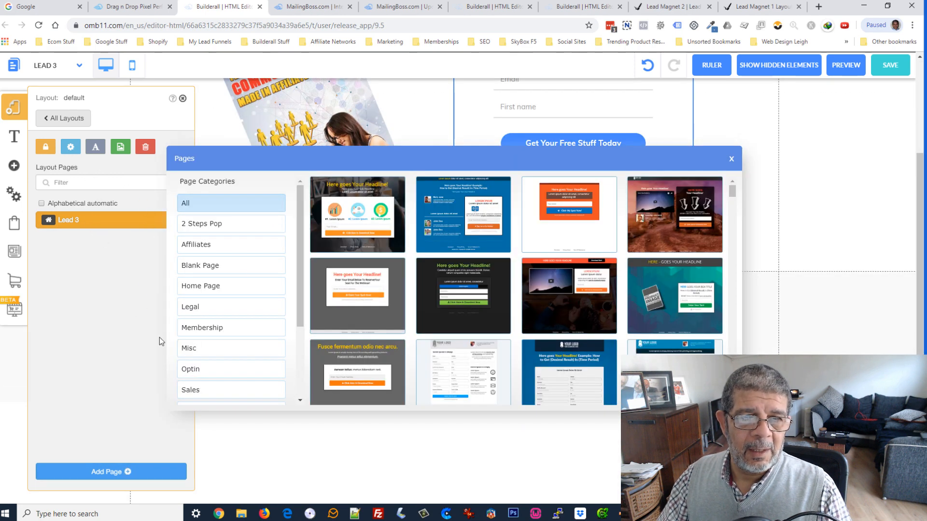
{"action": "left_click", "coordinate": [238, 269]}
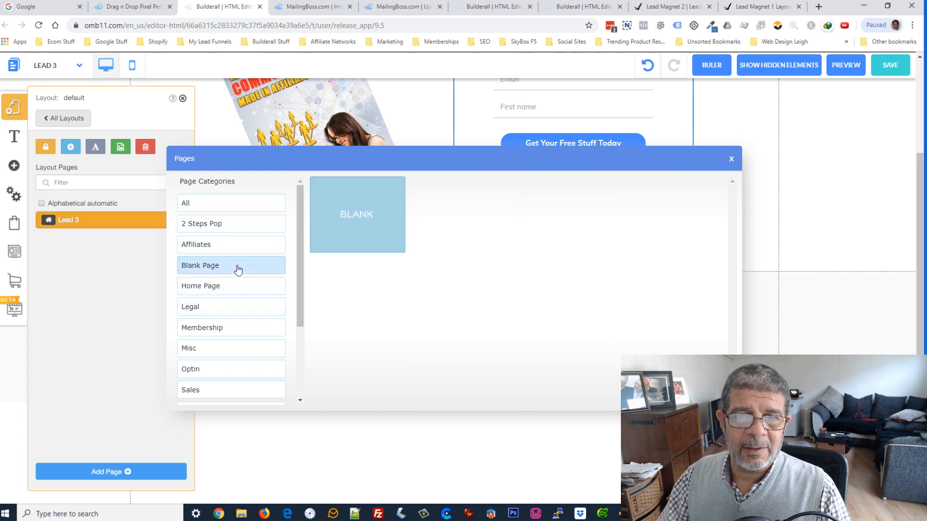
{"action": "left_click", "coordinate": [360, 214]}
{"action": "left_click", "coordinate": [369, 375]}
{"action": "left_click_drag", "start_coordinate": [368, 374], "coordinate": [307, 372]}
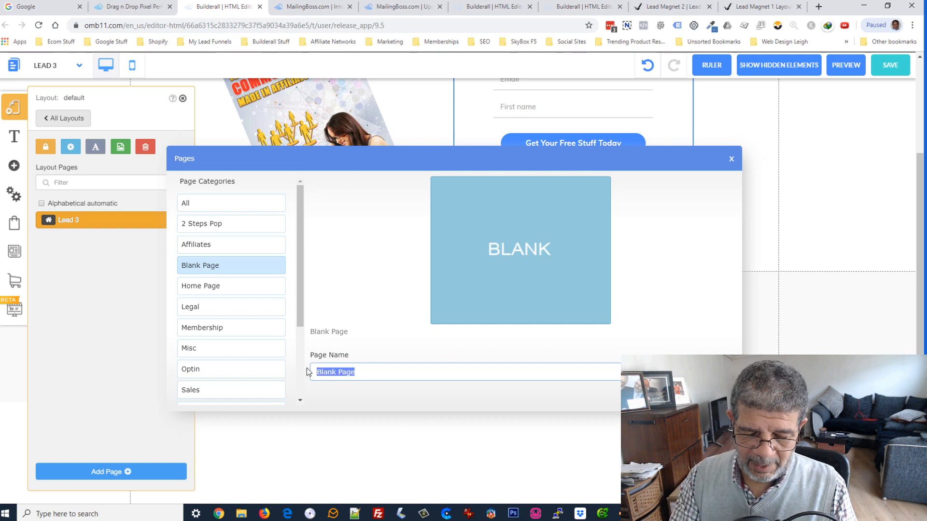
{"action": "type", "text": "th"}
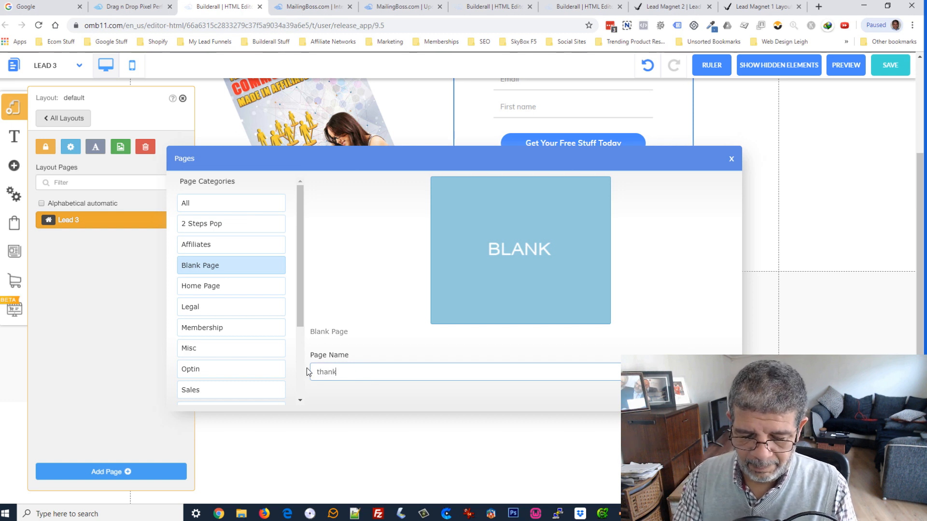
{"action": "type", "text": "ankyou"}
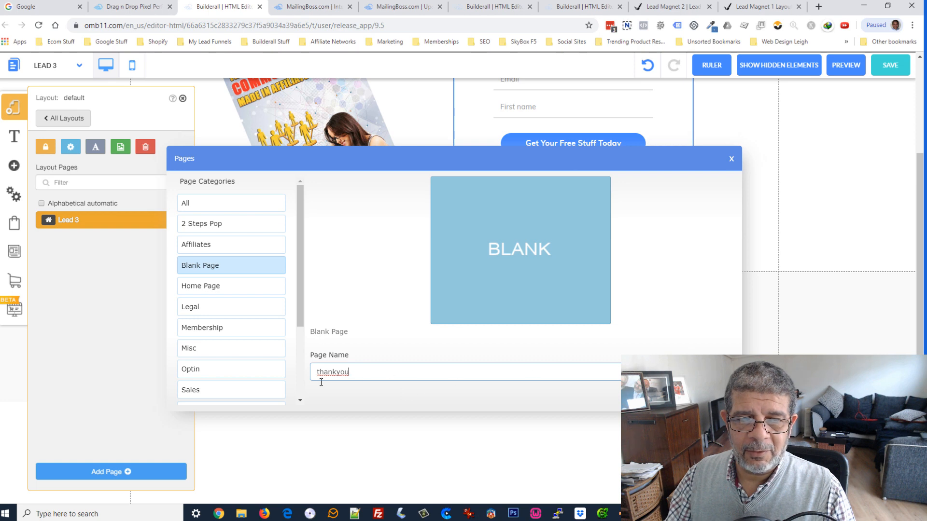
{"action": "left_click", "coordinate": [712, 394]}
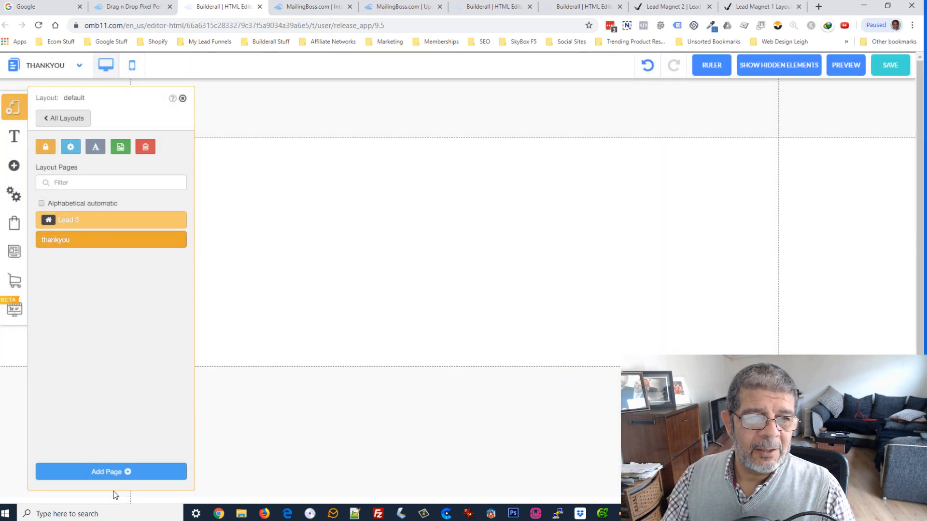
Create a second blank page named 'download'
{"action": "left_click", "coordinate": [125, 472]}
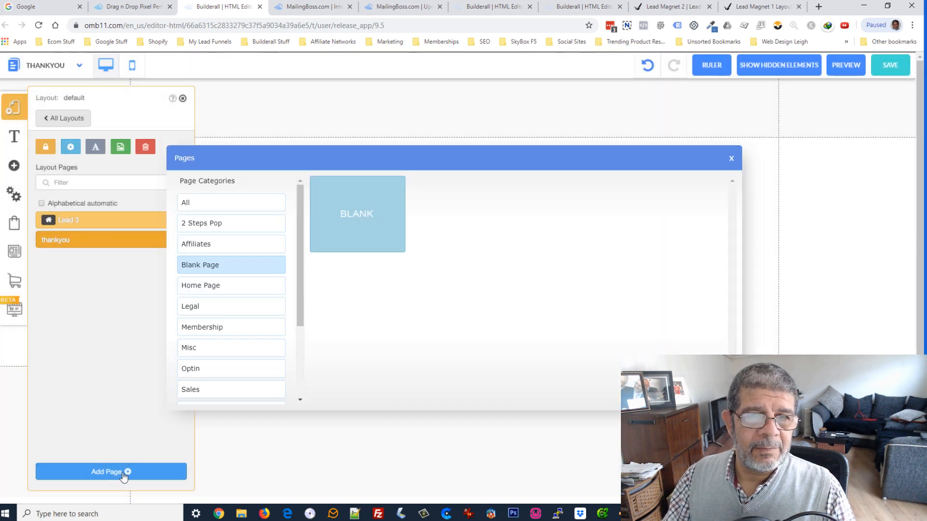
{"action": "left_click", "coordinate": [380, 236]}
{"action": "left_click_drag", "start_coordinate": [360, 375], "coordinate": [323, 368]}
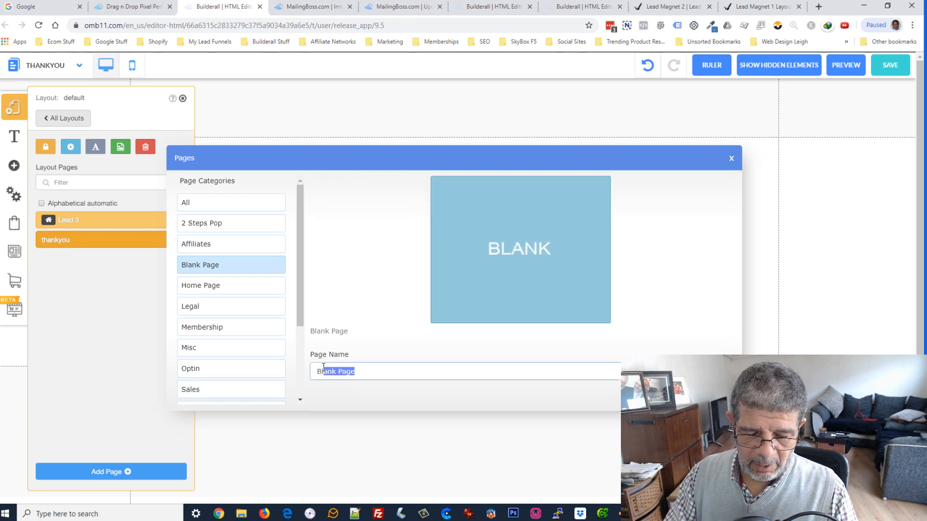
{"action": "type", "text": "dow"}
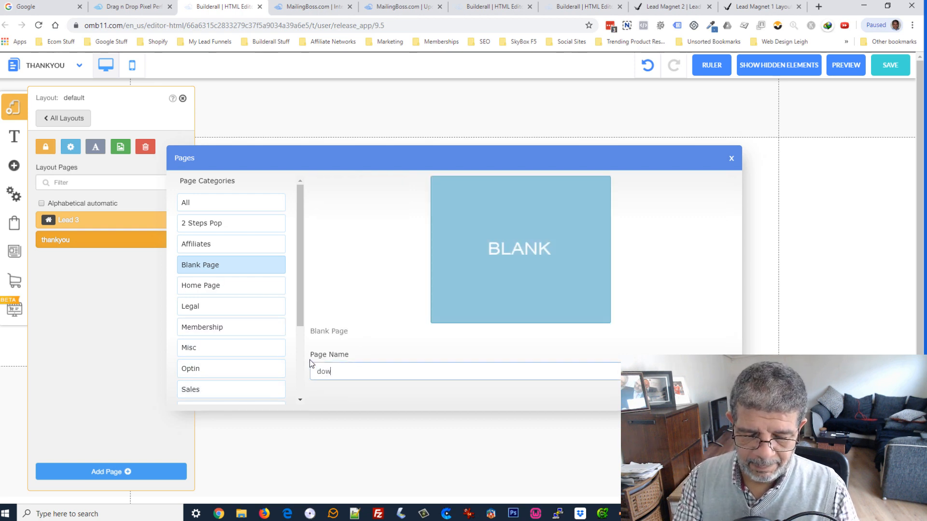
{"action": "type", "text": "nload"}
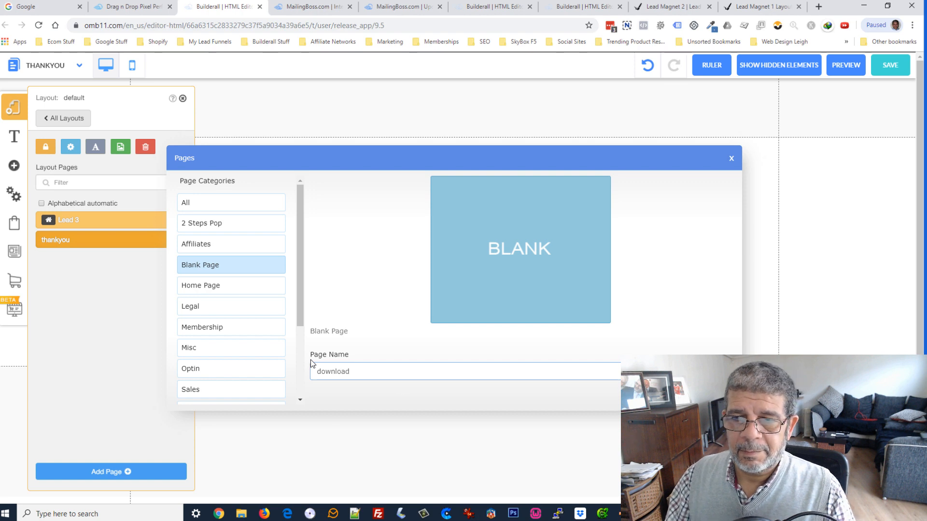
{"action": "key", "text": "Return"}
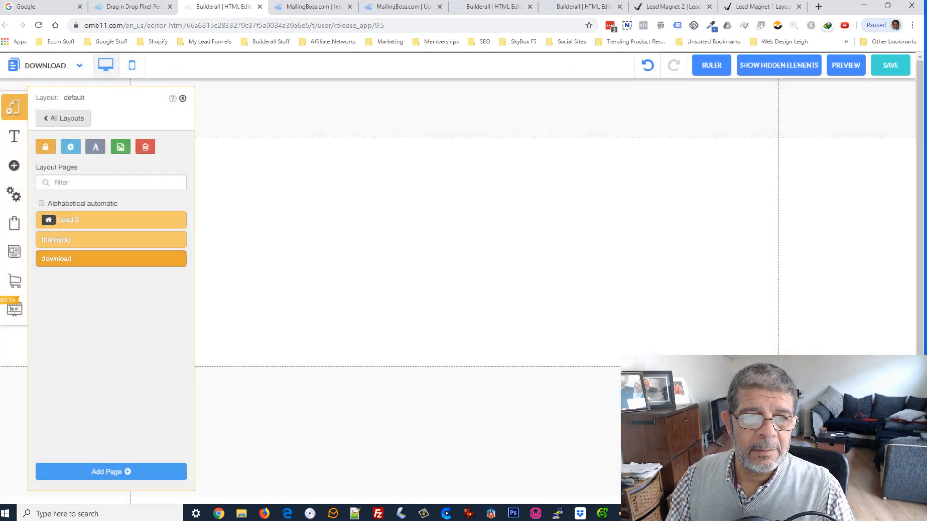
Make the download page's section taller, save, and begin entering a site name
{"action": "left_click", "coordinate": [471, 393]}
{"action": "left_click_drag", "start_coordinate": [430, 382], "coordinate": [424, 462]}
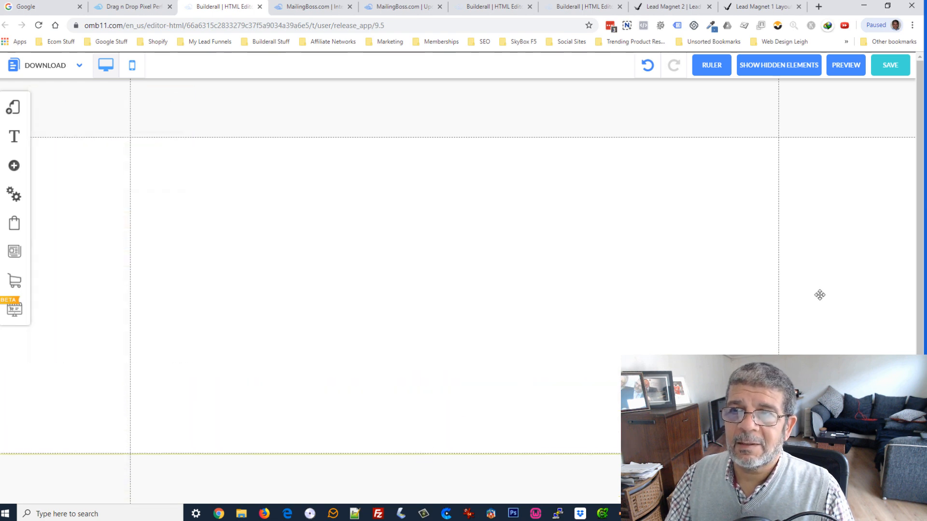
{"action": "left_click", "coordinate": [890, 65]}
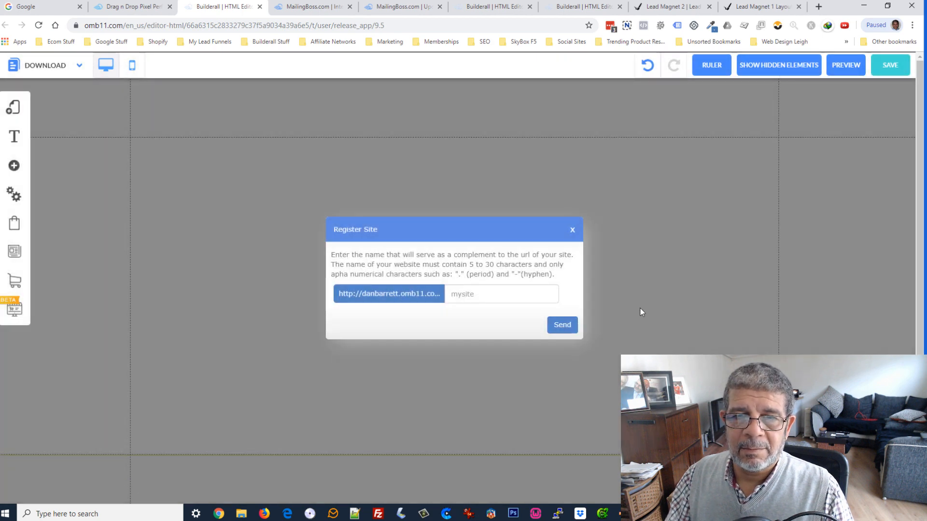
{"action": "left_click", "coordinate": [474, 297]}
{"action": "type", "text": "e"}
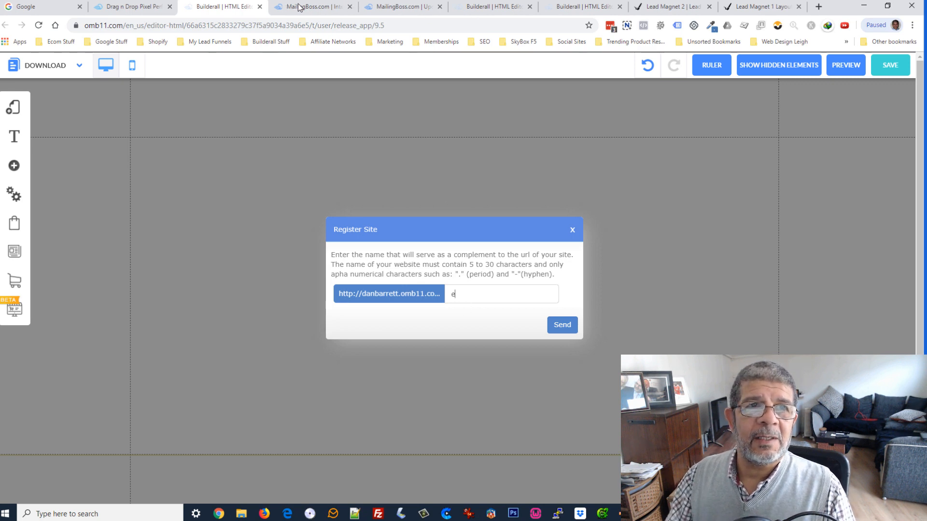
Open the Pixel Perfect Builder from the Builderall back office home
{"action": "left_click", "coordinate": [131, 9]}
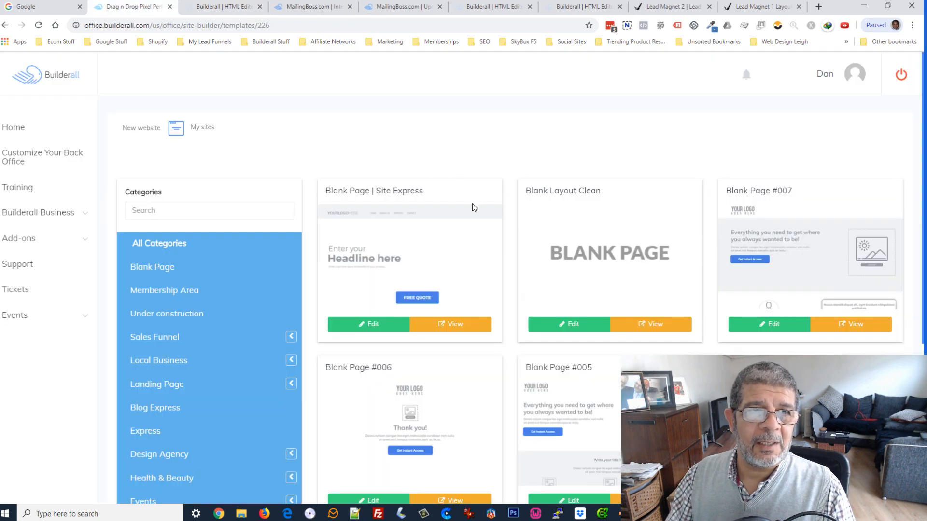
{"action": "left_click", "coordinate": [22, 126]}
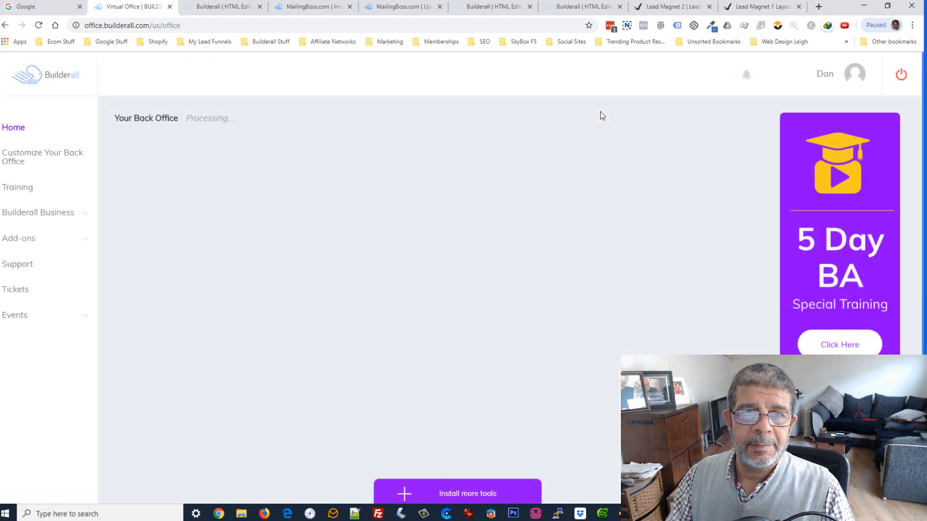
{"action": "scroll", "coordinate": [599, 113], "scroll_direction": "down", "scroll_amount": 1}
{"action": "scroll", "coordinate": [598, 113], "scroll_direction": "up", "scroll_amount": 1}
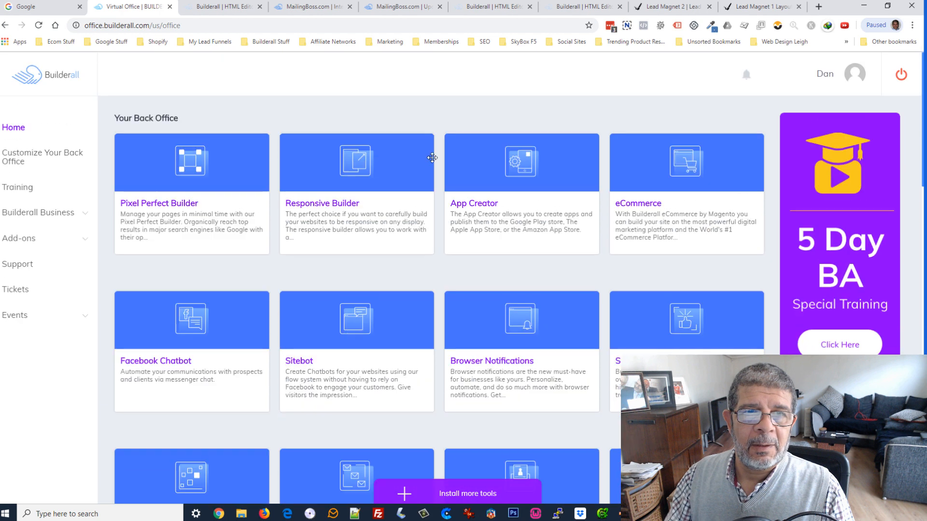
{"action": "left_click", "coordinate": [234, 214]}
{"action": "left_click", "coordinate": [256, 268]}
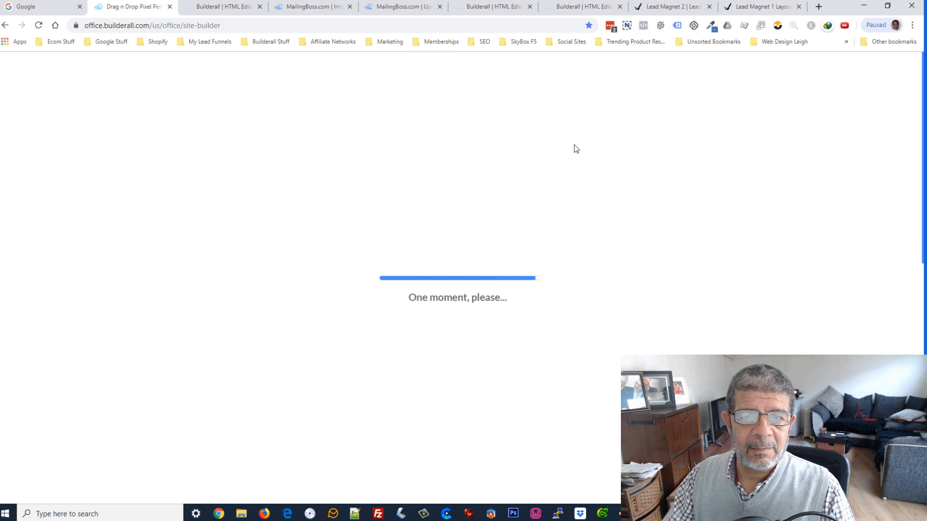
{"action": "scroll", "coordinate": [401, 139], "scroll_direction": "down", "scroll_amount": 2}
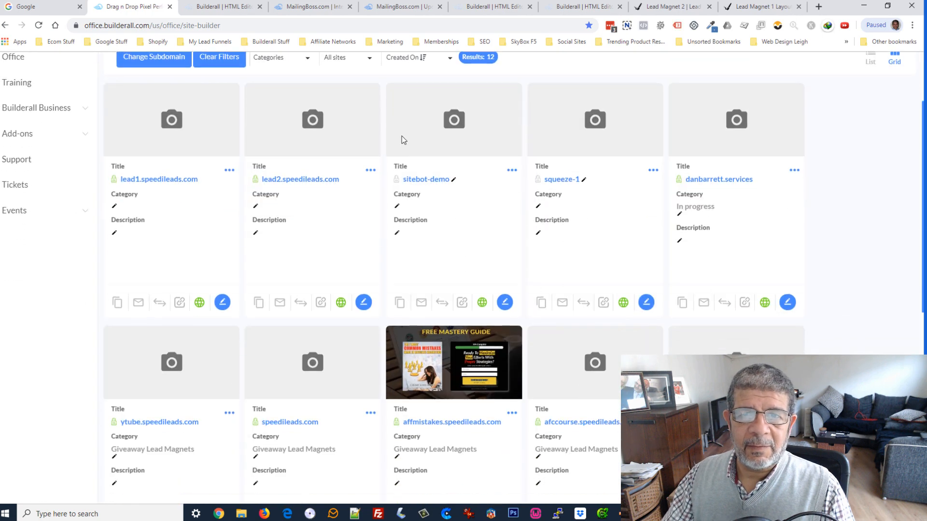
{"action": "scroll", "coordinate": [811, 269], "scroll_direction": "up", "scroll_amount": 2}
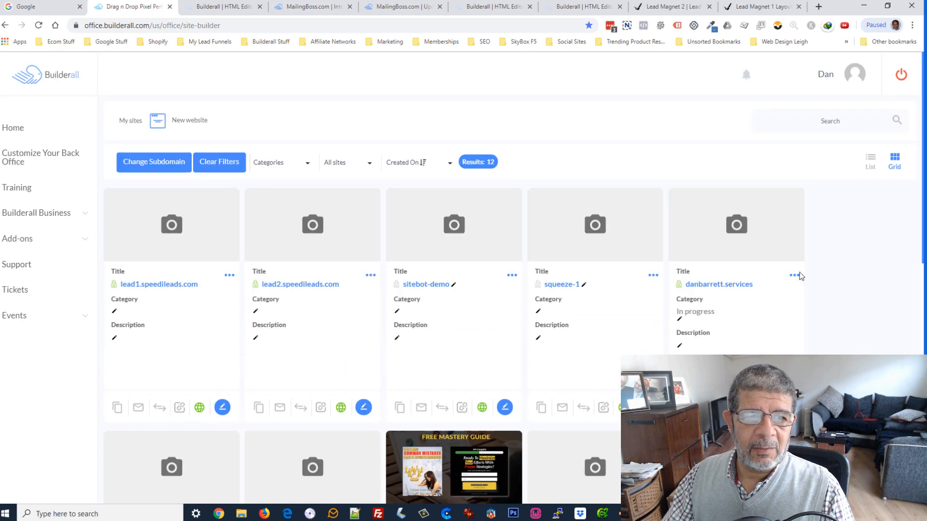
{"action": "scroll", "coordinate": [349, 296], "scroll_direction": "down", "scroll_amount": 4}
{"action": "scroll", "coordinate": [353, 291], "scroll_direction": "down", "scroll_amount": 2}
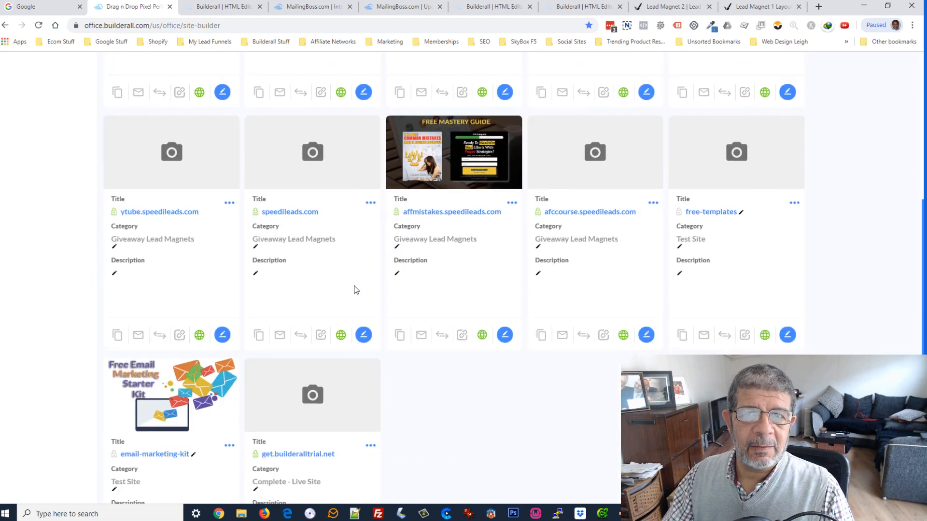
{"action": "scroll", "coordinate": [356, 289], "scroll_direction": "up", "scroll_amount": 6}
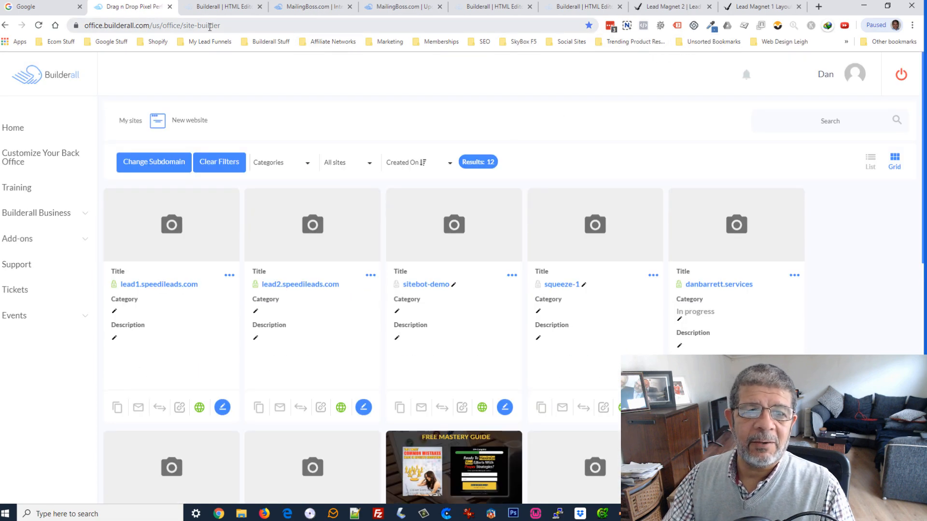
Replace the Register Site name text with 'lead-3' and send it
{"action": "left_click", "coordinate": [211, 10]}
{"action": "left_click_drag", "start_coordinate": [473, 297], "coordinate": [433, 293]}
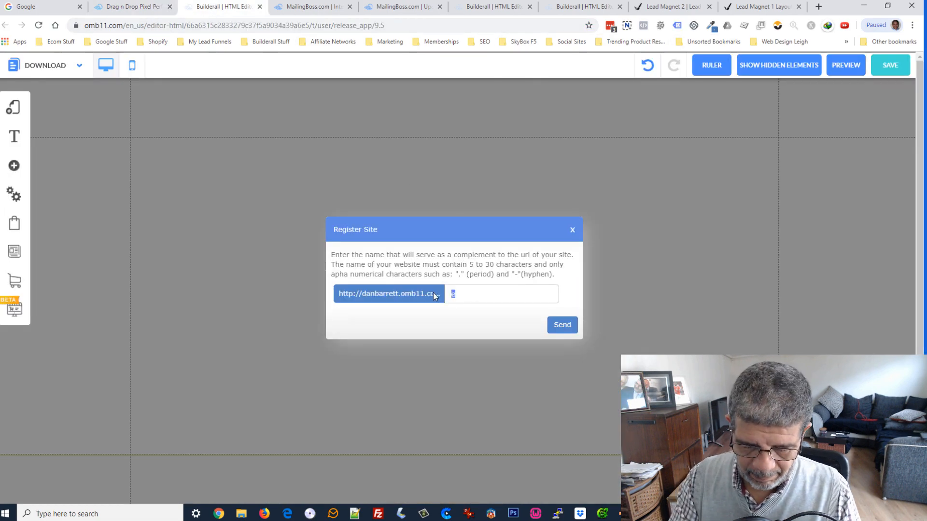
{"action": "type", "text": "lead"}
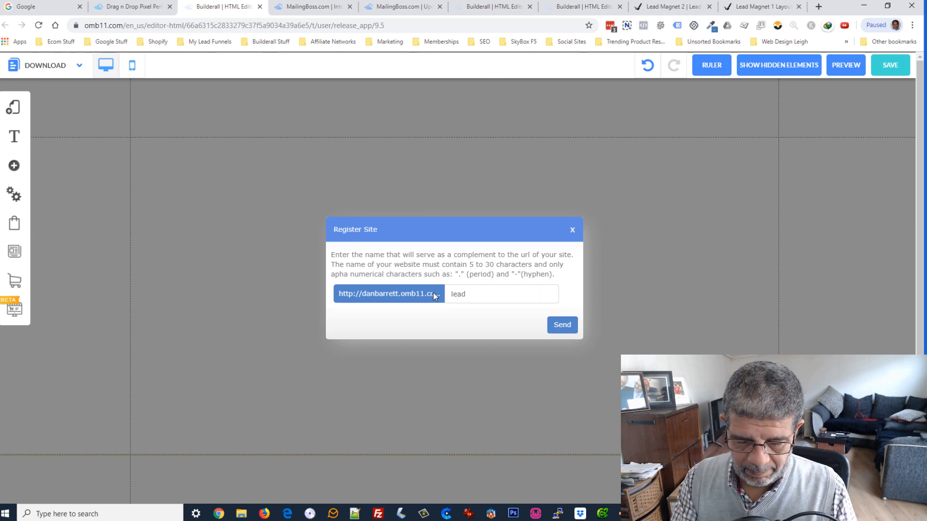
{"action": "type", "text": "-3"}
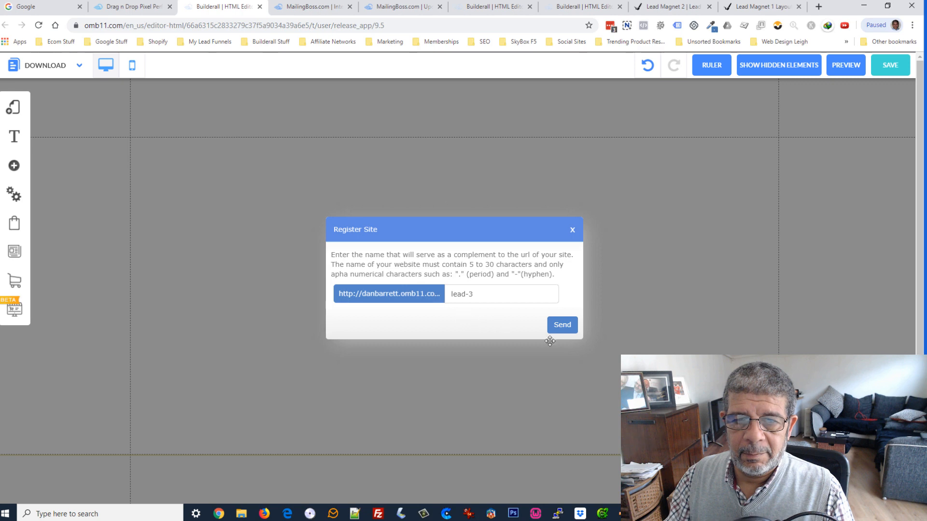
{"action": "left_click", "coordinate": [563, 329]}
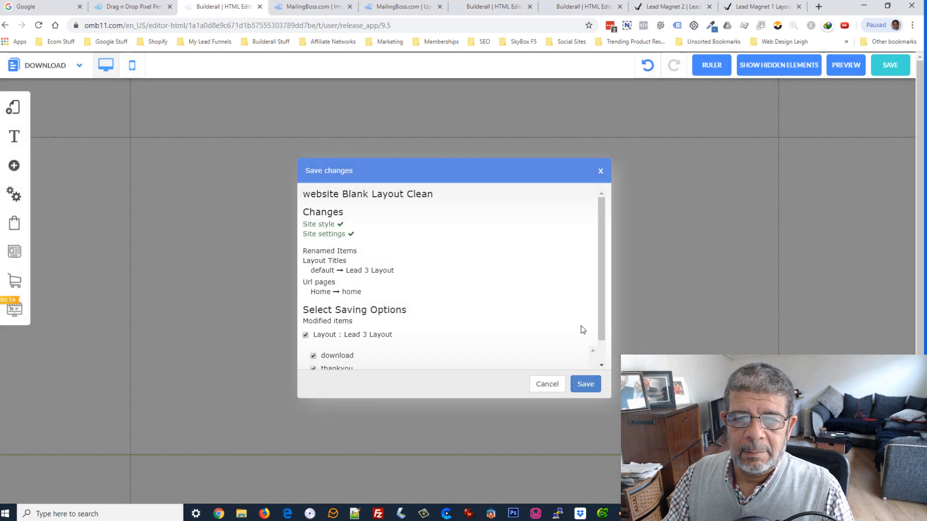
Save all changes including Lead 3 Layout, dismiss the success message, and return to the site list
{"action": "left_click", "coordinate": [585, 384]}
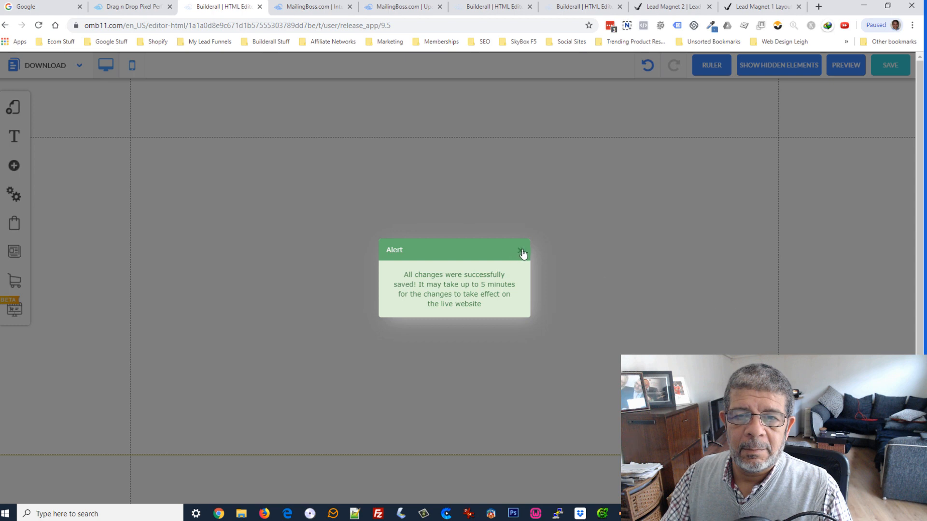
{"action": "left_click", "coordinate": [520, 252]}
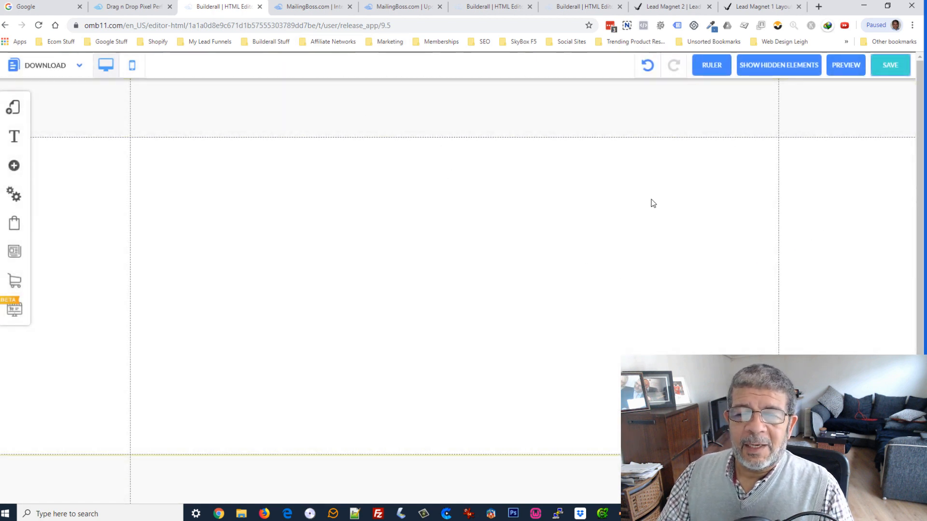
{"action": "left_click", "coordinate": [113, 4]}
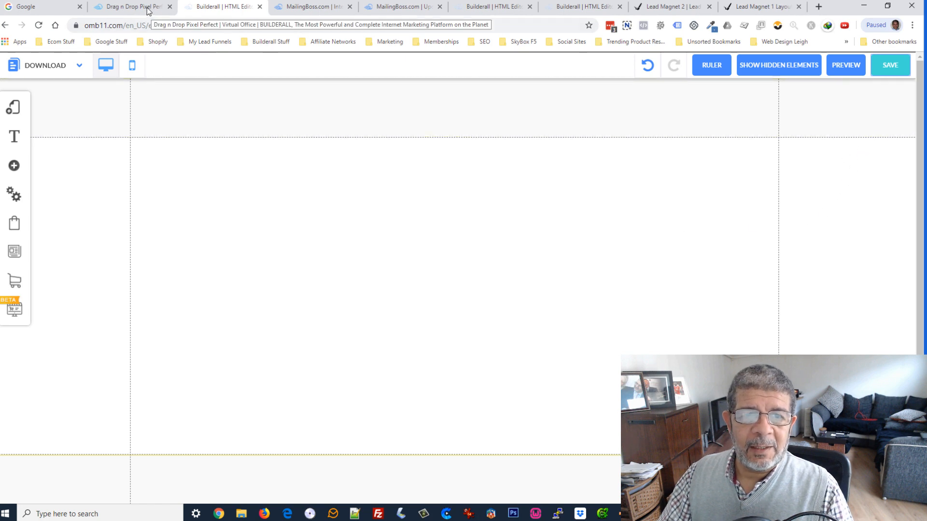
Reload the site list so the new lead-3 site appears
{"action": "scroll", "coordinate": [418, 313], "scroll_direction": "down", "scroll_amount": 7}
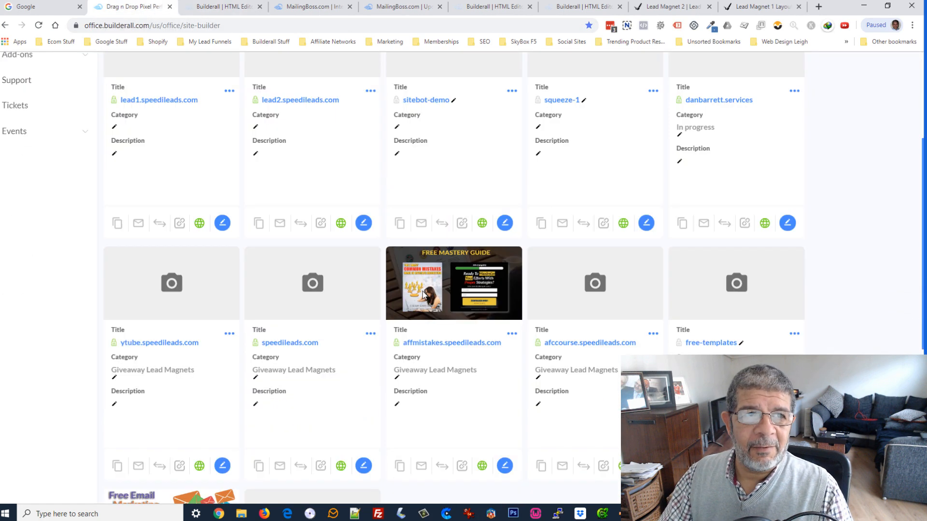
{"action": "left_click", "coordinate": [40, 26]}
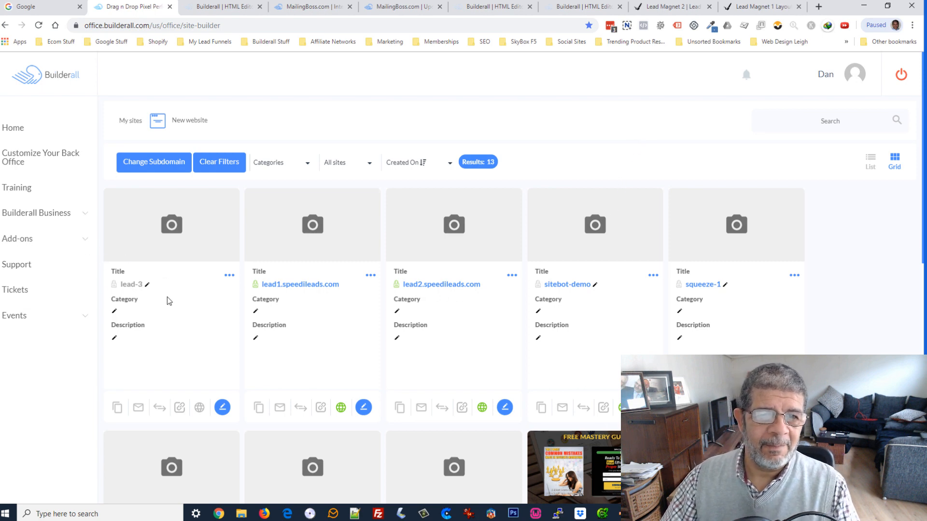
{"action": "scroll", "coordinate": [140, 250], "scroll_direction": "down", "scroll_amount": 1}
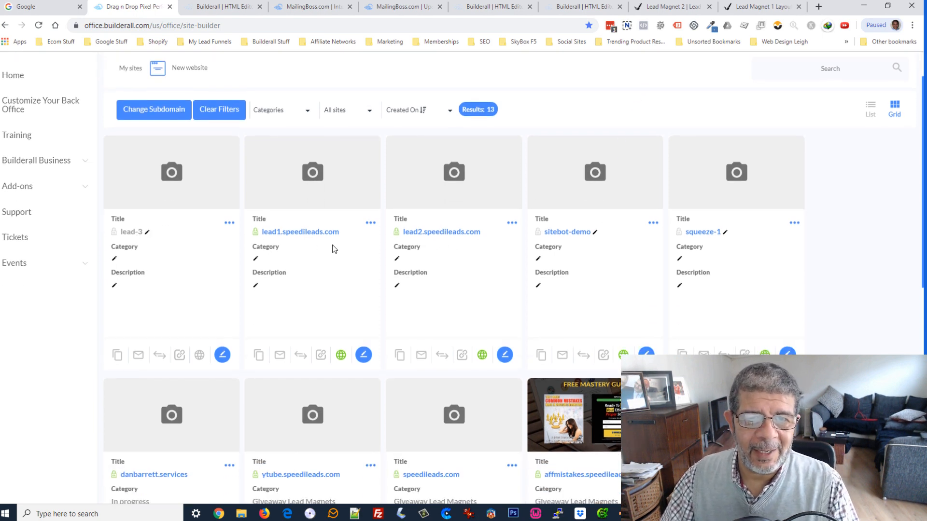
Copy 'speedileads.com' from lead1's address and open the lead-3 site's options
{"action": "left_click_drag", "start_coordinate": [341, 234], "coordinate": [300, 233]}
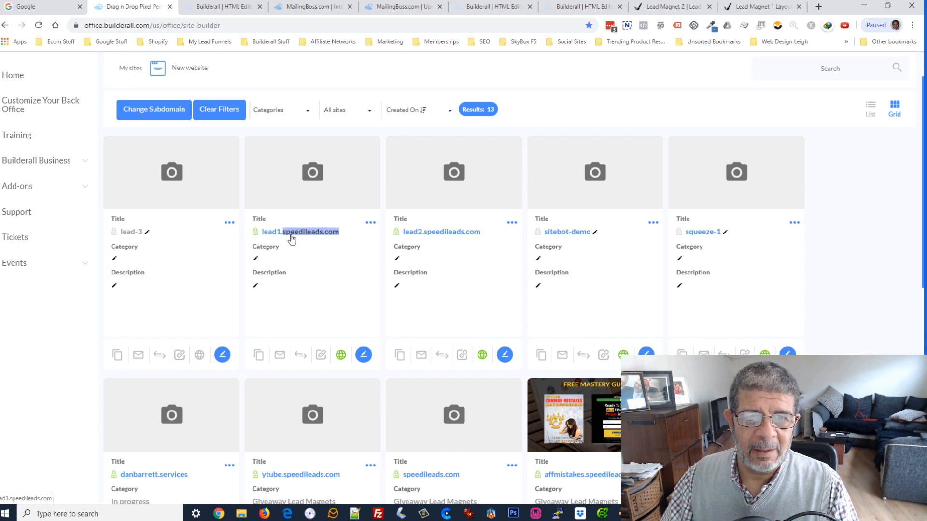
{"action": "right_click", "coordinate": [292, 234]}
{"action": "left_click", "coordinate": [327, 313]}
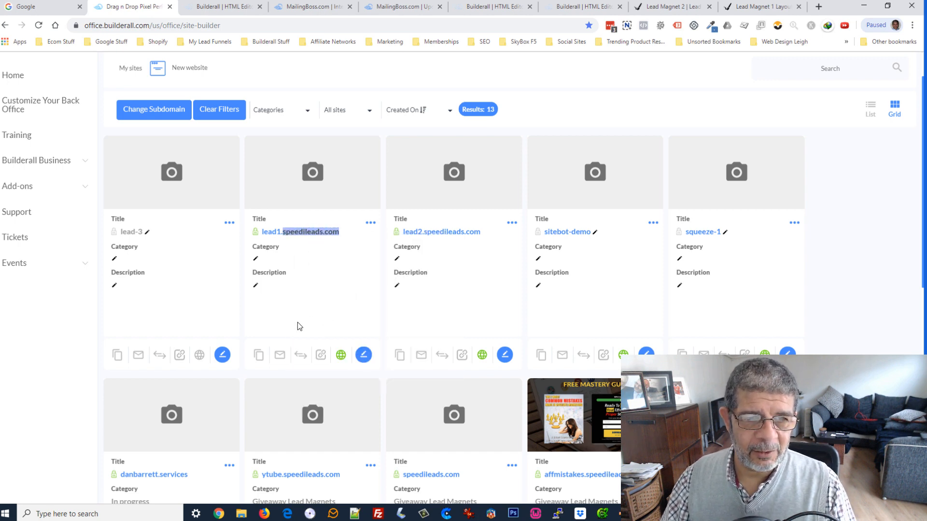
{"action": "left_click", "coordinate": [230, 223]}
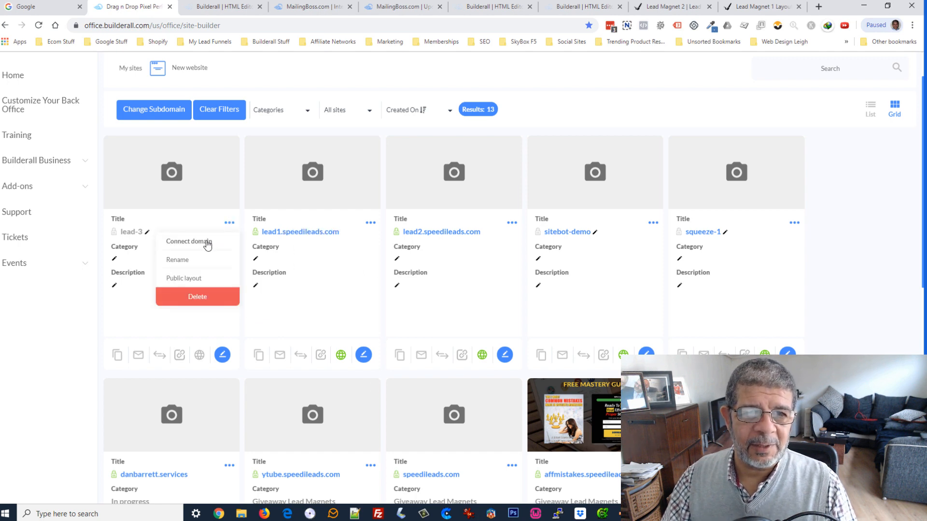
Connect the lead-3 site to the domain lead3.speedileads.com on the CDN (All regions) server
{"action": "left_click", "coordinate": [204, 242]}
{"action": "left_click", "coordinate": [365, 229]}
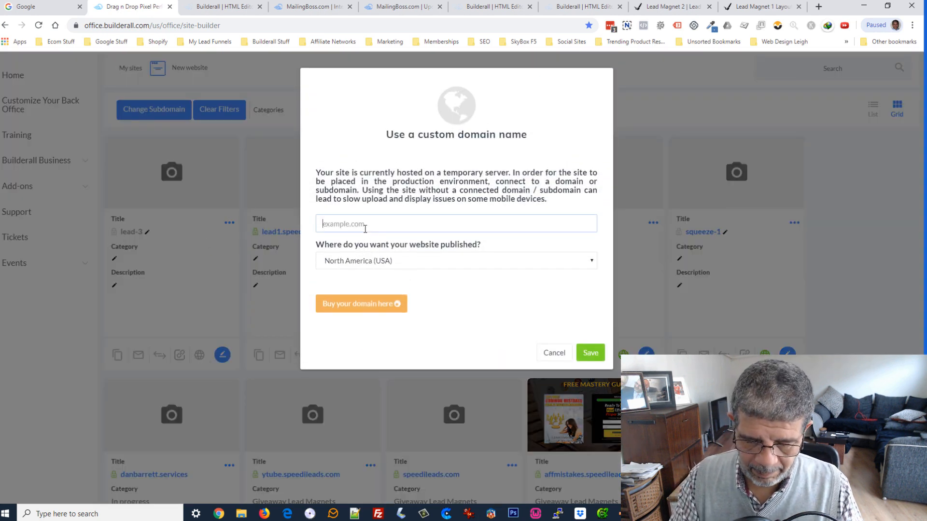
{"action": "type", "text": "l"}
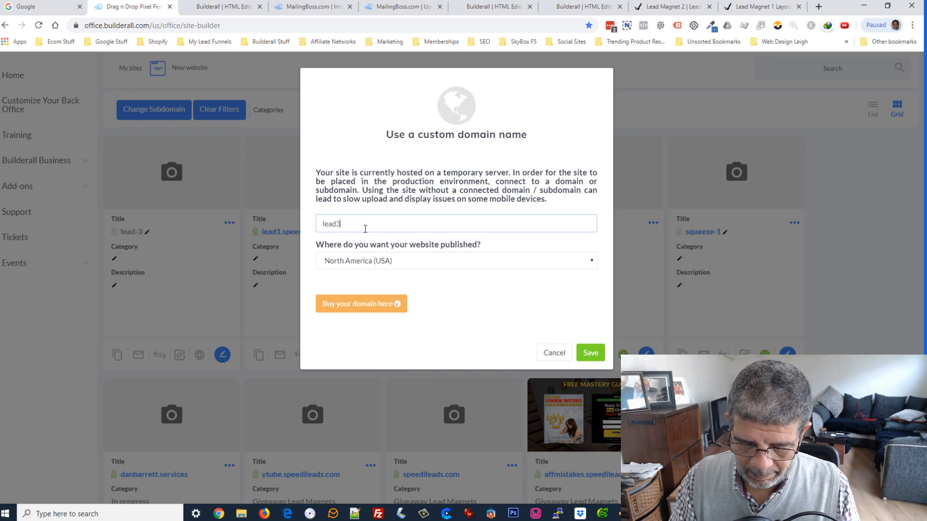
{"action": "type", "text": "ead3"}
{"action": "key", "text": "ctrl+v"}
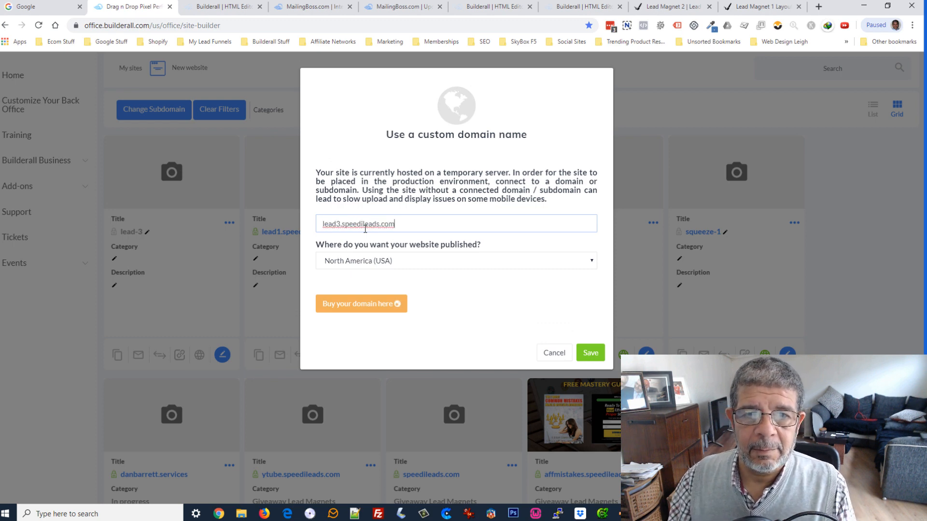
{"action": "left_click", "coordinate": [482, 263]}
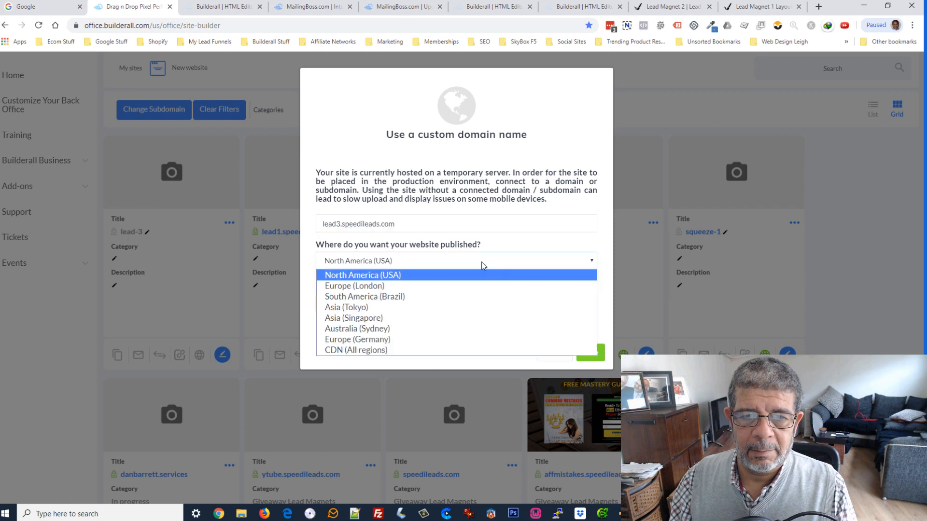
{"action": "left_click", "coordinate": [431, 355]}
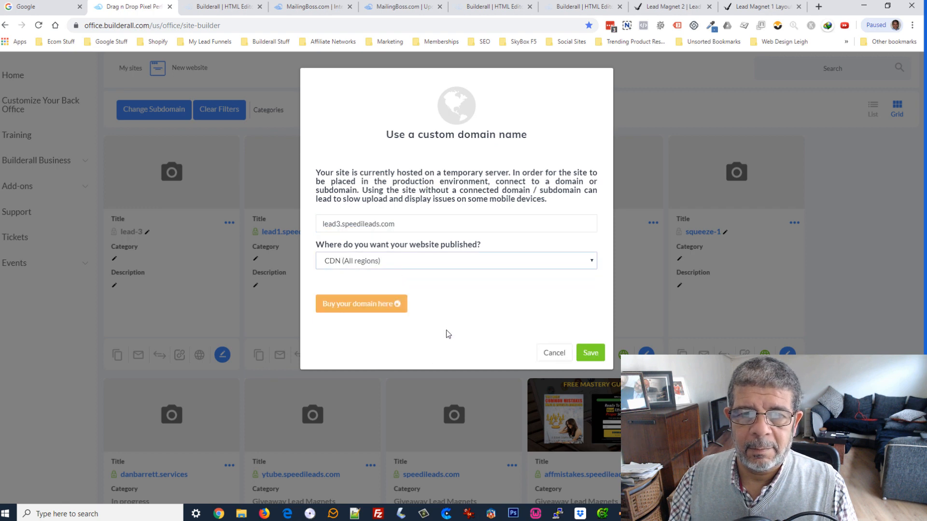
{"action": "left_click", "coordinate": [593, 357]}
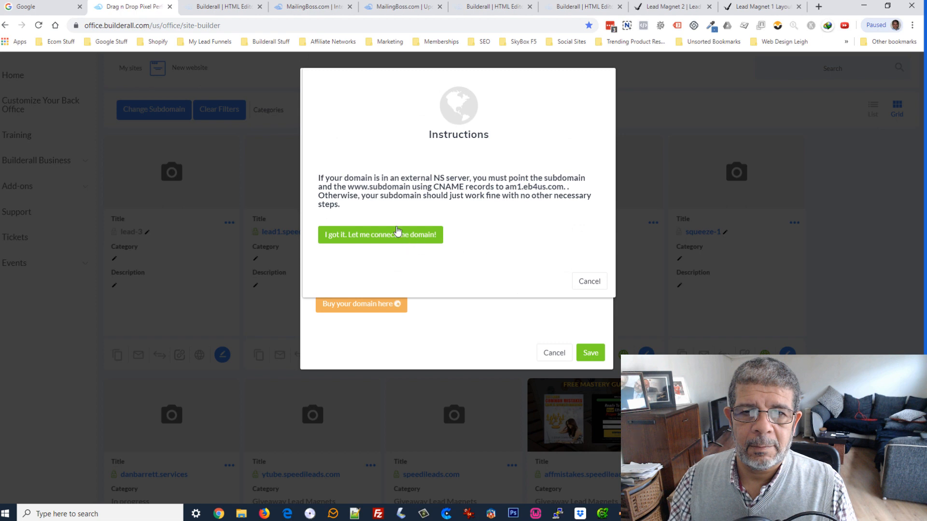
{"action": "left_click", "coordinate": [398, 234]}
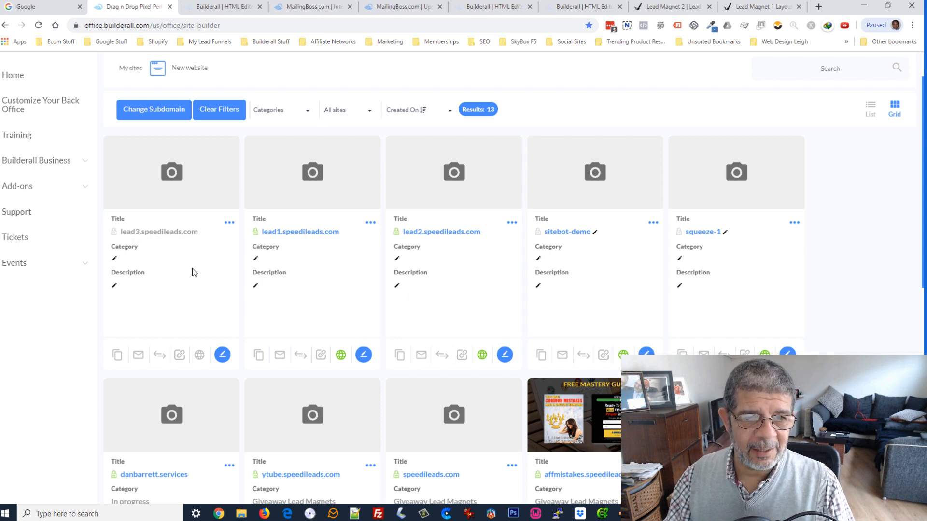
Publish lead3.speedileads.com from its site card, then choose Activate SSL and confirm it
{"action": "left_click", "coordinate": [200, 356]}
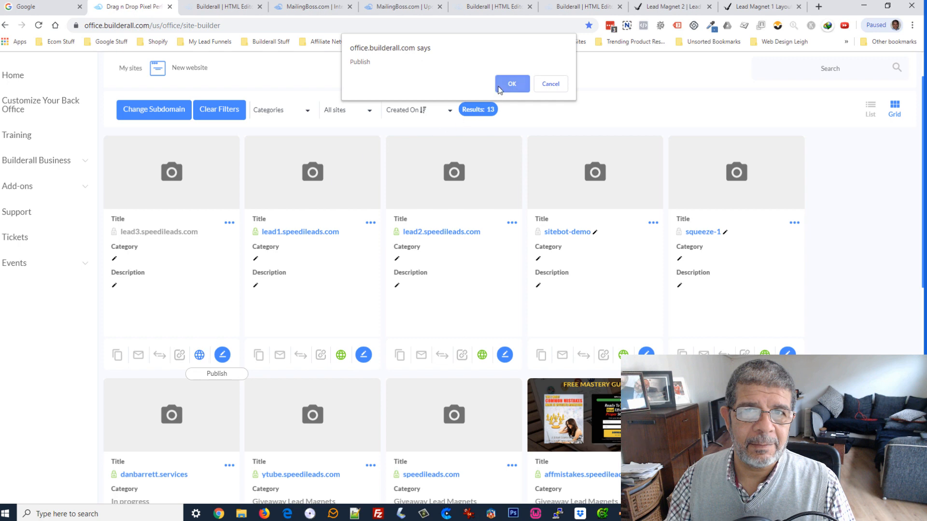
{"action": "left_click", "coordinate": [500, 89]}
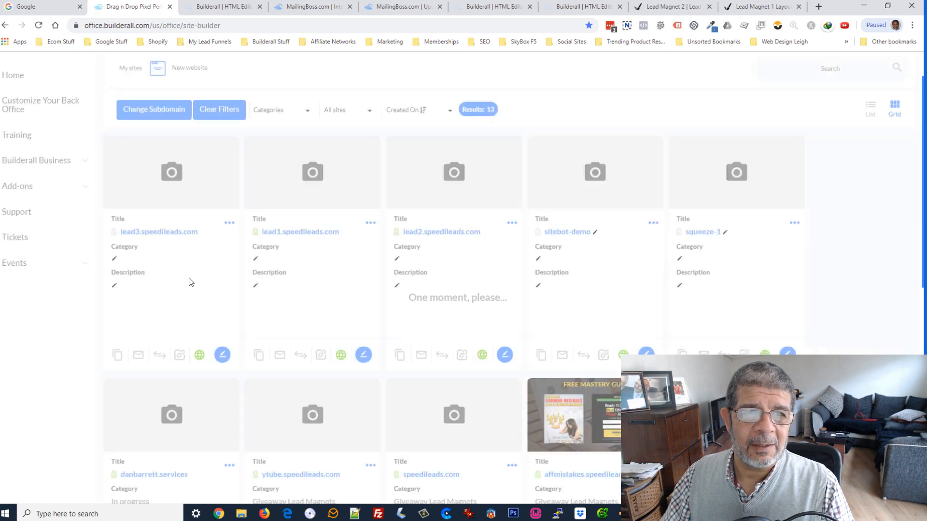
{"action": "mouse_move", "coordinate": [114, 234]}
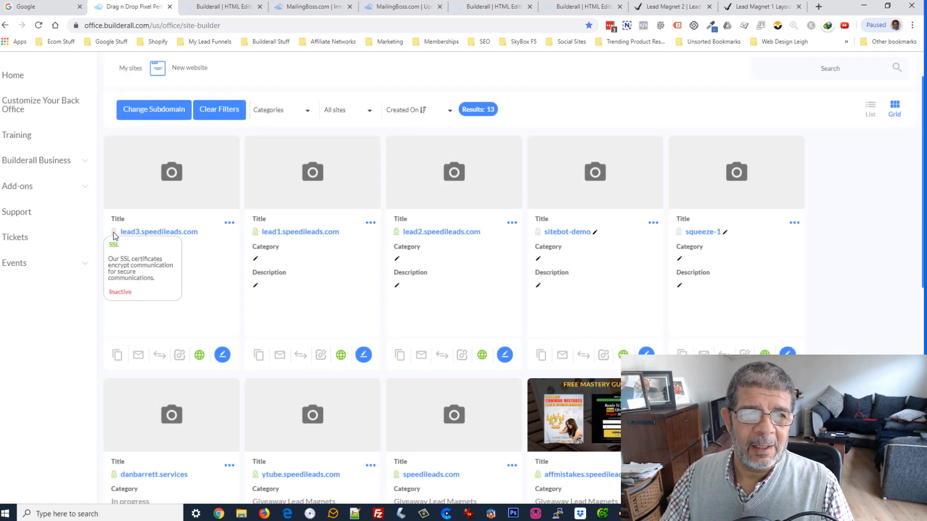
{"action": "left_click", "coordinate": [229, 223]}
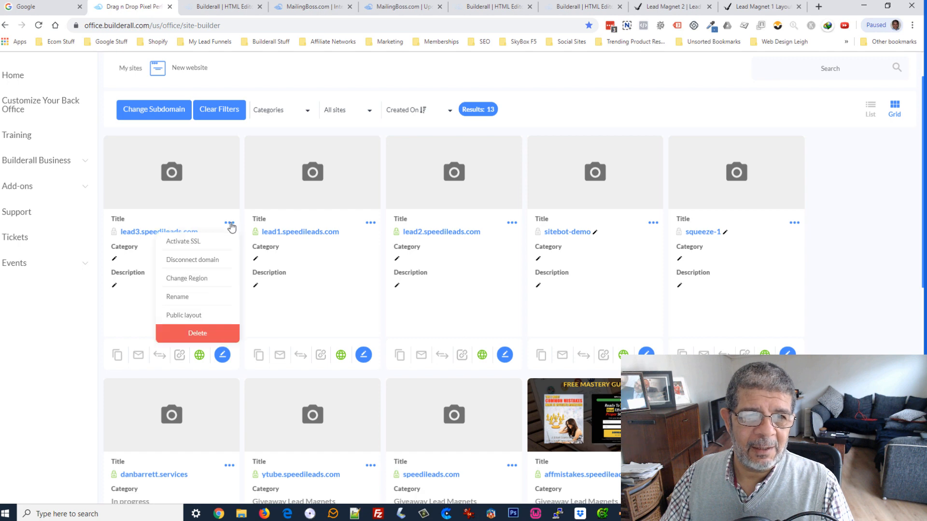
{"action": "left_click", "coordinate": [205, 243]}
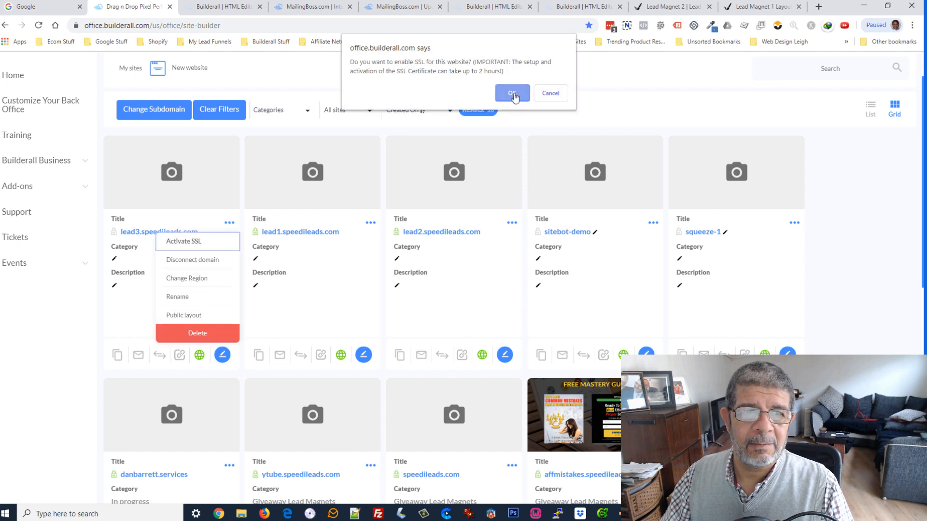
{"action": "left_click", "coordinate": [511, 94]}
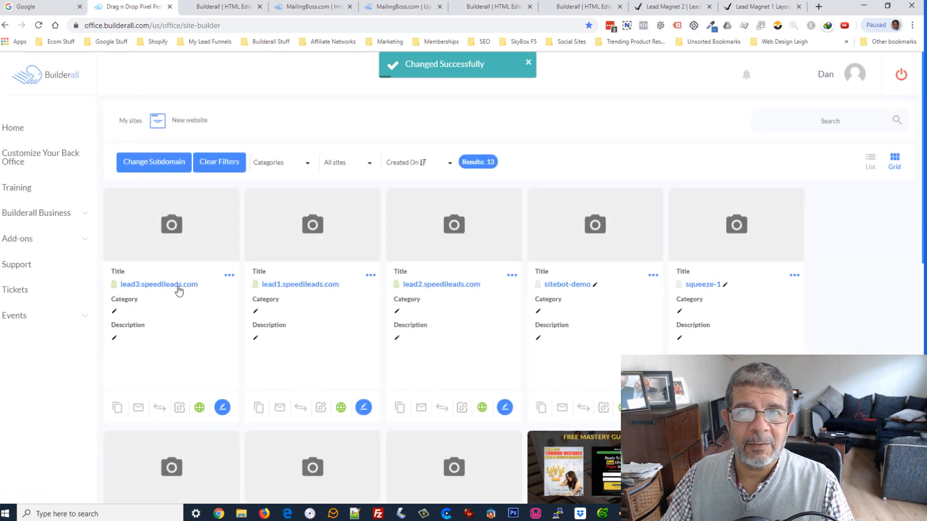
In the HTML Editor, open the Lead 3 page from Lead 3 Layout, dismiss the warning and save
{"action": "left_click", "coordinate": [213, 7]}
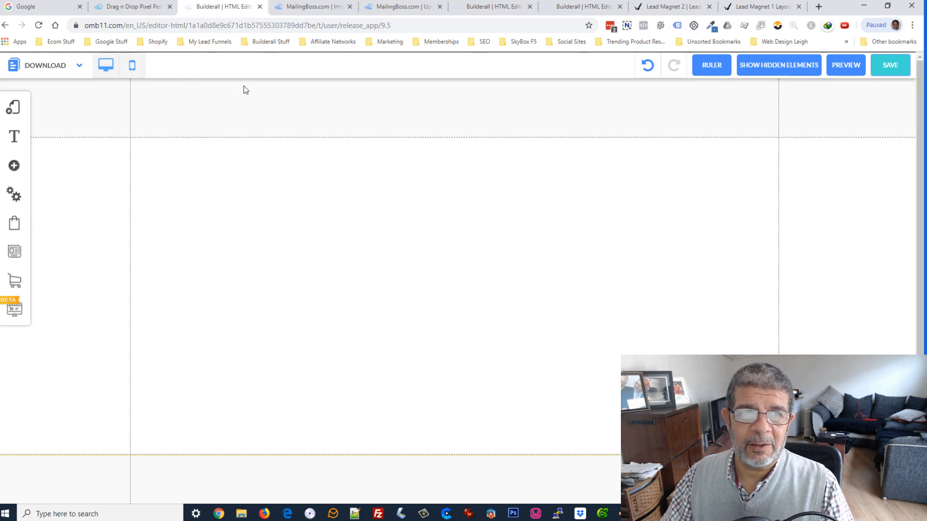
{"action": "left_click", "coordinate": [80, 67]}
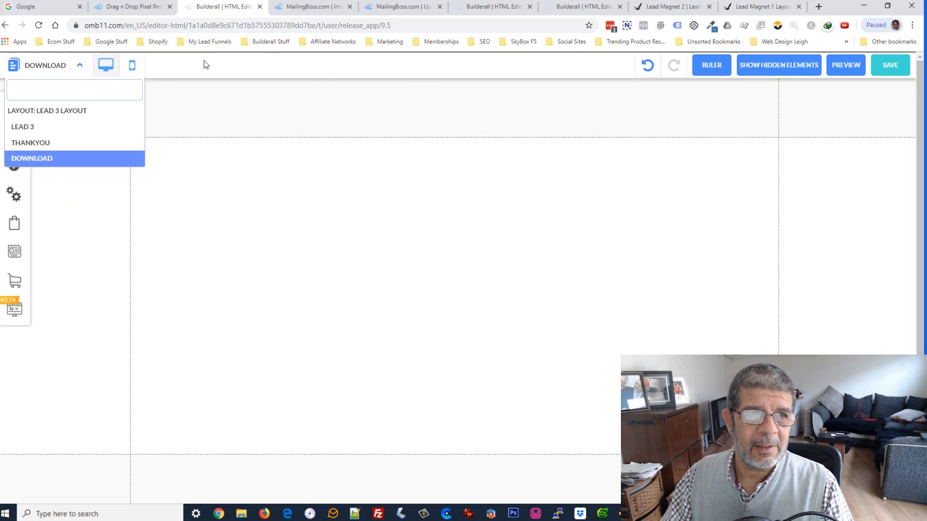
{"action": "left_click", "coordinate": [112, 67]}
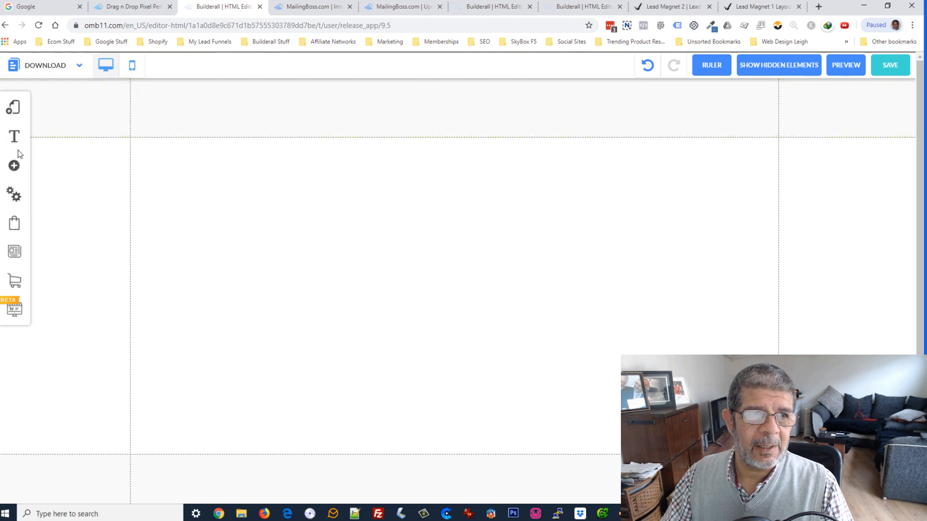
{"action": "left_click", "coordinate": [13, 108]}
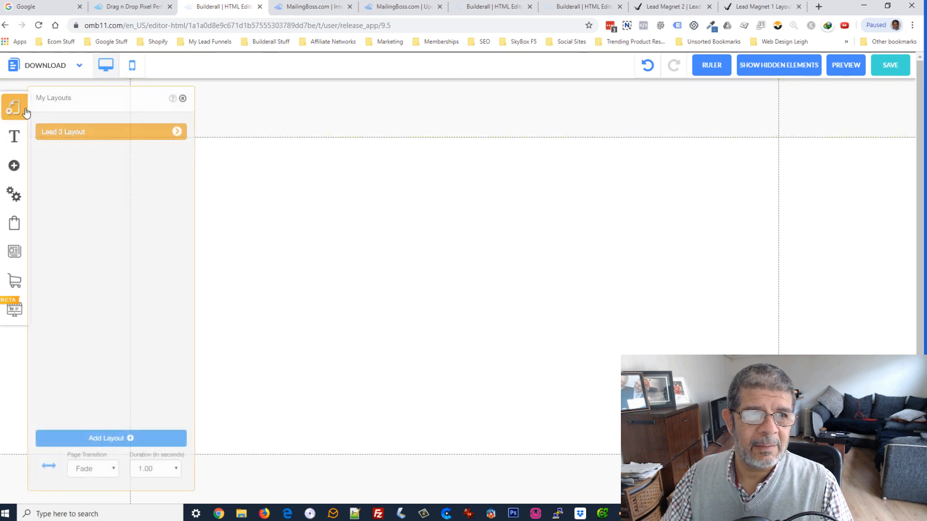
{"action": "left_click", "coordinate": [178, 133]}
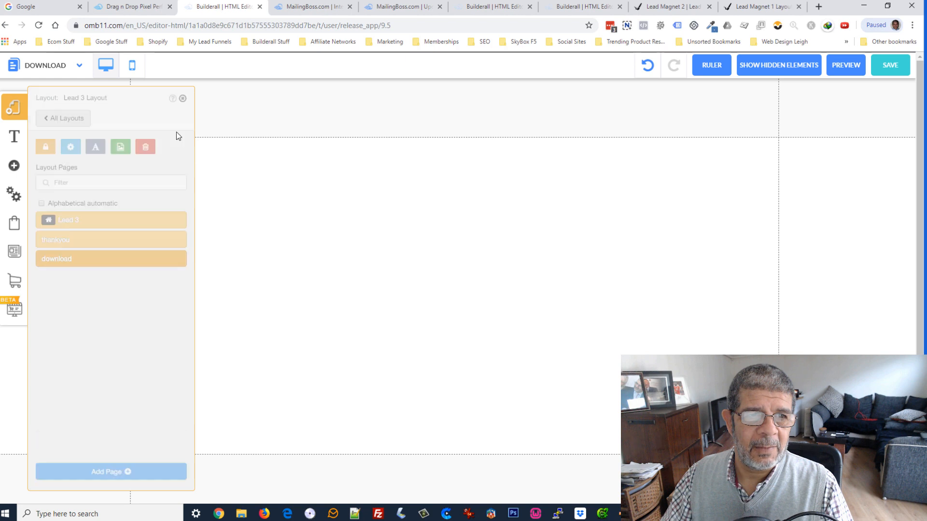
{"action": "left_click", "coordinate": [153, 223]}
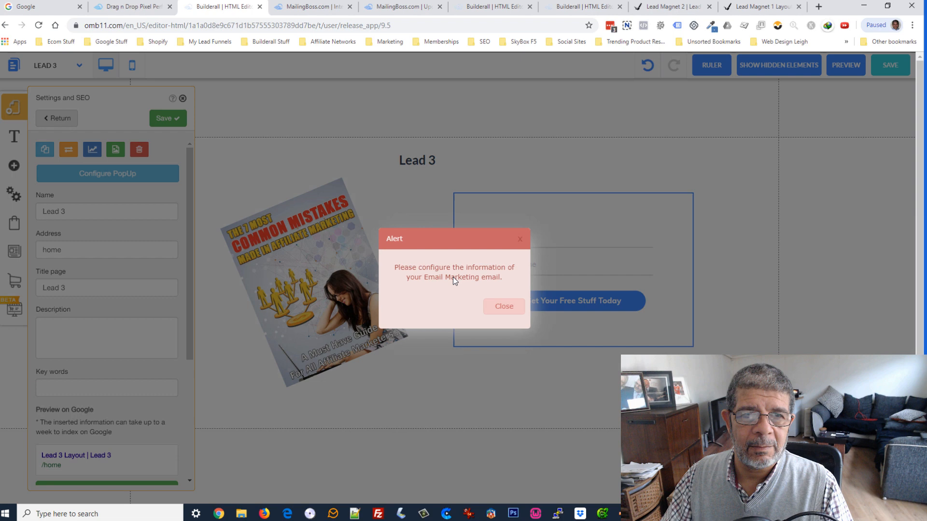
{"action": "left_click", "coordinate": [504, 307]}
{"action": "left_click", "coordinate": [174, 118]}
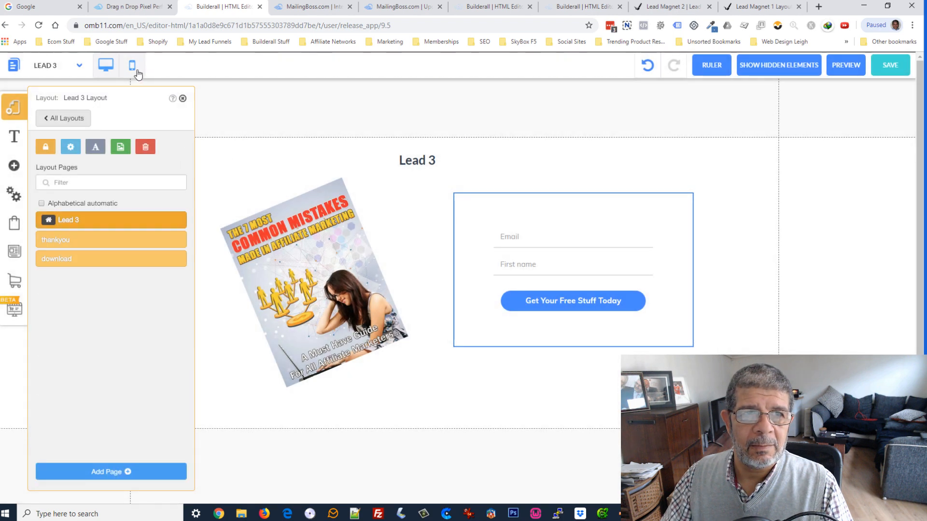
In the mobile layout, place and shrink the book cover and centre the Lead 3 heading on top
{"action": "left_click", "coordinate": [133, 66]}
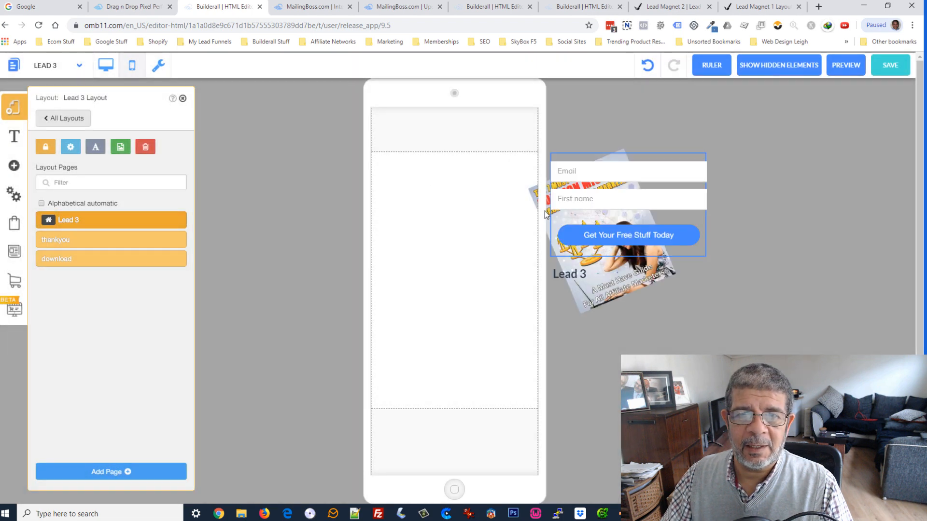
{"action": "left_click_drag", "start_coordinate": [538, 201], "coordinate": [390, 284]}
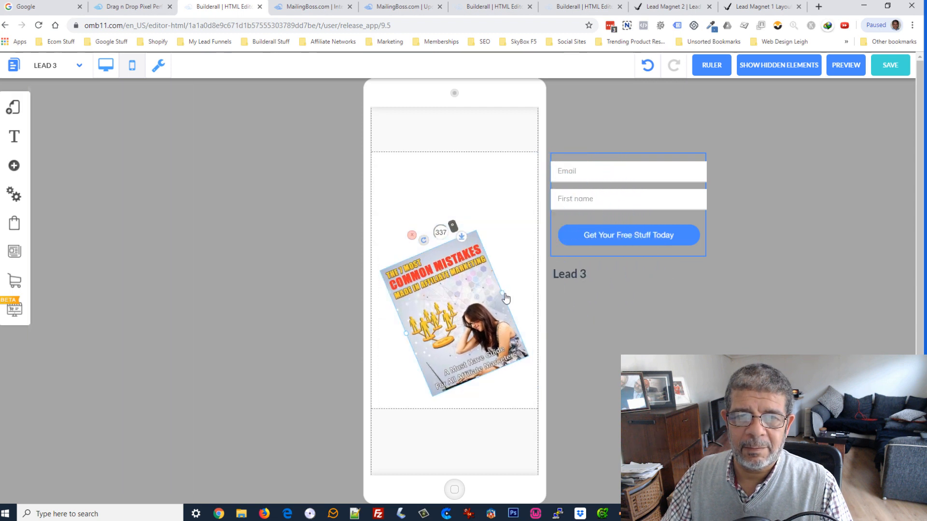
{"action": "left_click_drag", "start_coordinate": [504, 295], "coordinate": [453, 339]}
{"action": "left_click_drag", "start_coordinate": [573, 274], "coordinate": [401, 175]}
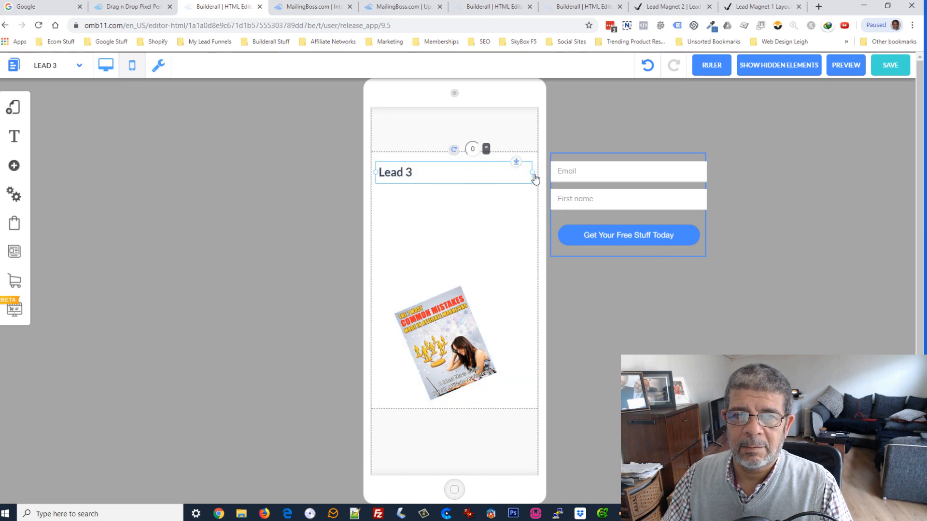
{"action": "left_click_drag", "start_coordinate": [534, 177], "coordinate": [469, 177]}
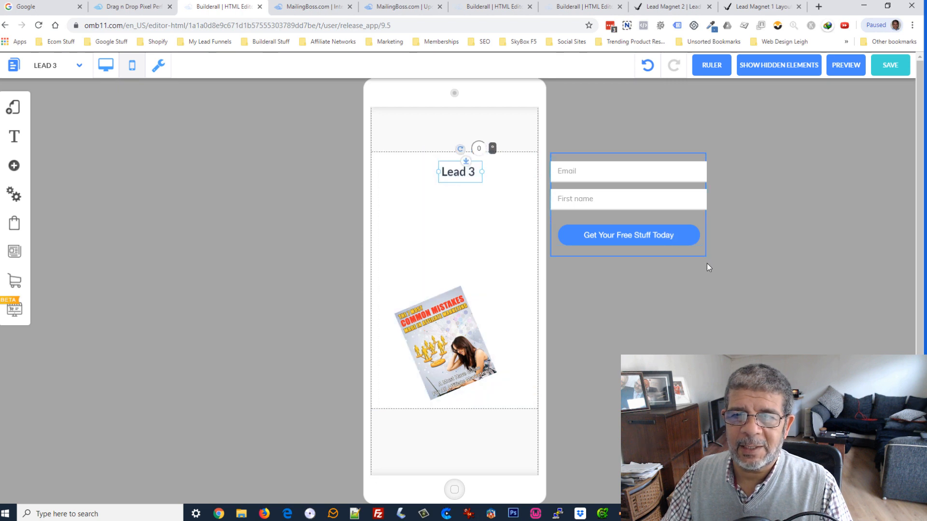
Center the opt-in form under the heading, lengthen the section and move the cover below it
{"action": "left_click_drag", "start_coordinate": [700, 260], "coordinate": [526, 294]}
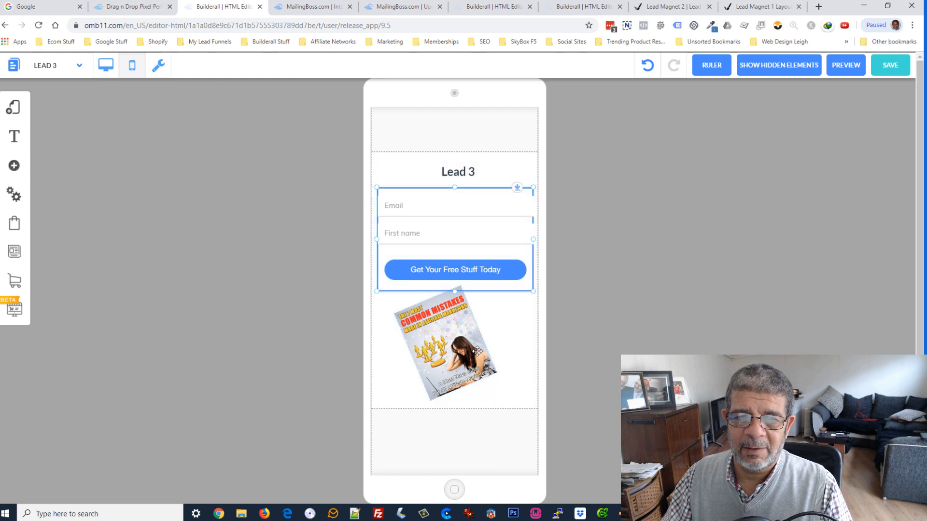
{"action": "left_click_drag", "start_coordinate": [476, 351], "coordinate": [481, 358]}
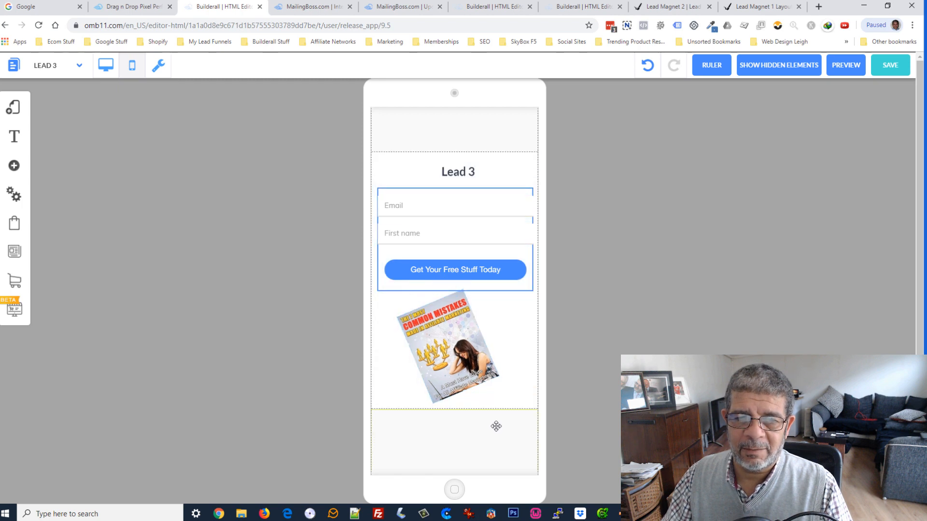
{"action": "left_click_drag", "start_coordinate": [494, 426], "coordinate": [497, 457]}
{"action": "left_click_drag", "start_coordinate": [460, 360], "coordinate": [467, 392]}
{"action": "left_click", "coordinate": [494, 235]}
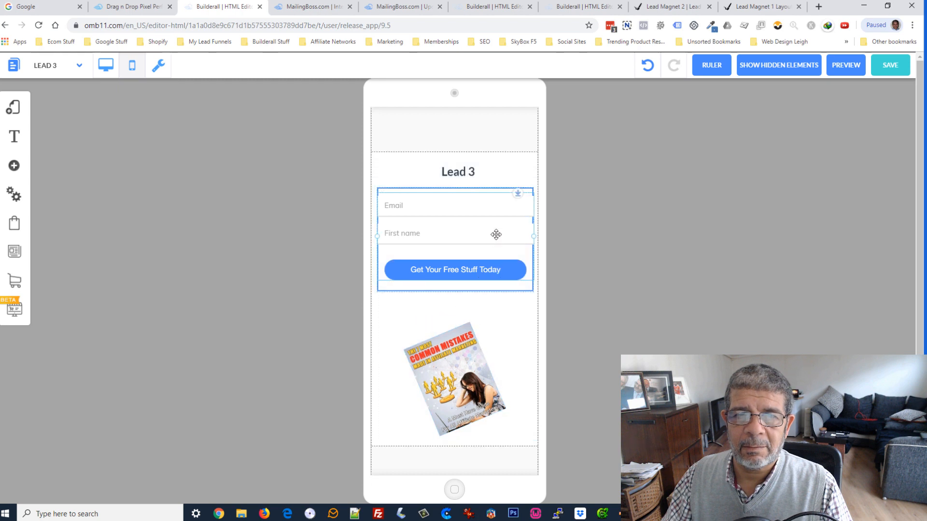
{"action": "mouse_move", "coordinate": [494, 234]}
{"action": "left_mouse_down"}
{"action": "mouse_move", "coordinate": [524, 237]}
{"action": "mouse_move", "coordinate": [480, 231]}
{"action": "left_mouse_up"}
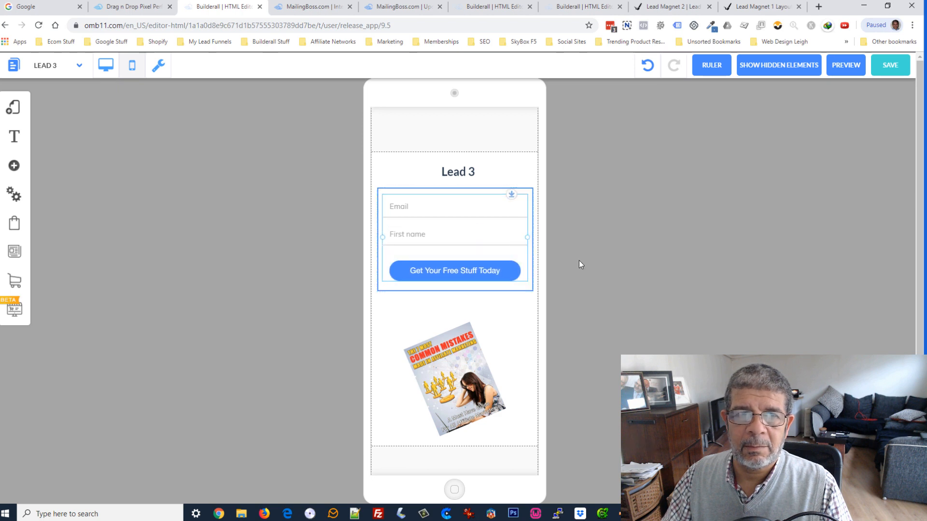
{"action": "left_click", "coordinate": [634, 274]}
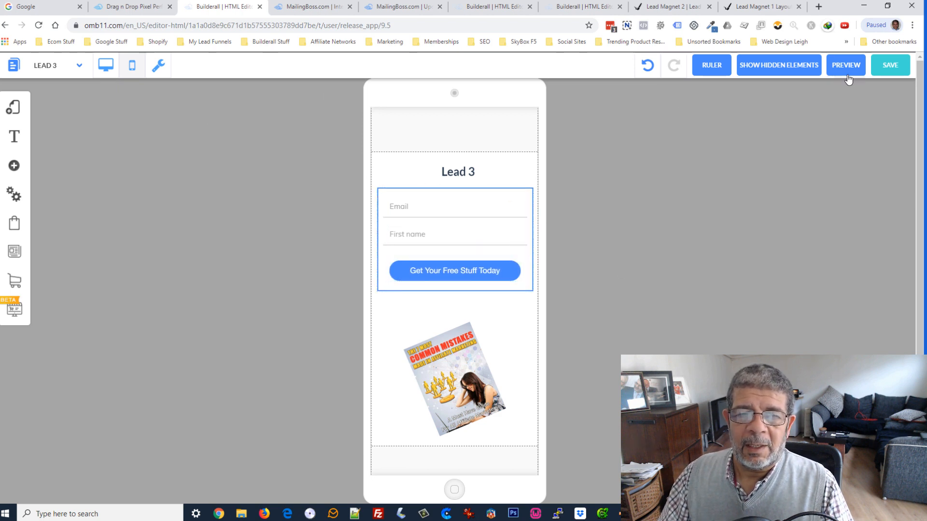
{"action": "scroll", "coordinate": [645, 211], "scroll_direction": "down", "scroll_amount": 2}
{"action": "scroll", "coordinate": [646, 212], "scroll_direction": "up", "scroll_amount": 2}
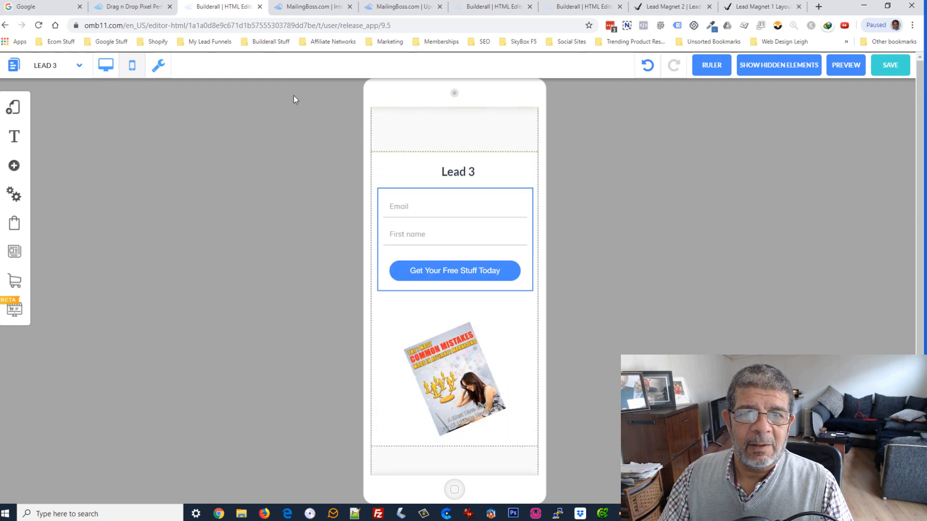
{"action": "left_click", "coordinate": [106, 64]}
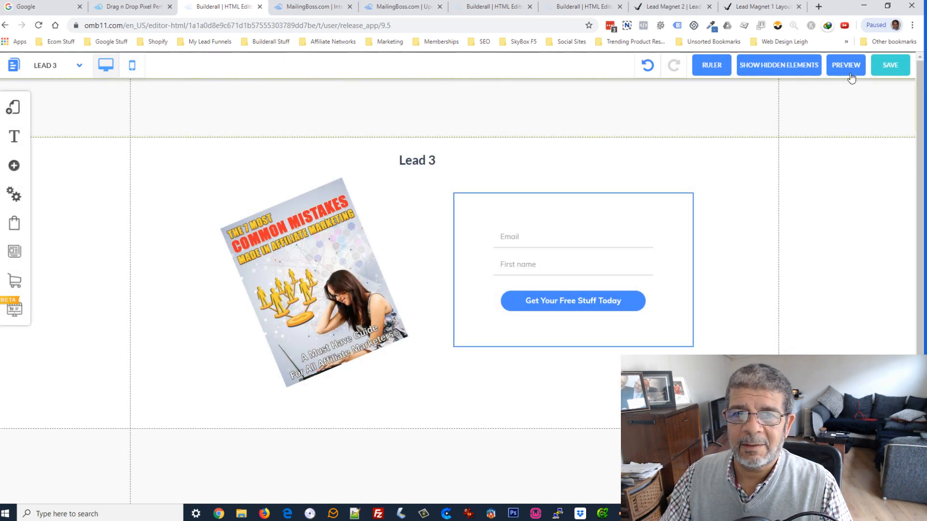
Save and publish the Lead 3 changes, then open the opt-in form's Email Marketing settings
{"action": "left_click", "coordinate": [892, 66]}
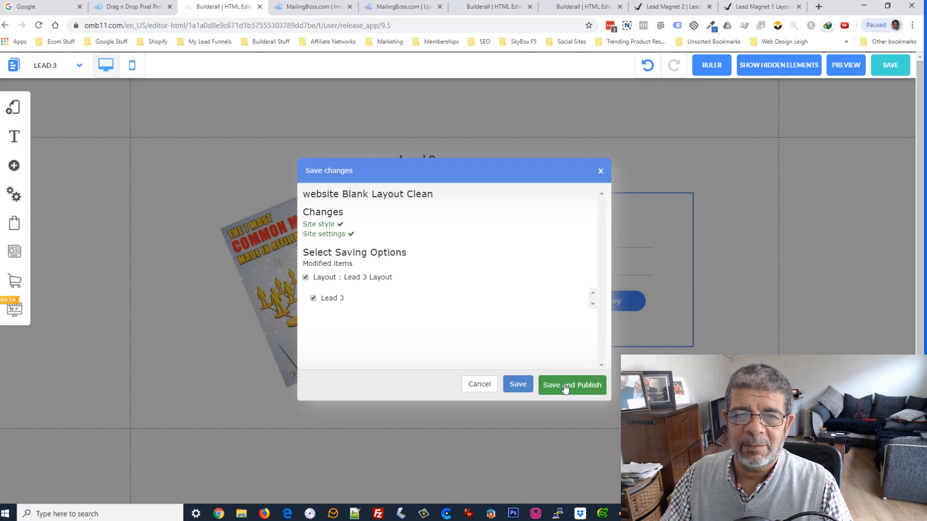
{"action": "left_click", "coordinate": [565, 386]}
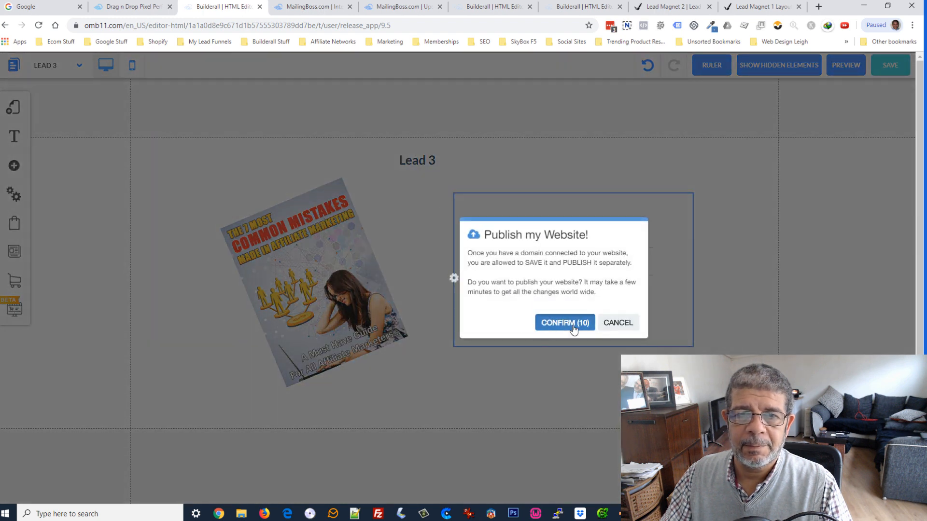
{"action": "left_click", "coordinate": [572, 323]}
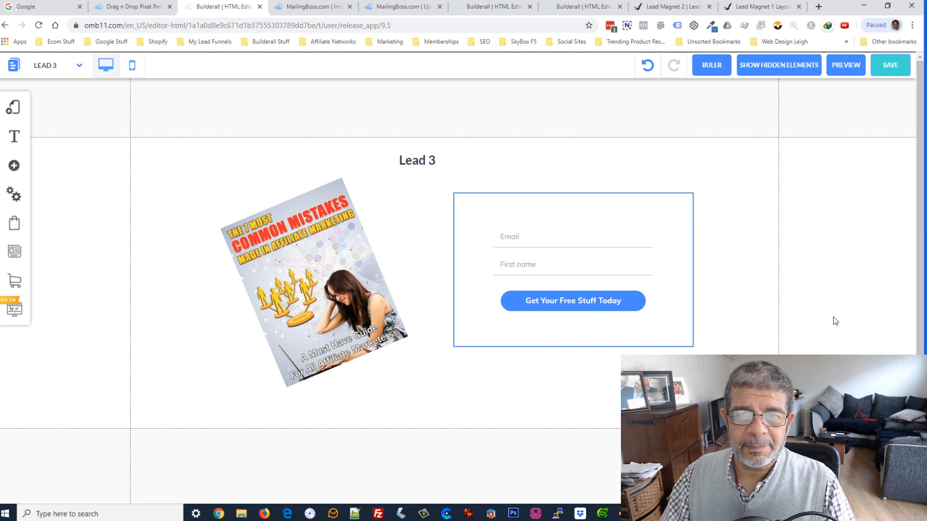
{"action": "left_click", "coordinate": [581, 265]}
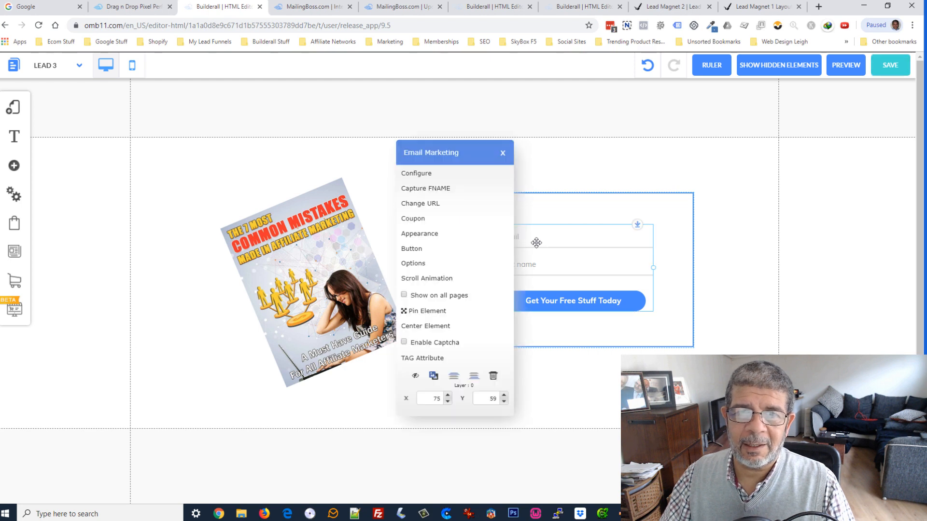
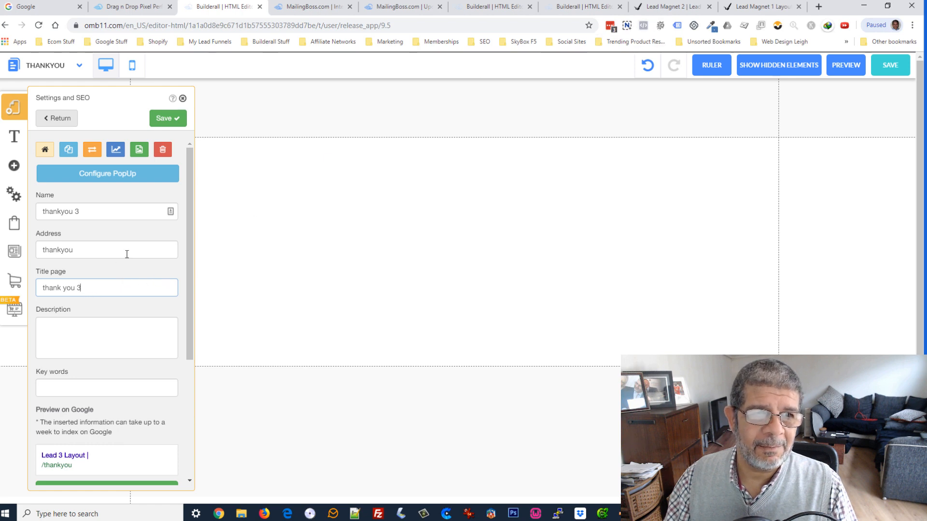
Check the thankyou 3 page's name and address, then save its settings
{"action": "left_click", "coordinate": [106, 212]}
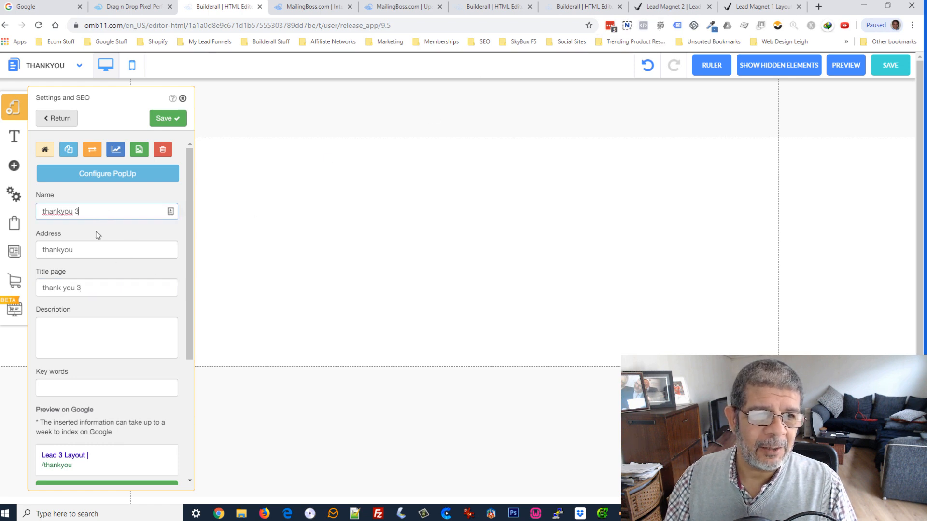
{"action": "left_click", "coordinate": [84, 255]}
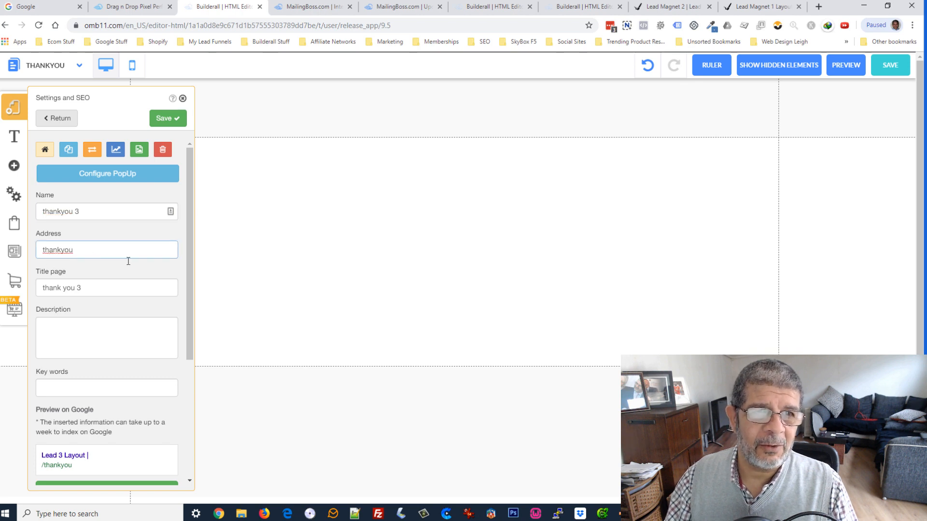
{"action": "left_click", "coordinate": [169, 119]}
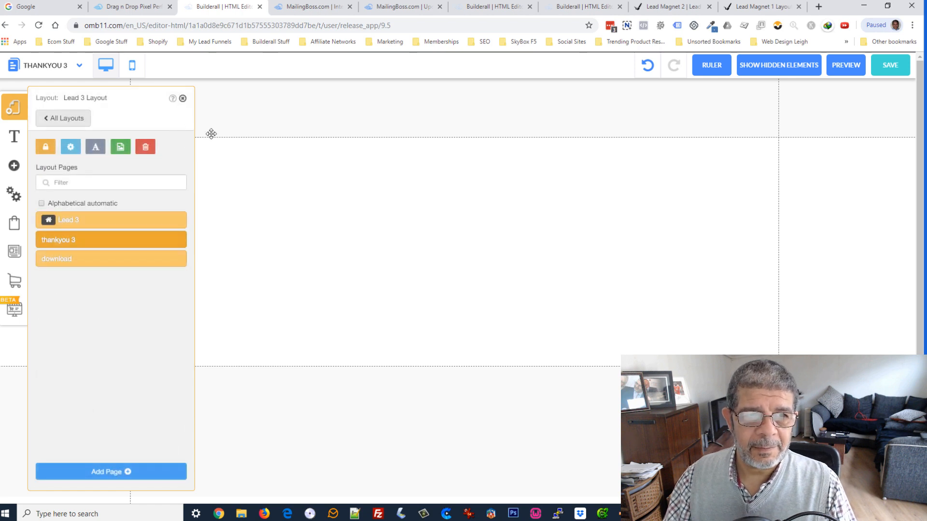
Rename the download page to 'download 3' with page title 'download 3' and save
{"action": "left_click", "coordinate": [112, 265]}
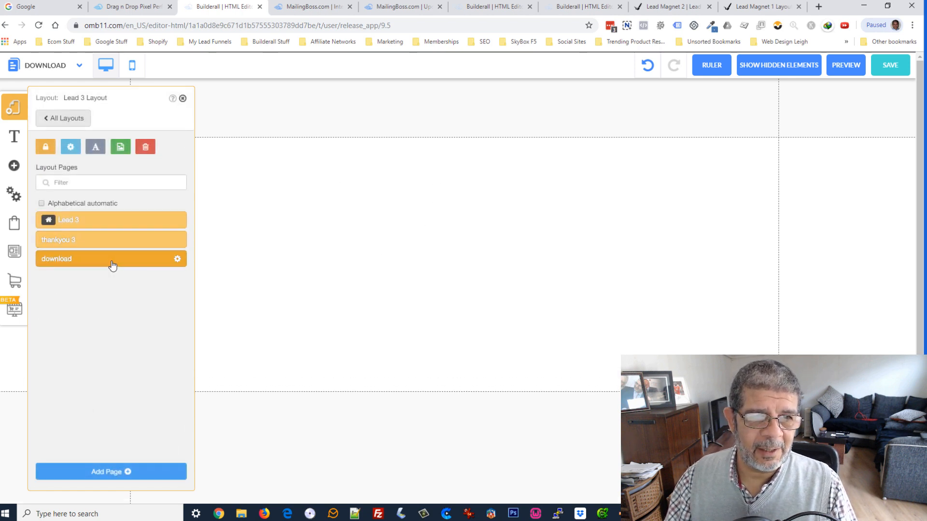
{"action": "left_click", "coordinate": [178, 262]}
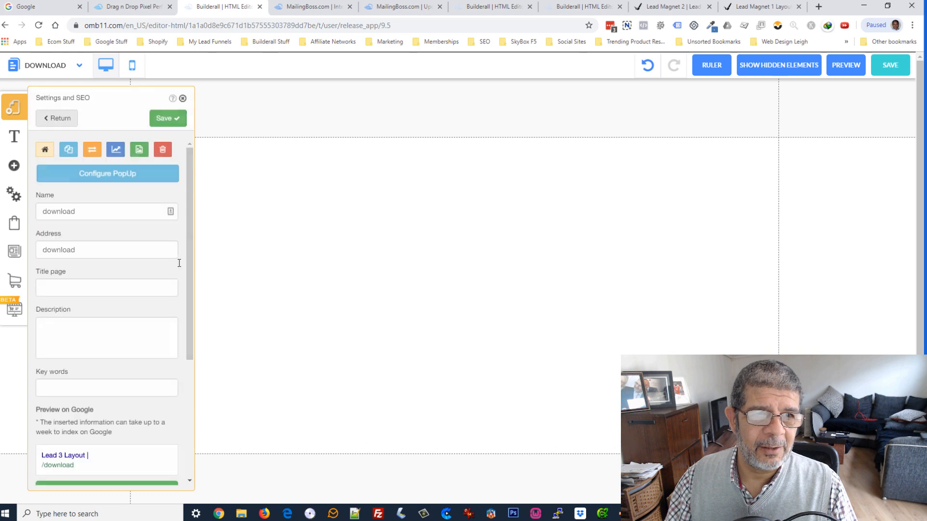
{"action": "left_click", "coordinate": [107, 214]}
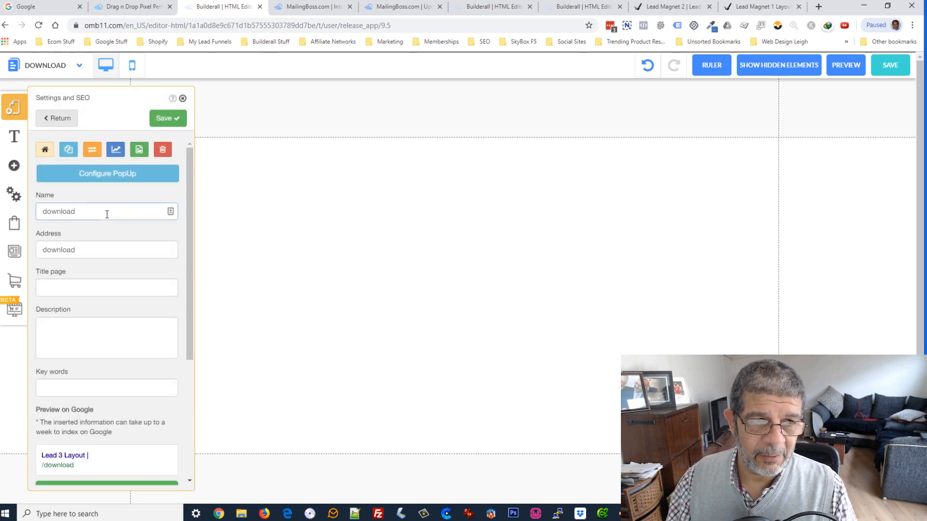
{"action": "left_click", "coordinate": [100, 289]}
{"action": "type", "text": "downloa"}
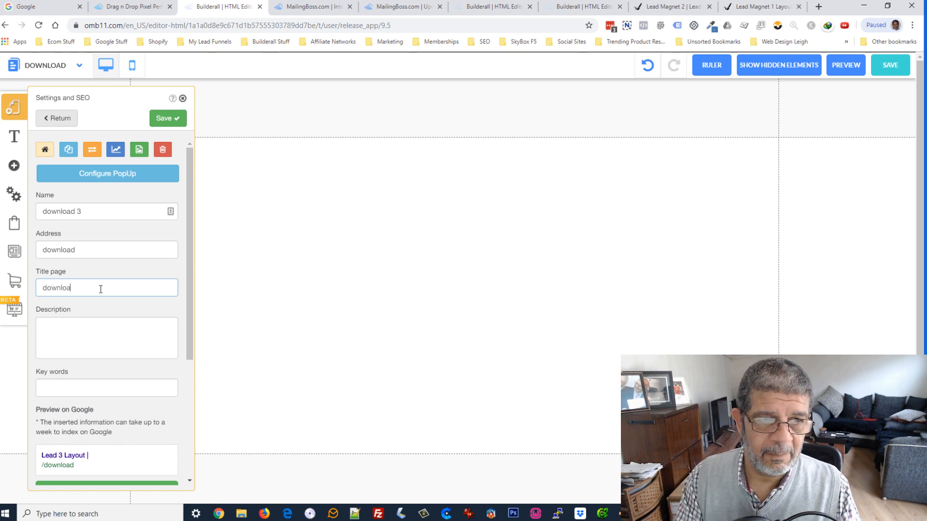
{"action": "type", "text": "d 3"}
{"action": "left_click", "coordinate": [92, 255]}
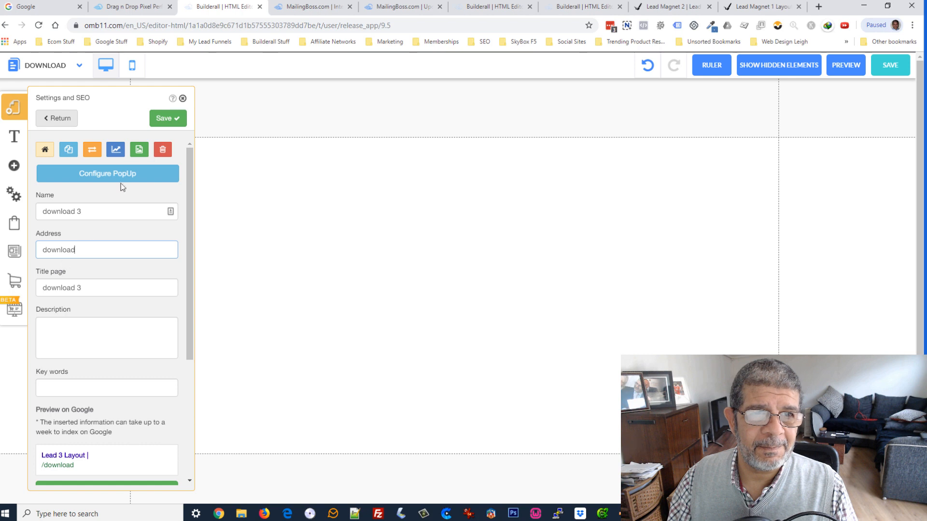
{"action": "left_click", "coordinate": [172, 120]}
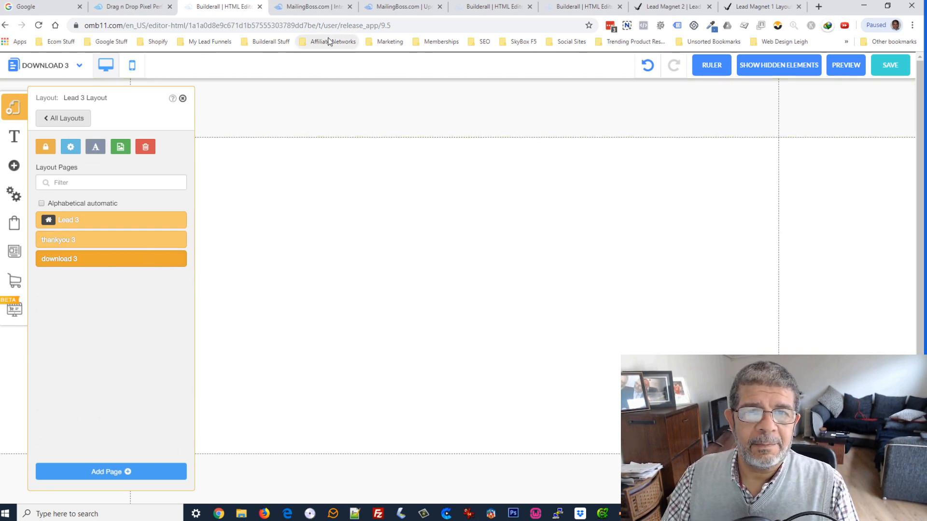
{"action": "left_click", "coordinate": [317, 6]}
{"action": "scroll", "coordinate": [370, 336], "scroll_direction": "down", "scroll_amount": 3}
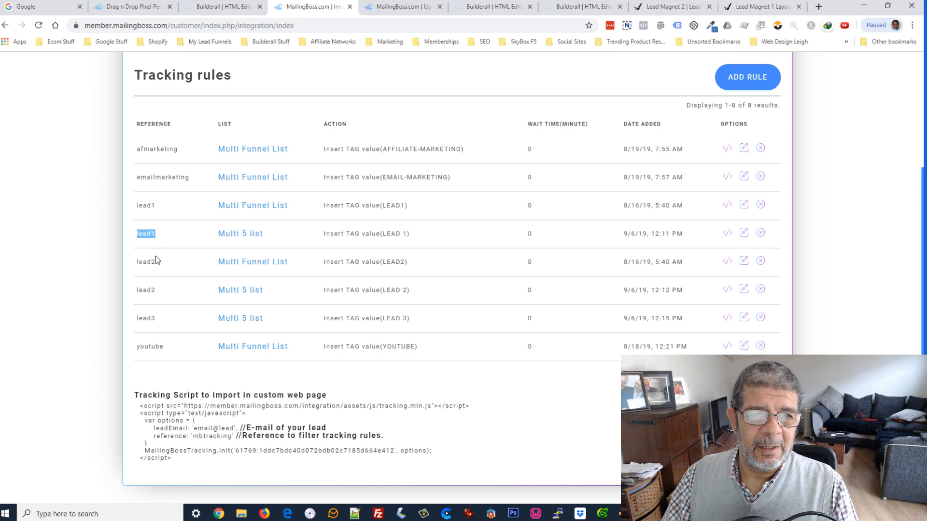
{"action": "left_click", "coordinate": [142, 322]}
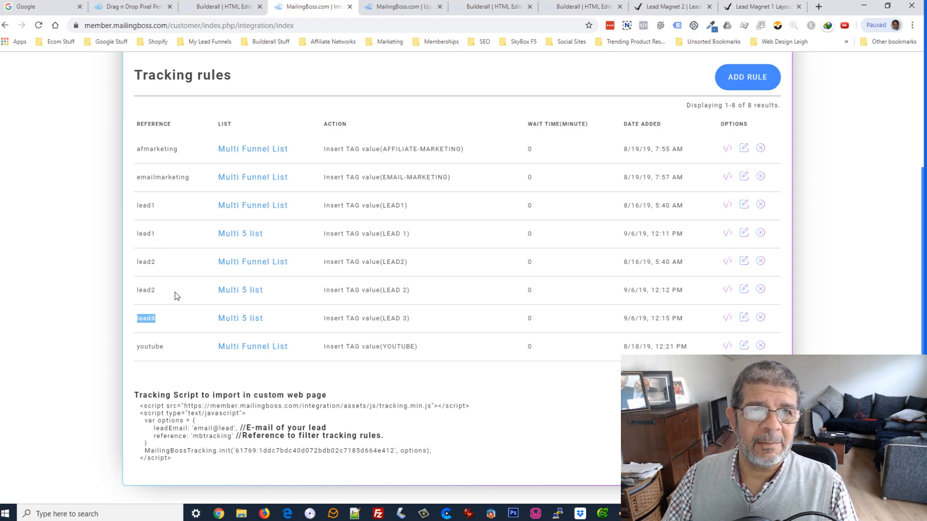
{"action": "left_click", "coordinate": [220, 7]}
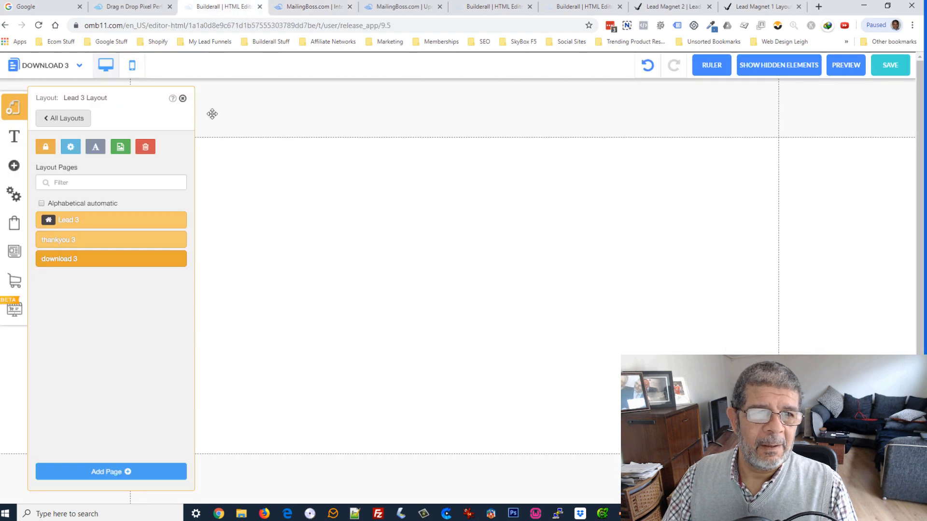
Set the thankyou 3 page's MailingBoss reference tag to lead3 and save
{"action": "left_click", "coordinate": [179, 241]}
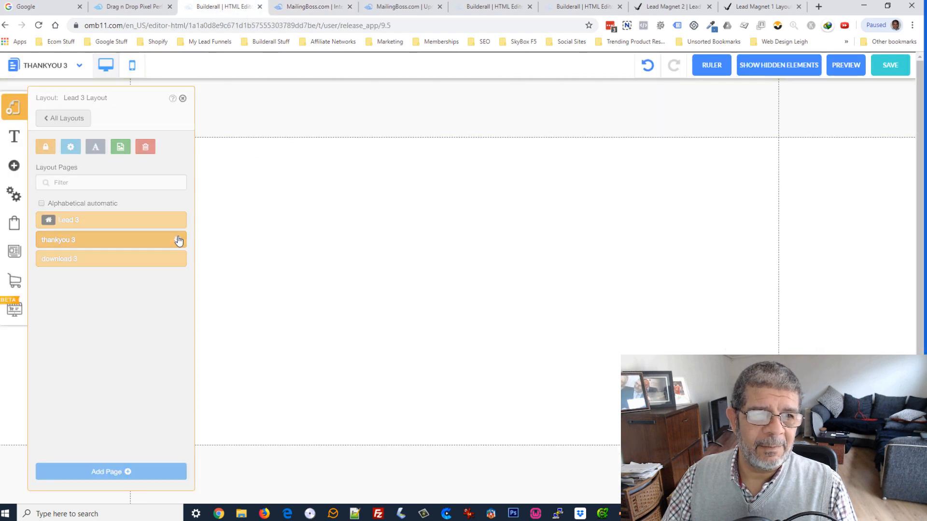
{"action": "scroll", "coordinate": [115, 276], "scroll_direction": "down", "scroll_amount": 4}
{"action": "left_click", "coordinate": [92, 468]}
{"action": "type", "text": "speedileads.com"}
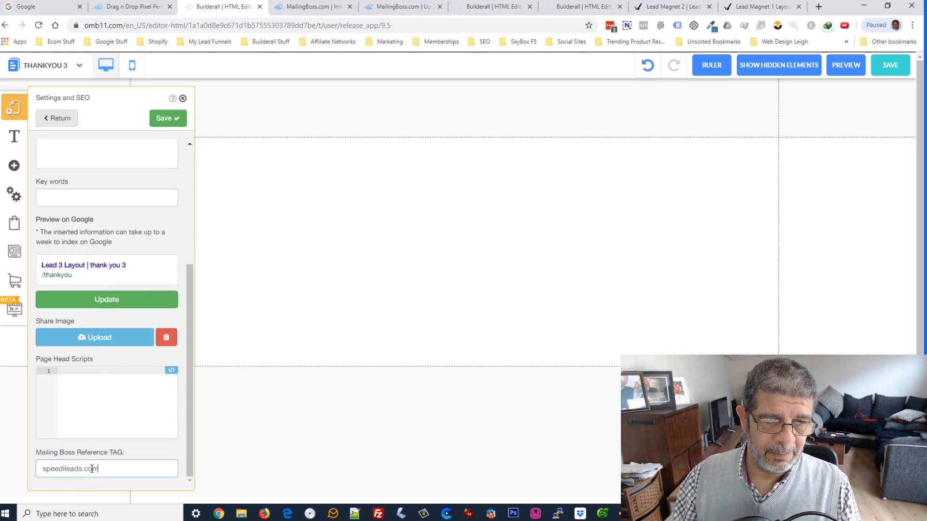
{"action": "key", "text": "BackSpace"}
{"action": "key", "text": "BackSpace"}
{"action": "key", "text": "BackSpace"}
{"action": "key", "text": "BackSpace"}
{"action": "key", "text": "BackSpace"}
{"action": "key", "text": "BackSpace"}
{"action": "key", "text": "BackSpace"}
{"action": "key", "text": "BackSpace"}
{"action": "key", "text": "BackSpace"}
{"action": "key", "text": "BackSpace"}
{"action": "key", "text": "BackSpace"}
{"action": "key", "text": "BackSpace"}
{"action": "key", "text": "BackSpace"}
{"action": "key", "text": "BackSpace"}
{"action": "key", "text": "BackSpace"}
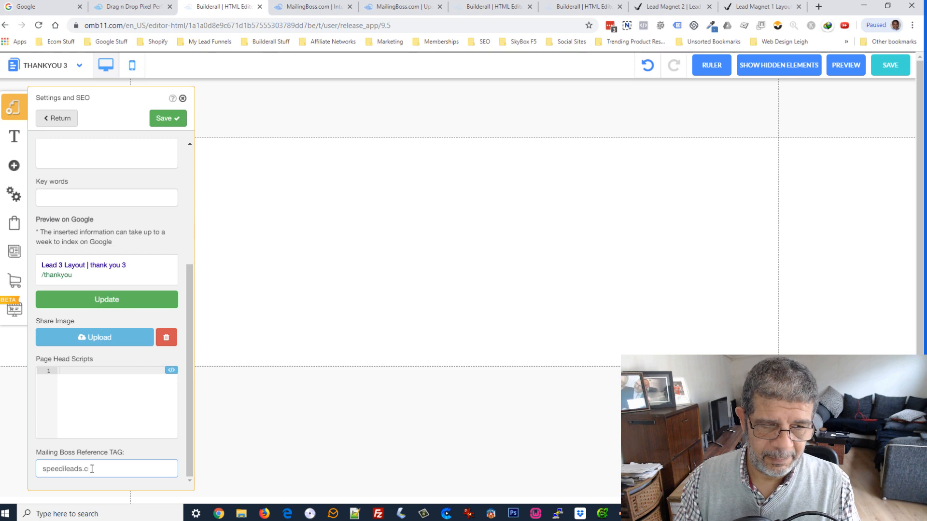
{"action": "type", "text": "lead3"}
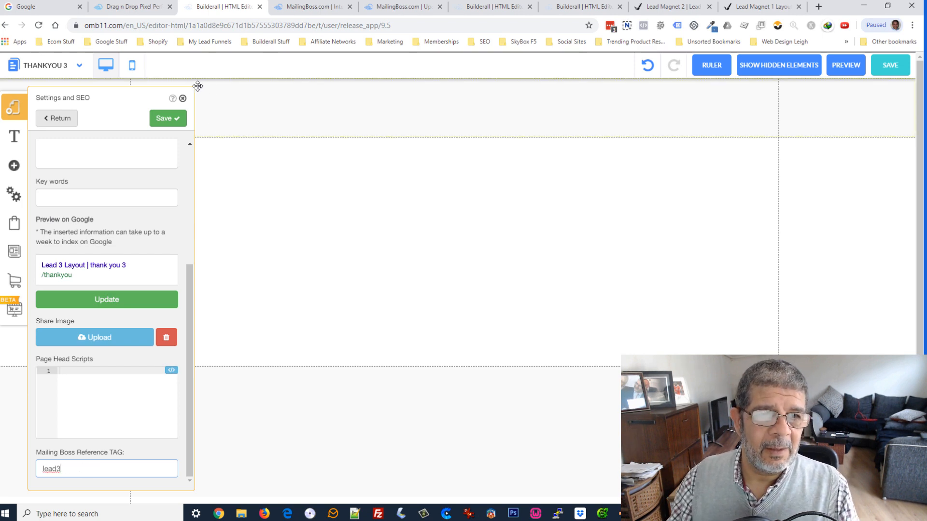
{"action": "left_click", "coordinate": [168, 119]}
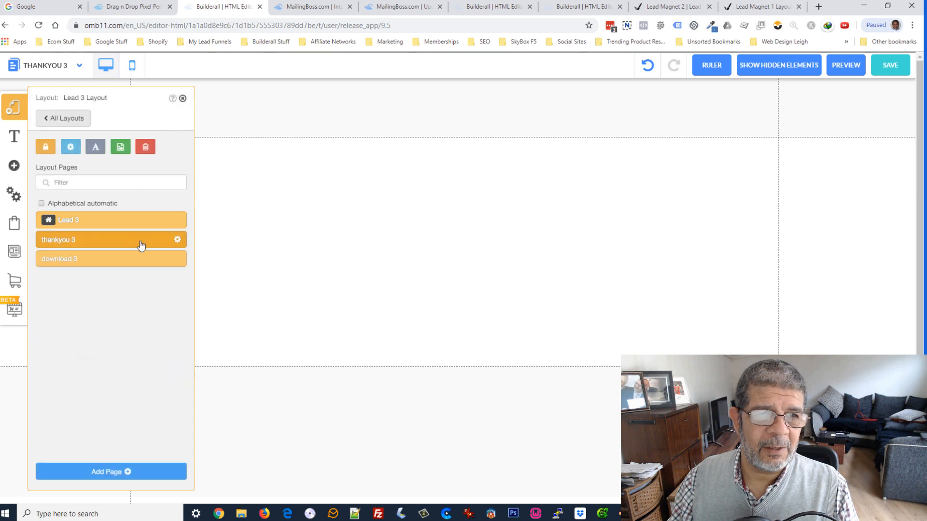
Give the download 3 page the MailingBoss reference tag lead3 and save
{"action": "left_click", "coordinate": [177, 260]}
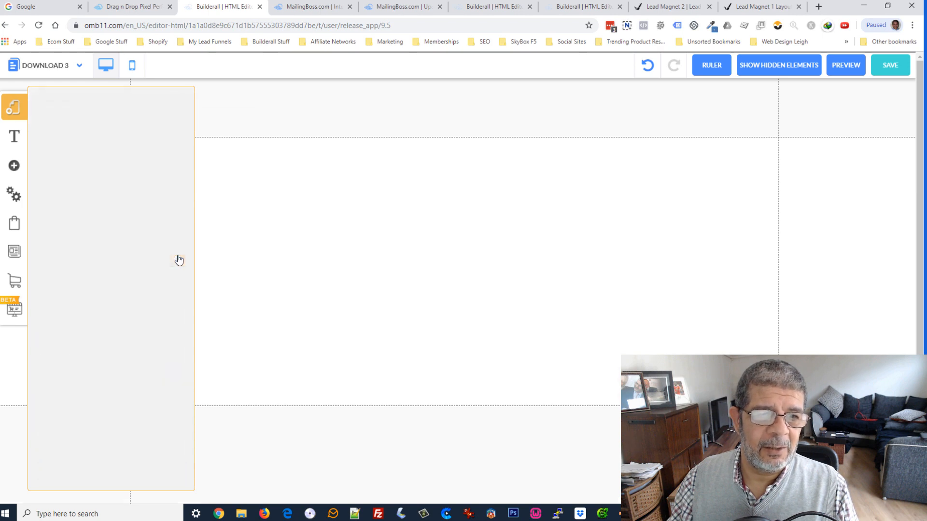
{"action": "left_click", "coordinate": [68, 467]}
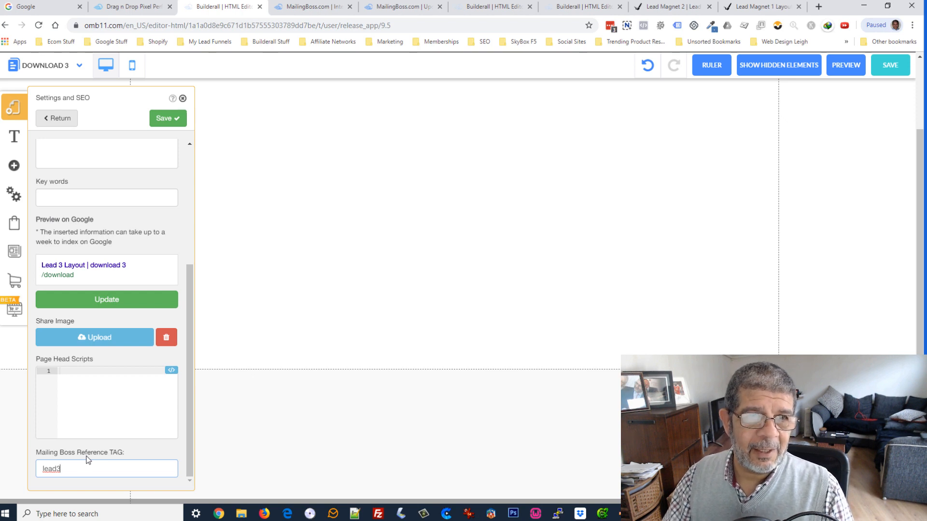
{"action": "left_click", "coordinate": [168, 118]}
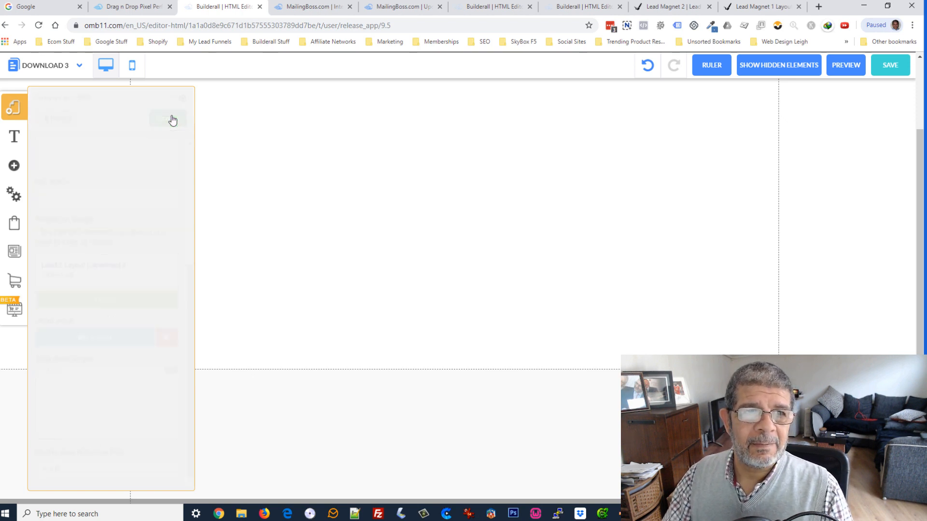
Save and publish the whole website
{"action": "left_click", "coordinate": [891, 63]}
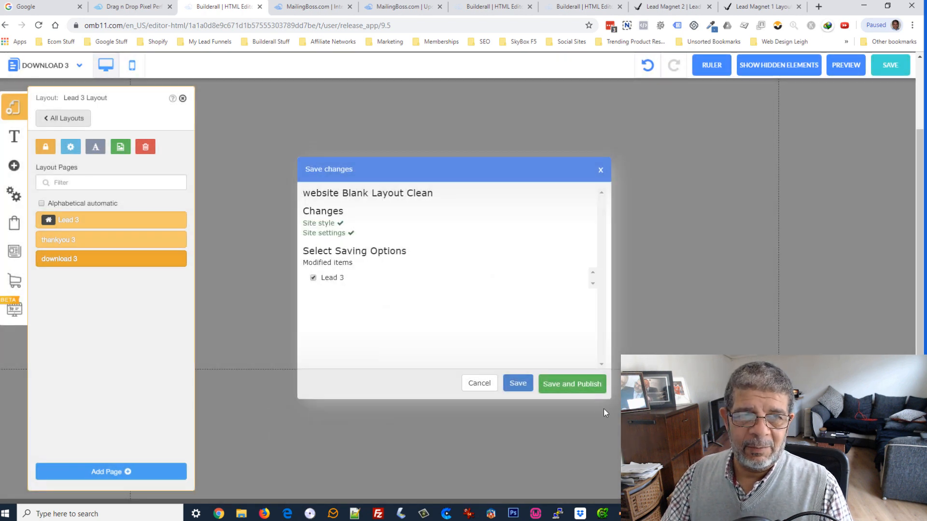
{"action": "left_click", "coordinate": [583, 385]}
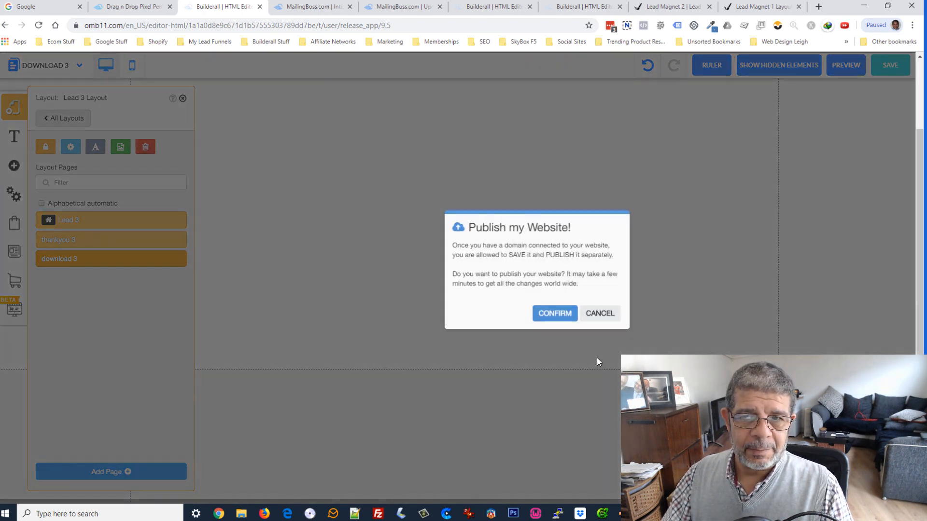
{"action": "left_click", "coordinate": [521, 295]}
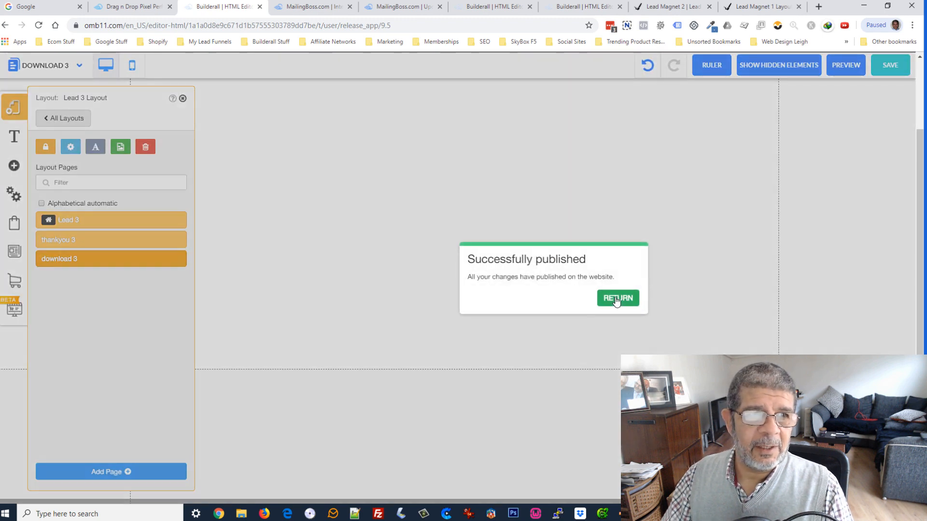
{"action": "left_click", "coordinate": [616, 300]}
{"action": "left_click", "coordinate": [16, 170]}
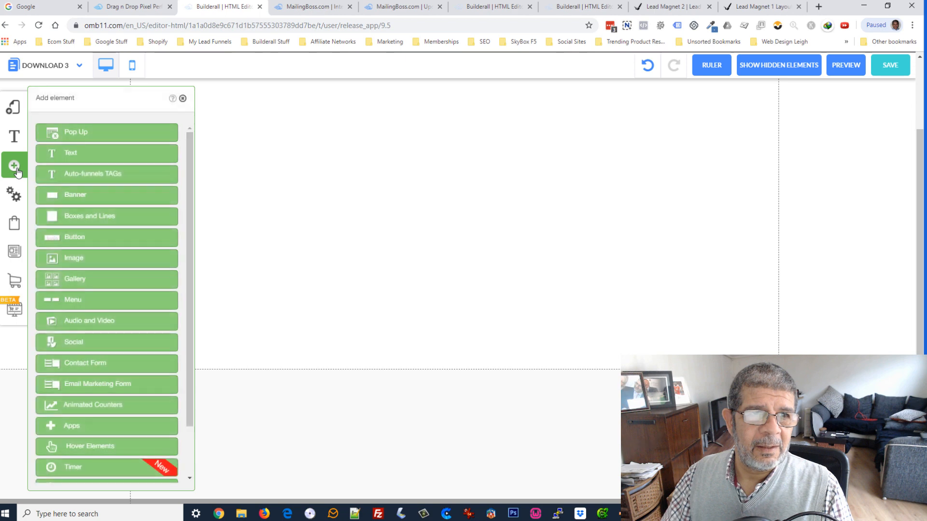
Add a heading reading 'Here is your download' and narrow its box to fit
{"action": "left_click", "coordinate": [103, 153]}
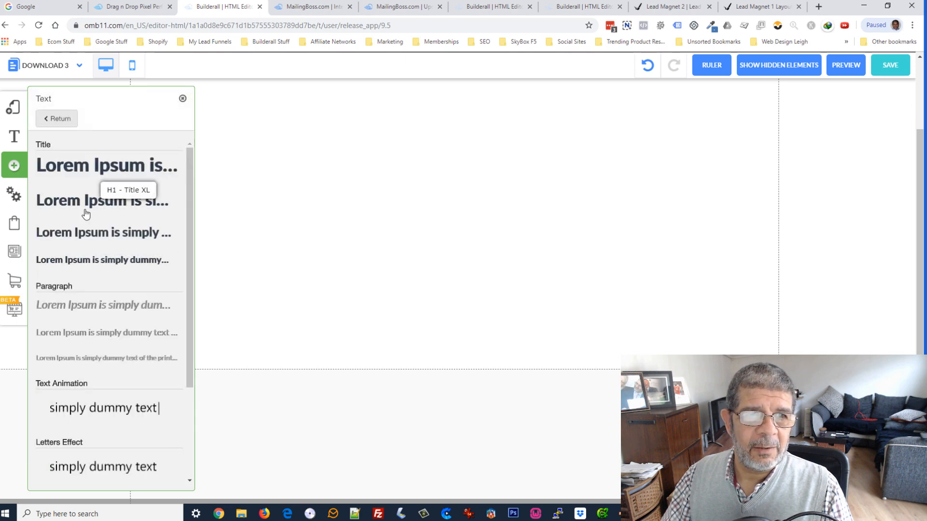
{"action": "left_click", "coordinate": [94, 202]}
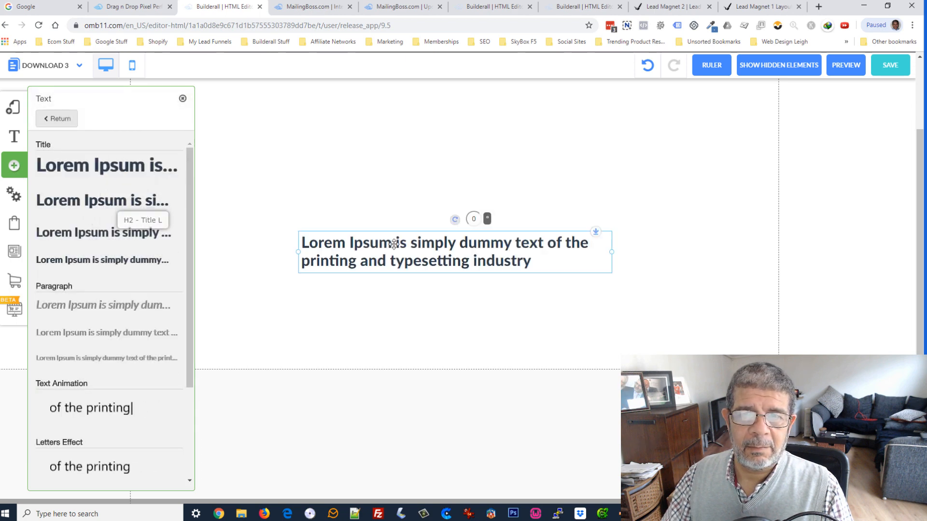
{"action": "double_click", "coordinate": [515, 263]}
{"action": "left_click_drag", "start_coordinate": [541, 266], "coordinate": [282, 238]}
{"action": "type", "text": "Here"}
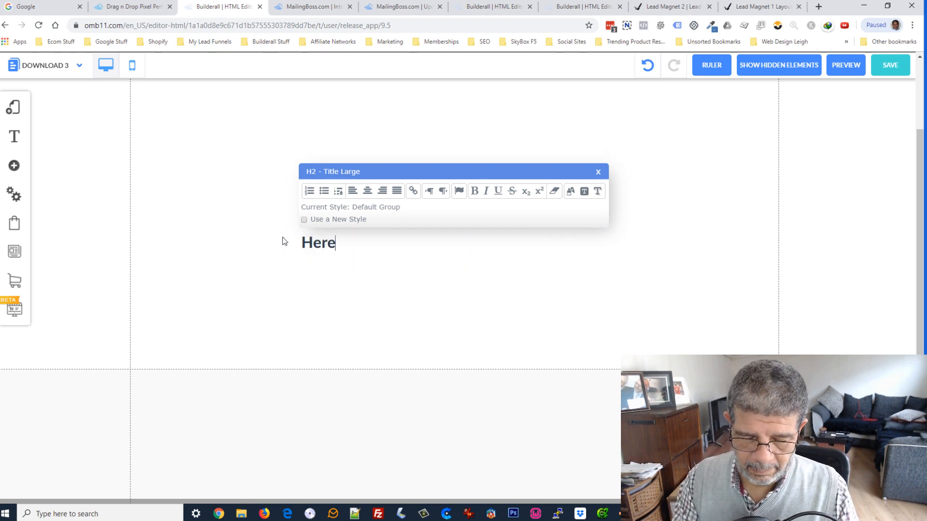
{"action": "type", "text": " is your "}
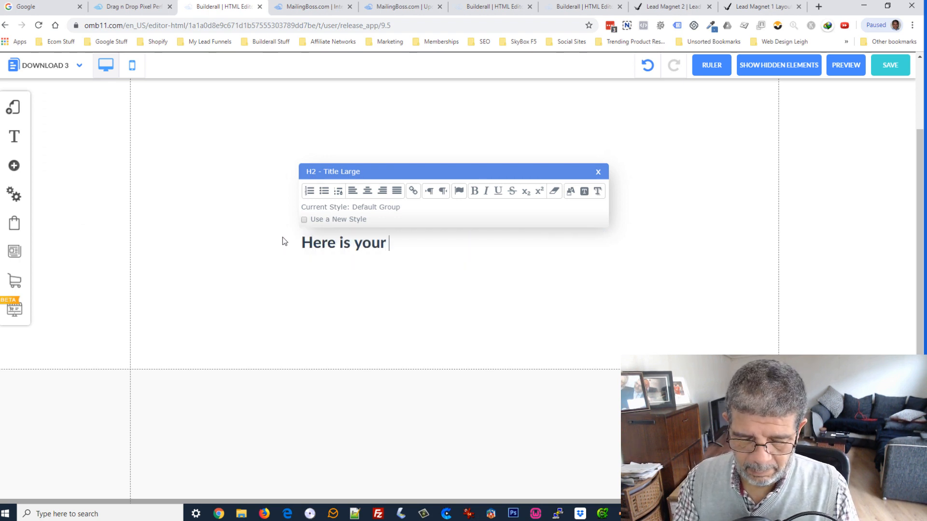
{"action": "type", "text": "download"}
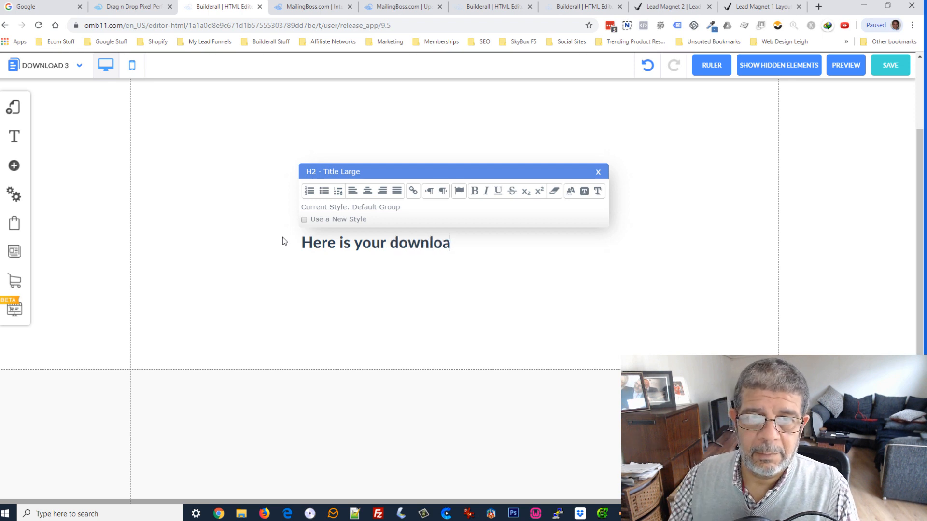
{"action": "left_click", "coordinate": [385, 297]}
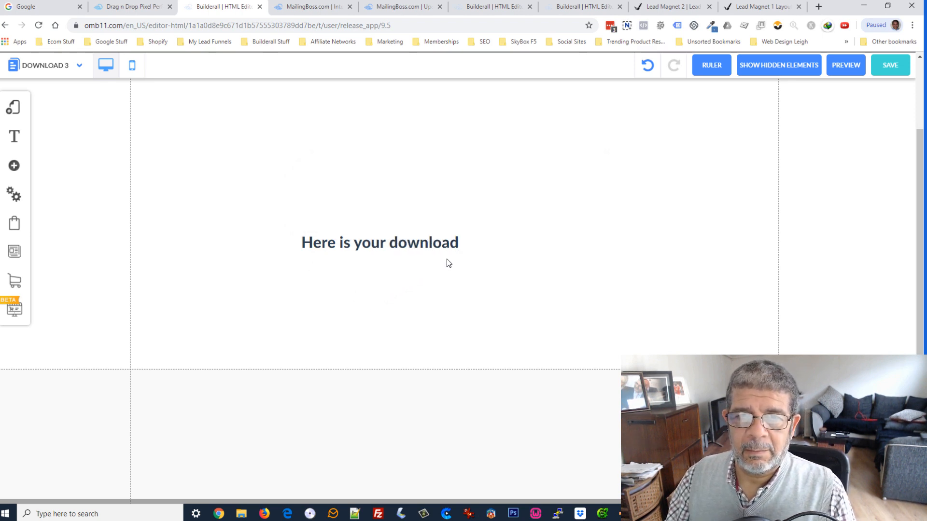
{"action": "left_click", "coordinate": [492, 246]}
{"action": "left_click_drag", "start_coordinate": [613, 245], "coordinate": [467, 214]}
Add a centre-aligned medium title reading 'Download 3'
{"action": "left_click", "coordinate": [22, 168]}
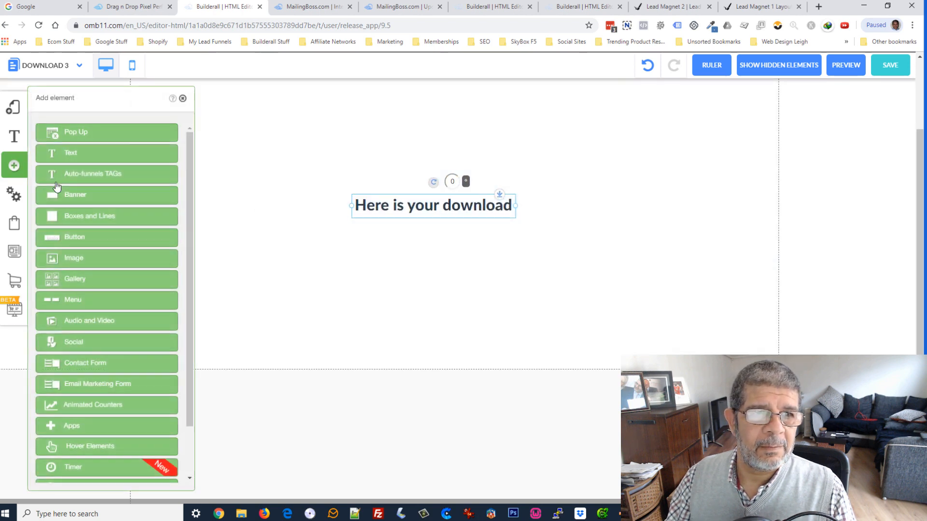
{"action": "left_click", "coordinate": [82, 152]}
{"action": "left_click", "coordinate": [122, 237]}
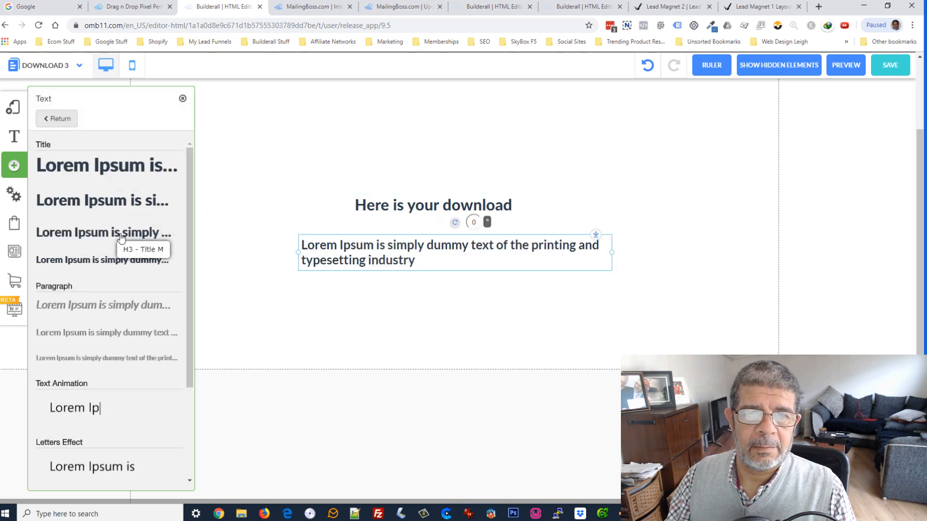
{"action": "left_click", "coordinate": [435, 264]}
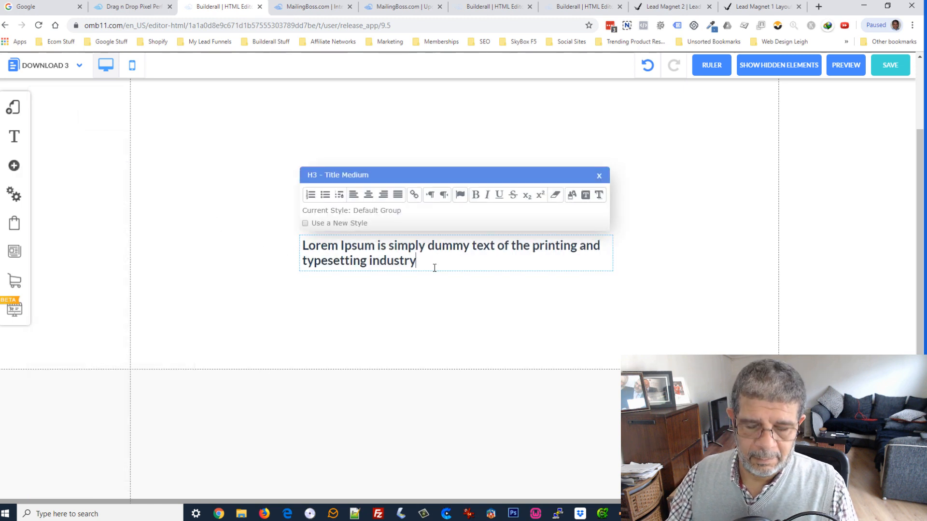
{"action": "left_click_drag", "start_coordinate": [435, 264], "coordinate": [285, 250]}
{"action": "type", "text": "Do"}
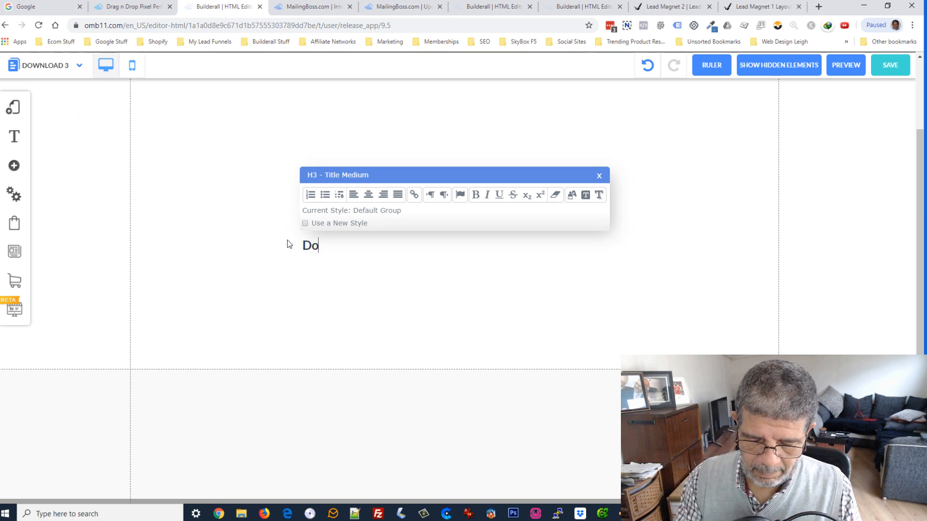
{"action": "type", "text": "wnload 3"}
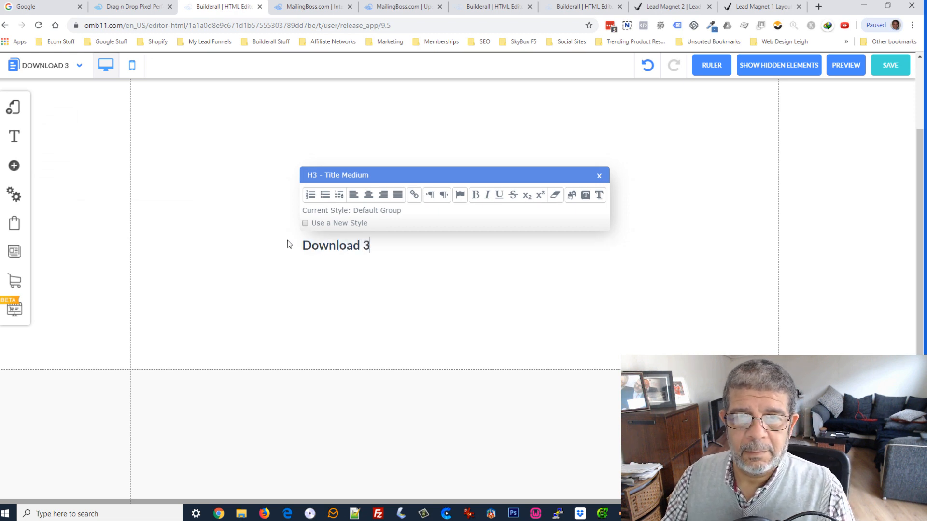
{"action": "left_click", "coordinate": [412, 252]}
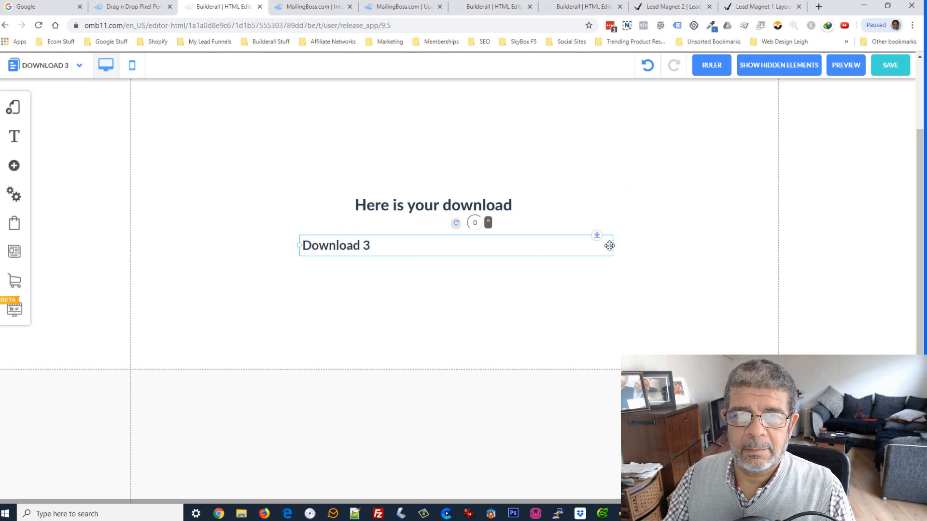
{"action": "double_click", "coordinate": [561, 248]}
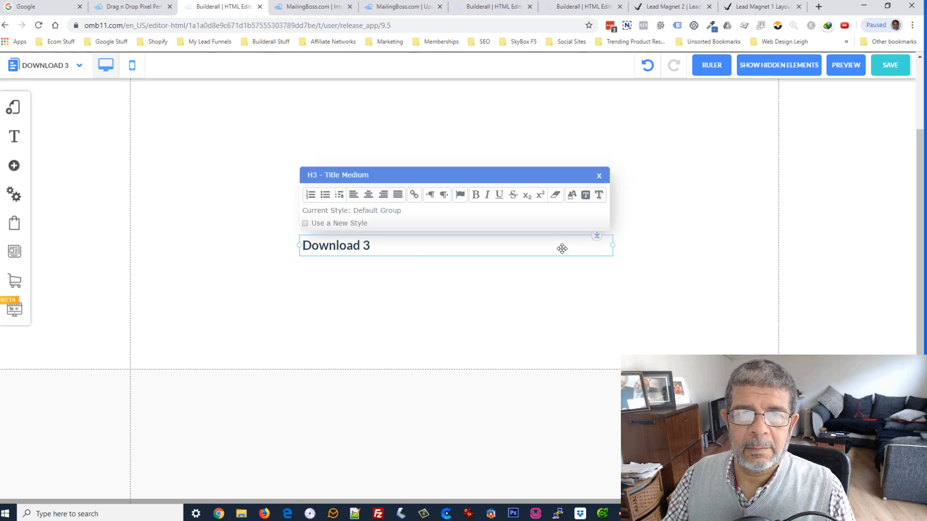
{"action": "left_click", "coordinate": [369, 194]}
{"action": "left_click", "coordinate": [476, 275]}
Place 'Download 3' near the top with 'Here is your download' just beneath it
{"action": "left_click_drag", "start_coordinate": [474, 254], "coordinate": [457, 137]}
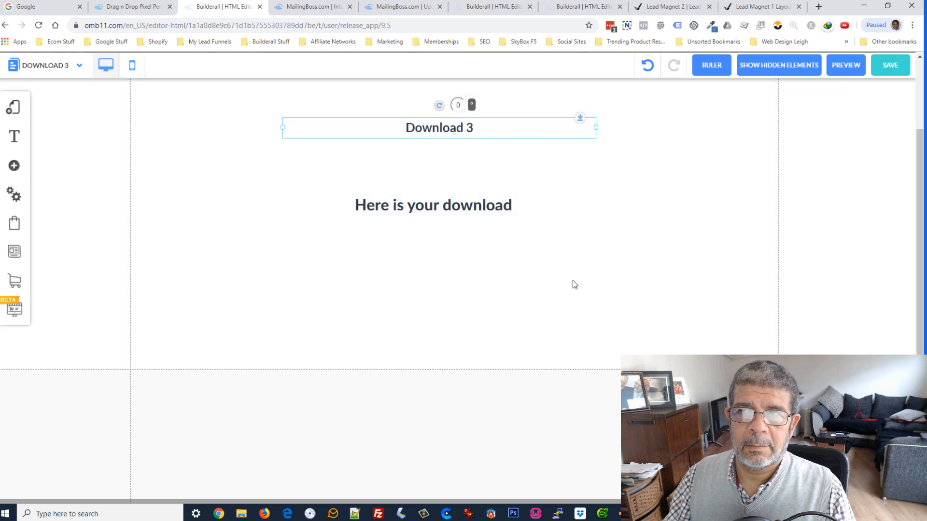
{"action": "left_click_drag", "start_coordinate": [432, 212], "coordinate": [431, 172]}
{"action": "left_click_drag", "start_coordinate": [452, 293], "coordinate": [444, 217]}
Save and publish the download 3 page changes
{"action": "left_click", "coordinate": [881, 70]}
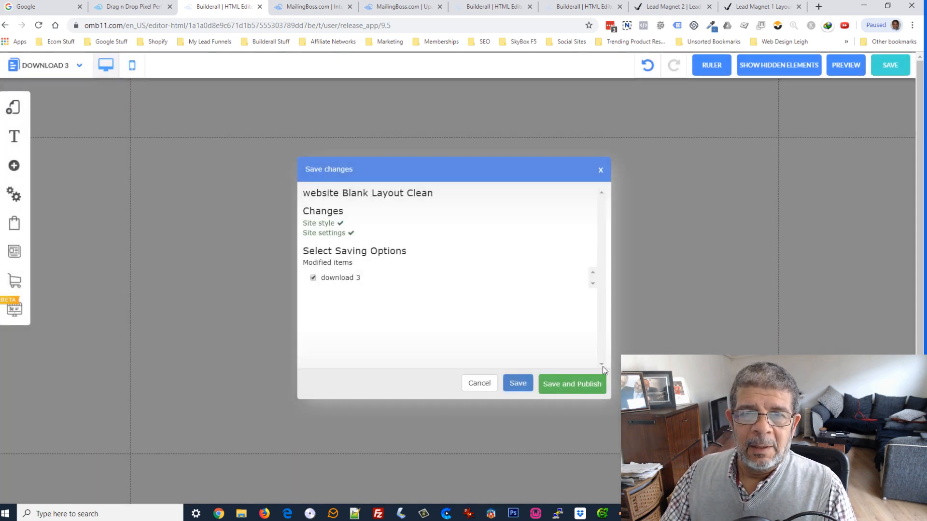
{"action": "left_click", "coordinate": [586, 384]}
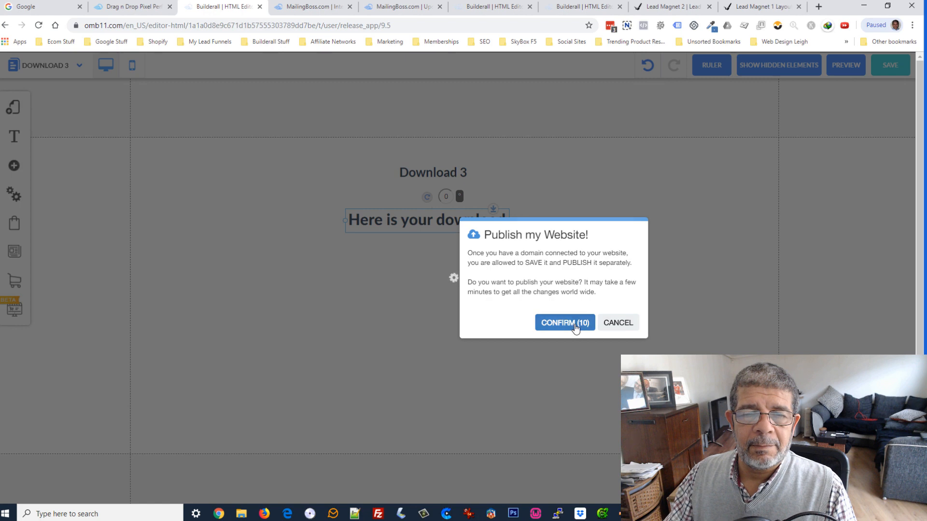
{"action": "left_click", "coordinate": [574, 323]}
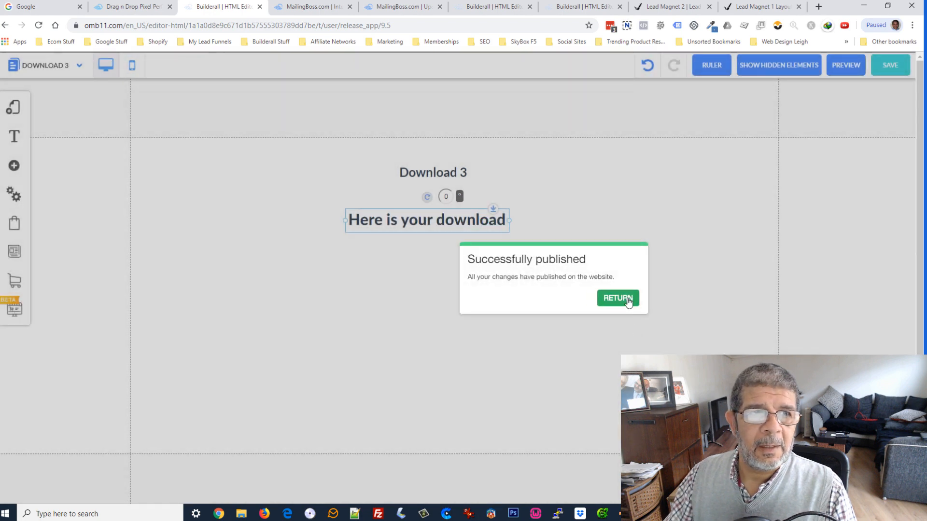
{"action": "left_click", "coordinate": [618, 299]}
Open the thankyou 3 page settings from the Lead 3 Layout
{"action": "left_click", "coordinate": [13, 108]}
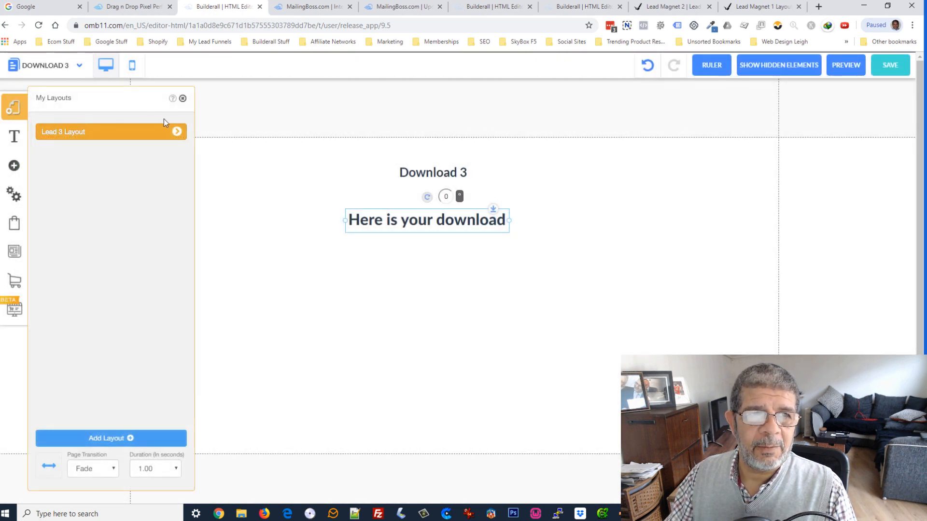
{"action": "left_click", "coordinate": [177, 131]}
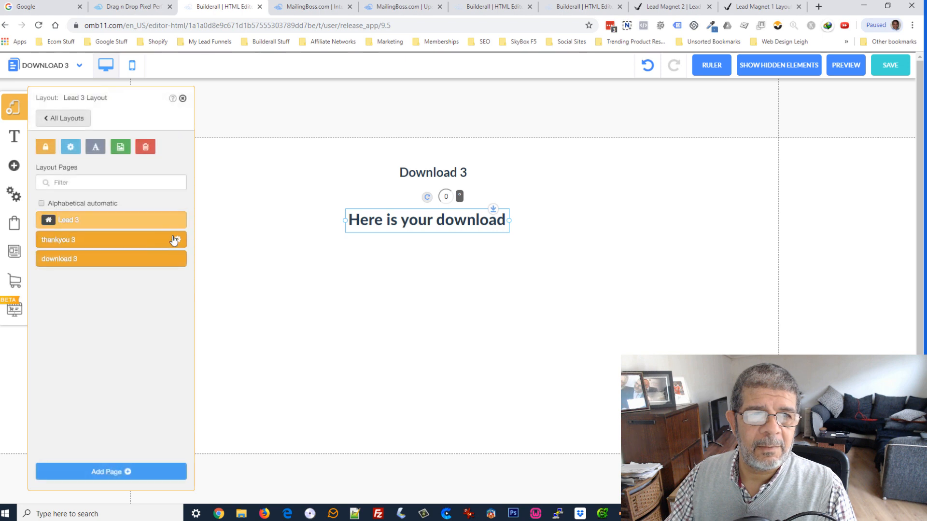
{"action": "left_click", "coordinate": [178, 240]}
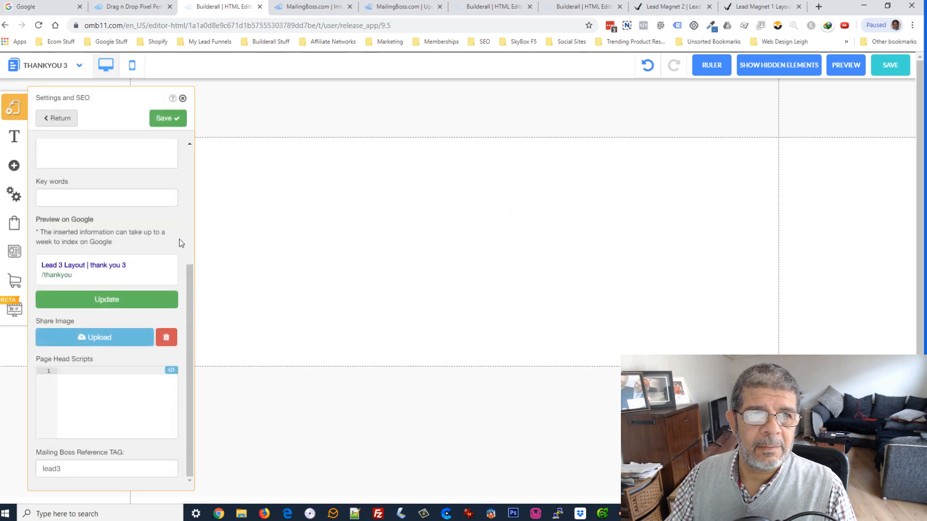
Add a centred large 'Thank you' heading near the top of the page
{"action": "left_click", "coordinate": [167, 121]}
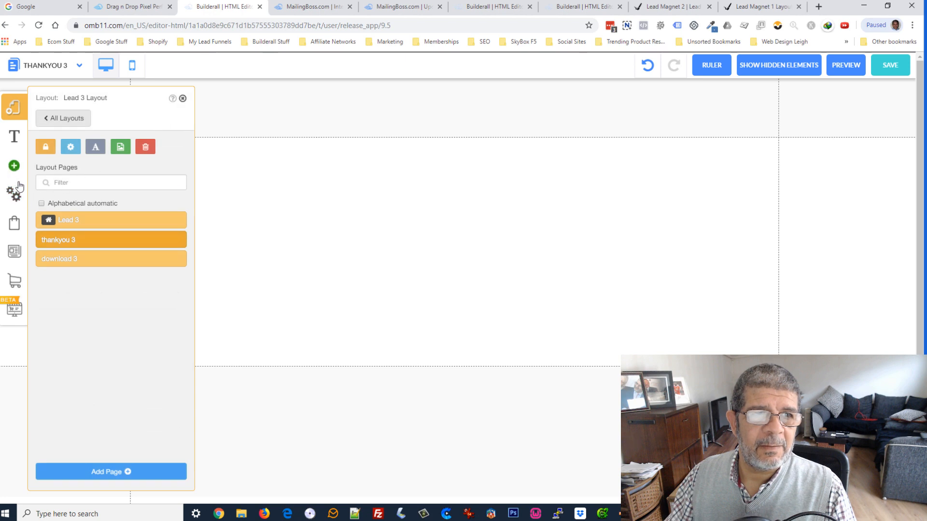
{"action": "left_click", "coordinate": [14, 165]}
{"action": "left_click", "coordinate": [91, 157]}
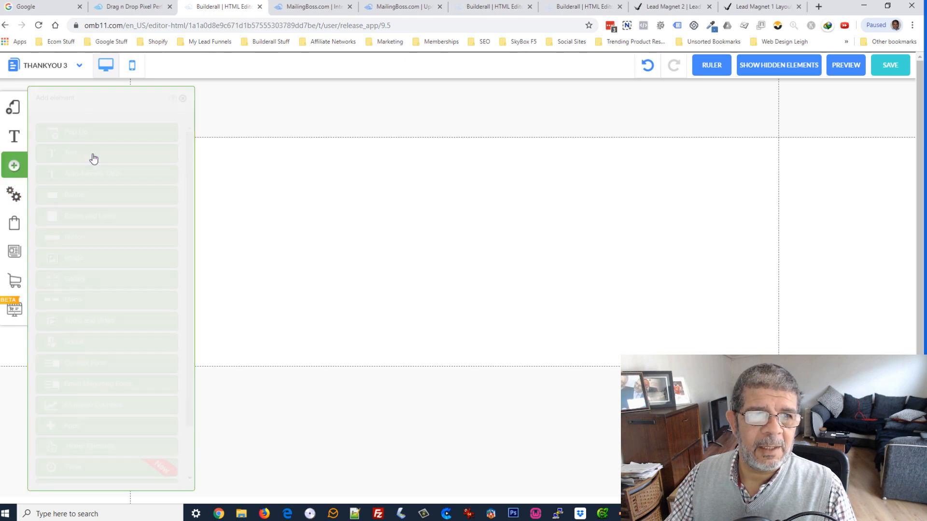
{"action": "left_click", "coordinate": [103, 203]}
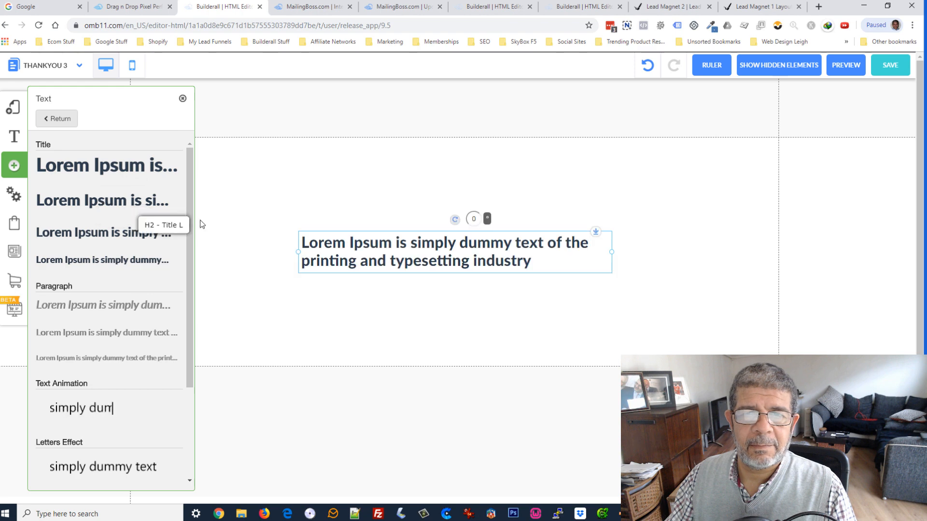
{"action": "left_click_drag", "start_coordinate": [551, 263], "coordinate": [297, 240]}
{"action": "type", "text": "Thank you"}
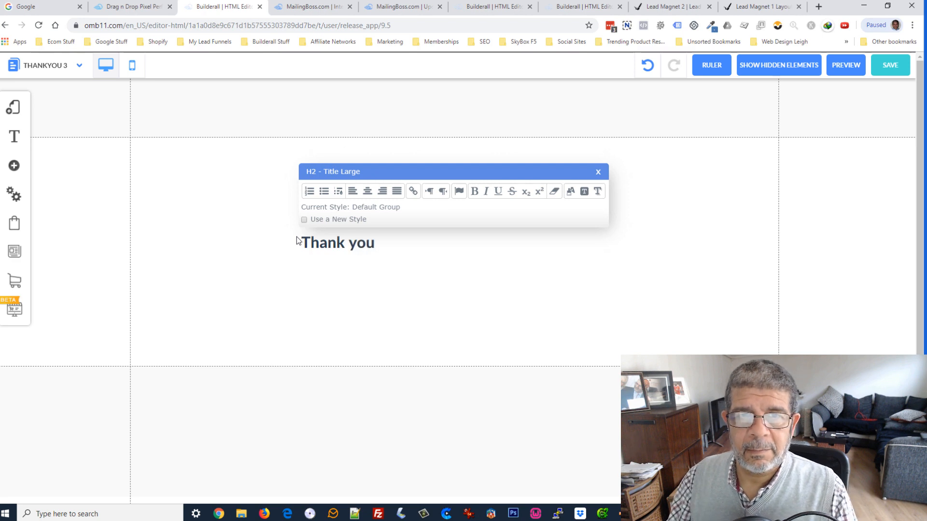
{"action": "left_click", "coordinate": [367, 191]}
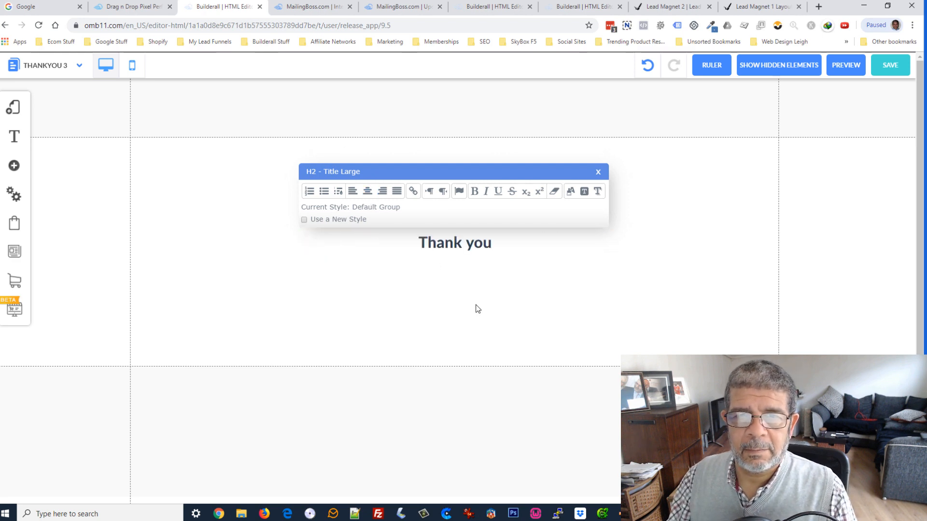
{"action": "left_click", "coordinate": [471, 248]}
{"action": "left_click_drag", "start_coordinate": [471, 247], "coordinate": [458, 174]}
{"action": "left_click", "coordinate": [450, 225]}
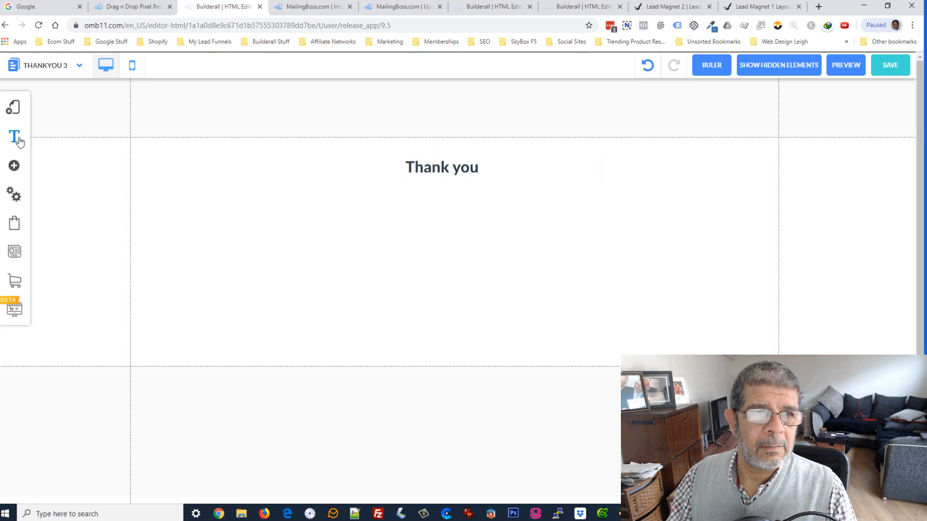
Add a small title 'Thank you page, what to do next' below and fit its box
{"action": "left_click", "coordinate": [14, 166]}
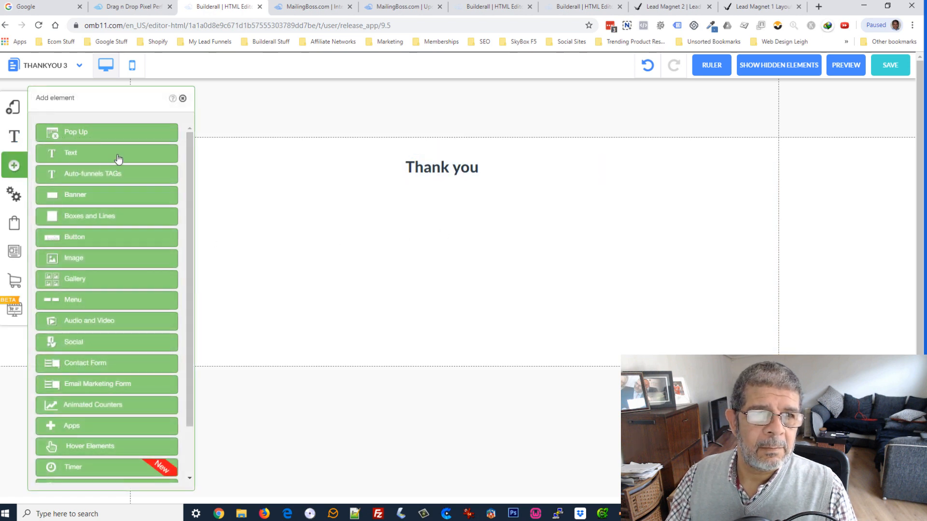
{"action": "left_click", "coordinate": [118, 153]}
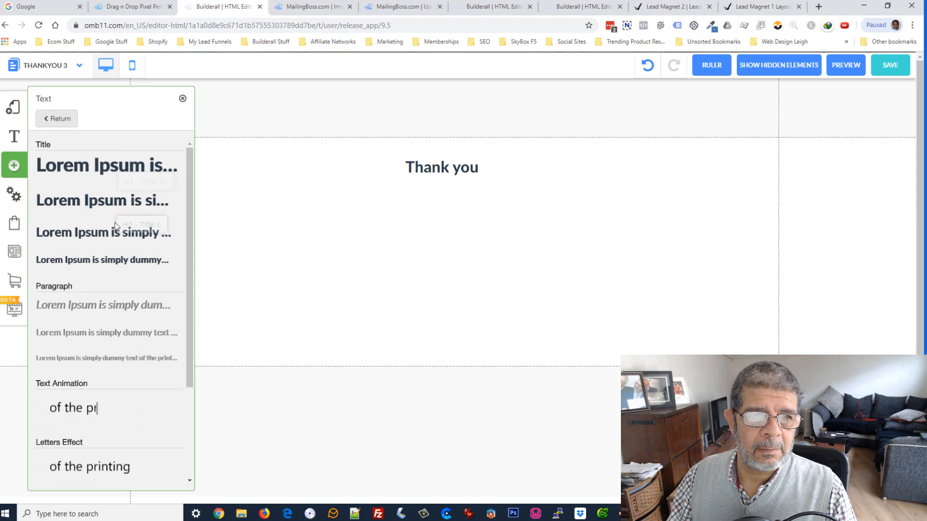
{"action": "left_click", "coordinate": [121, 266]}
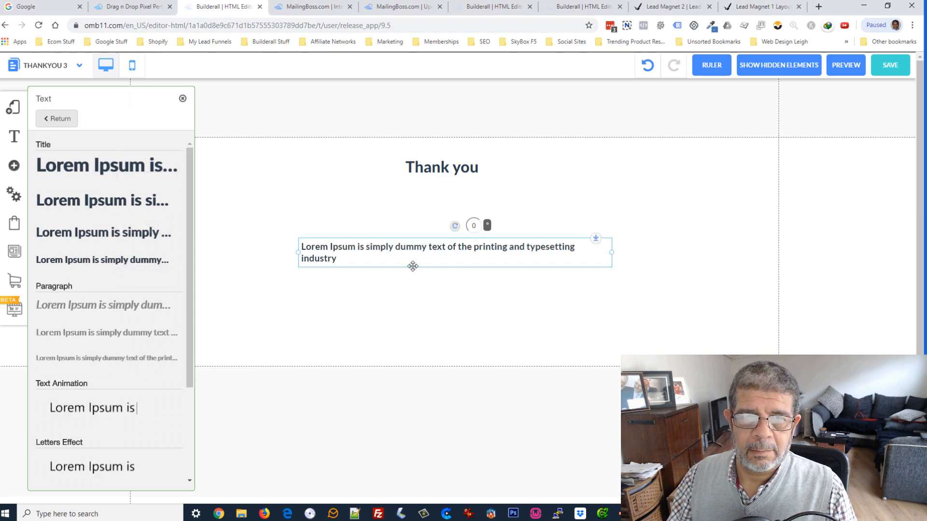
{"action": "double_click", "coordinate": [412, 265]}
{"action": "key", "text": "ctrl+a"}
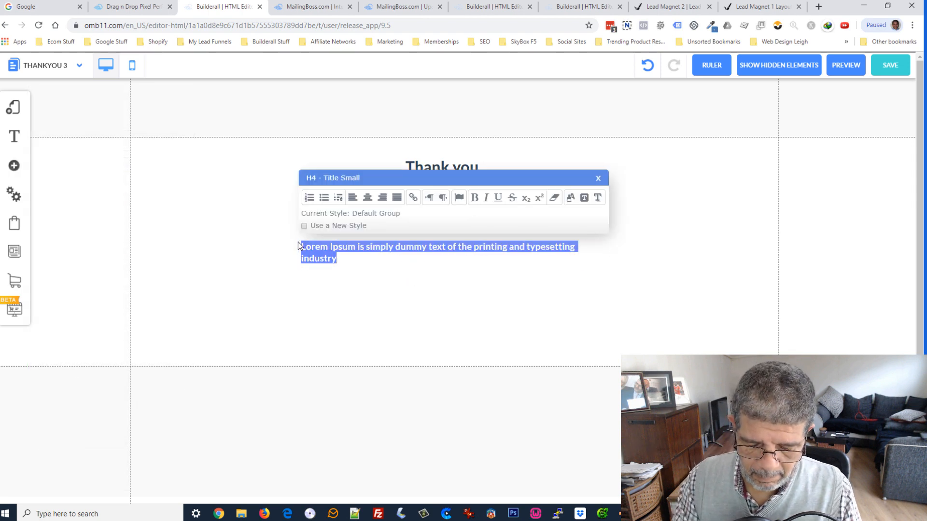
{"action": "type", "text": "Thank you page"}
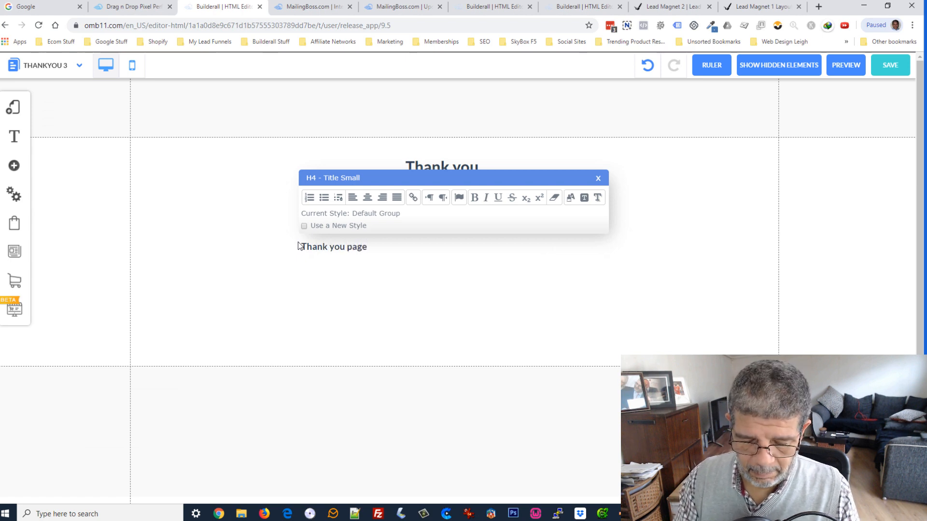
{"action": "type", "text": "o do next"}
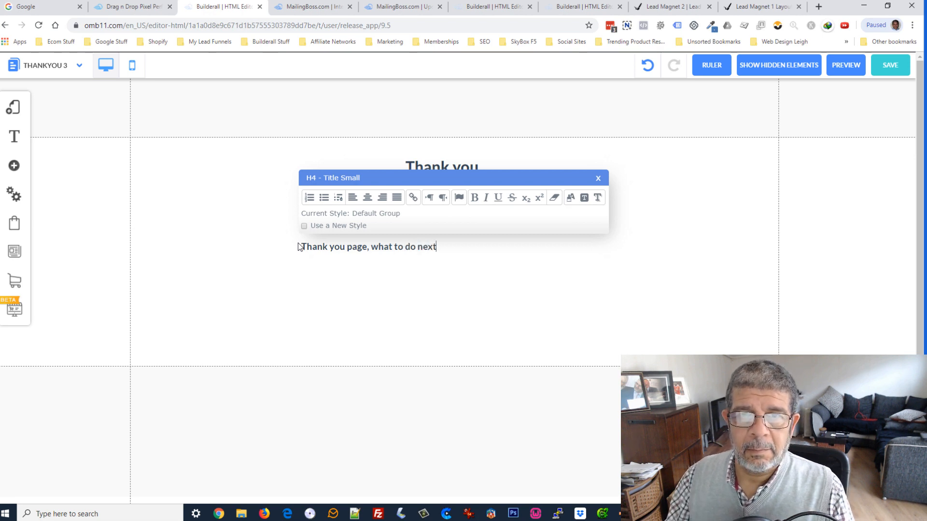
{"action": "left_click", "coordinate": [386, 284]}
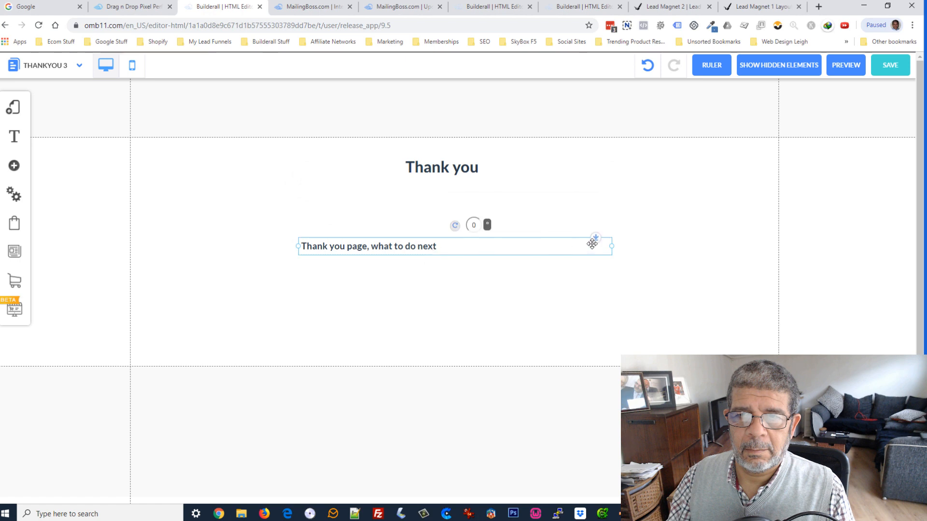
{"action": "left_click_drag", "start_coordinate": [615, 251], "coordinate": [469, 231]}
Change the heading to 'Thank you 3' and save the page
{"action": "left_click", "coordinate": [477, 169]}
{"action": "left_click", "coordinate": [493, 169]}
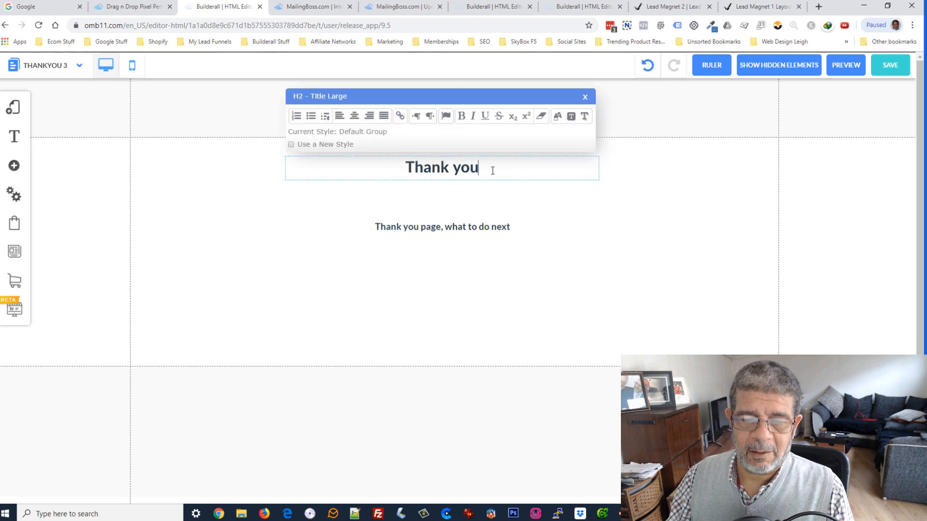
{"action": "left_click", "coordinate": [582, 270]}
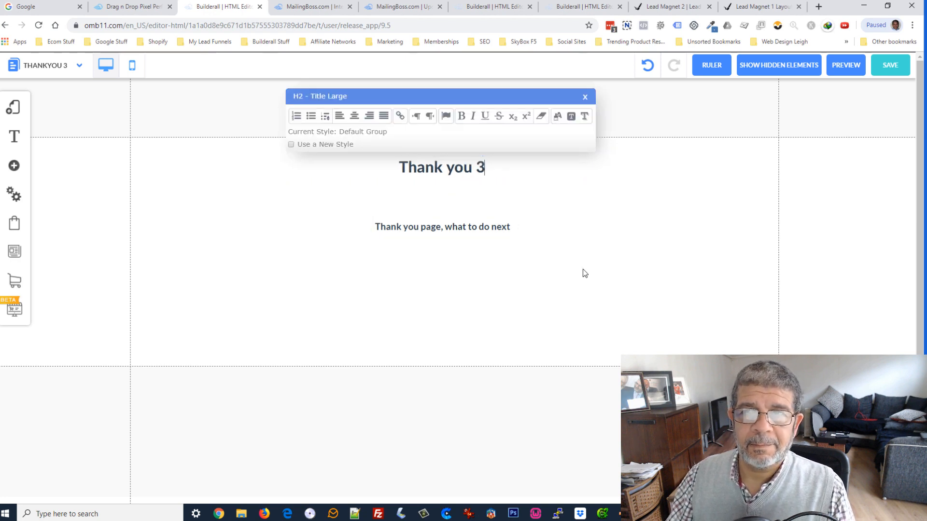
{"action": "key", "text": "ctrl+s"}
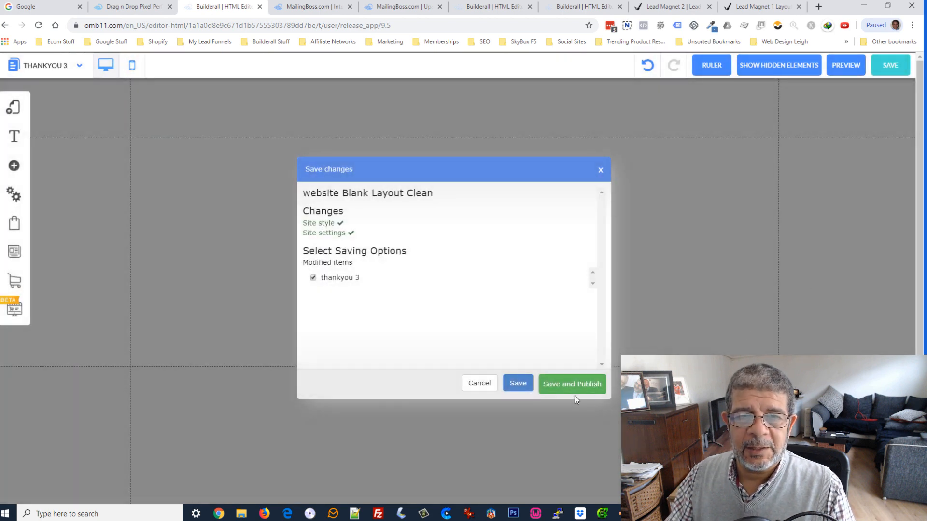
Publish the saved thankyou 3 page changes
{"action": "left_click", "coordinate": [573, 387]}
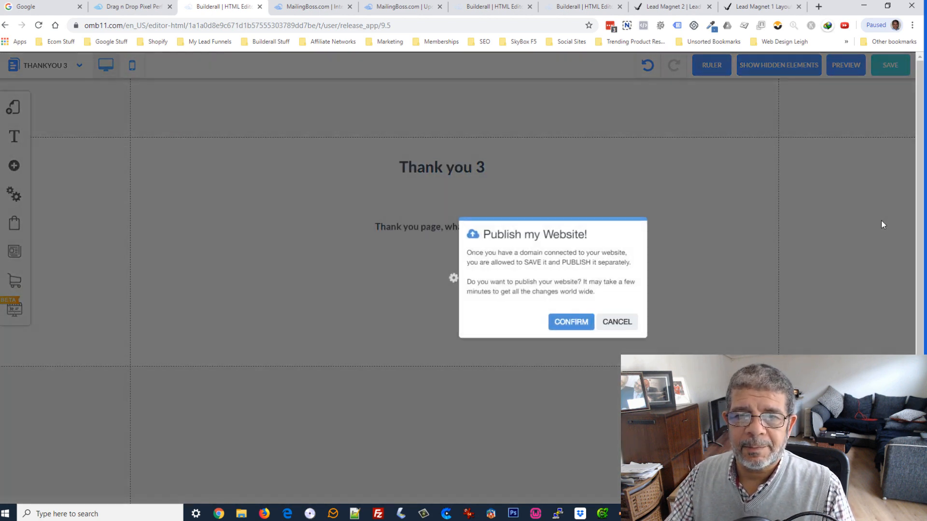
{"action": "left_click", "coordinate": [563, 321]}
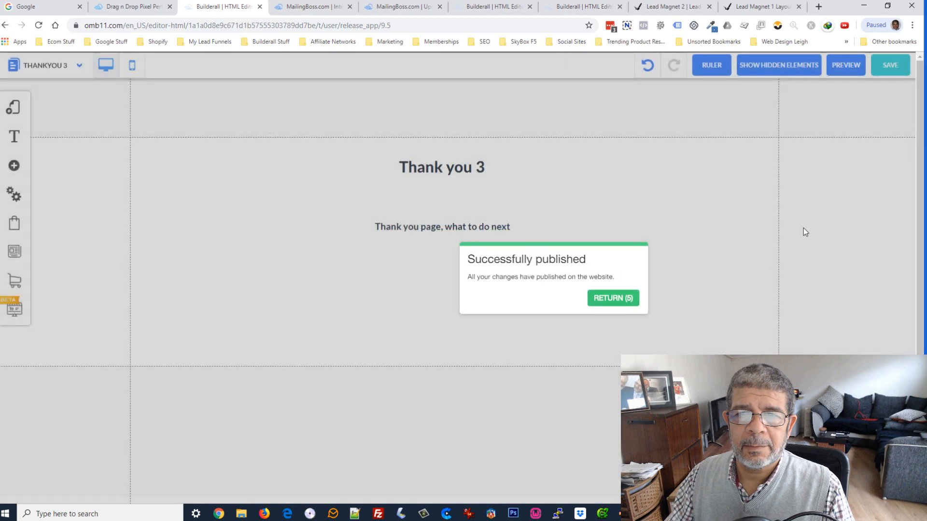
{"action": "left_click", "coordinate": [612, 299]}
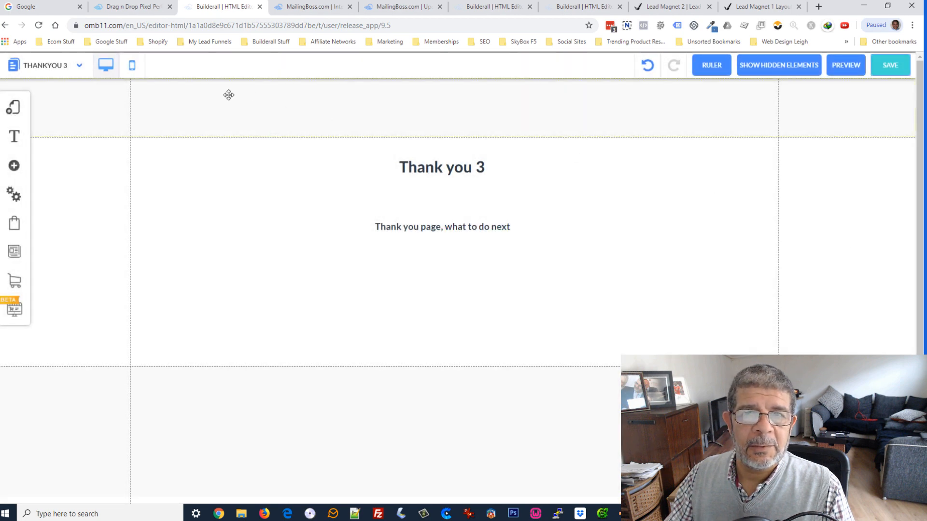
In the mobile layout, move the Thank you 3 heading and its text into the phone section
{"action": "left_click", "coordinate": [131, 68]}
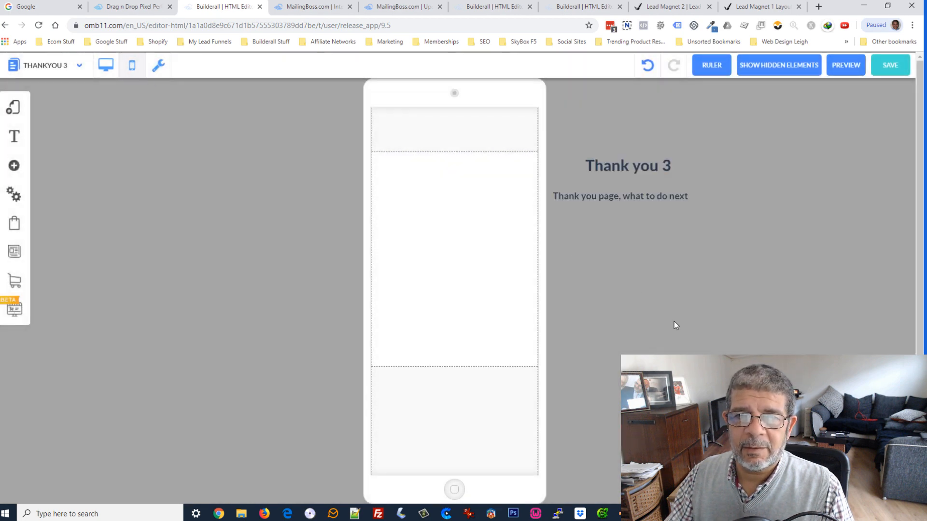
{"action": "left_click_drag", "start_coordinate": [651, 199], "coordinate": [477, 226]}
{"action": "left_click_drag", "start_coordinate": [625, 178], "coordinate": [459, 193]}
{"action": "left_click", "coordinate": [461, 227]}
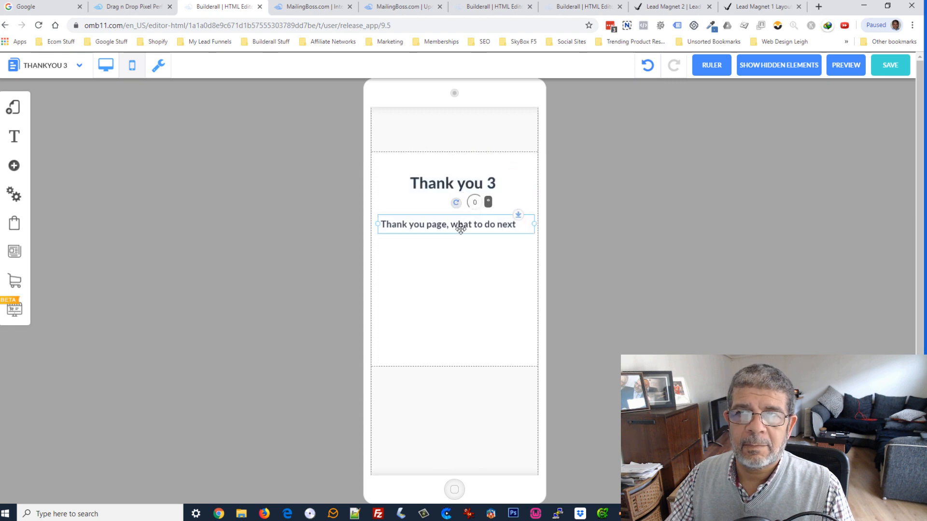
Save and publish the mobile fixes, then check mobile view and return to desktop
{"action": "left_click", "coordinate": [890, 64]}
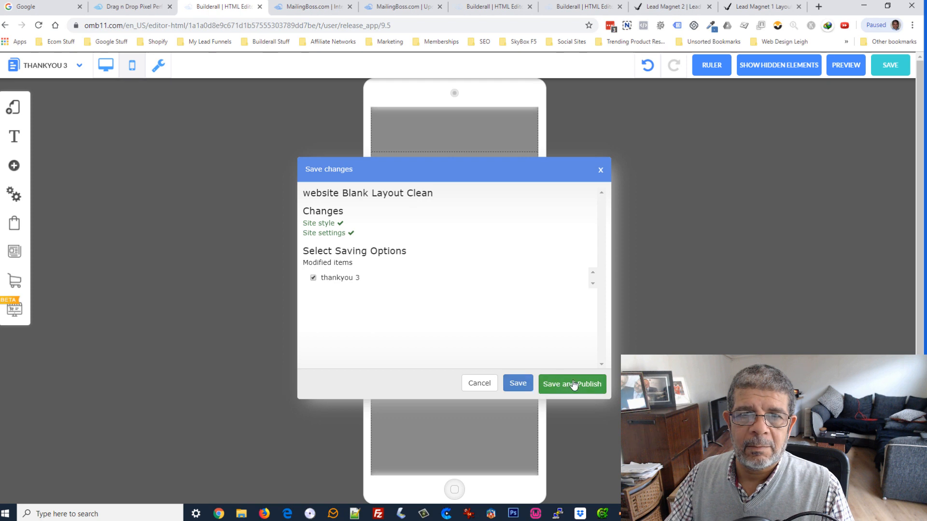
{"action": "left_click", "coordinate": [585, 383]}
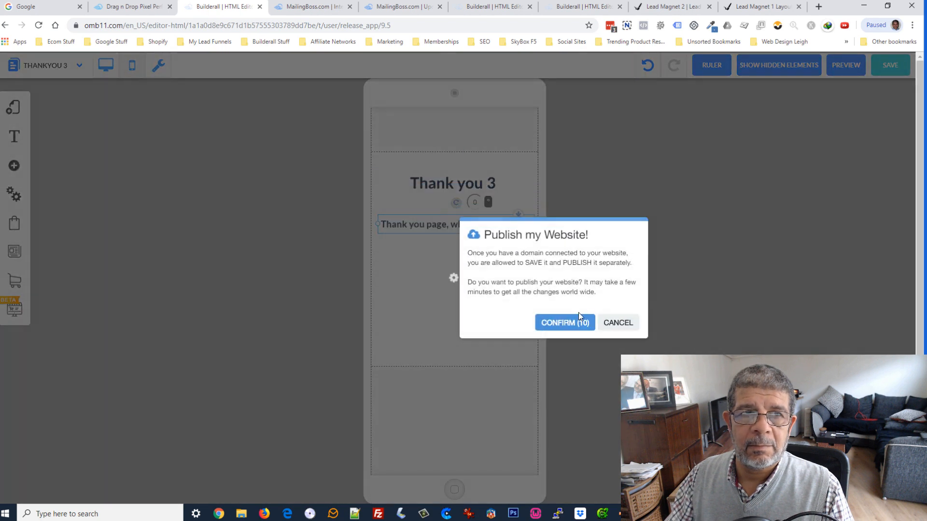
{"action": "left_click", "coordinate": [575, 327]}
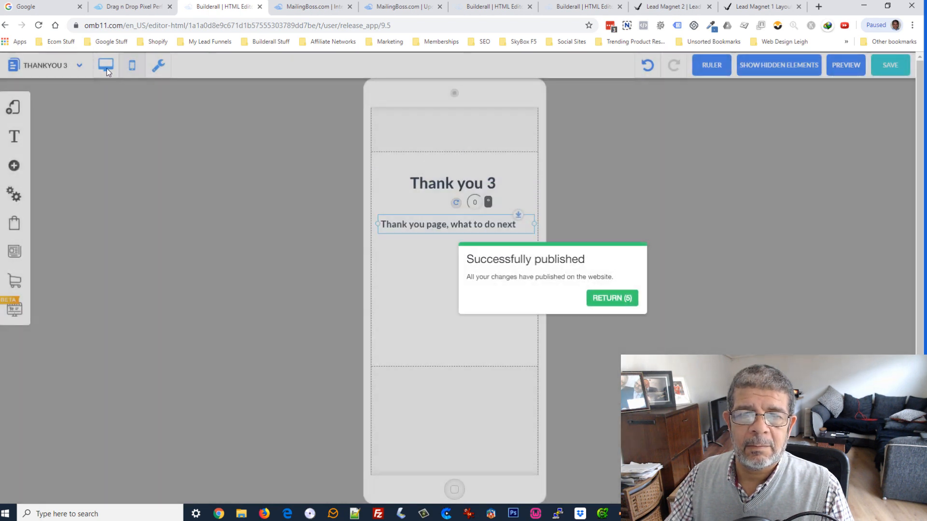
{"action": "left_click", "coordinate": [606, 297]}
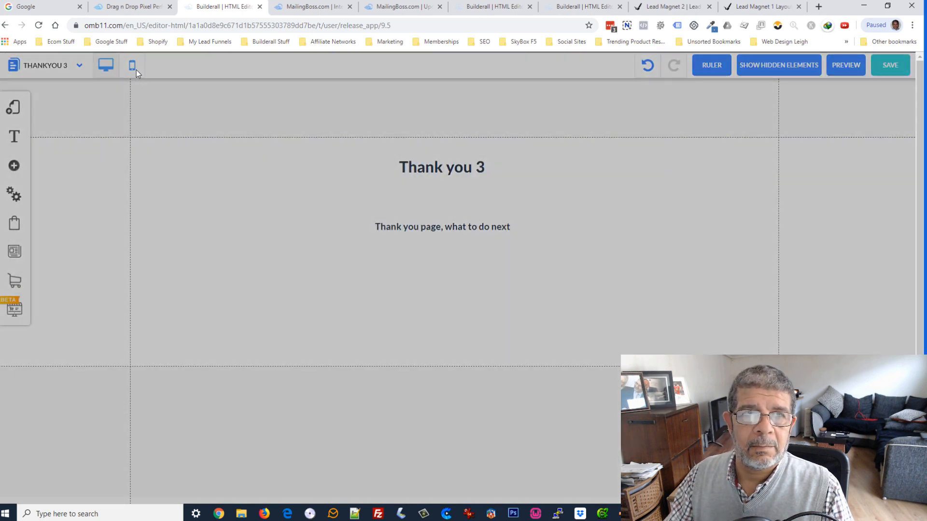
{"action": "left_click", "coordinate": [136, 70]}
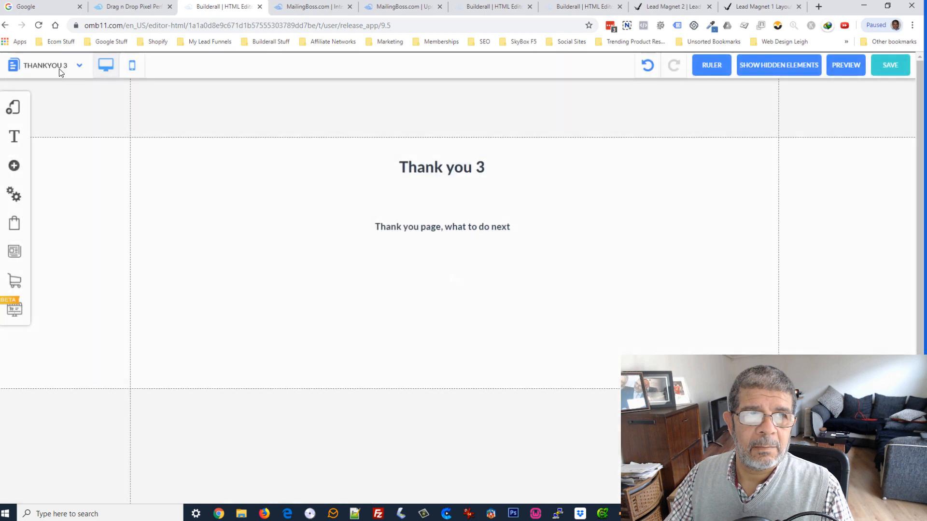
{"action": "left_click", "coordinate": [59, 69]}
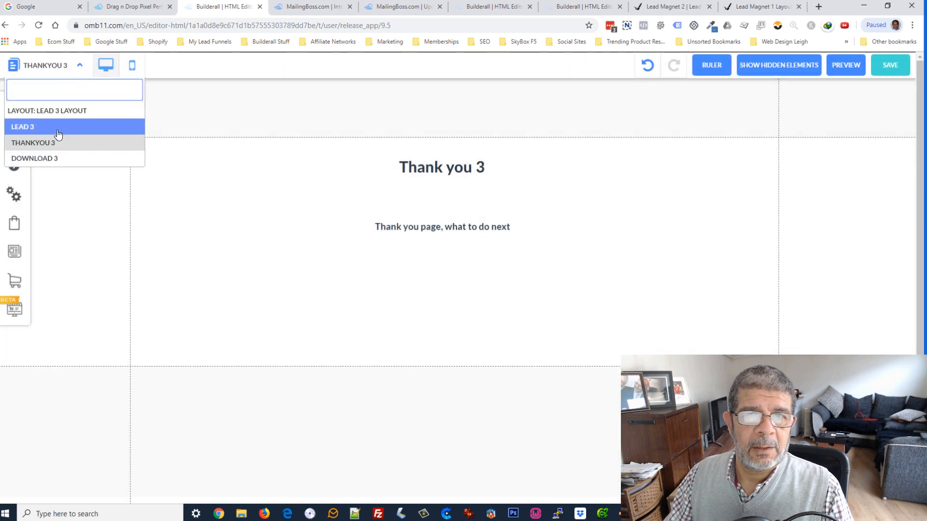
On download 3's mobile layout, centre 'Here is your download' and place 'Download 3' above it
{"action": "left_click", "coordinate": [52, 160]}
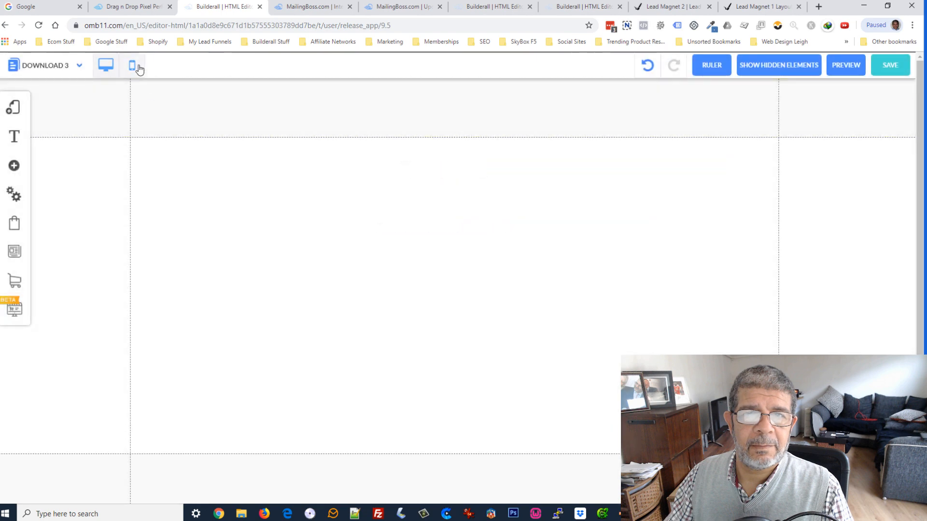
{"action": "left_click", "coordinate": [138, 69]}
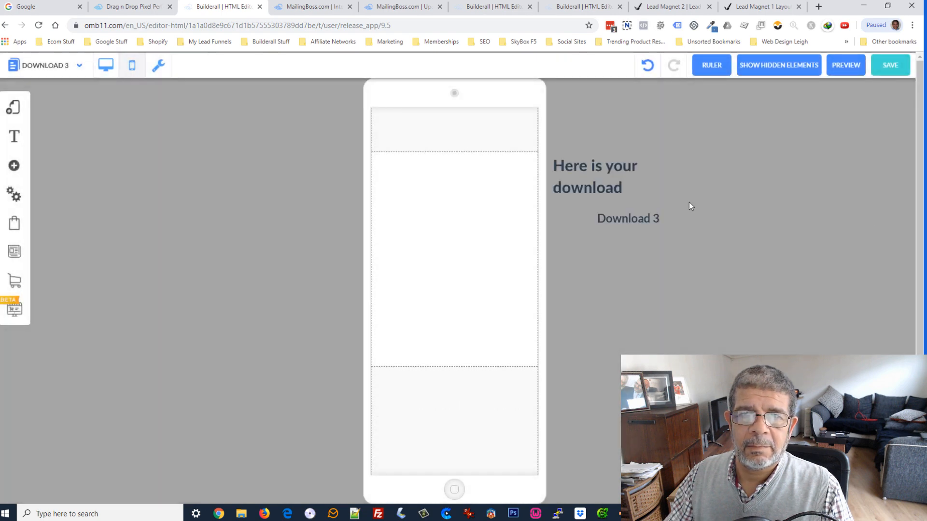
{"action": "left_click_drag", "start_coordinate": [583, 184], "coordinate": [432, 243]}
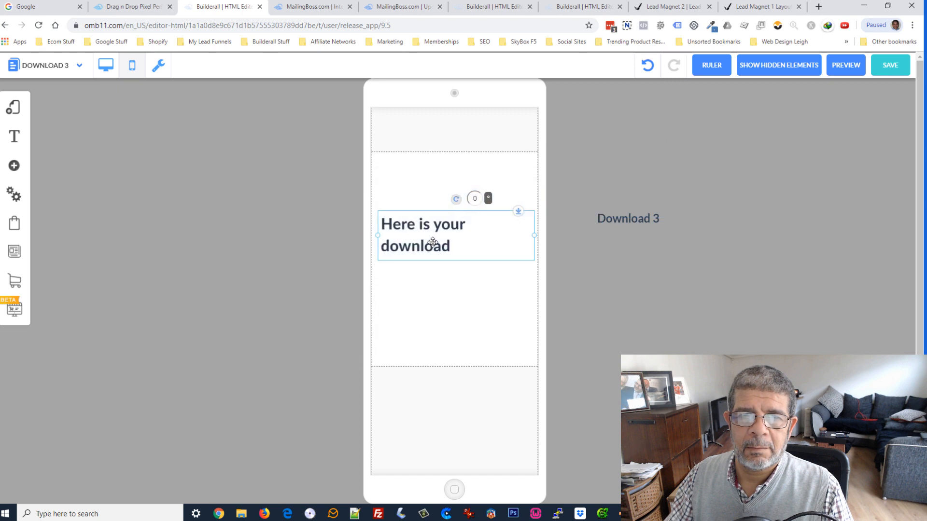
{"action": "double_click", "coordinate": [432, 242]}
{"action": "left_click", "coordinate": [446, 172]}
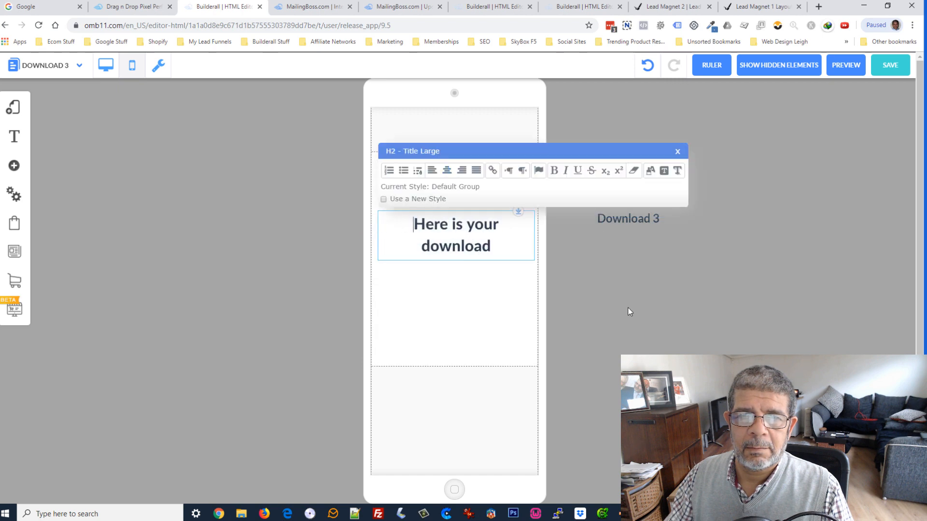
{"action": "left_click", "coordinate": [632, 224]}
{"action": "left_click_drag", "start_coordinate": [632, 224], "coordinate": [461, 184]}
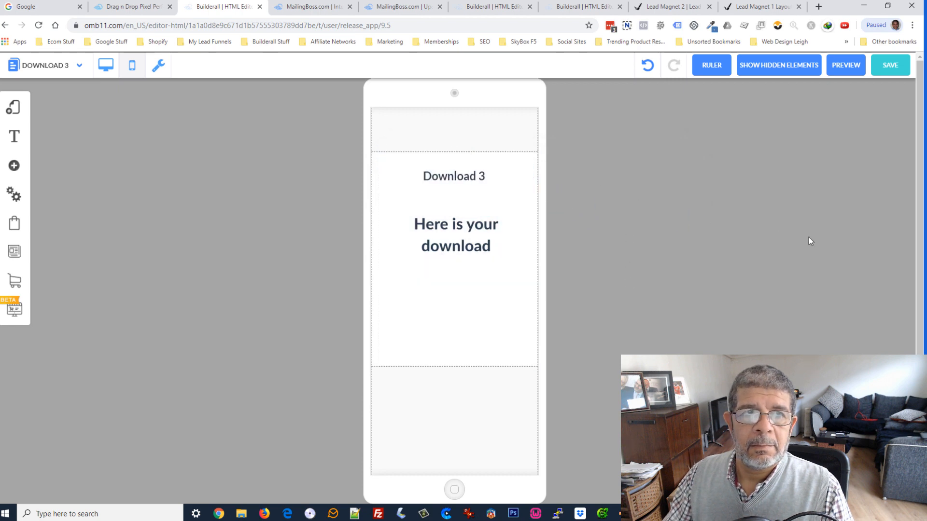
Save the download 3 page without publishing
{"action": "left_click", "coordinate": [107, 65]}
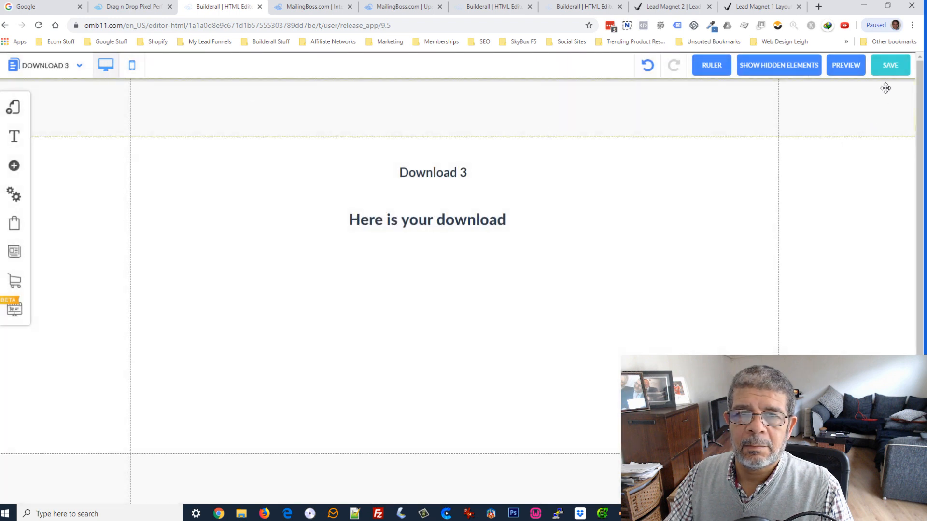
{"action": "left_click", "coordinate": [889, 68]}
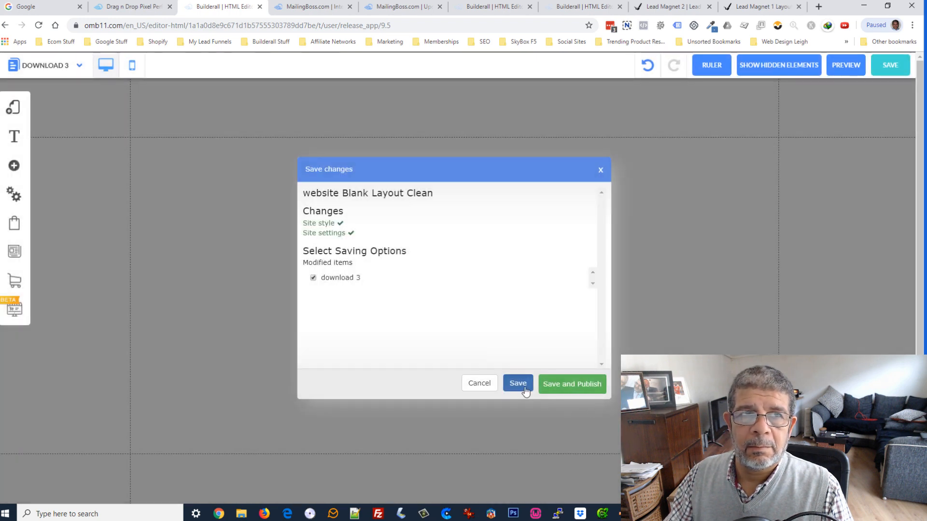
{"action": "left_click", "coordinate": [518, 383]}
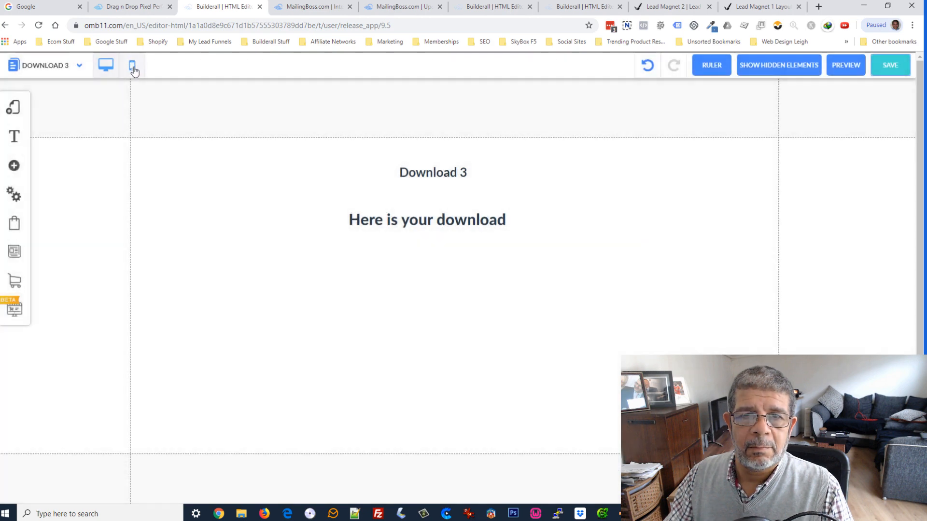
{"action": "left_click", "coordinate": [131, 68]}
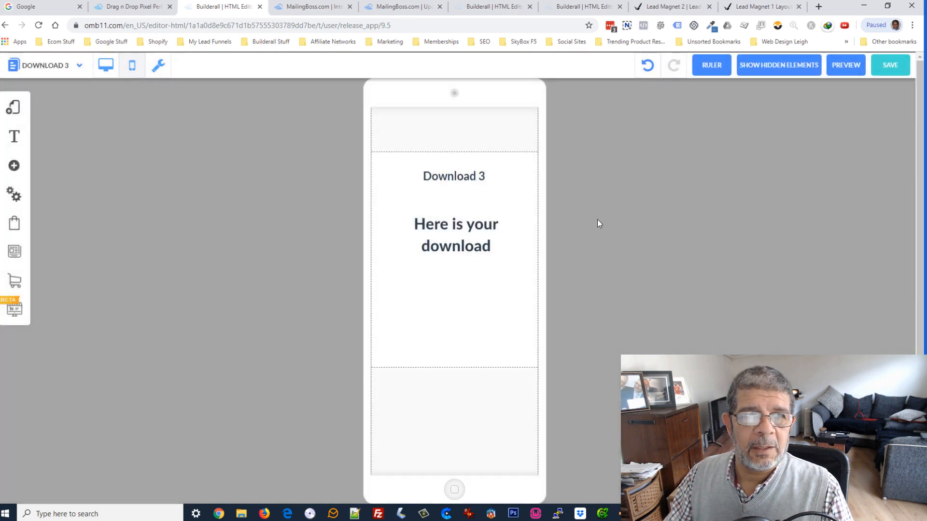
Open the Lead 3 opt-in page from the Lead 3 Layout in desktop view
{"action": "left_click", "coordinate": [14, 110]}
{"action": "left_click", "coordinate": [93, 143]}
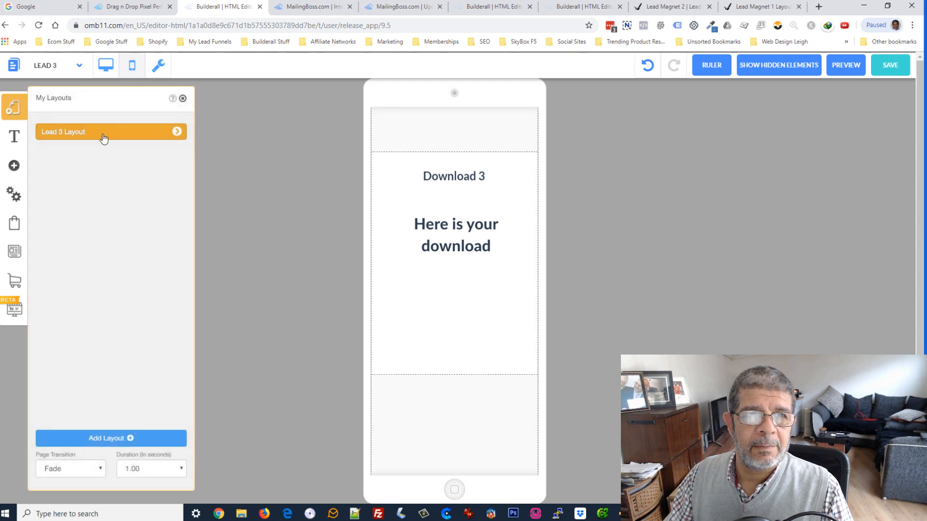
{"action": "left_click", "coordinate": [177, 132]}
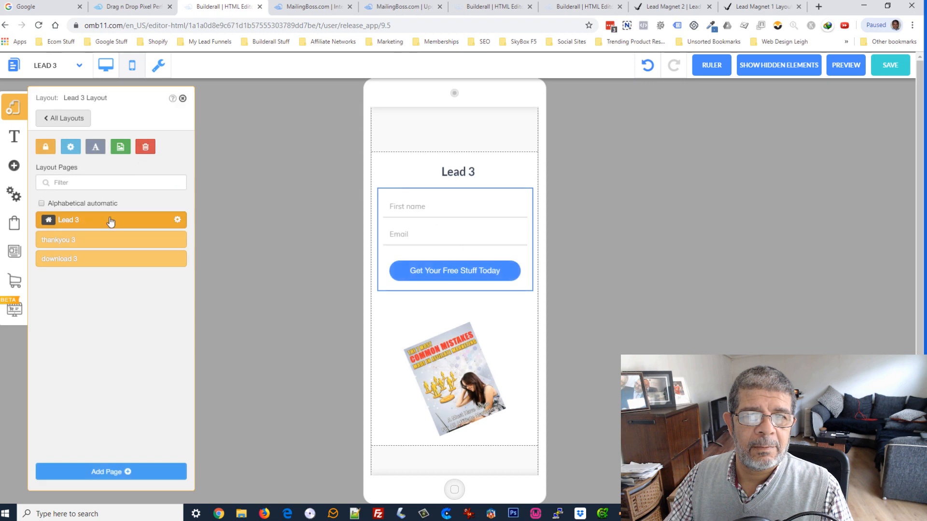
{"action": "left_click", "coordinate": [727, 265]}
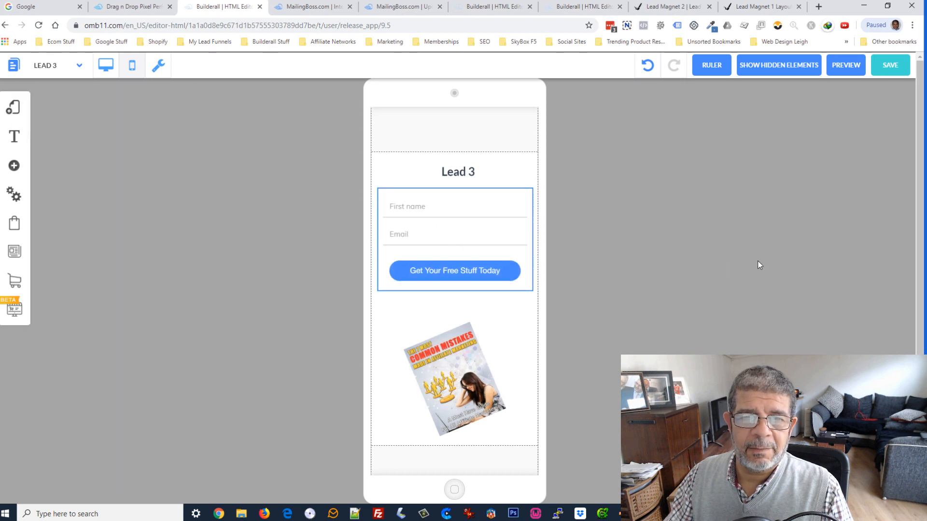
{"action": "scroll", "coordinate": [746, 268], "scroll_direction": "down", "scroll_amount": 1}
{"action": "left_click", "coordinate": [111, 70]}
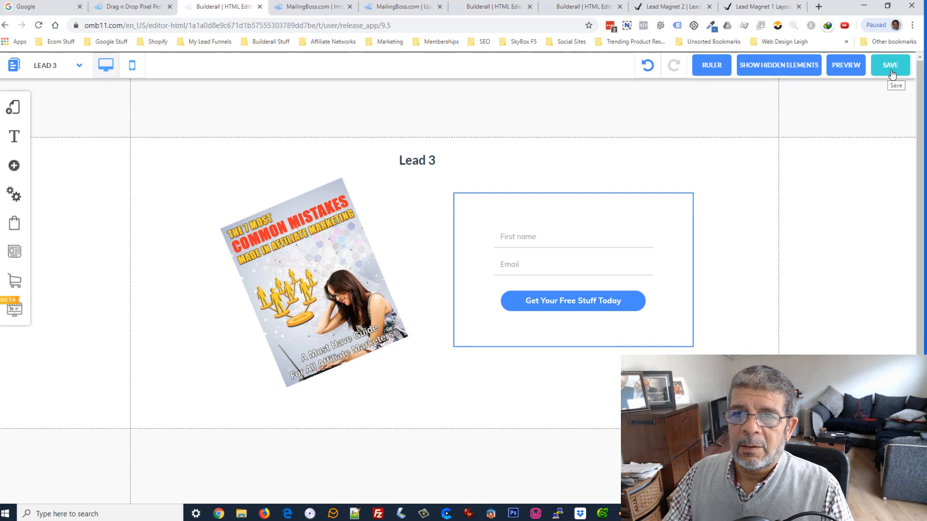
Save and publish the website
{"action": "left_click", "coordinate": [890, 67]}
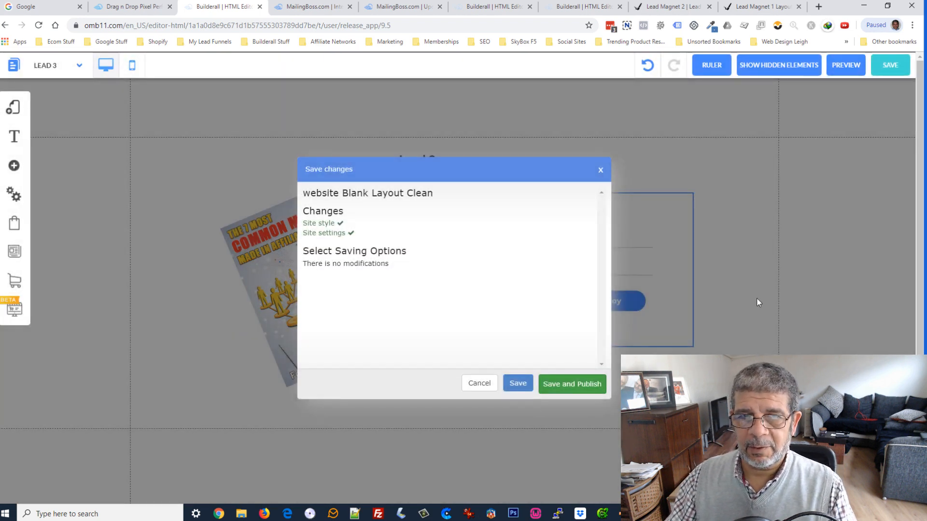
{"action": "left_click", "coordinate": [560, 391]}
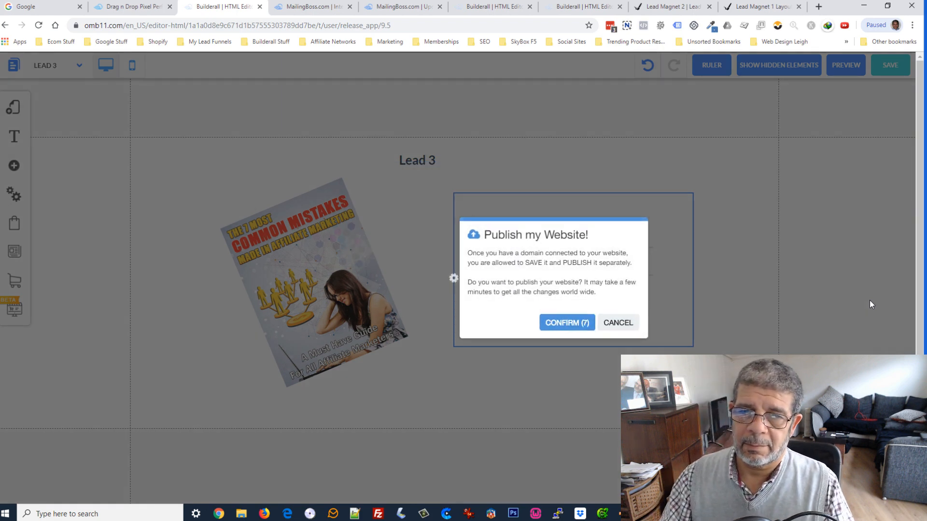
{"action": "left_click", "coordinate": [567, 323]}
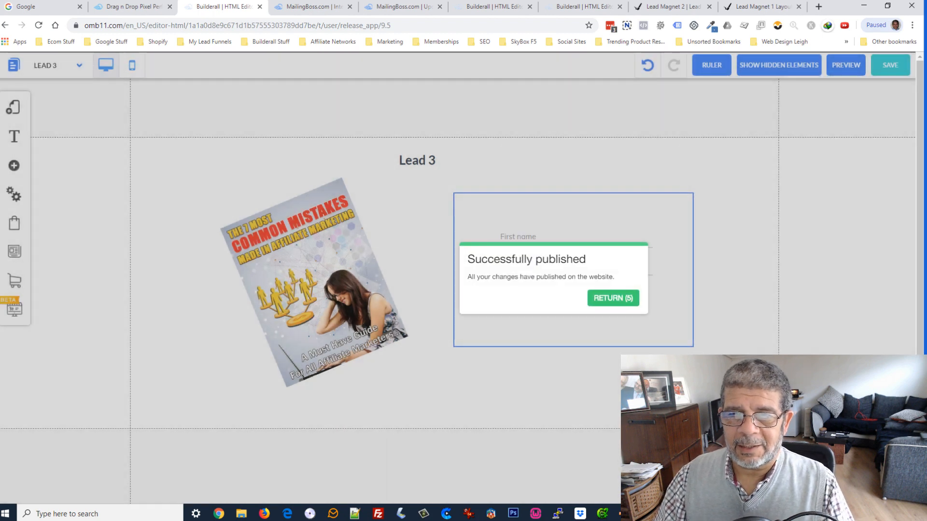
{"action": "left_click", "coordinate": [622, 299]}
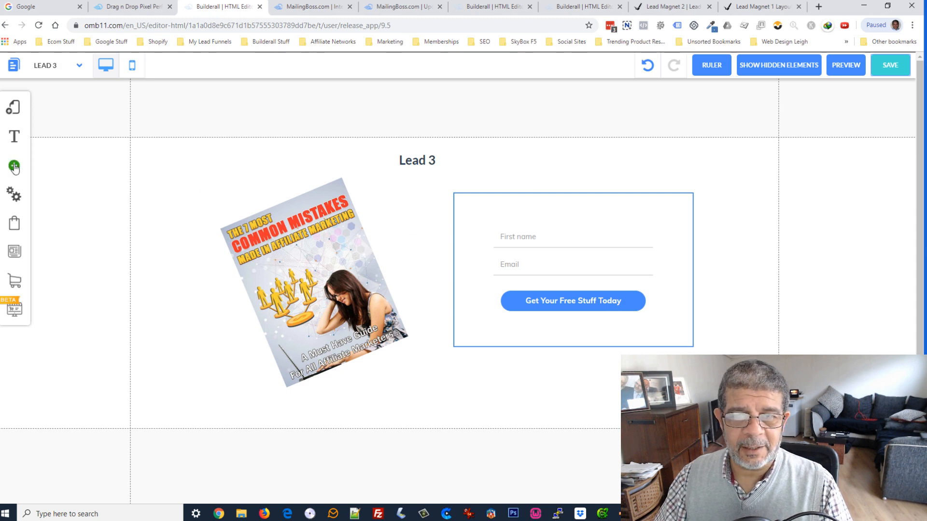
Open the opt-in form's post-signup redirect settings for pending subscribers
{"action": "left_click", "coordinate": [591, 266]}
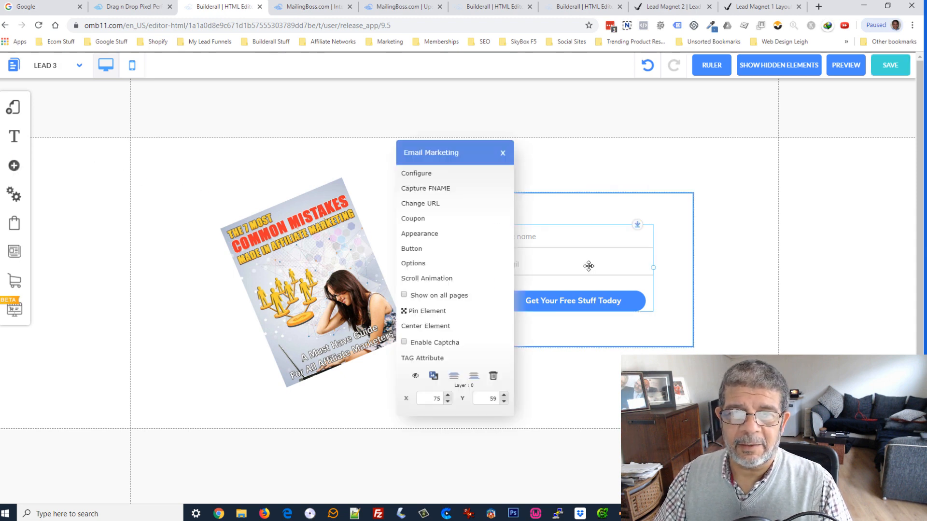
{"action": "left_click", "coordinate": [434, 207]}
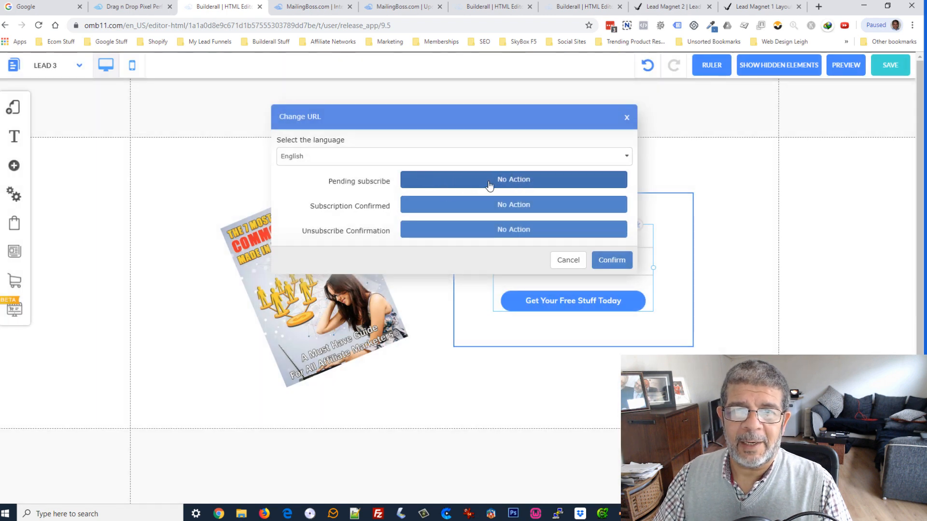
{"action": "left_click", "coordinate": [515, 184]}
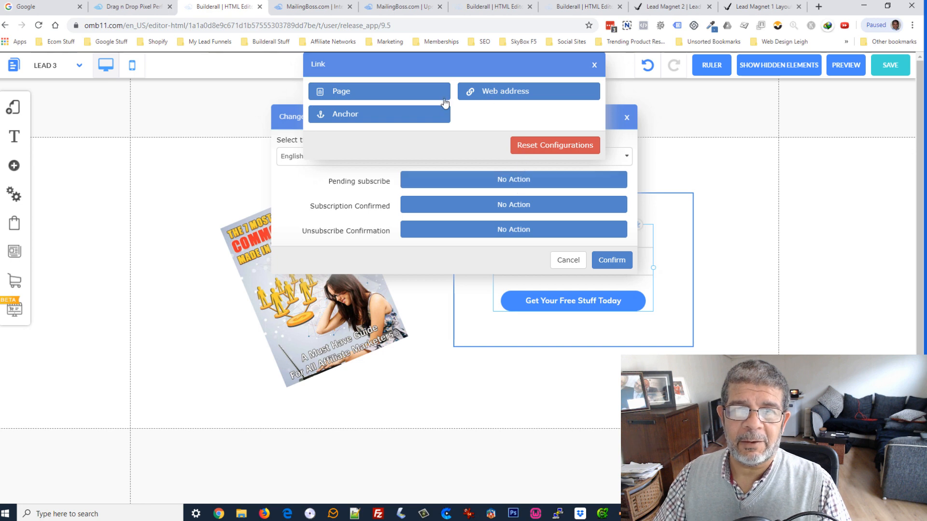
{"action": "left_click", "coordinate": [365, 93]}
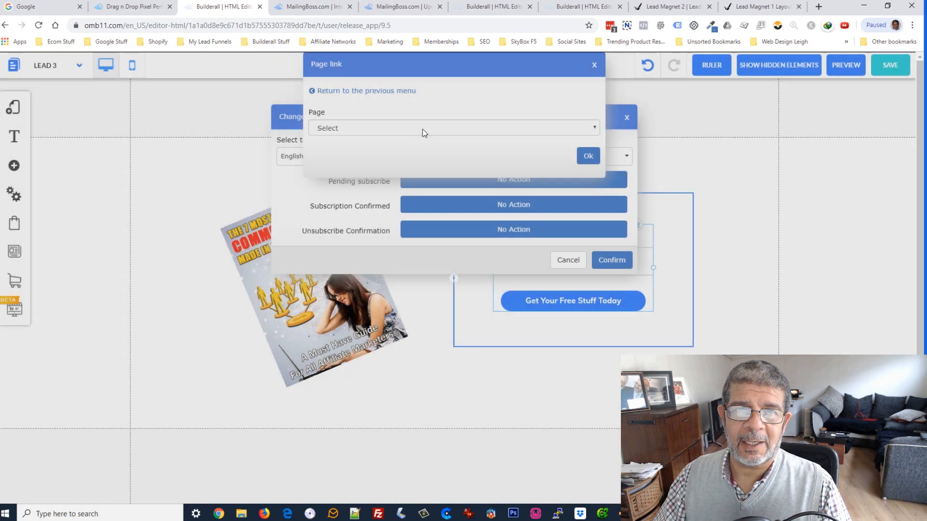
{"action": "left_click", "coordinate": [421, 128]}
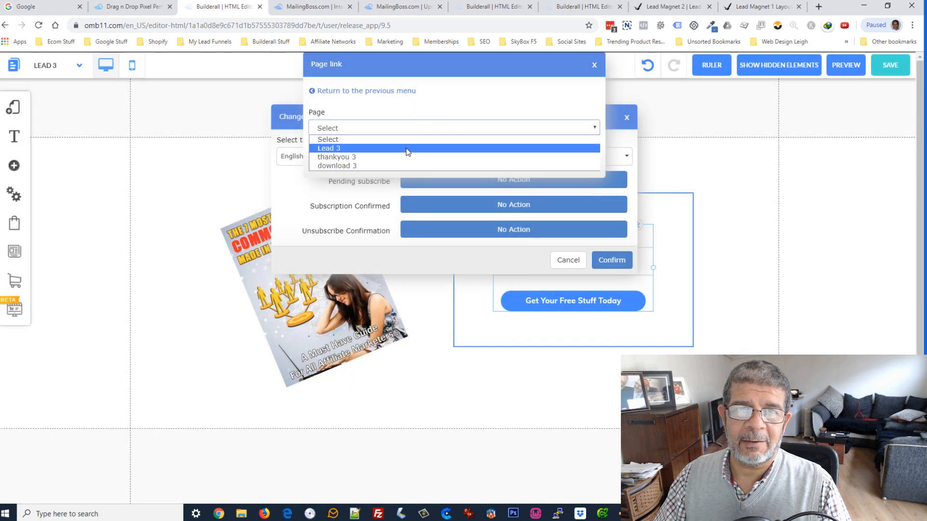
{"action": "left_click", "coordinate": [440, 86]}
{"action": "left_click", "coordinate": [404, 93]}
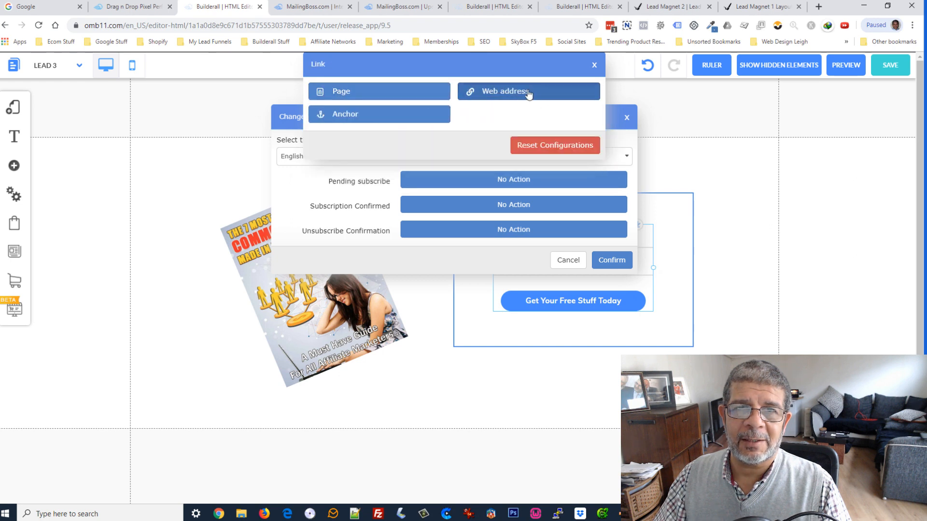
{"action": "left_click", "coordinate": [532, 93]}
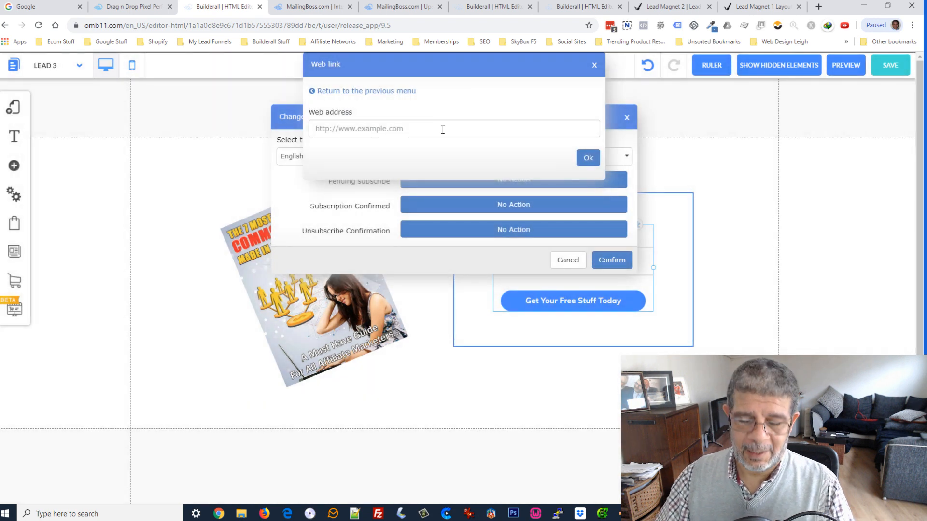
{"action": "left_click", "coordinate": [445, 130]}
{"action": "type", "text": "http"}
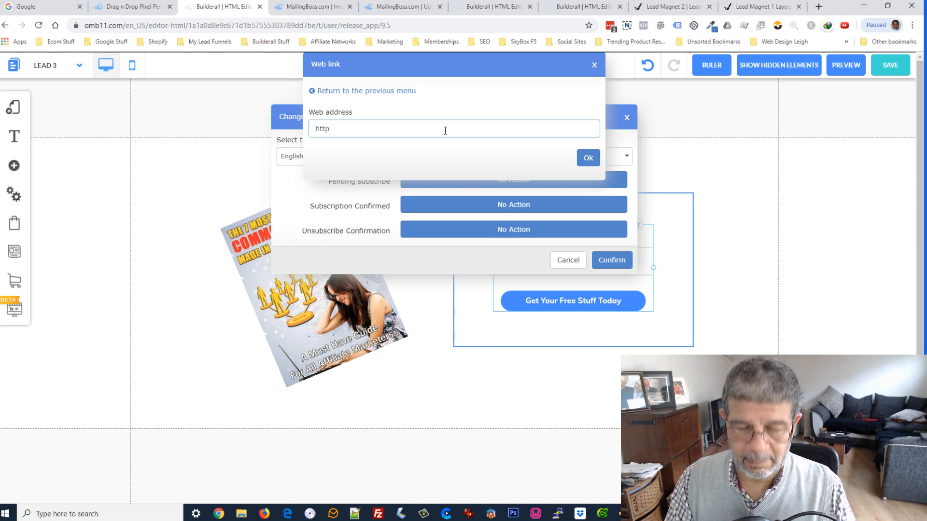
{"action": "type", "text": "s://URL_"}
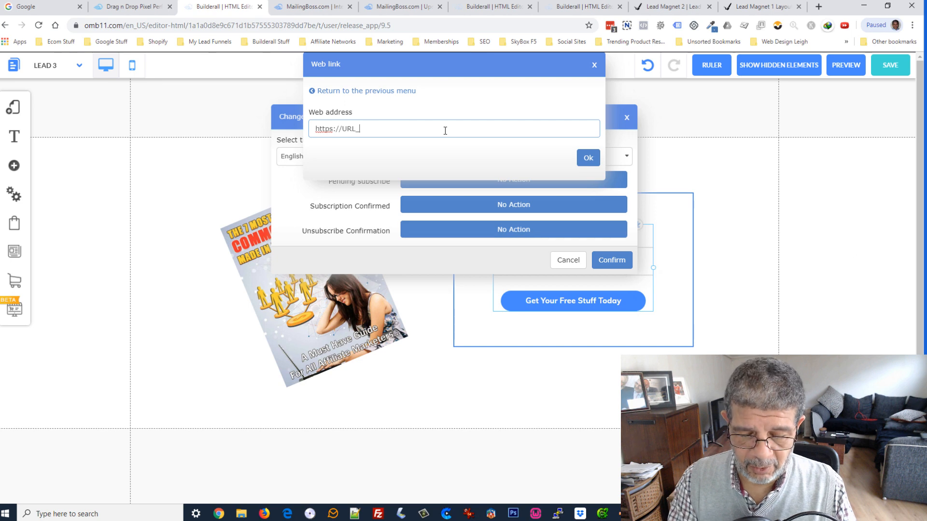
{"action": "type", "text": "ORIGIN/thankyou"}
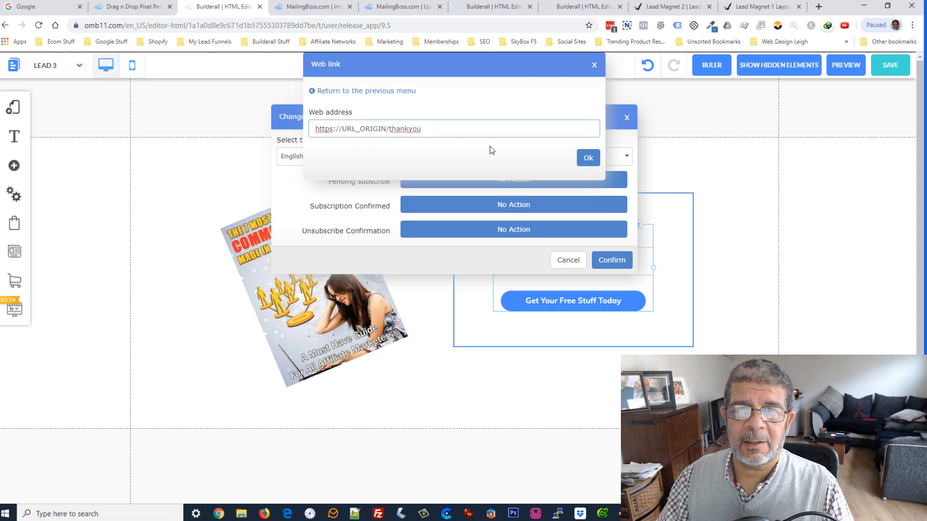
{"action": "left_click", "coordinate": [588, 160]}
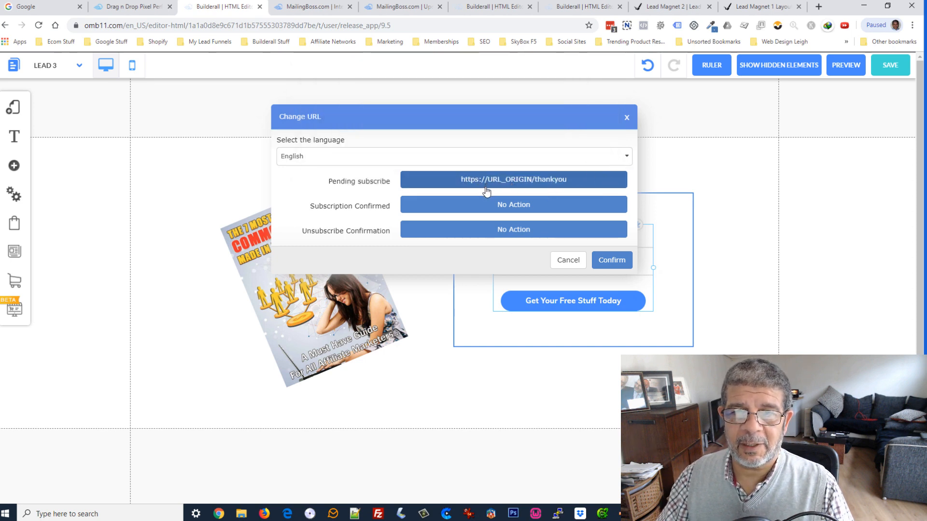
{"action": "left_click", "coordinate": [520, 209]}
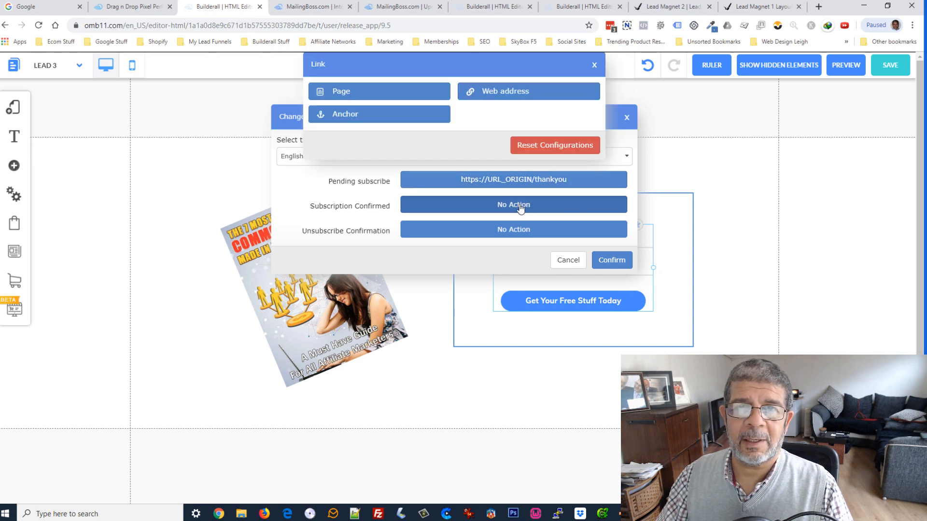
{"action": "left_click", "coordinate": [516, 92]}
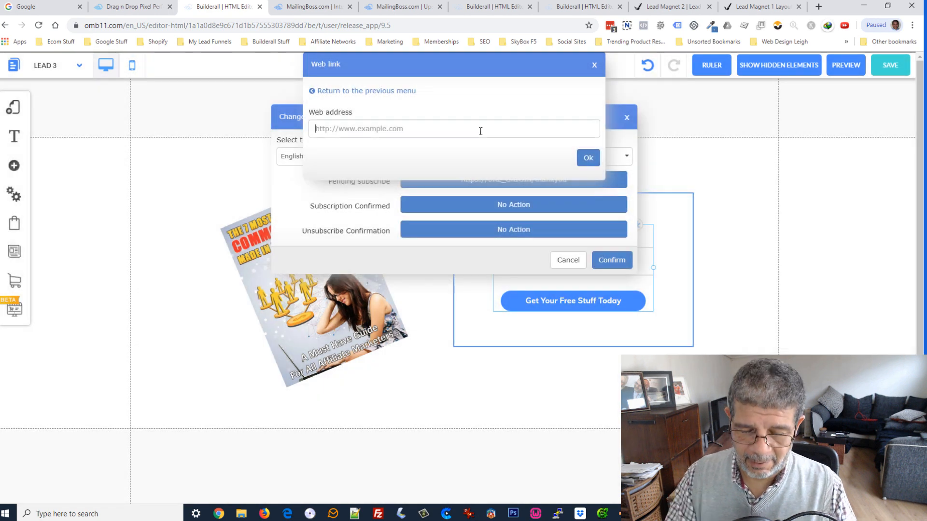
{"action": "left_click", "coordinate": [480, 129]}
{"action": "type", "text": "https://UR"}
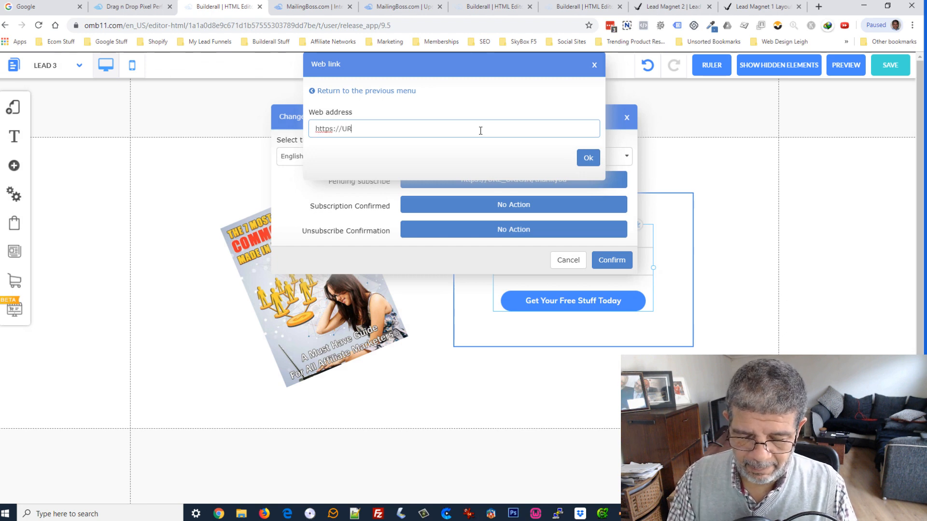
{"action": "type", "text": "L_ORIGIN/download"}
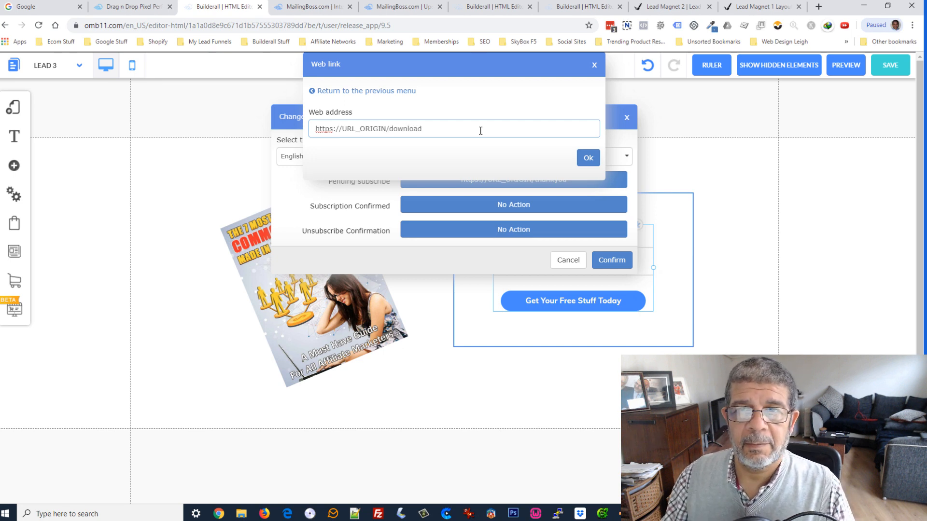
{"action": "left_click", "coordinate": [588, 159]}
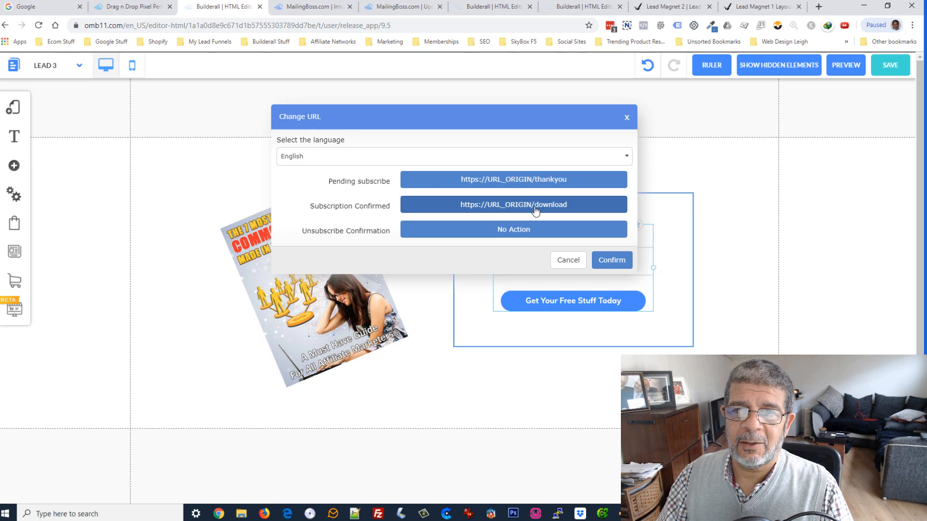
{"action": "left_click", "coordinate": [615, 260]}
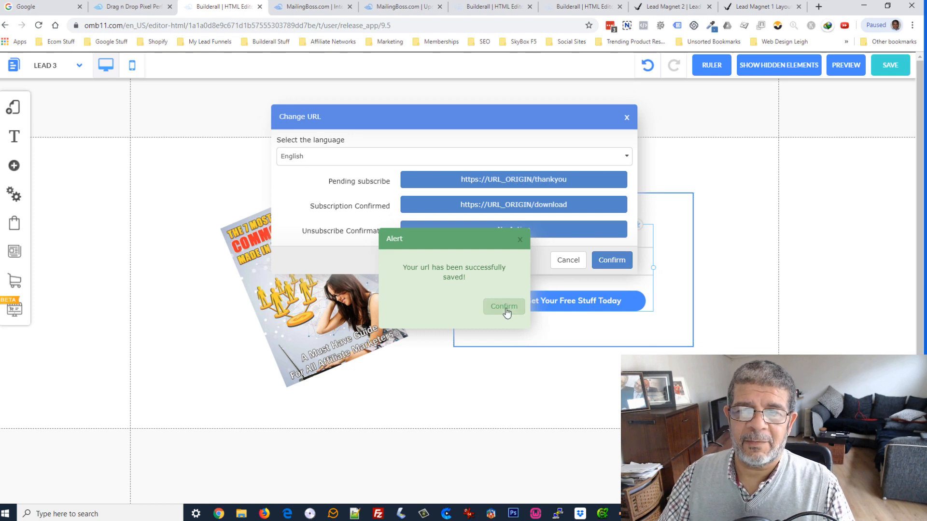
{"action": "left_click", "coordinate": [504, 307]}
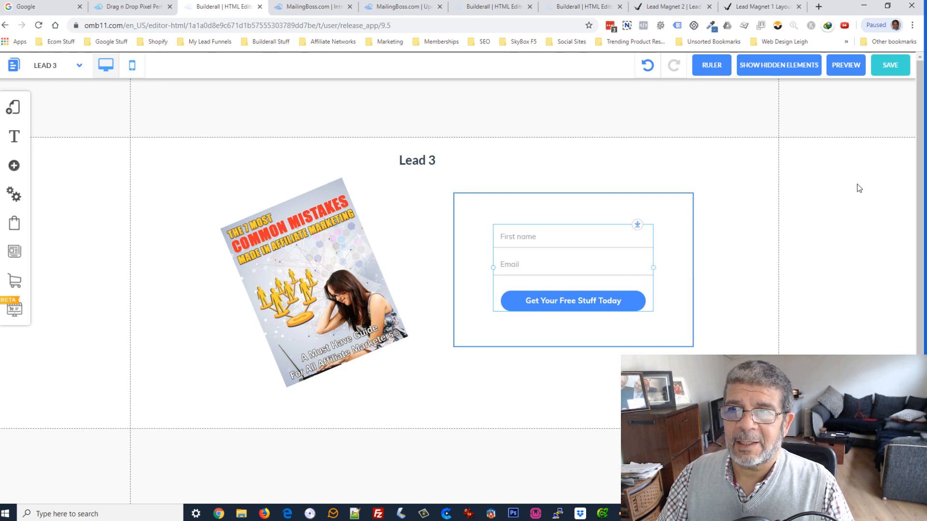
Save and publish the Lead 3 page
{"action": "left_click", "coordinate": [892, 66]}
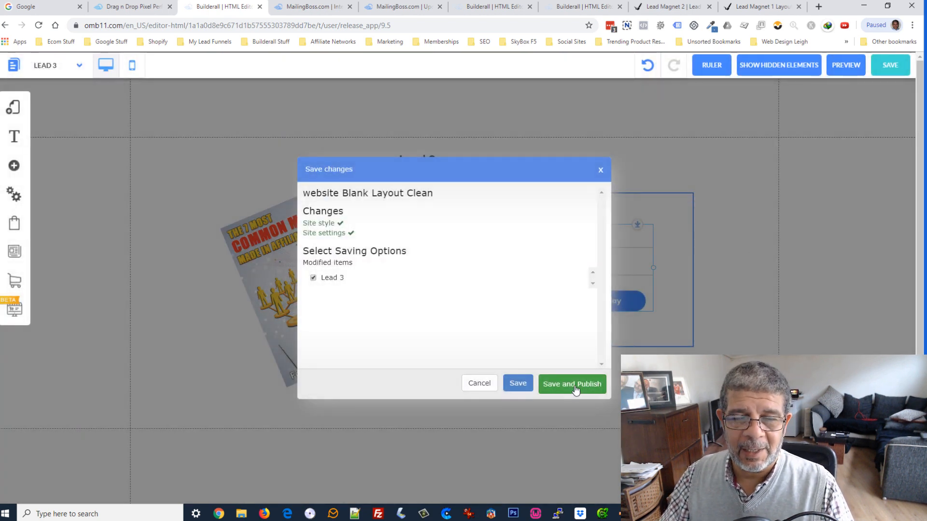
{"action": "left_click", "coordinate": [575, 384]}
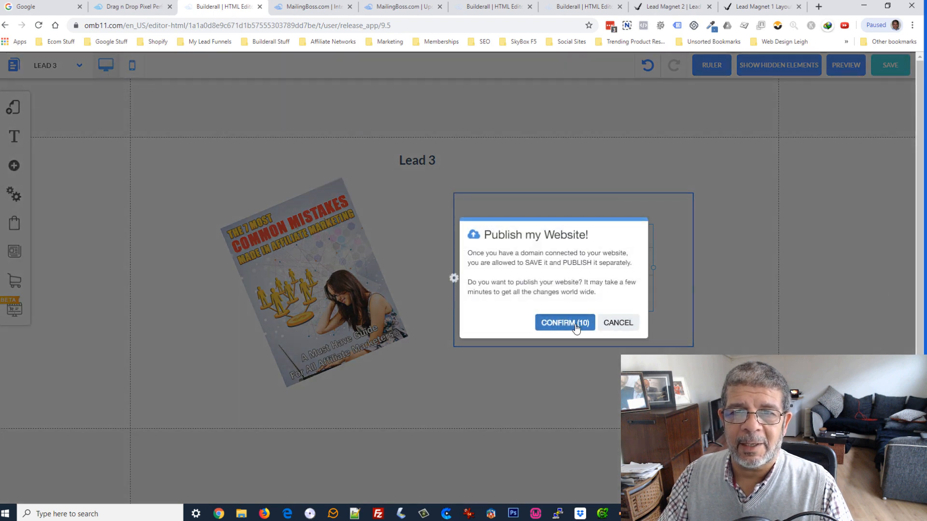
{"action": "left_click", "coordinate": [579, 322]}
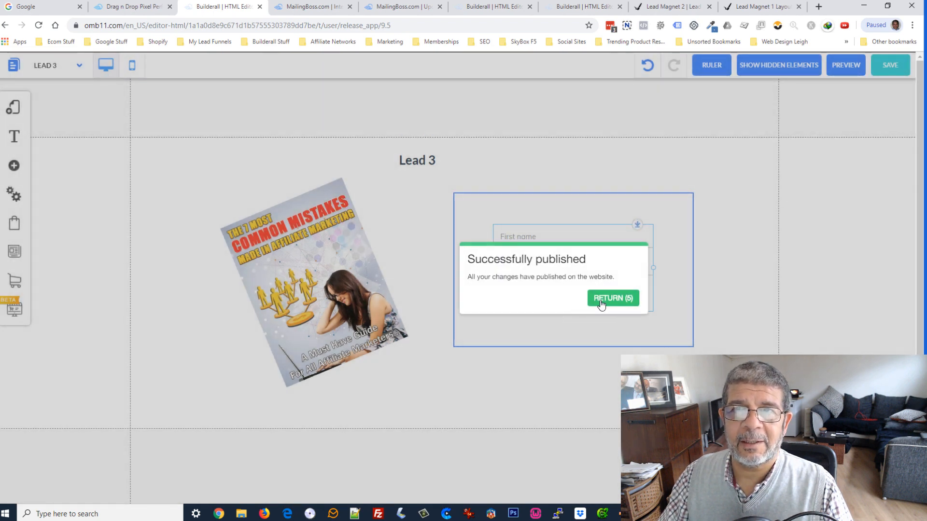
{"action": "left_click", "coordinate": [604, 304]}
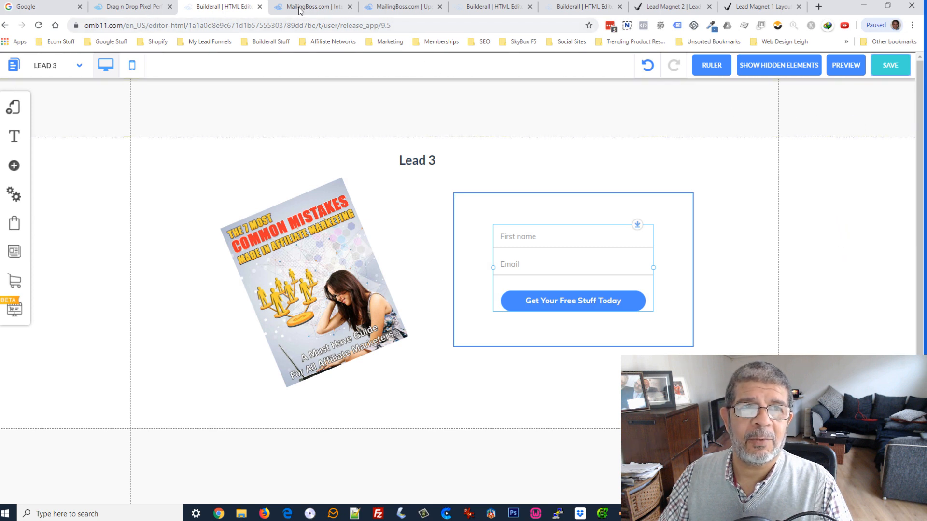
Refresh the sites list and open the live lead3.speedileads.com site
{"action": "left_click", "coordinate": [143, 7]}
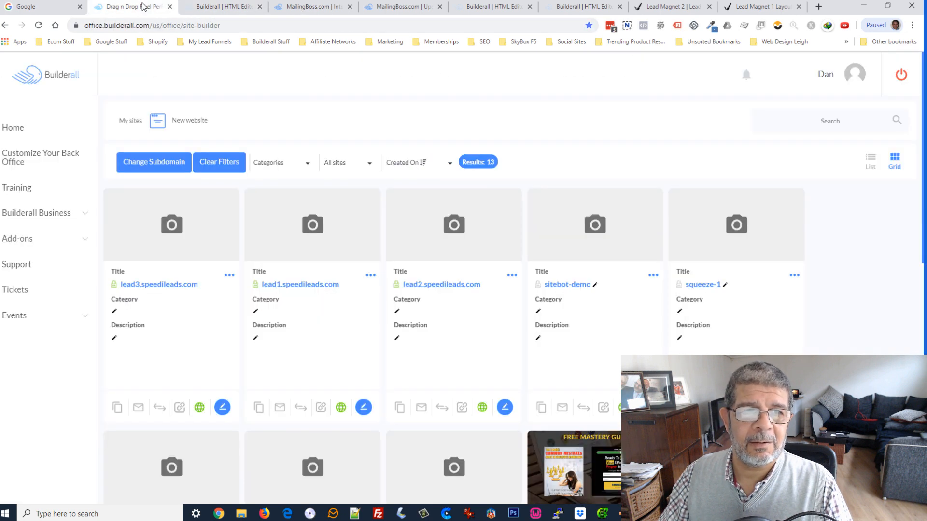
{"action": "left_click", "coordinate": [39, 25]}
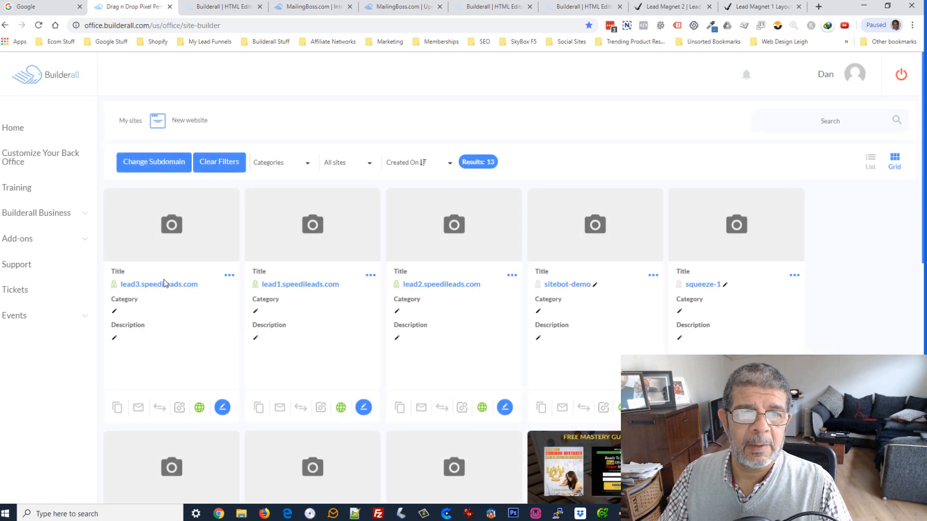
{"action": "left_click", "coordinate": [170, 286]}
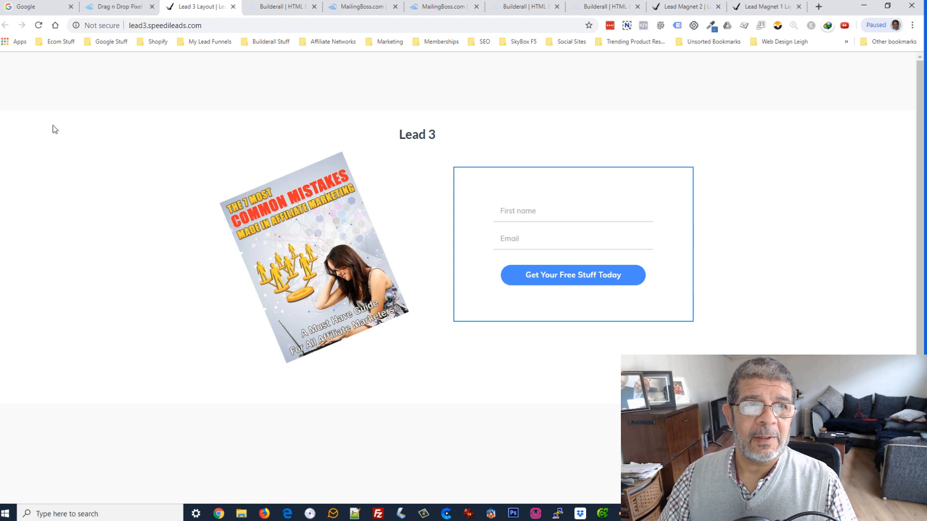
Reload the live Lead 3 page, test its First name field, and return to the Builderall editor
{"action": "left_click", "coordinate": [108, 29]}
{"action": "left_click", "coordinate": [360, 79]}
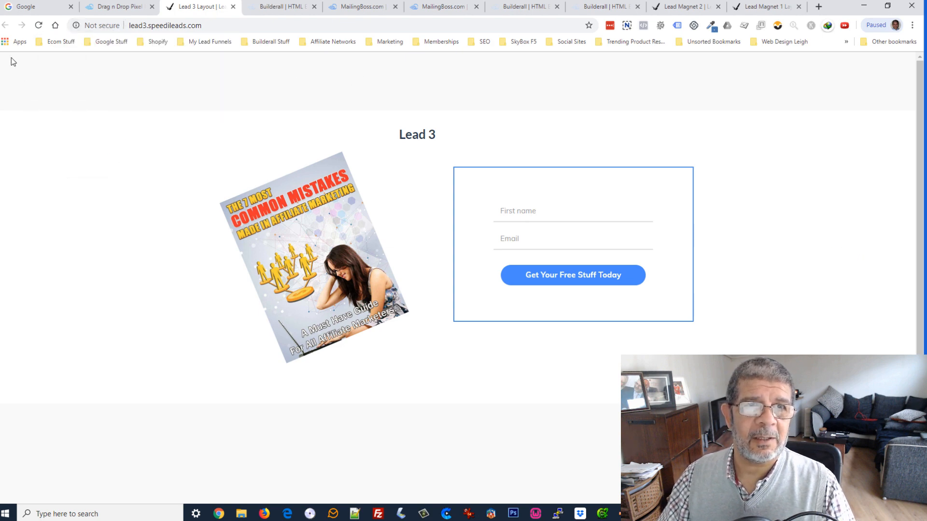
{"action": "left_click", "coordinate": [305, 26]}
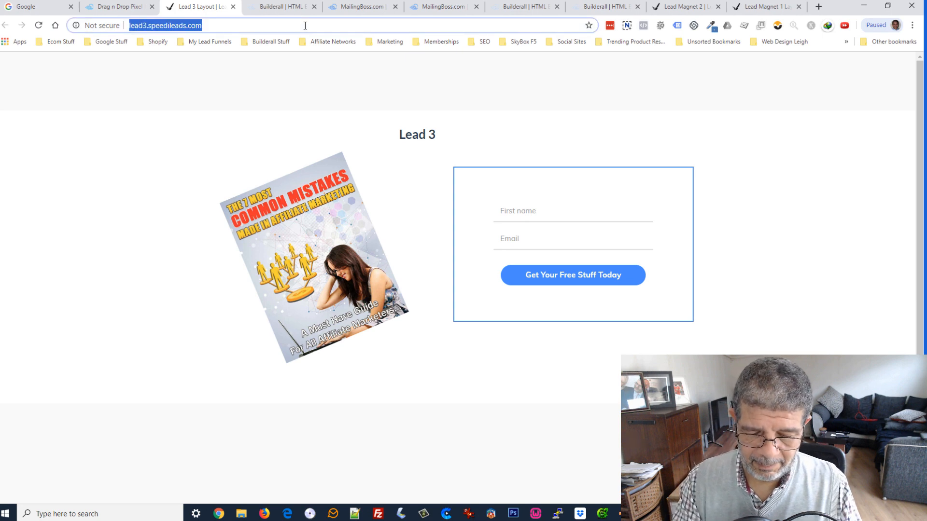
{"action": "key", "text": "Return"}
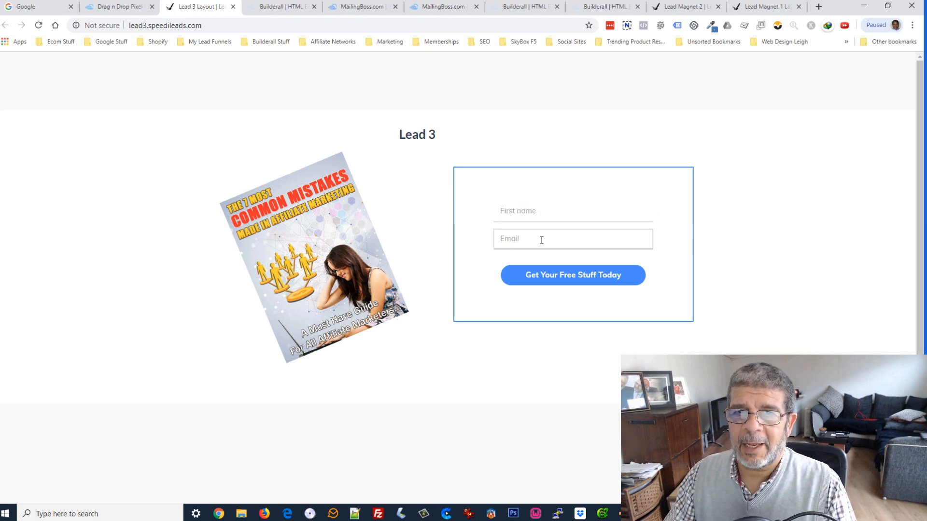
{"action": "left_click", "coordinate": [541, 215]}
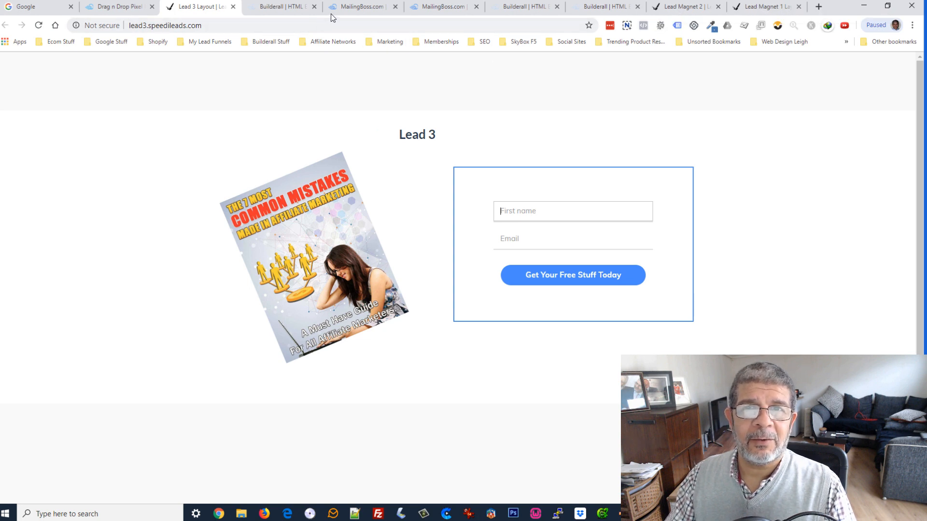
{"action": "left_click", "coordinate": [285, 7]}
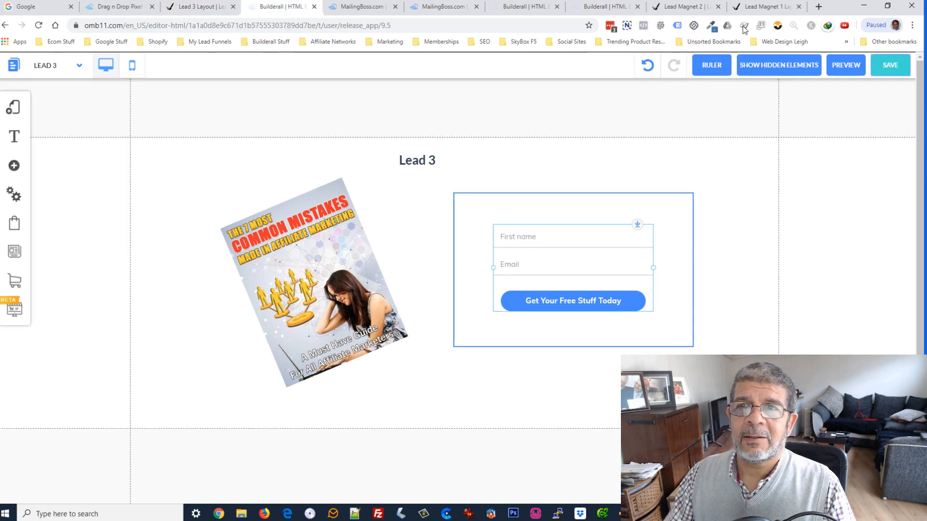
Connect the Lead Magnet 1 opt-in form to the Multi 5 mailing list
{"action": "left_click", "coordinate": [768, 8]}
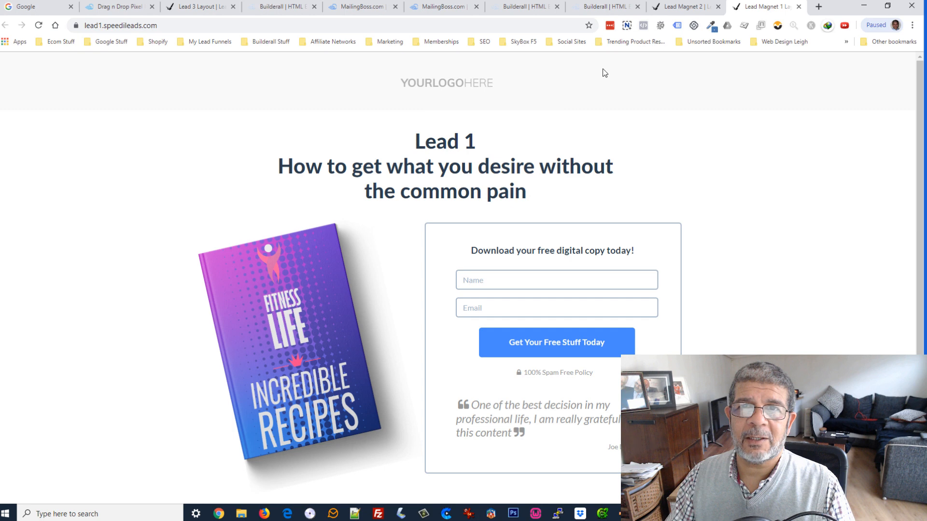
{"action": "left_click", "coordinate": [590, 6]}
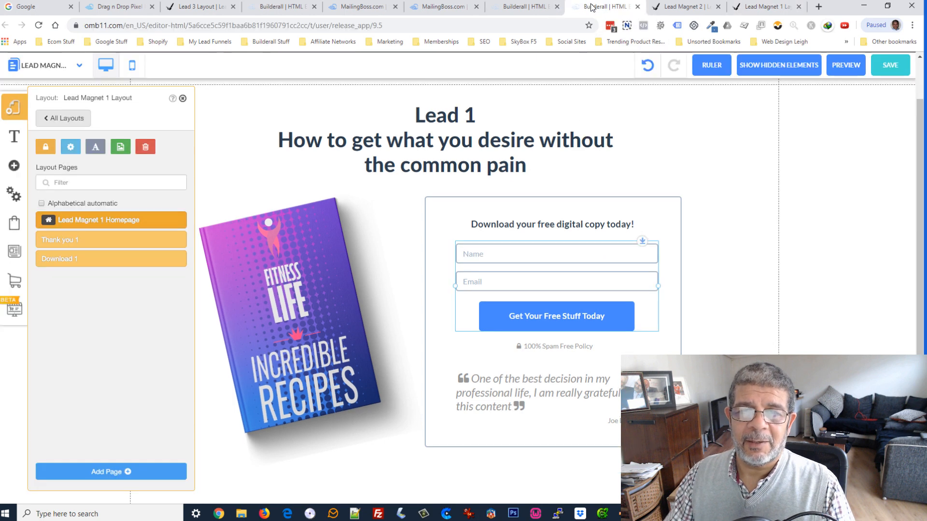
{"action": "left_click", "coordinate": [540, 280]}
{"action": "left_click", "coordinate": [414, 174]}
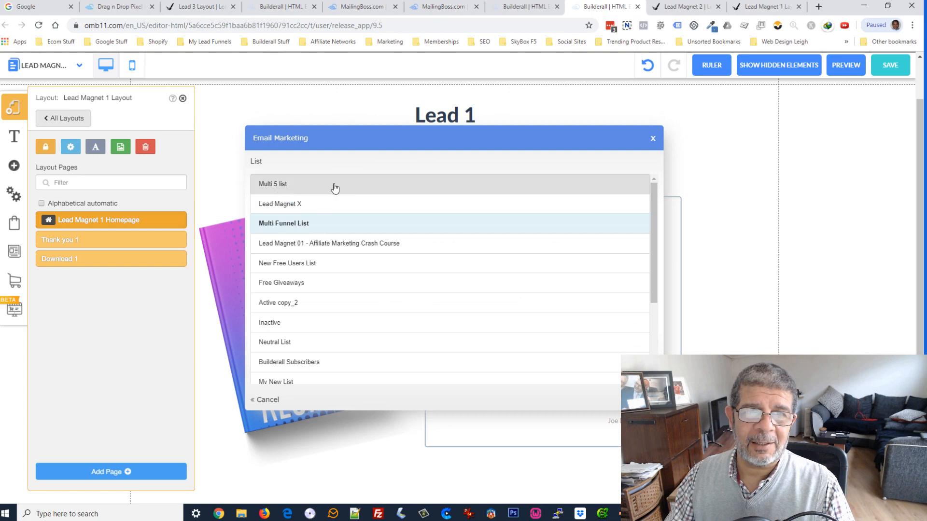
{"action": "left_click", "coordinate": [305, 189]}
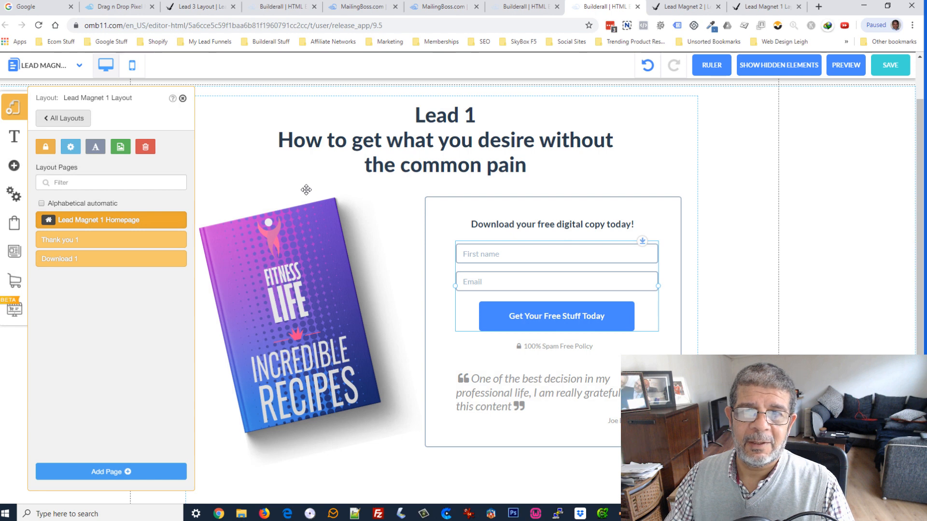
Save the form's redirects: pending to /thankyou, confirmed to /download
{"action": "left_click", "coordinate": [535, 275]}
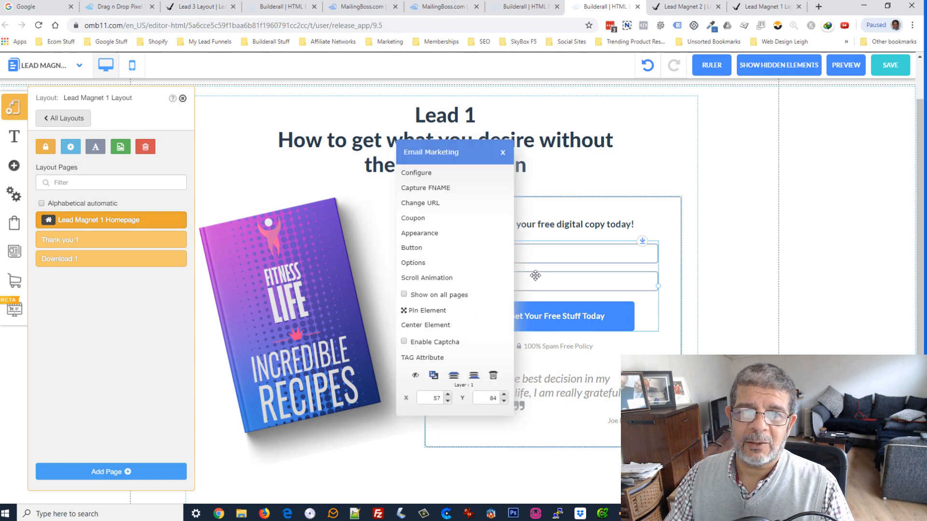
{"action": "left_click", "coordinate": [458, 205]}
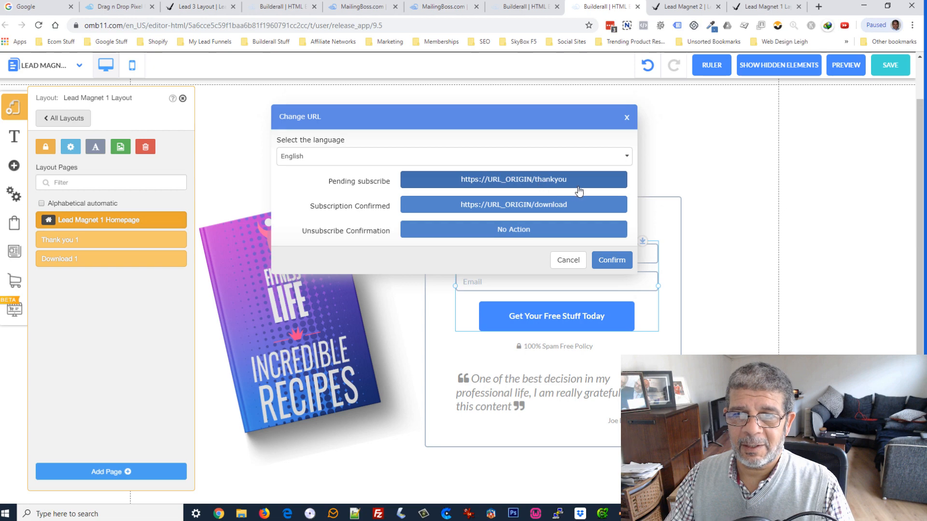
{"action": "left_click", "coordinate": [612, 261]}
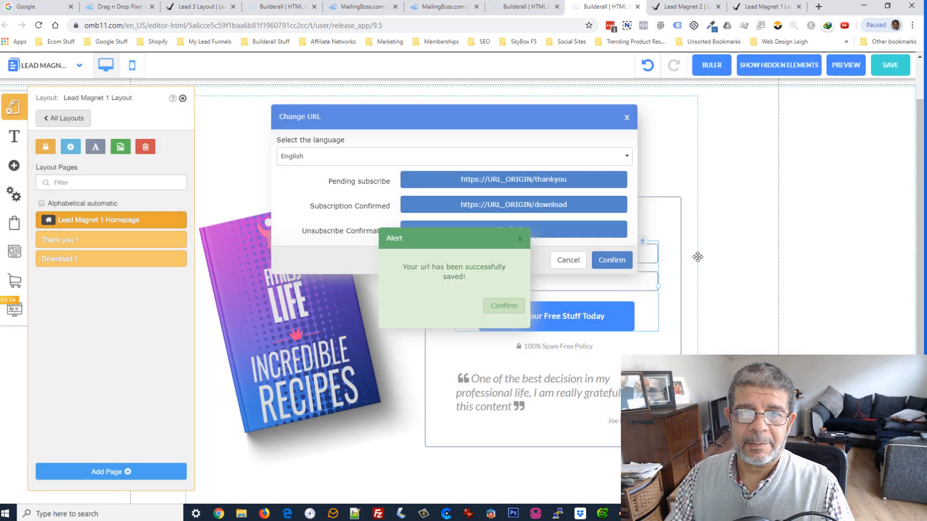
{"action": "left_click", "coordinate": [506, 309]}
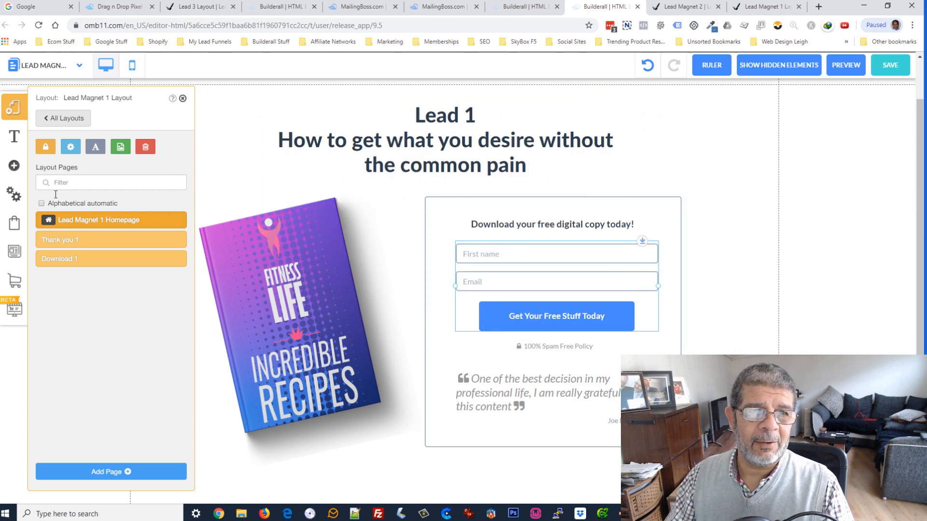
Check the Thank you 1 page settings: thankyou address and MailingBoss tag lead1
{"action": "mouse_move", "coordinate": [138, 240]}
{"action": "left_click", "coordinate": [178, 240]}
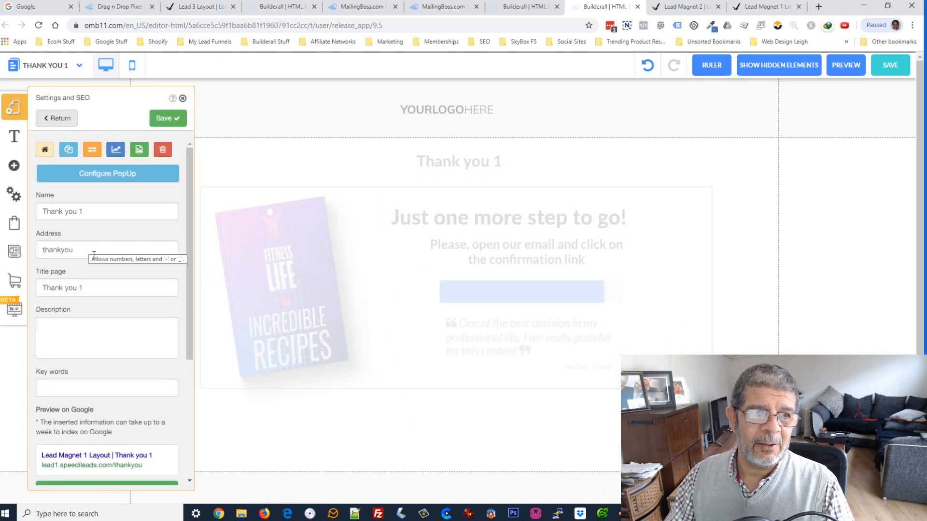
{"action": "left_click_drag", "start_coordinate": [94, 255], "coordinate": [42, 260]}
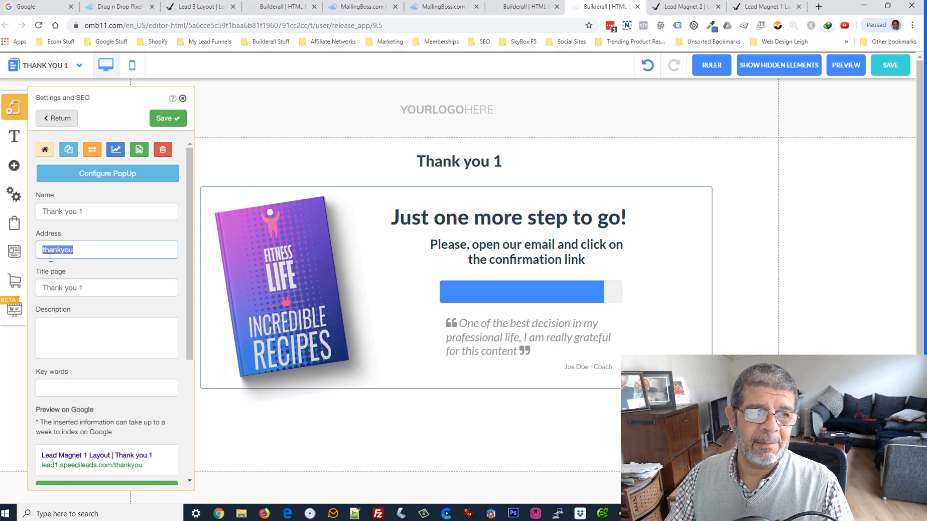
{"action": "left_click", "coordinate": [105, 254]}
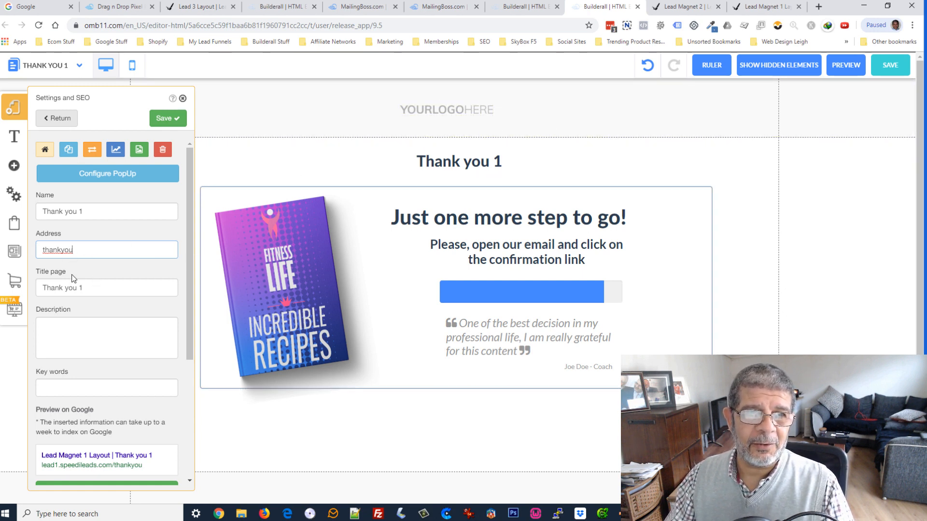
{"action": "scroll", "coordinate": [116, 281], "scroll_direction": "down", "scroll_amount": 6}
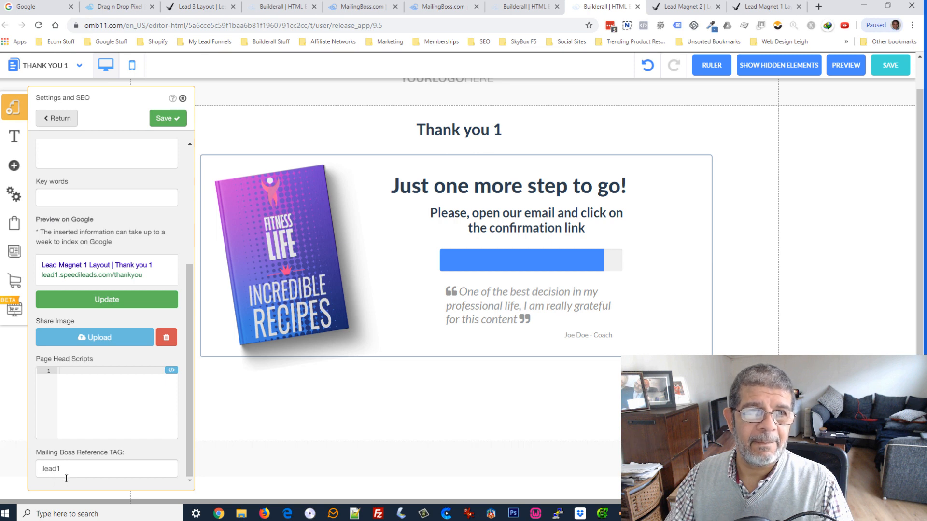
{"action": "scroll", "coordinate": [87, 470], "scroll_direction": "up", "scroll_amount": 6}
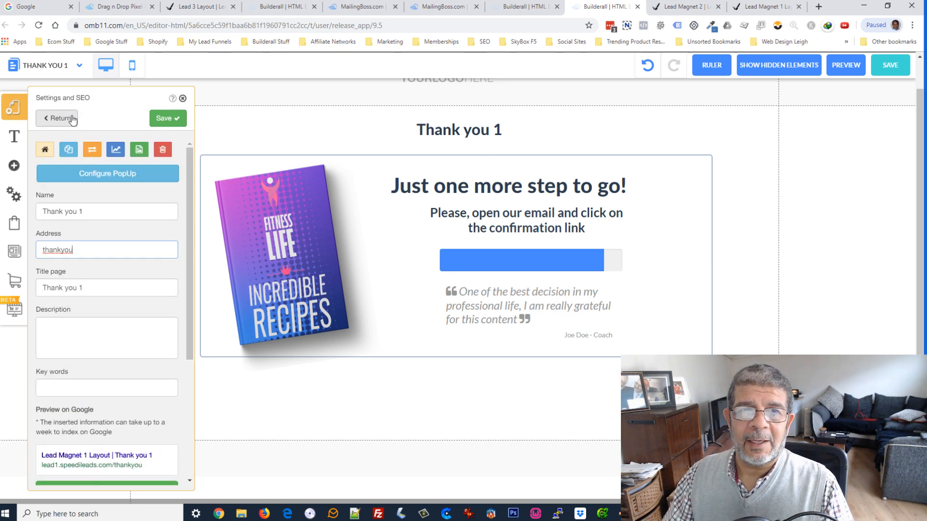
Save and publish the Lead Magnet 1 site
{"action": "left_click", "coordinate": [886, 65]}
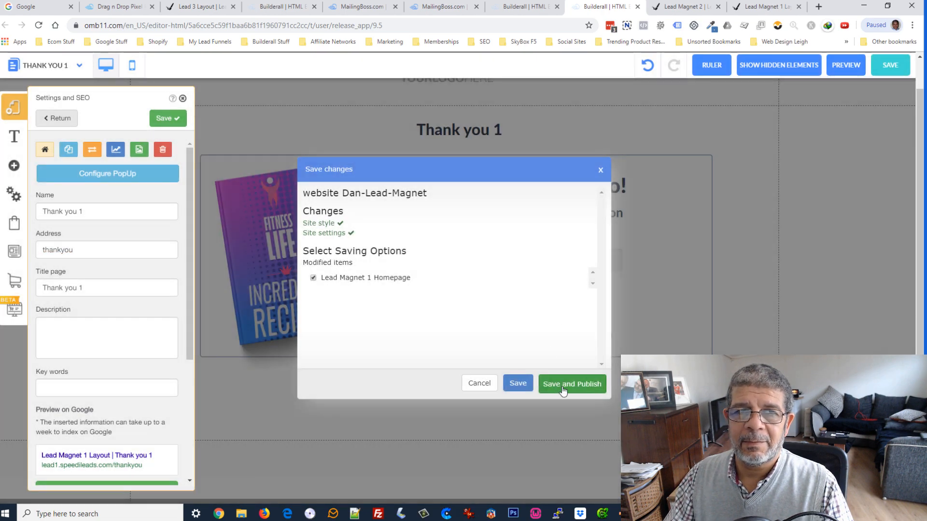
{"action": "left_click", "coordinate": [560, 385]}
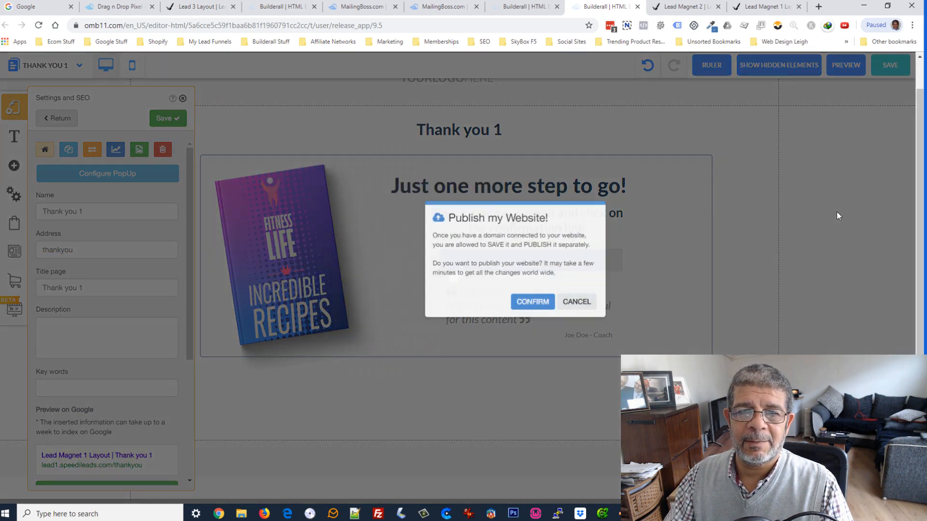
{"action": "left_click", "coordinate": [570, 322]}
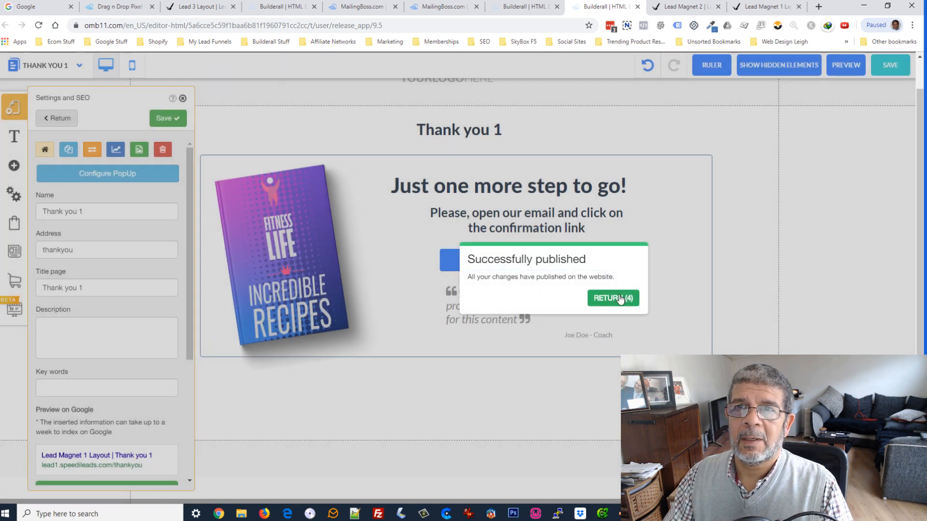
{"action": "left_click", "coordinate": [612, 298]}
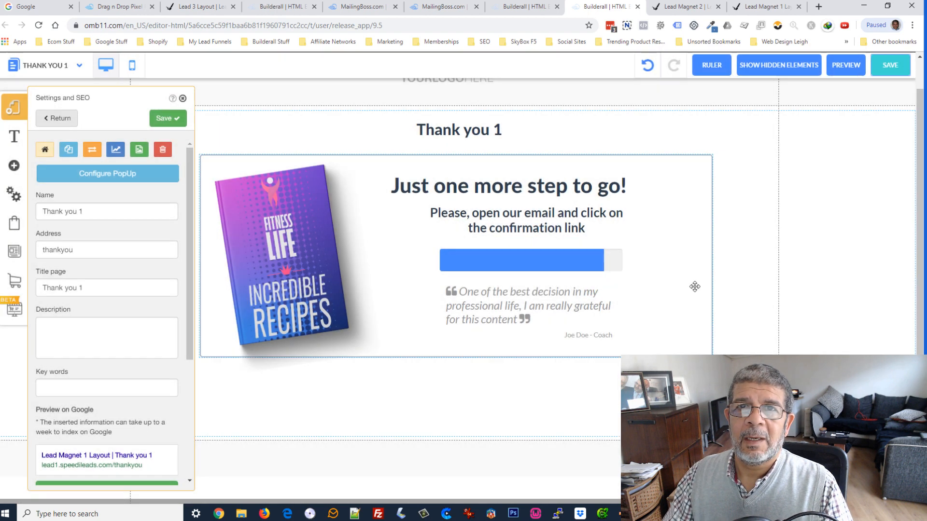
{"action": "left_click", "coordinate": [526, 6]}
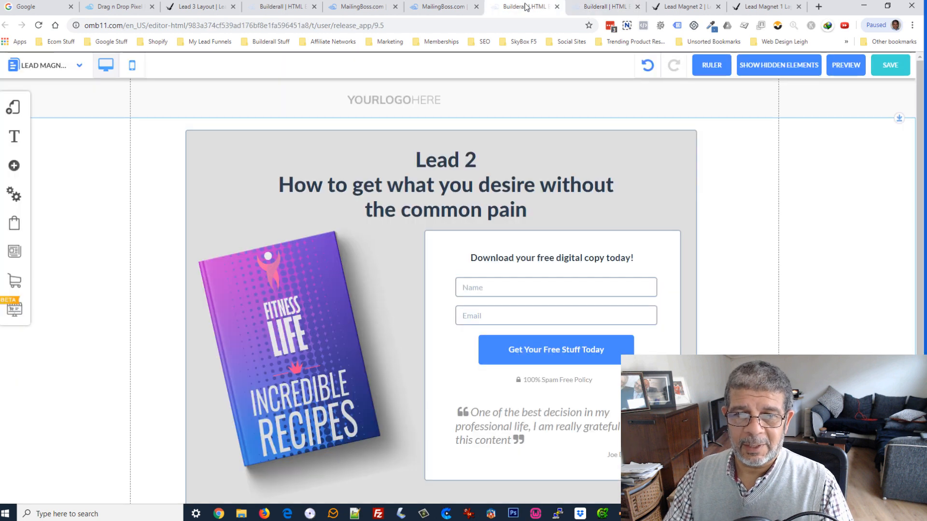
Choose the mailing list for the Lead 2 opt-in form
{"action": "left_click", "coordinate": [555, 300]}
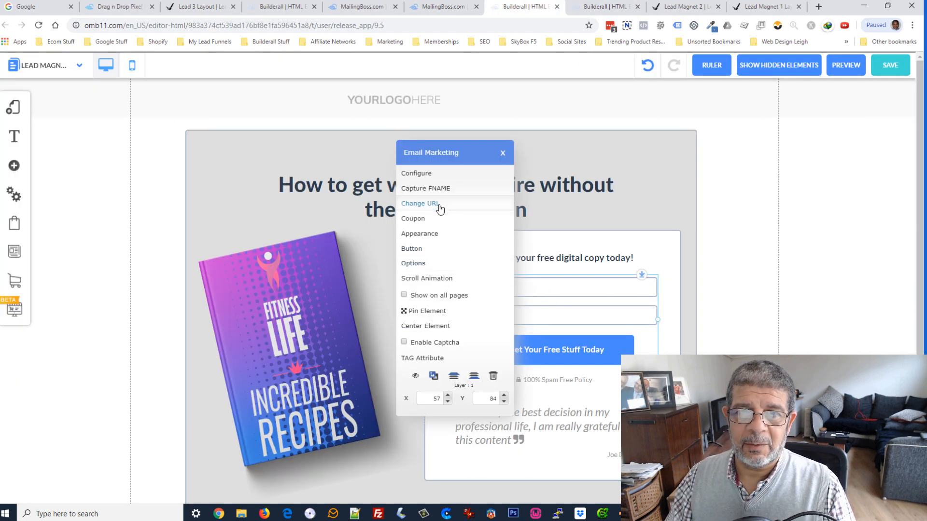
{"action": "left_click", "coordinate": [430, 173]}
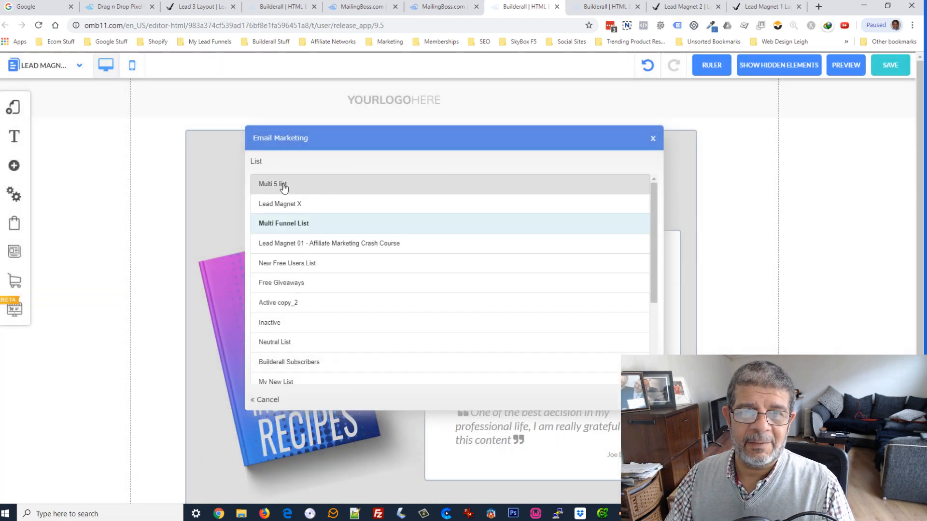
{"action": "left_click", "coordinate": [282, 187]}
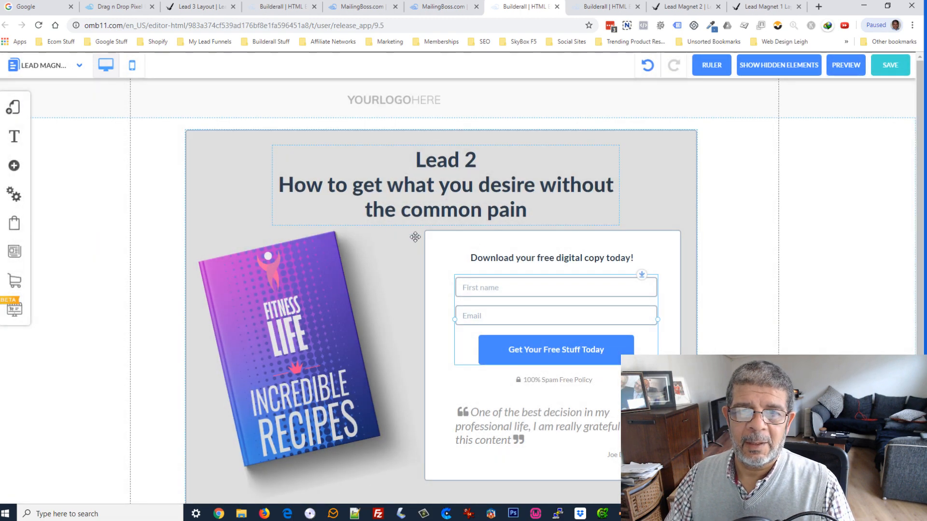
Save the Lead 2 form redirects: pending to /thankyou, confirmed to /download
{"action": "left_click", "coordinate": [523, 305]}
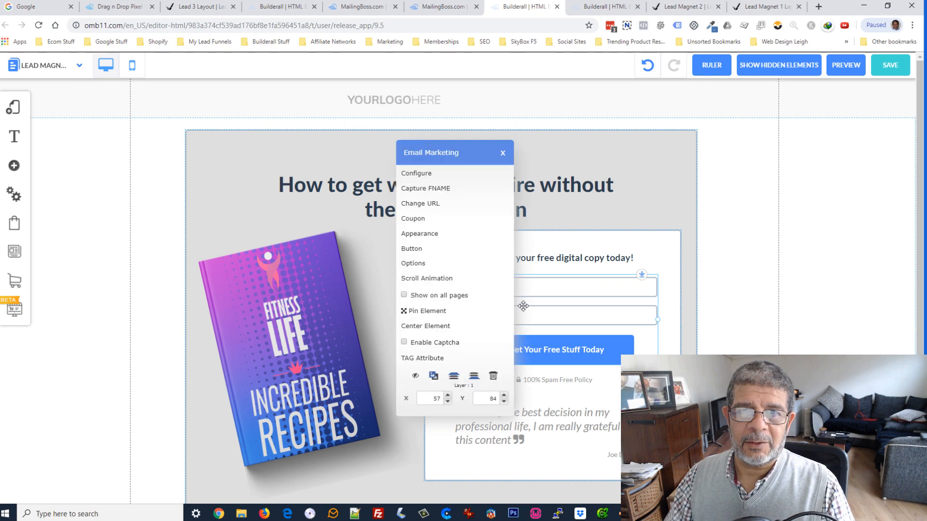
{"action": "left_click", "coordinate": [439, 203]}
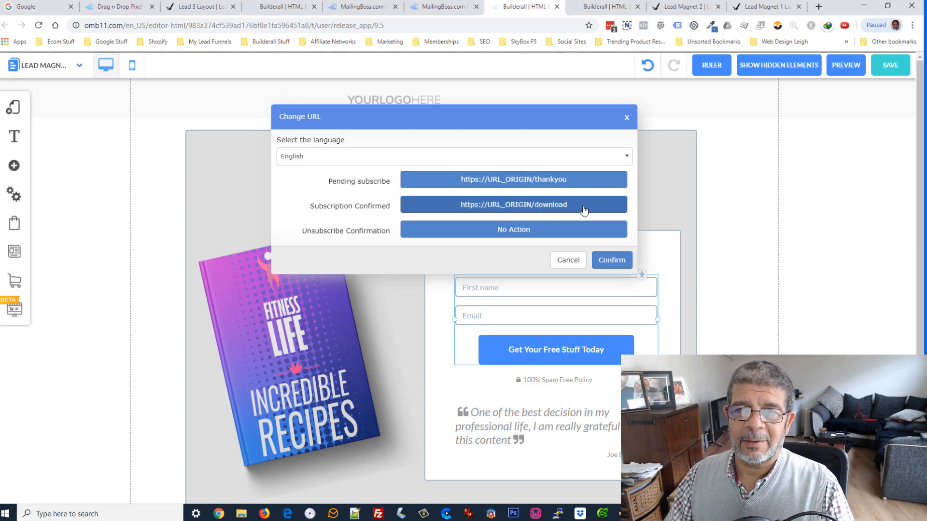
{"action": "left_click", "coordinate": [620, 261]}
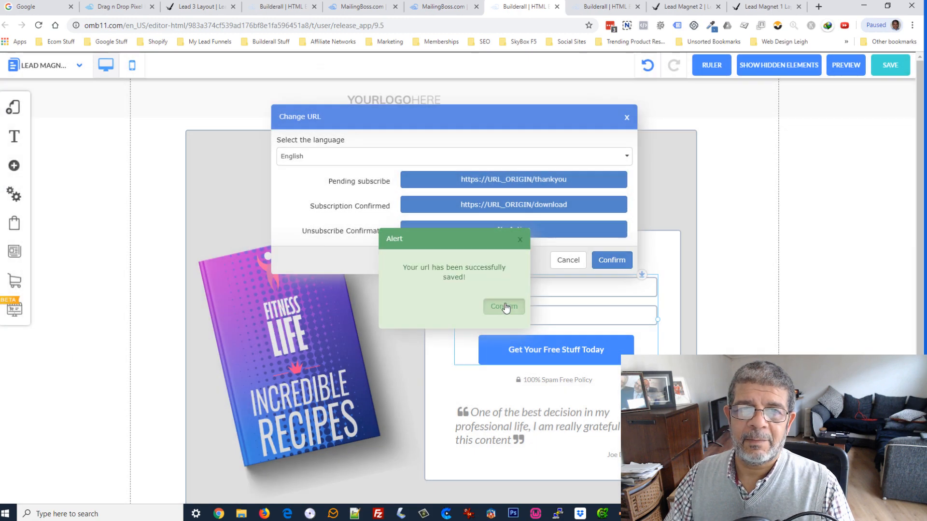
{"action": "left_click", "coordinate": [505, 307]}
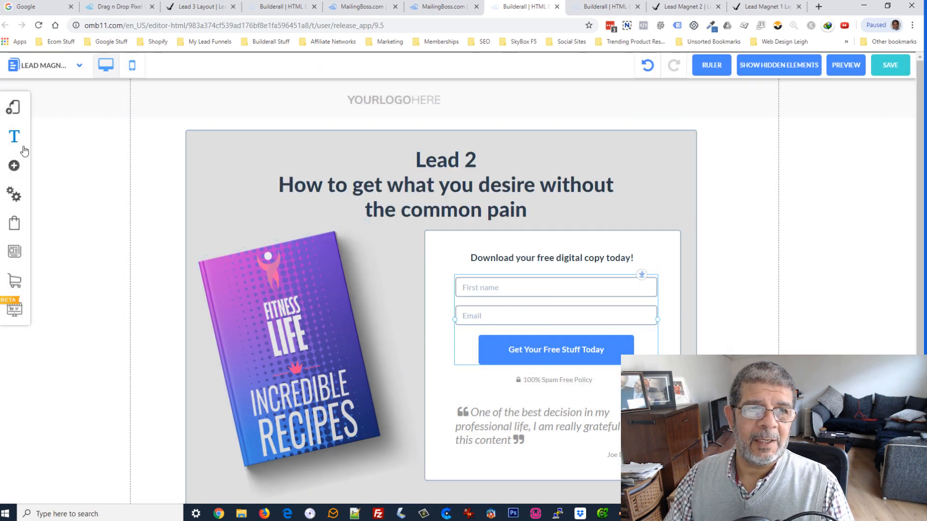
{"action": "left_click", "coordinate": [18, 112]}
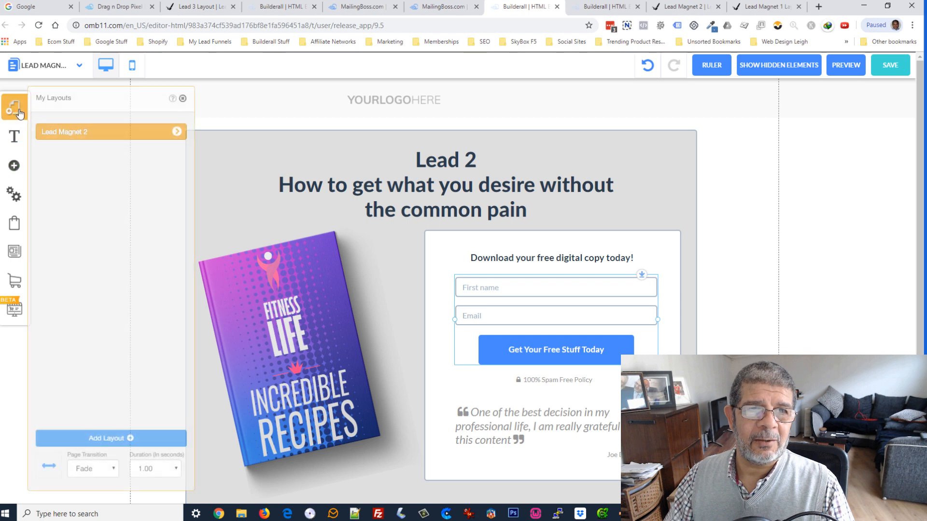
Check that the Lead Magnet 2 Thank you 2 page uses the thankyou address
{"action": "left_click", "coordinate": [176, 130]}
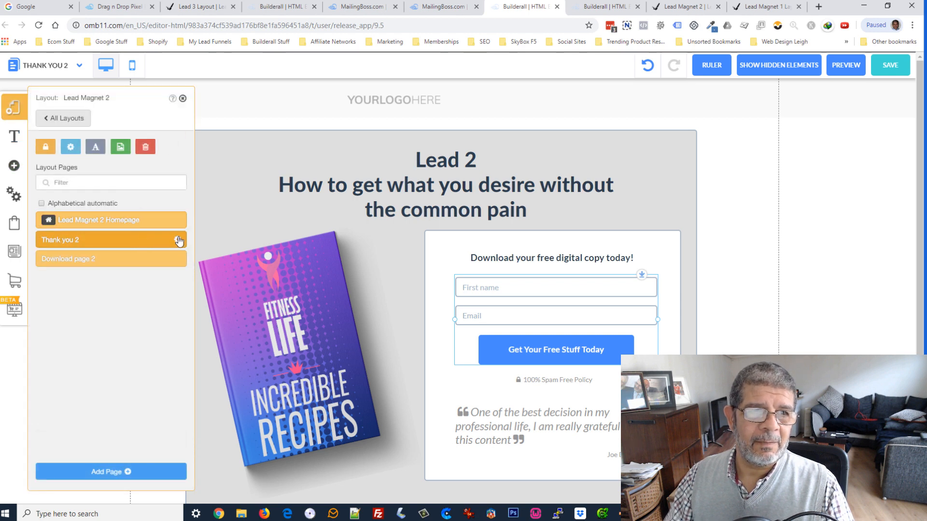
{"action": "left_click", "coordinate": [178, 240]}
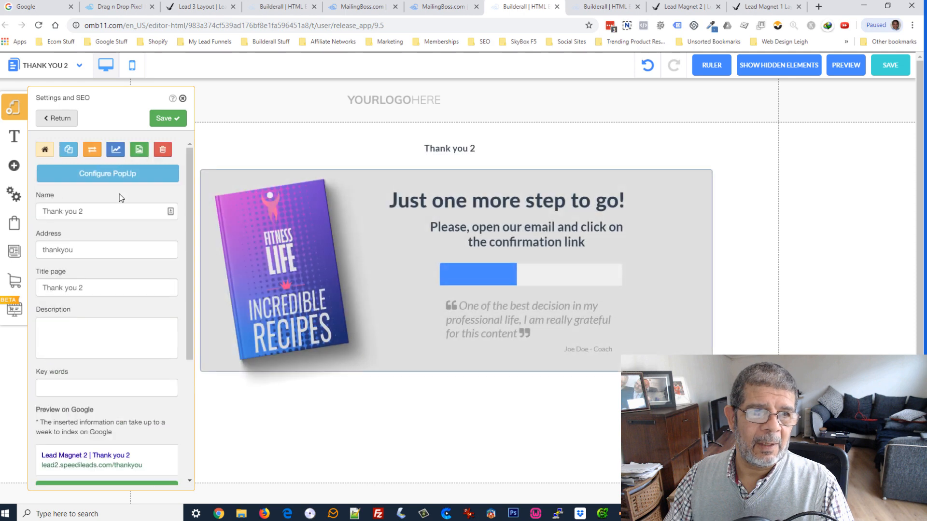
{"action": "double_click", "coordinate": [87, 255]}
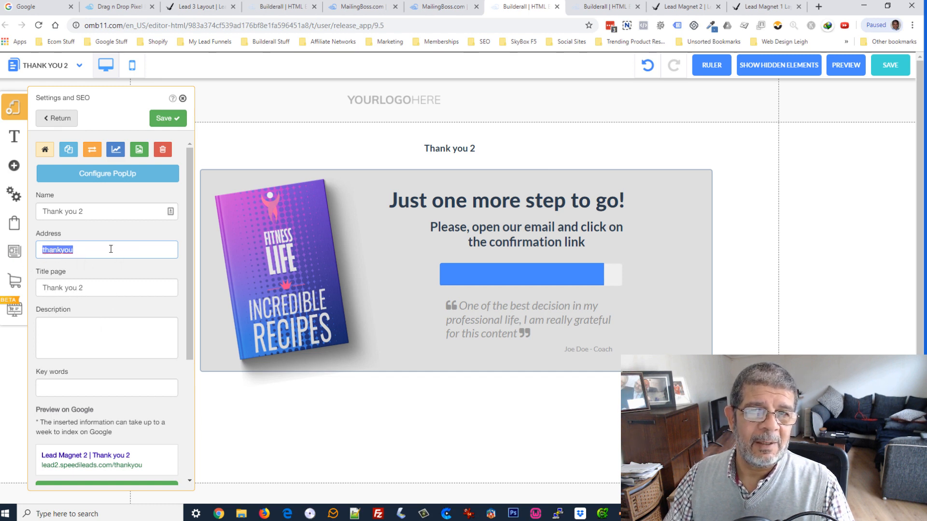
{"action": "left_click", "coordinate": [62, 121]}
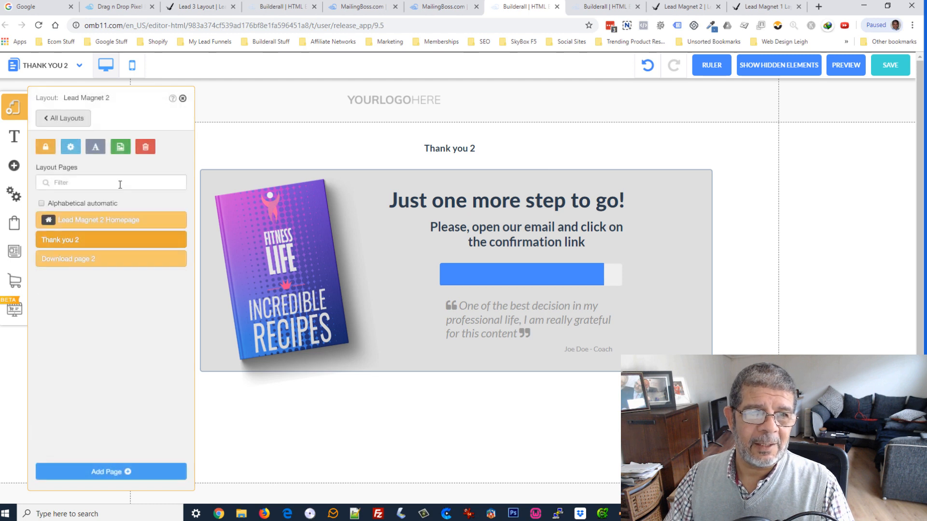
Check the Download page 2 has address download and MailingBoss tag lead2, then save it
{"action": "left_click", "coordinate": [177, 261]}
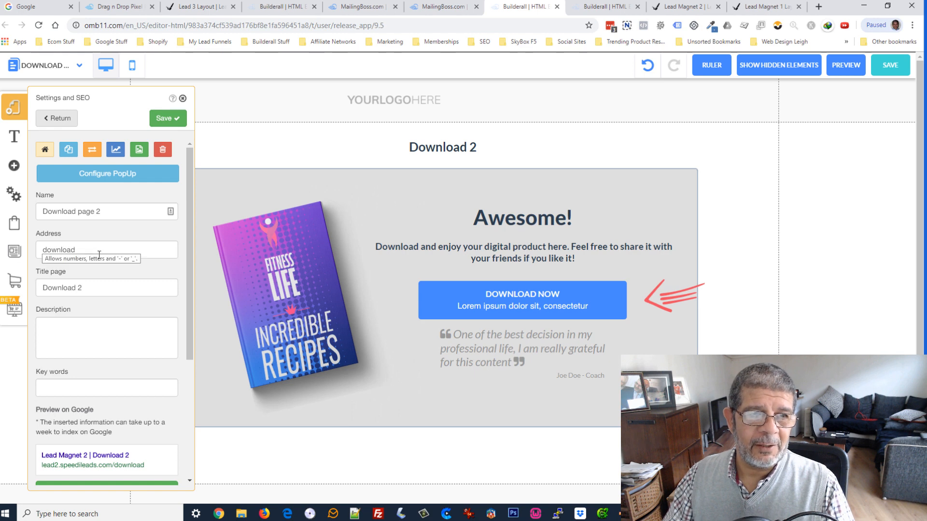
{"action": "scroll", "coordinate": [99, 254], "scroll_direction": "down", "scroll_amount": 1}
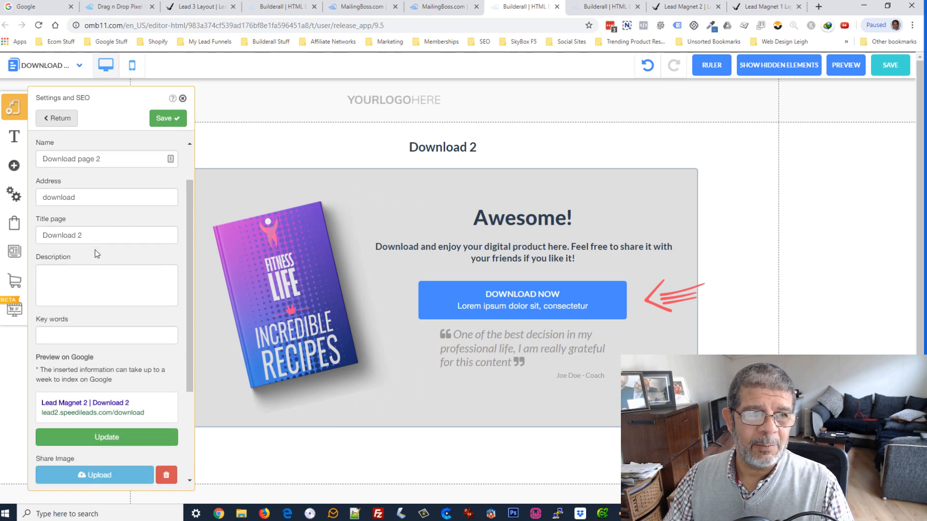
{"action": "scroll", "coordinate": [98, 244], "scroll_direction": "up", "scroll_amount": 1}
{"action": "scroll", "coordinate": [111, 257], "scroll_direction": "down", "scroll_amount": 4}
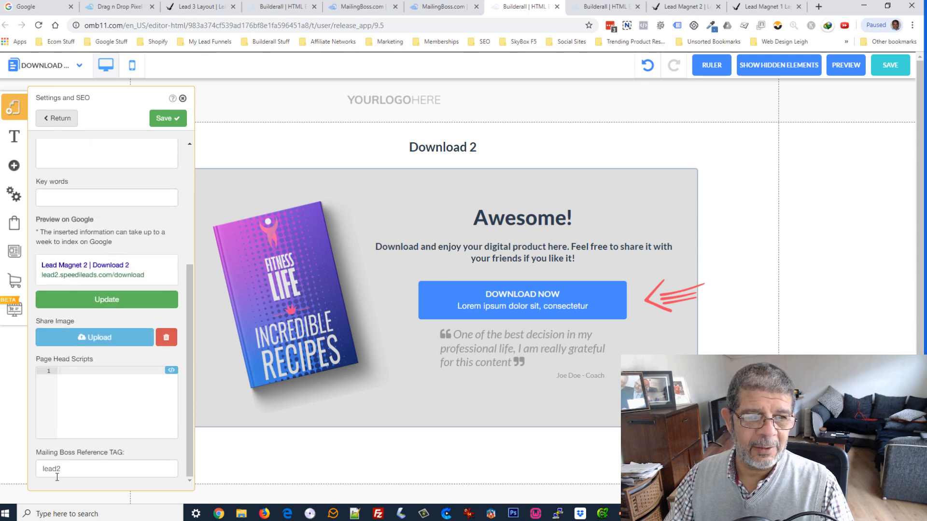
{"action": "scroll", "coordinate": [97, 386], "scroll_direction": "up", "scroll_amount": 4}
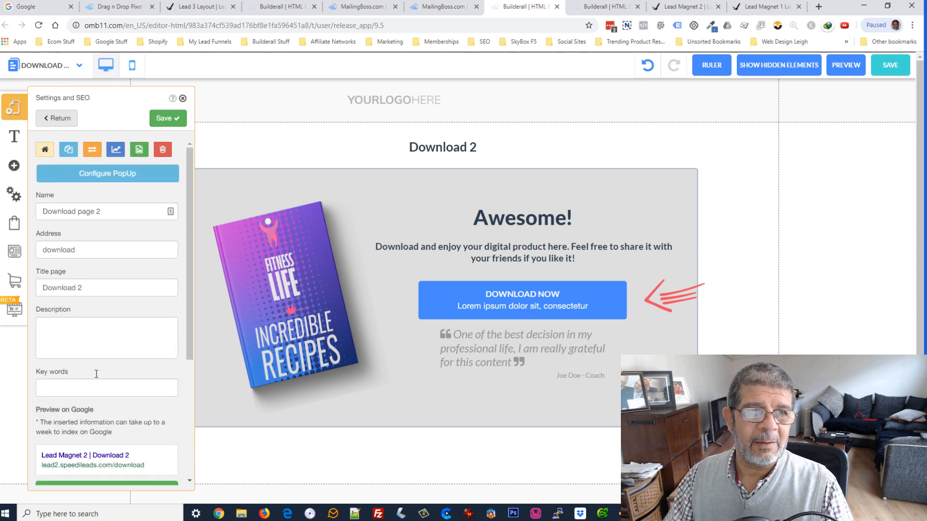
{"action": "left_click", "coordinate": [189, 121]}
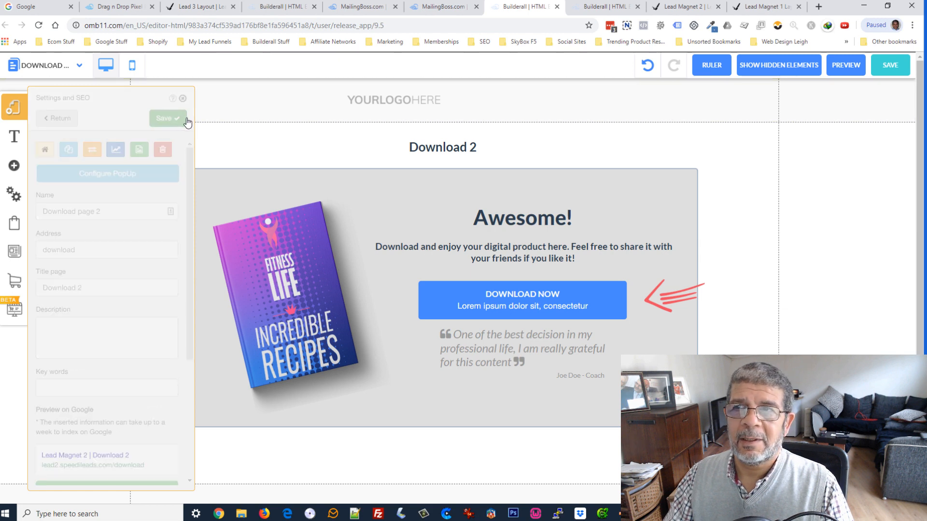
Save and publish the Lead Magnet 2 site, then go to MailingBoss
{"action": "left_click", "coordinate": [889, 65]}
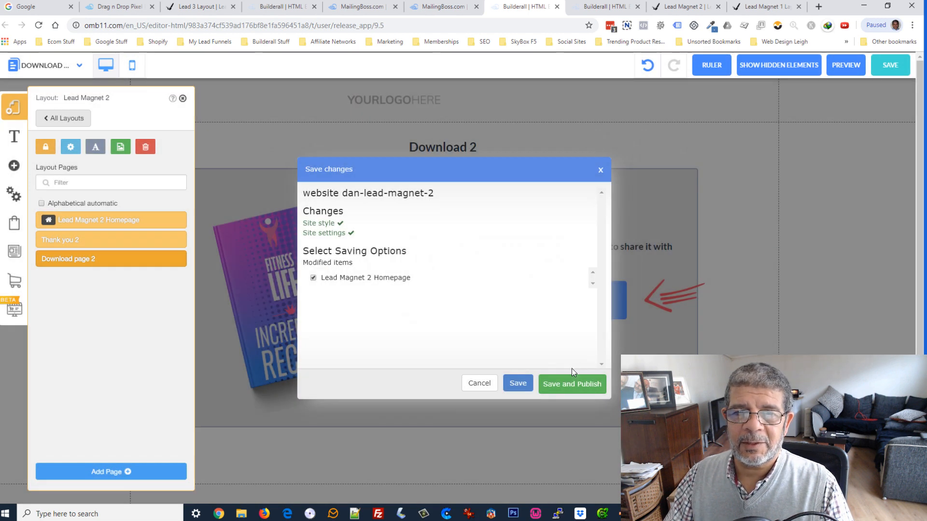
{"action": "left_click", "coordinate": [571, 384]}
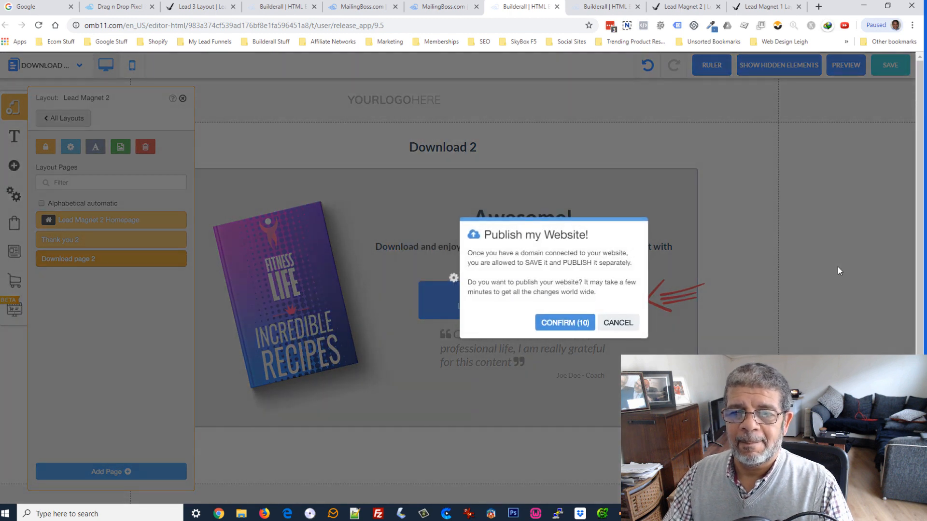
{"action": "left_click", "coordinate": [579, 323]}
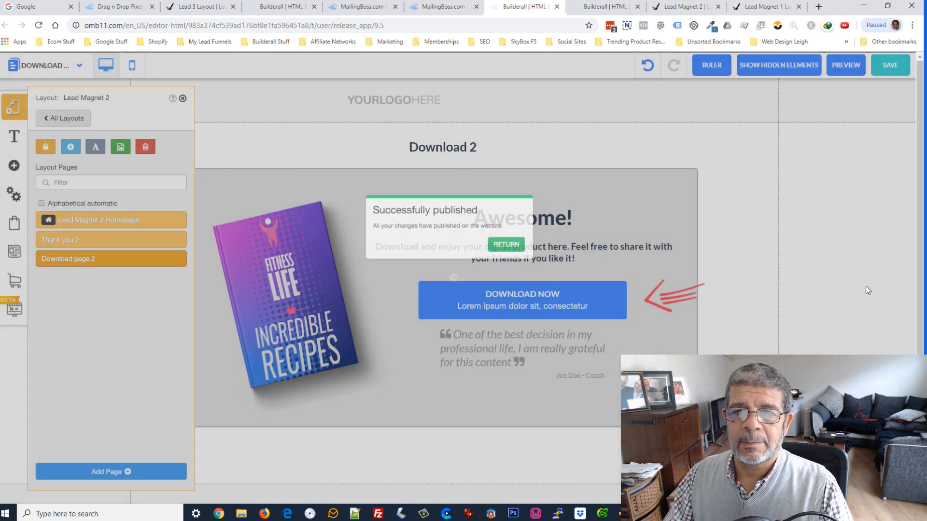
{"action": "left_click", "coordinate": [609, 296]}
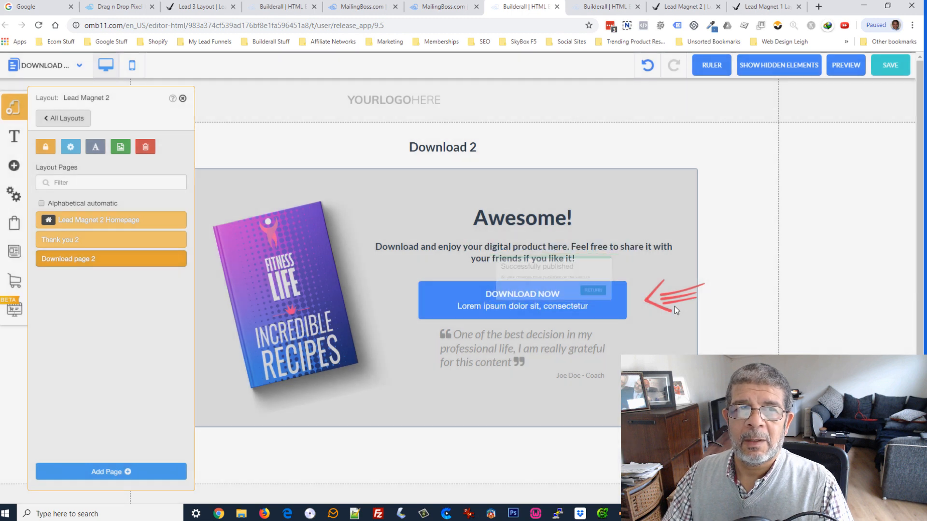
{"action": "left_click", "coordinate": [183, 99]}
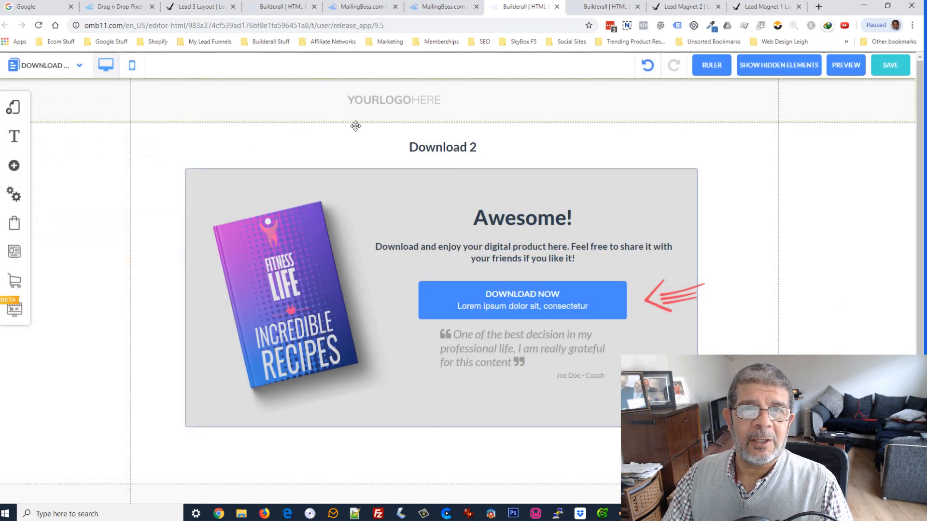
{"action": "left_click", "coordinate": [355, 7]}
Confirm the Multi 5 list has 0 subscribers, then order the lead page tabs 1, 2, 3
{"action": "left_click", "coordinate": [449, 8]}
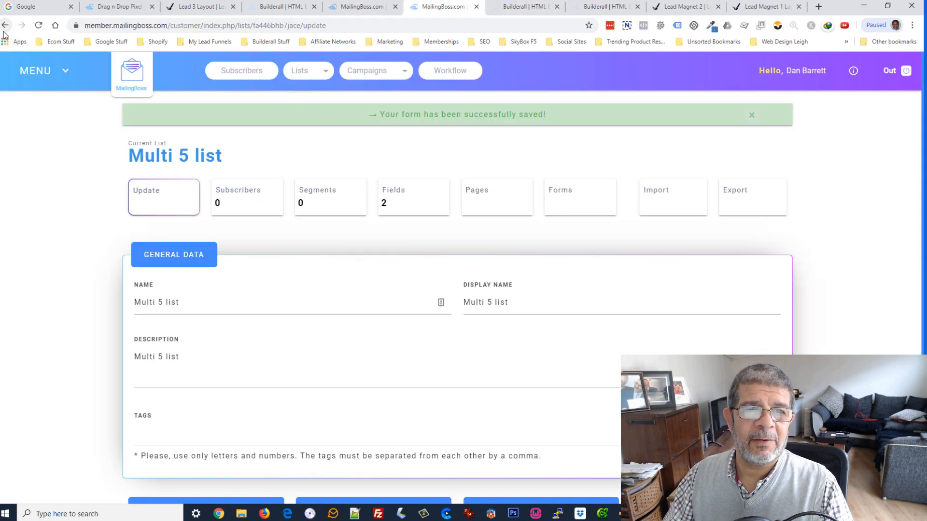
{"action": "left_click", "coordinate": [37, 28]}
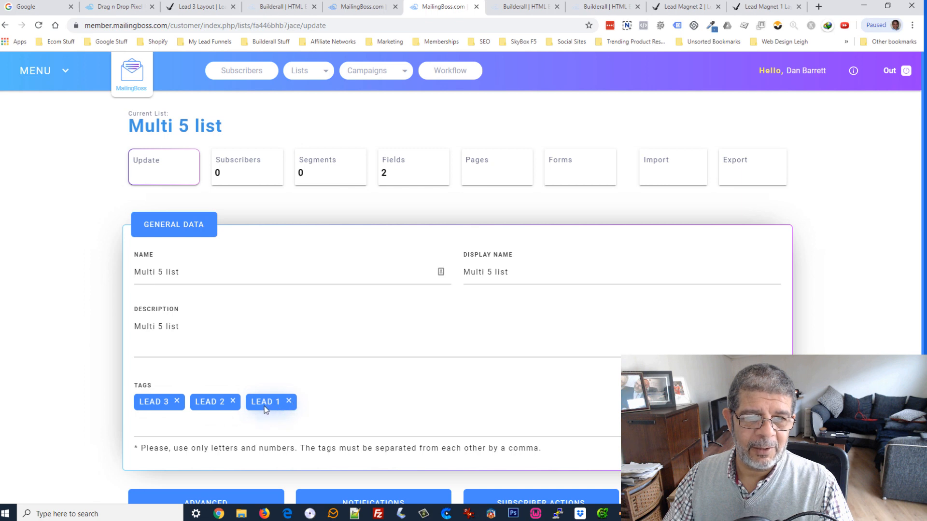
{"action": "scroll", "coordinate": [313, 363], "scroll_direction": "down", "scroll_amount": 1}
{"action": "left_click", "coordinate": [259, 99]}
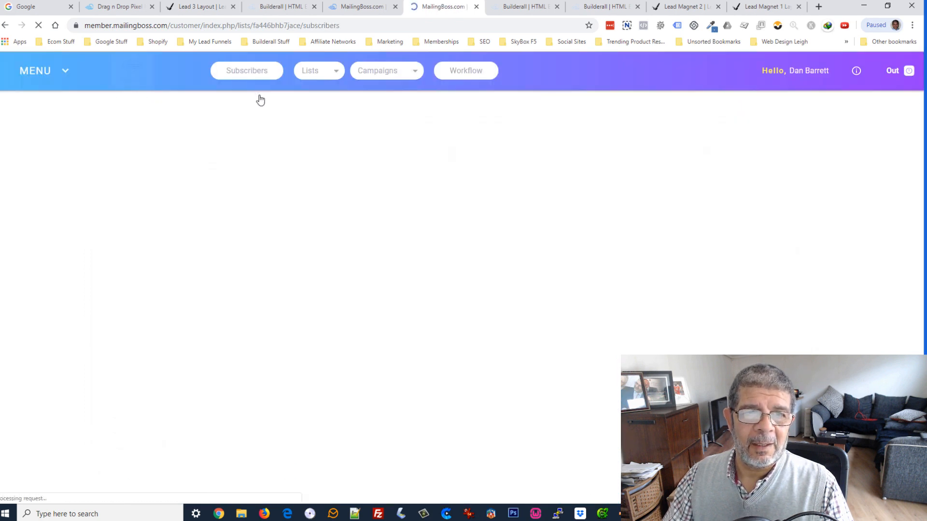
{"action": "scroll", "coordinate": [309, 212], "scroll_direction": "down", "scroll_amount": 1}
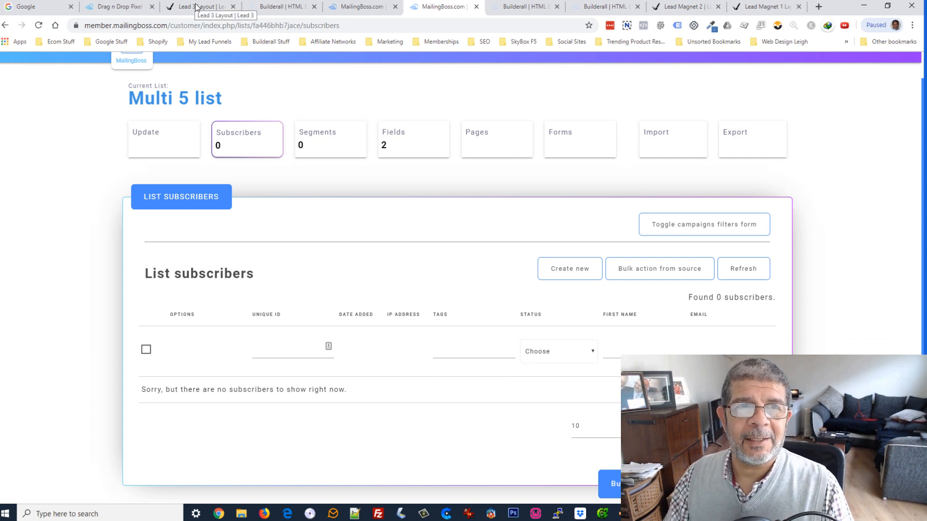
{"action": "left_click_drag", "start_coordinate": [196, 10], "coordinate": [771, 20]}
{"action": "left_click_drag", "start_coordinate": [613, 8], "coordinate": [693, 8]}
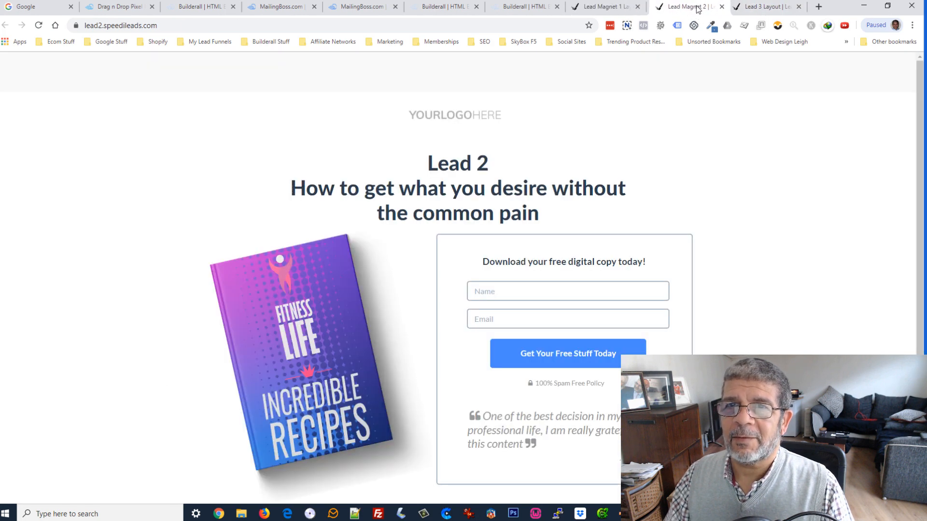
Look over the three lead pages and reload lead3.speedileads.com
{"action": "left_click", "coordinate": [609, 8]}
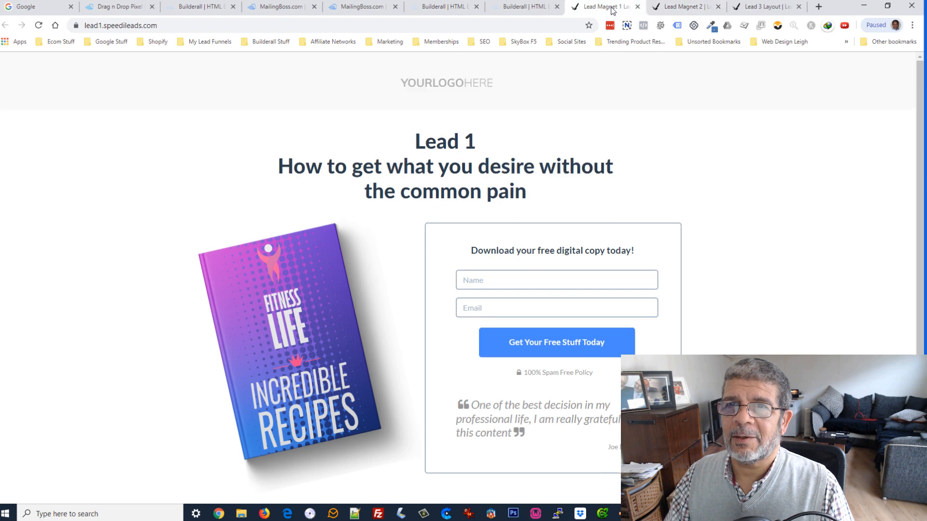
{"action": "left_click", "coordinate": [685, 8]}
{"action": "left_click", "coordinate": [755, 8]}
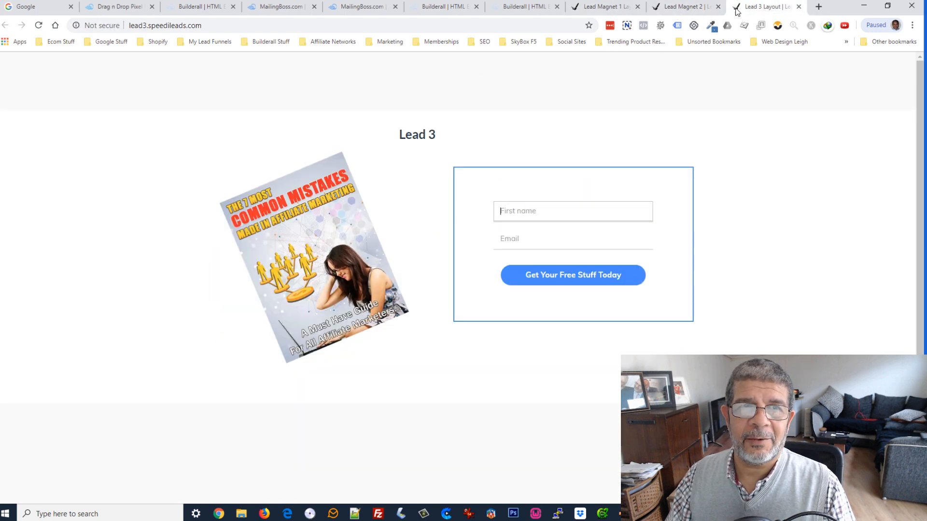
{"action": "left_click", "coordinate": [478, 31]}
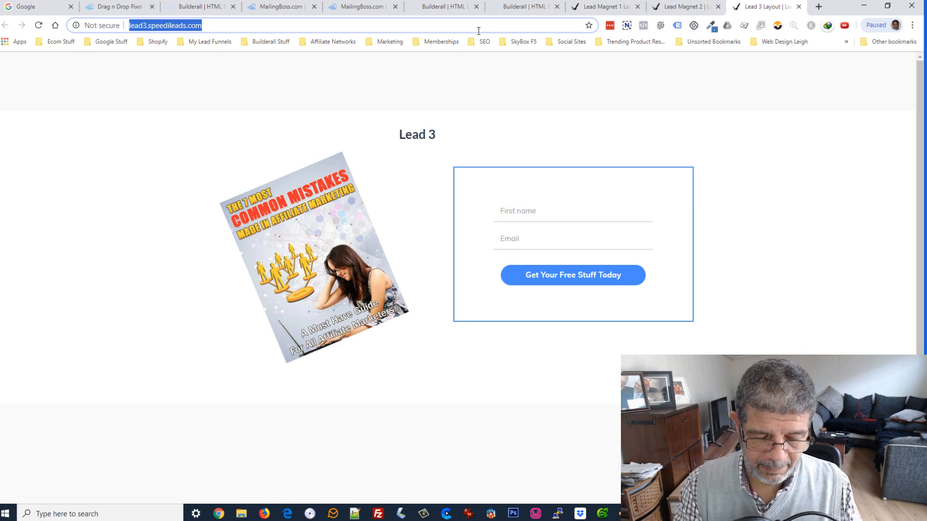
{"action": "key", "text": "Return"}
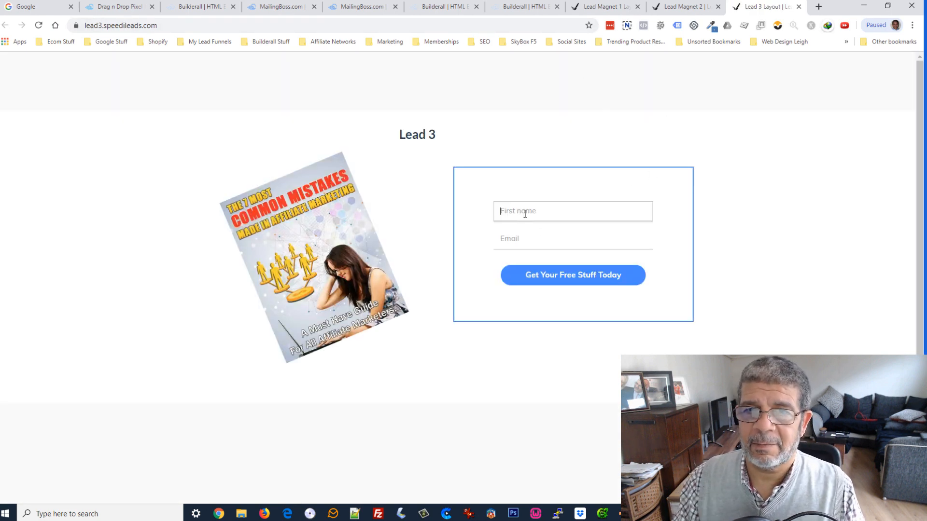
Fill in a first name and e-mail on the Lead 3 form and submit it
{"action": "type", "text": "Dab"}
{"action": "key", "text": "Tab"}
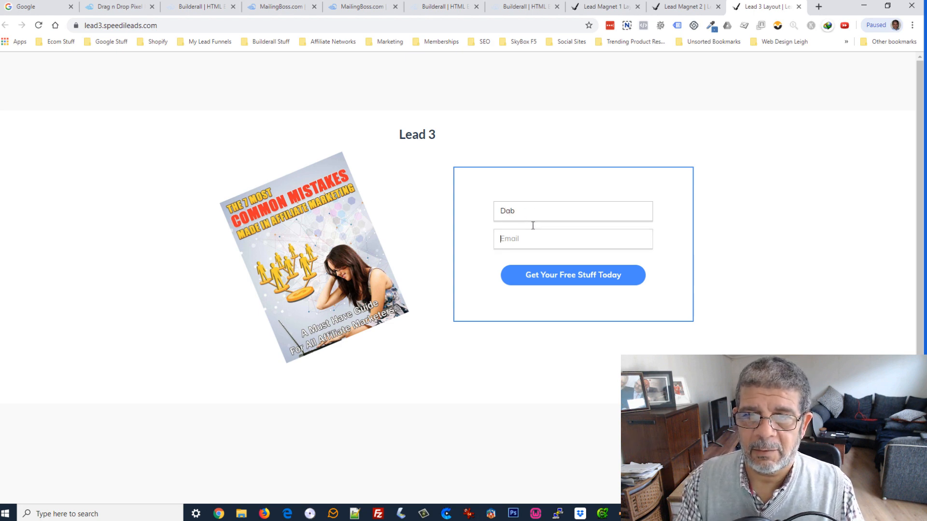
{"action": "left_click", "coordinate": [533, 217]}
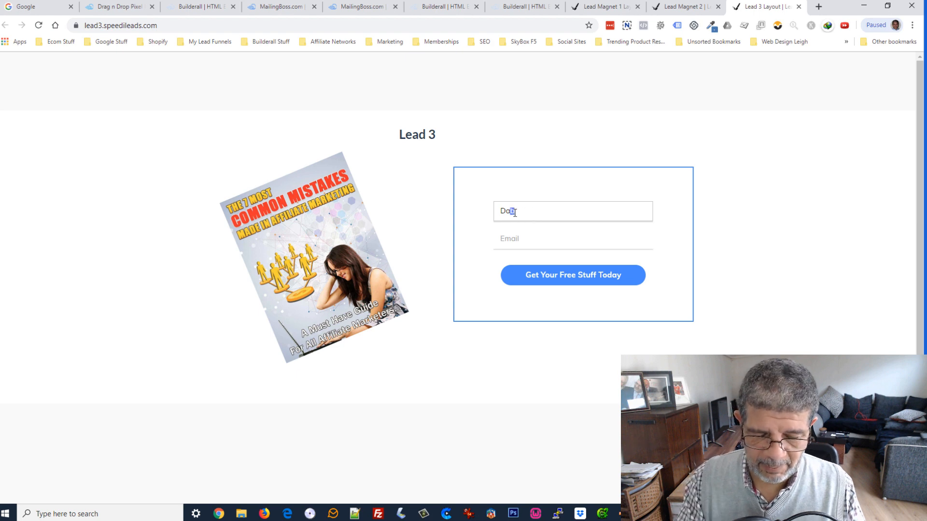
{"action": "key", "text": "Tab"}
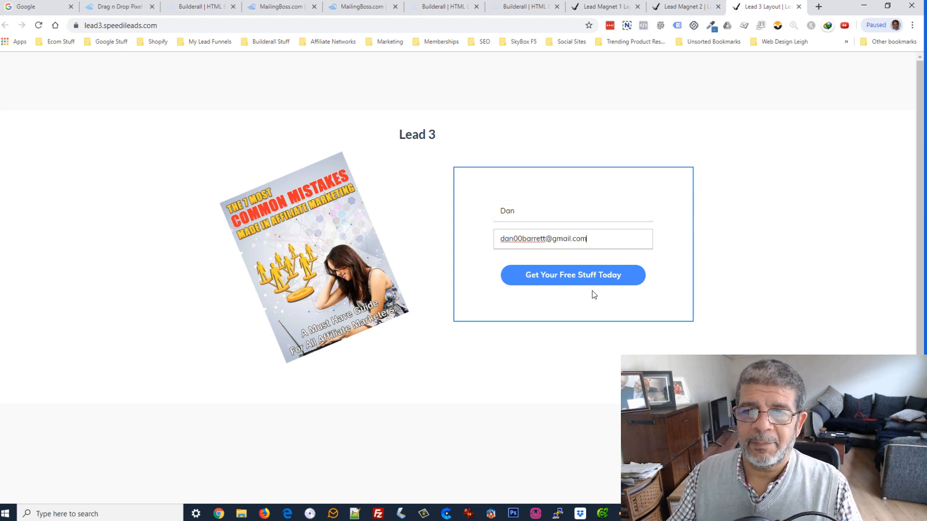
{"action": "left_click", "coordinate": [554, 276]}
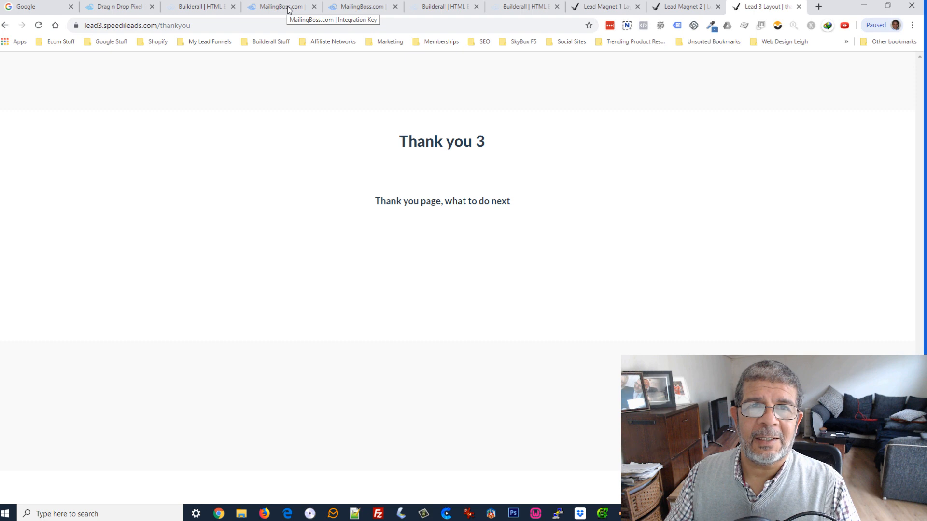
Reload Multi 5 subscribers to see one unconfirmed LEAD 3-tagged subscriber, then open a new tab
{"action": "left_click", "coordinate": [362, 8]}
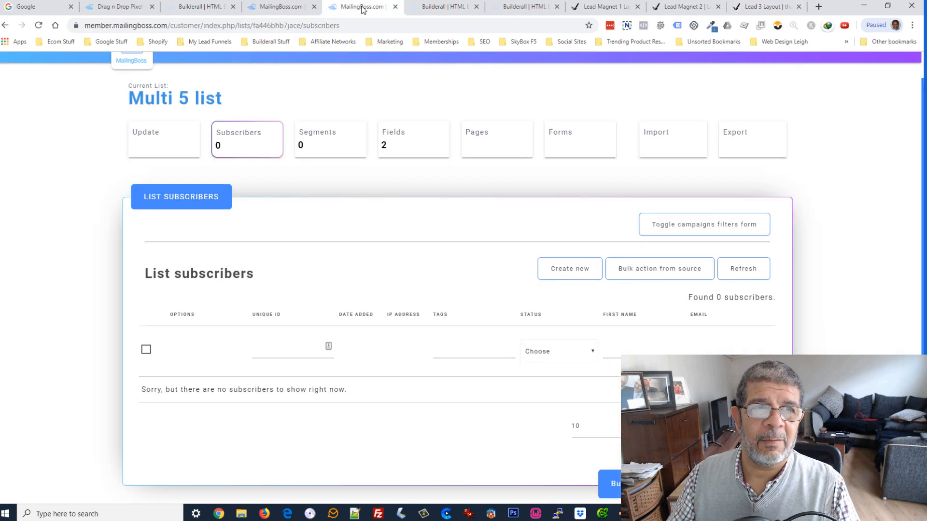
{"action": "left_click", "coordinate": [38, 25]}
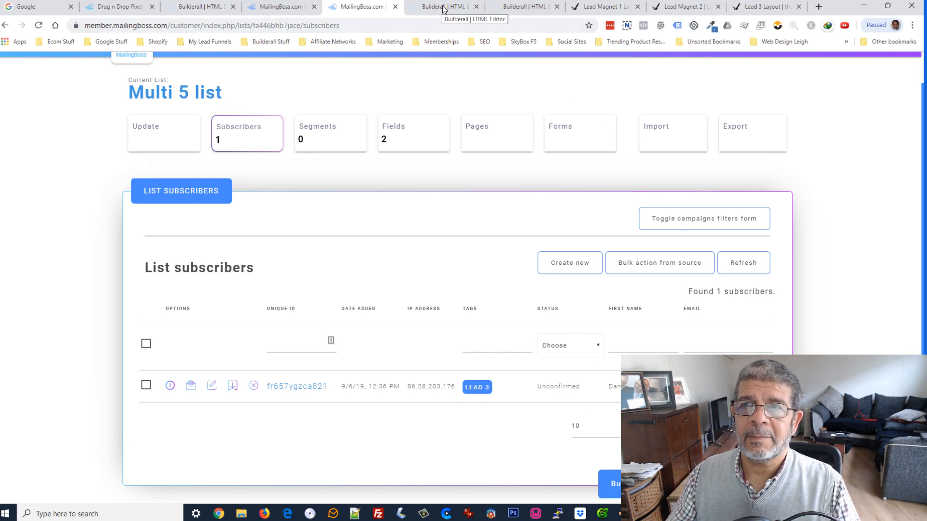
{"action": "left_click", "coordinate": [747, 8]}
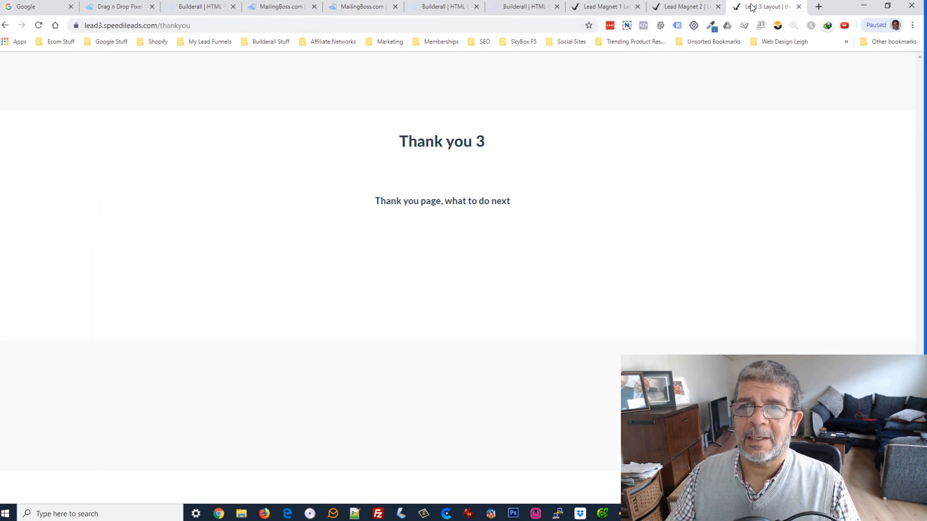
{"action": "left_click", "coordinate": [819, 7]}
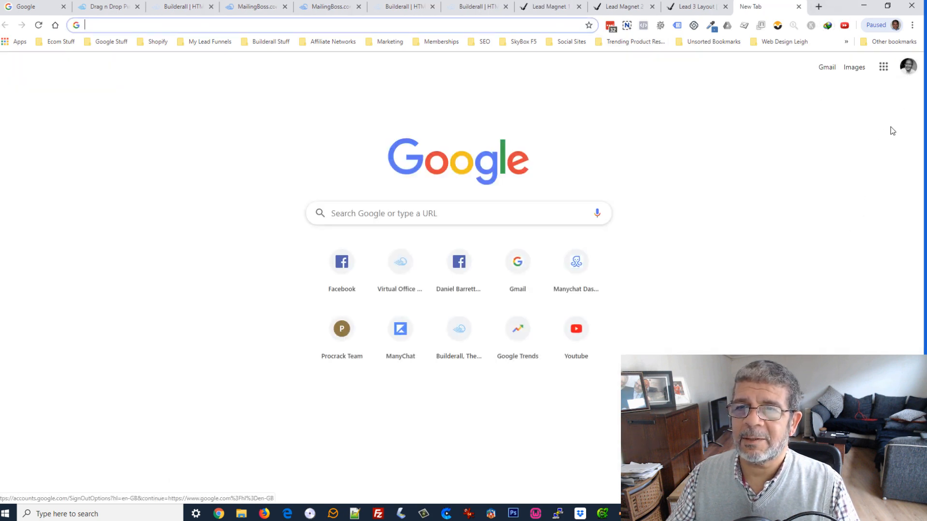
Confirm the Multi 5 list subscription from the 'Please confirm your subscription' email in Gmail
{"action": "left_click", "coordinate": [826, 68]}
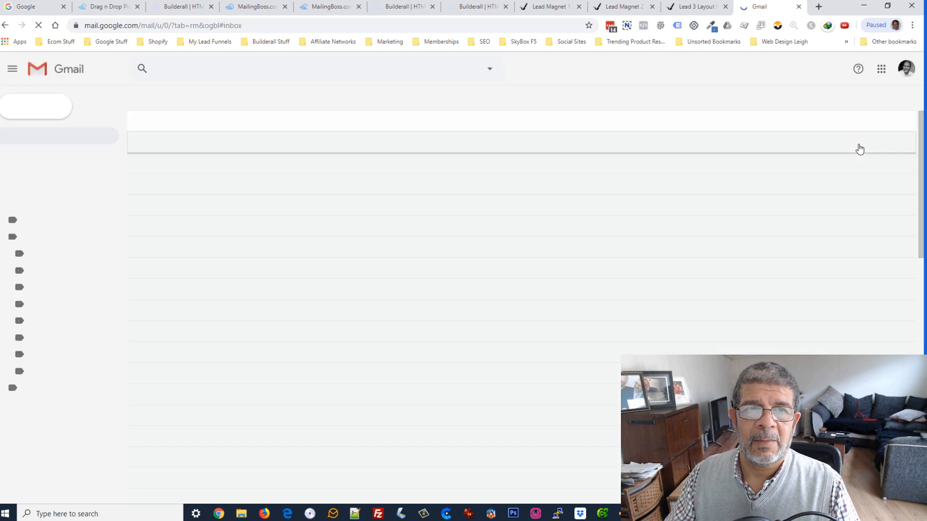
{"action": "left_click", "coordinate": [428, 122]}
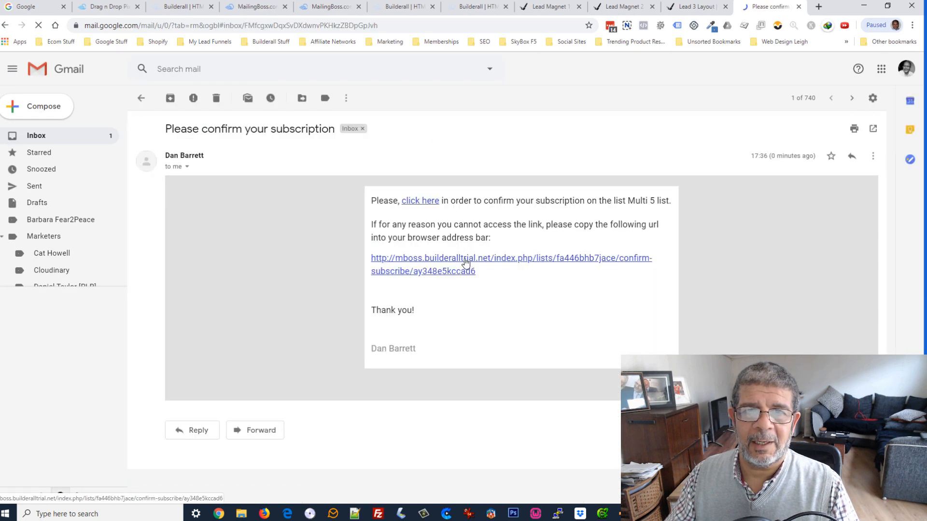
{"action": "left_click", "coordinate": [422, 203]}
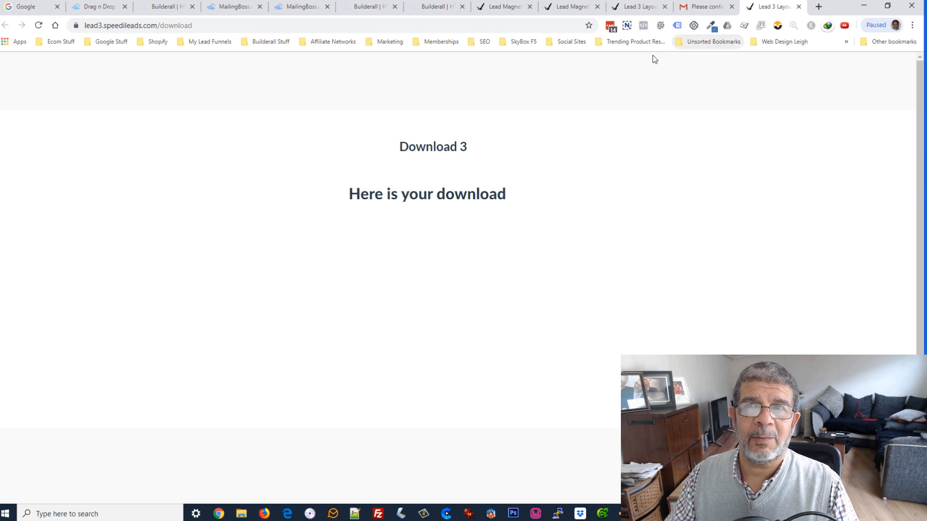
Check the Lead 3 thank-you and Download 3 pages, then return to the Multi 5 subscribers
{"action": "left_click", "coordinate": [636, 10]}
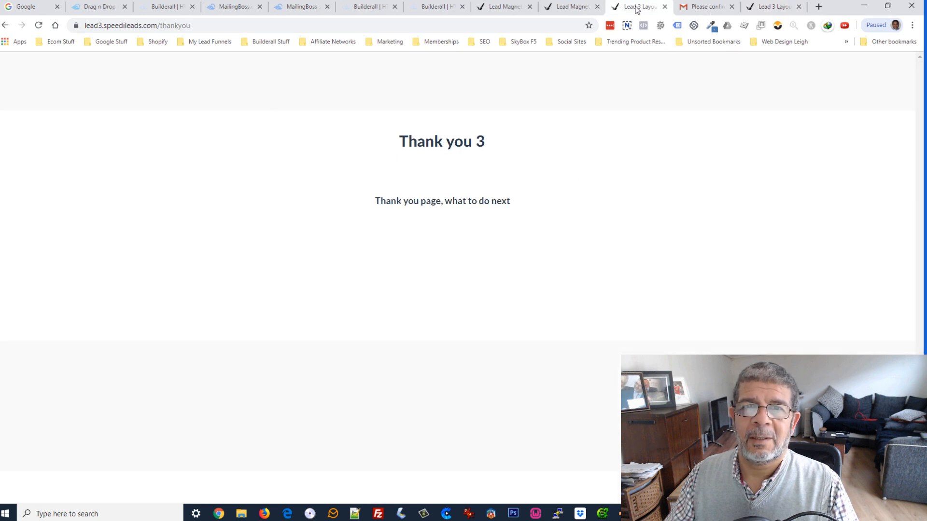
{"action": "left_click", "coordinate": [769, 9]}
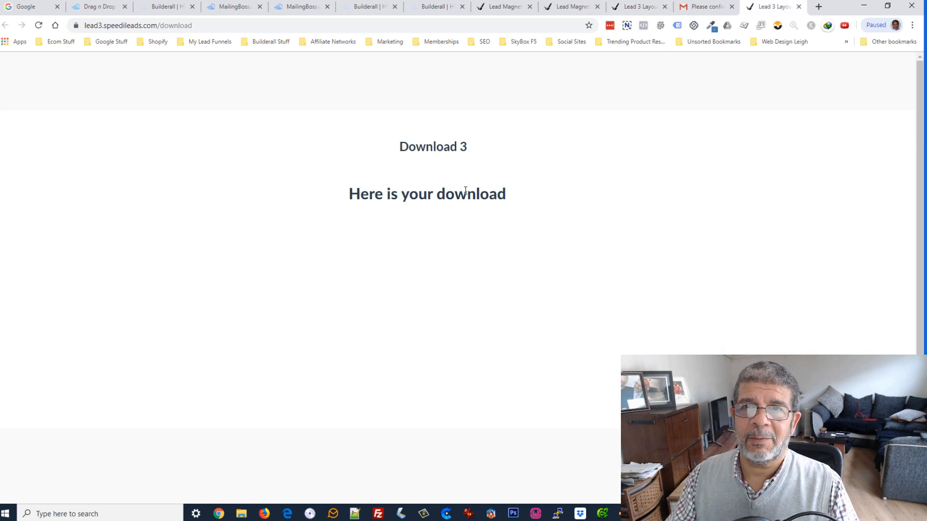
{"action": "left_click", "coordinate": [297, 8]}
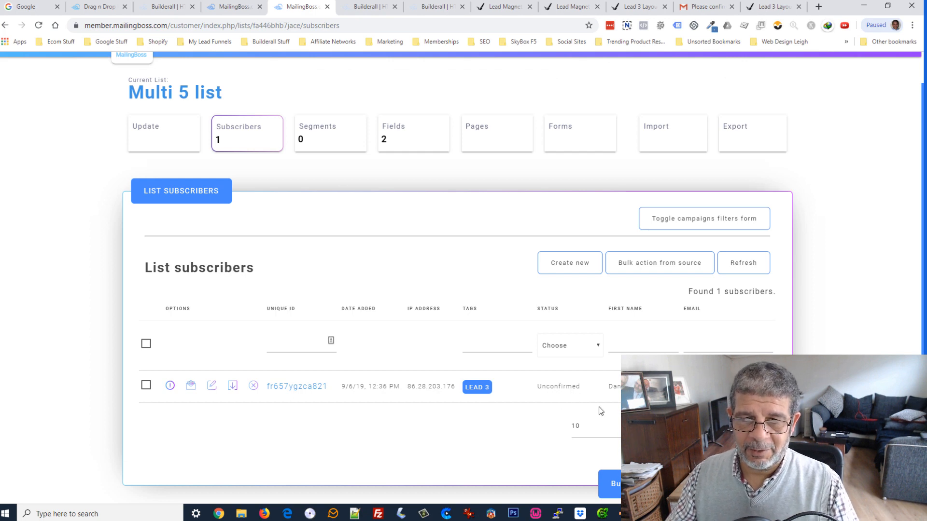
Reload the subscribers page to see the Lead 3 subscriber confirmed, then switch to Lead 1
{"action": "left_click", "coordinate": [38, 27]}
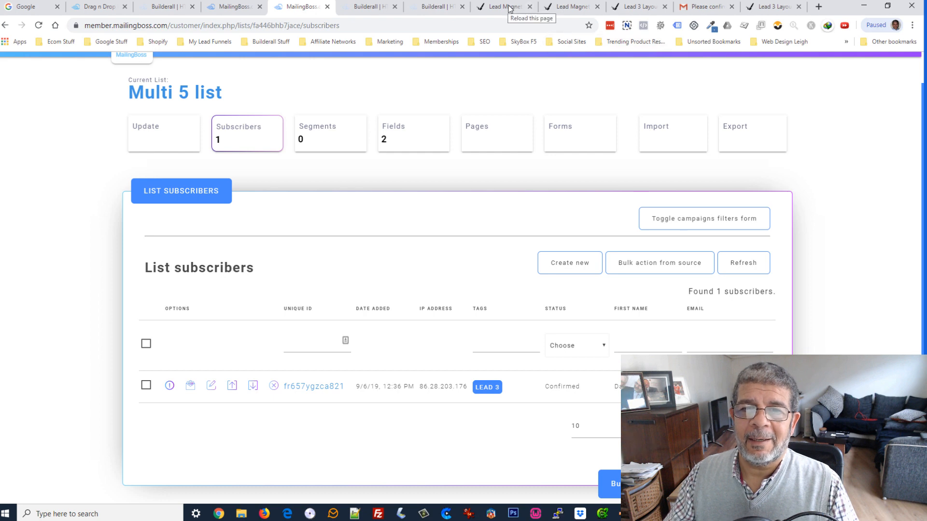
{"action": "left_click", "coordinate": [510, 8]}
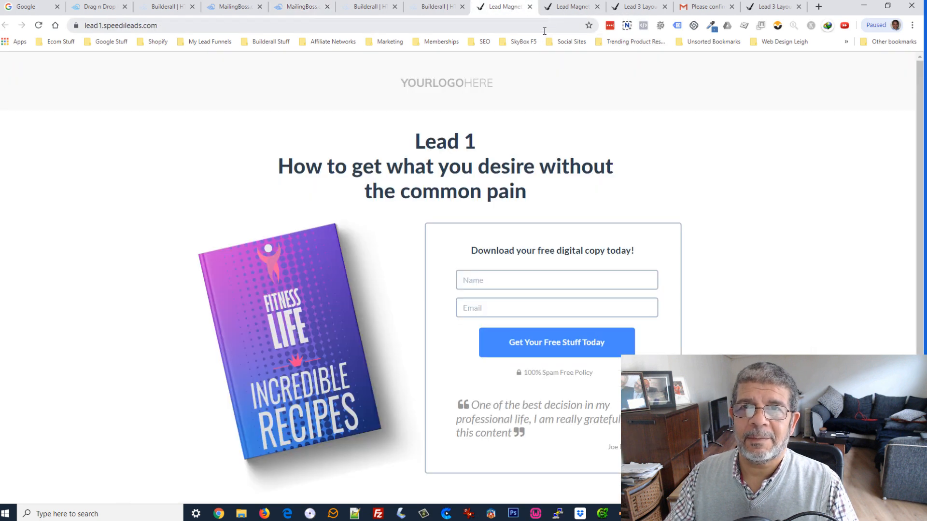
Submit the reloaded Lead 2 opt-in form with a test first name and e-mail
{"action": "left_click", "coordinate": [564, 10]}
{"action": "left_click", "coordinate": [38, 25]}
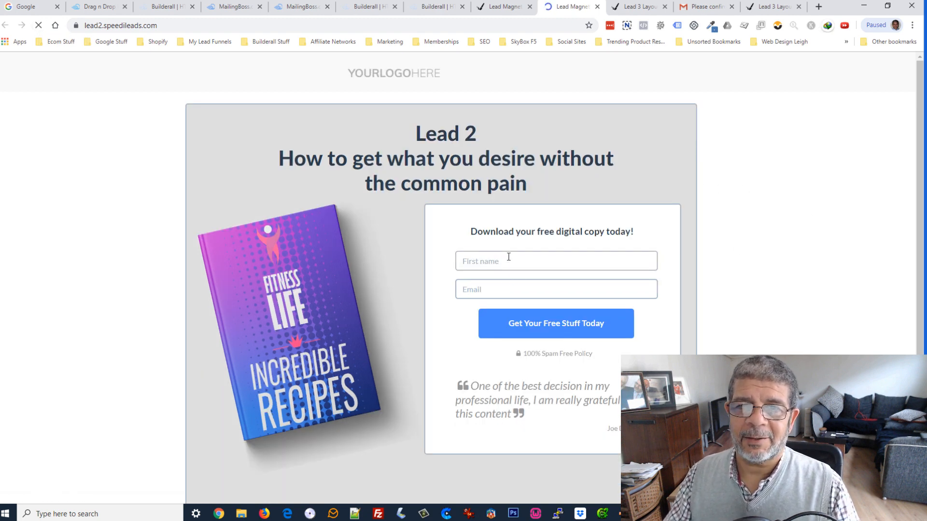
{"action": "left_click", "coordinate": [506, 264]}
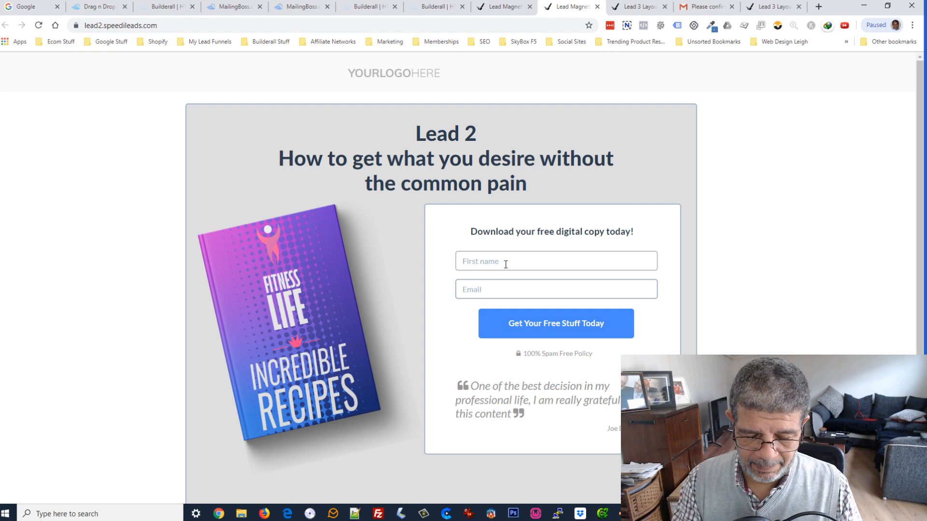
{"action": "type", "text": "Da"}
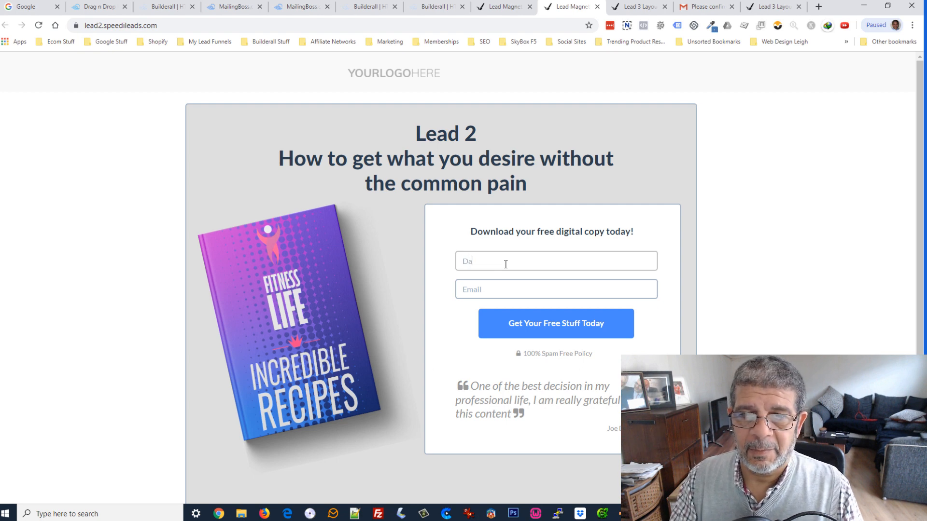
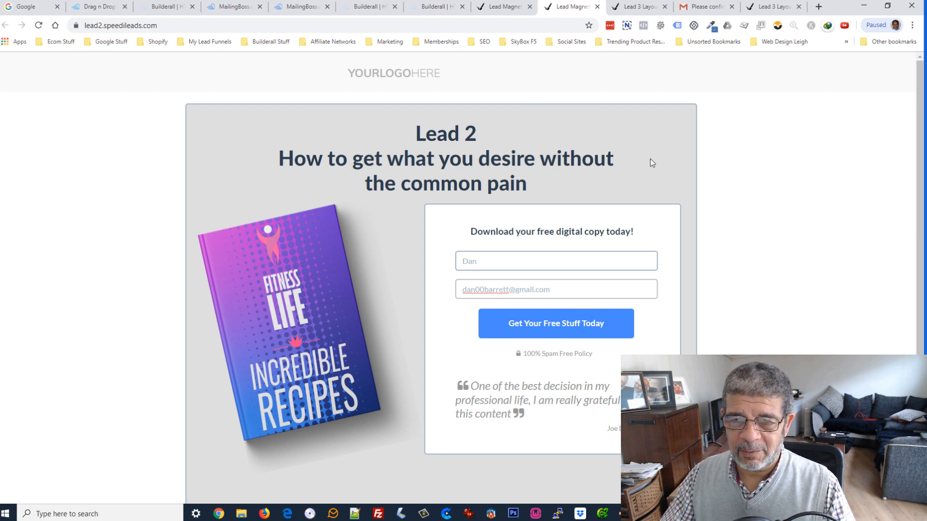
{"action": "scroll", "coordinate": [768, 202], "scroll_direction": "down", "scroll_amount": 2}
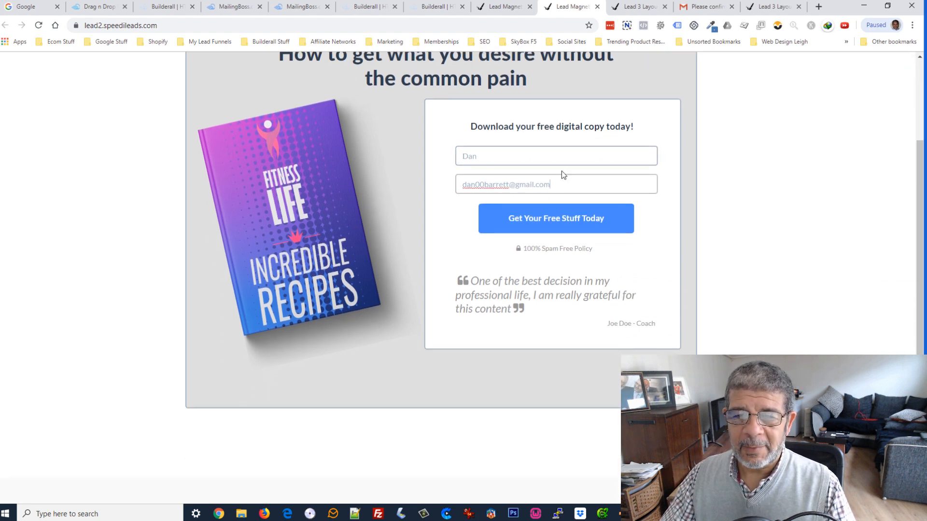
{"action": "scroll", "coordinate": [668, 204], "scroll_direction": "up", "scroll_amount": 2}
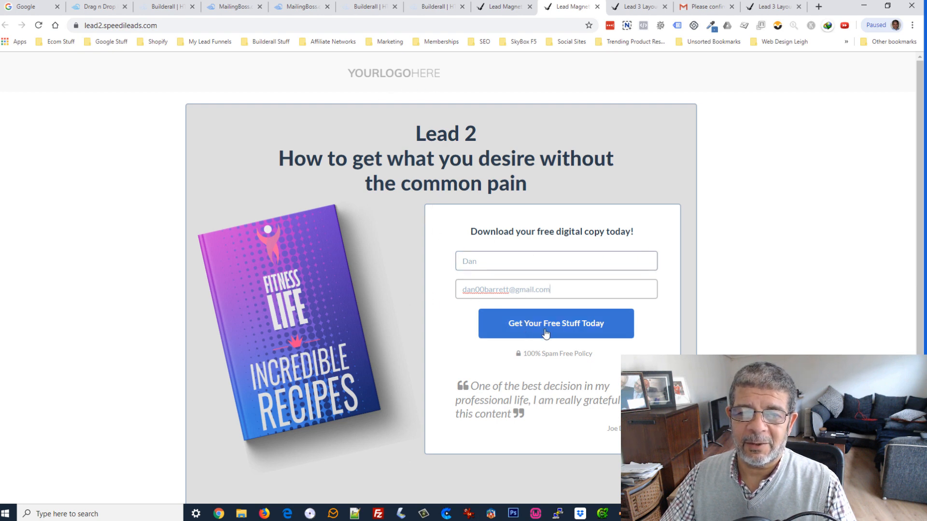
{"action": "left_click", "coordinate": [530, 326]}
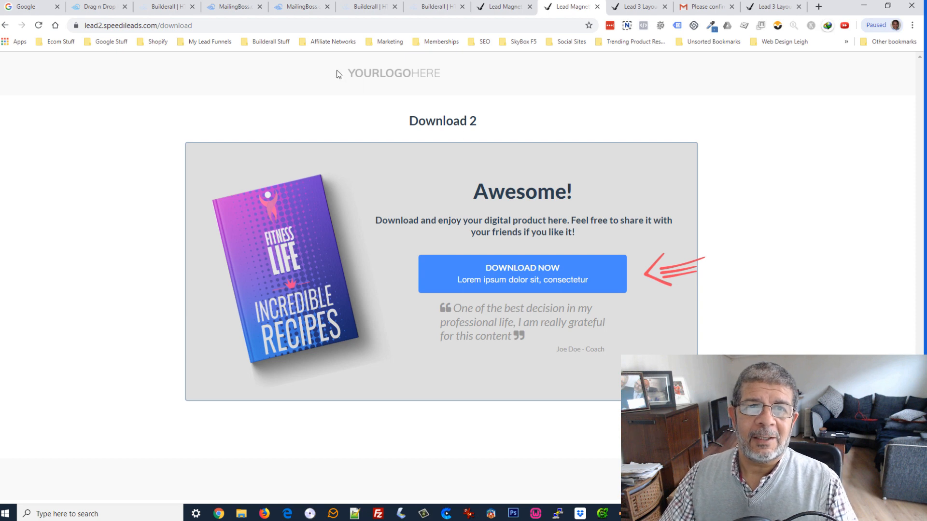
{"action": "left_click", "coordinate": [293, 7]}
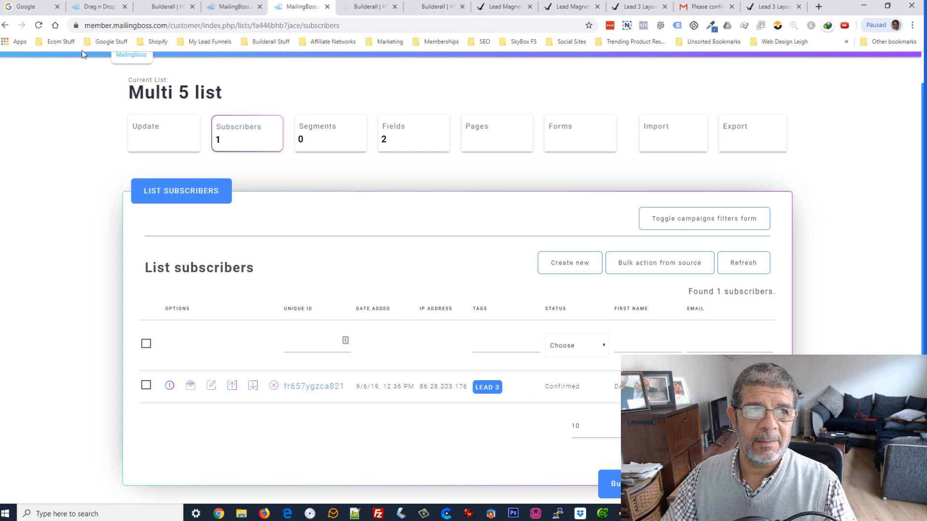
Reload MailingBoss to show the LEAD 2 tag, then reload the Lead 1 opt-in page
{"action": "left_click", "coordinate": [42, 26]}
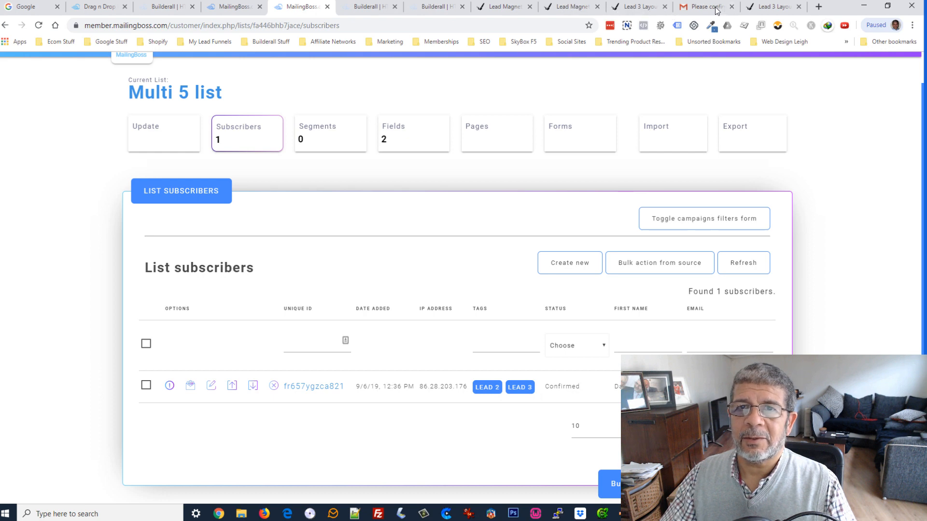
{"action": "left_click", "coordinate": [575, 7]}
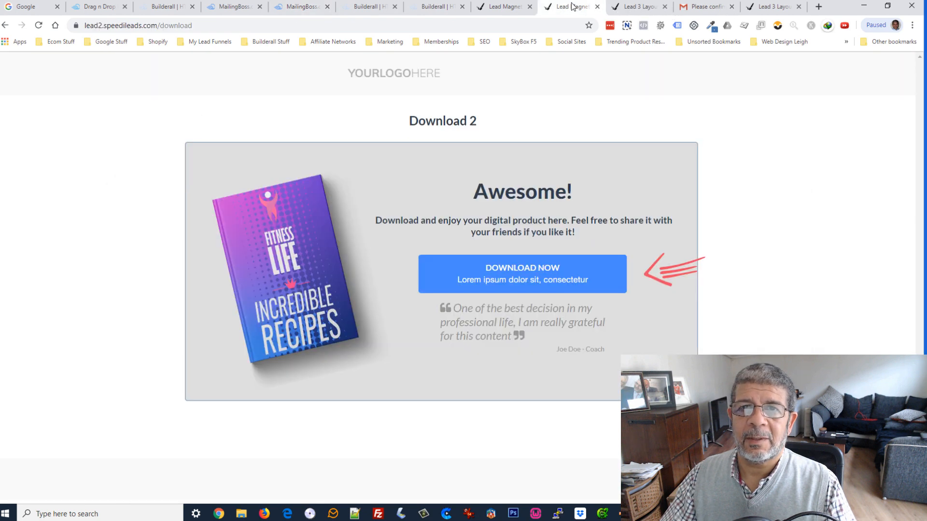
{"action": "left_click", "coordinate": [511, 7]}
{"action": "left_click", "coordinate": [38, 25]}
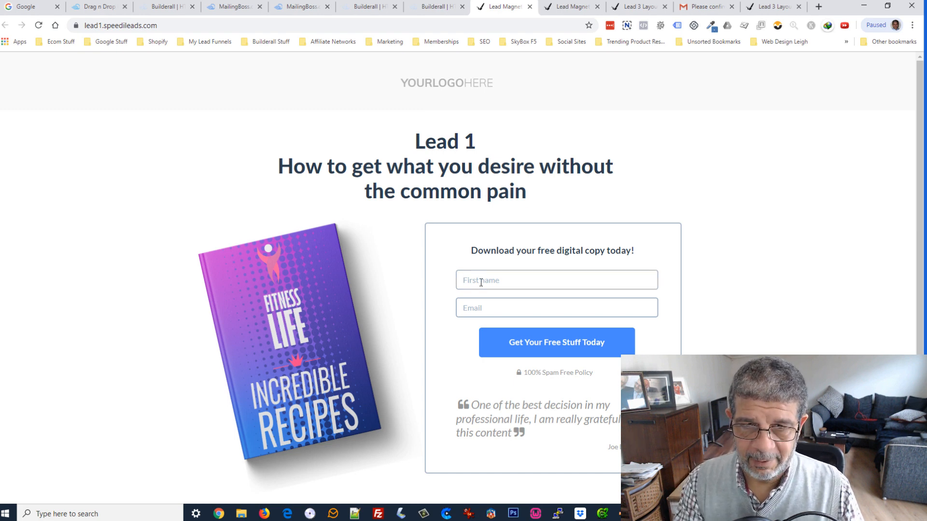
Submit the Lead 1 form with a test e-mail to reach Download 1
{"action": "left_click", "coordinate": [481, 282]}
{"action": "type", "text": "Dan"}
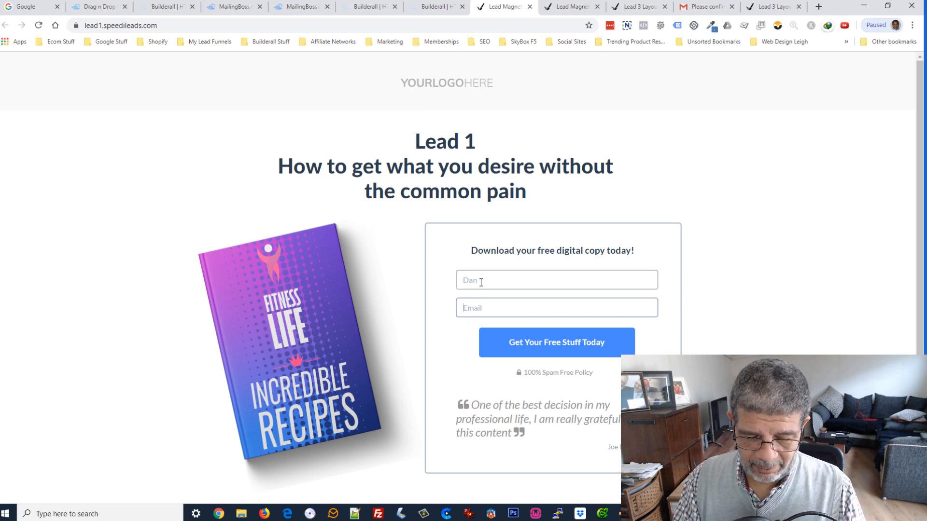
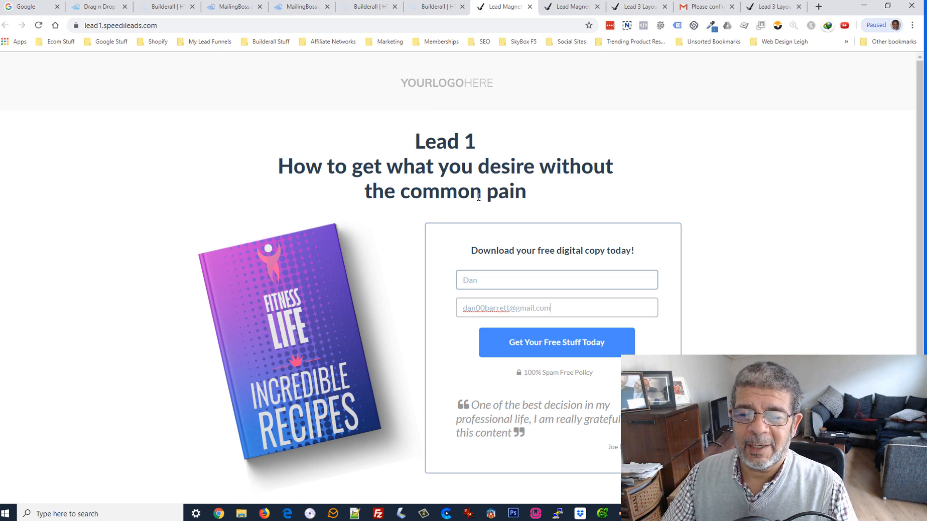
{"action": "scroll", "coordinate": [502, 216], "scroll_direction": "down", "scroll_amount": 2}
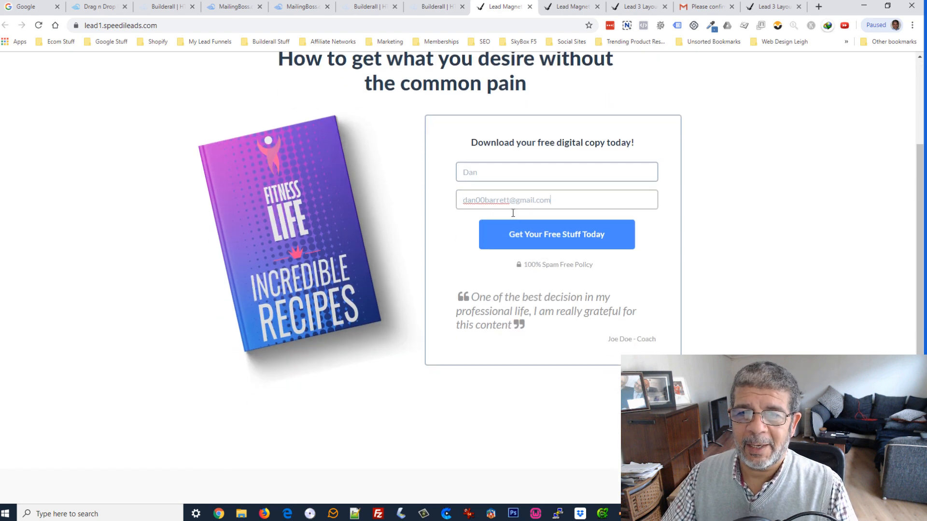
{"action": "scroll", "coordinate": [723, 228], "scroll_direction": "up", "scroll_amount": 2}
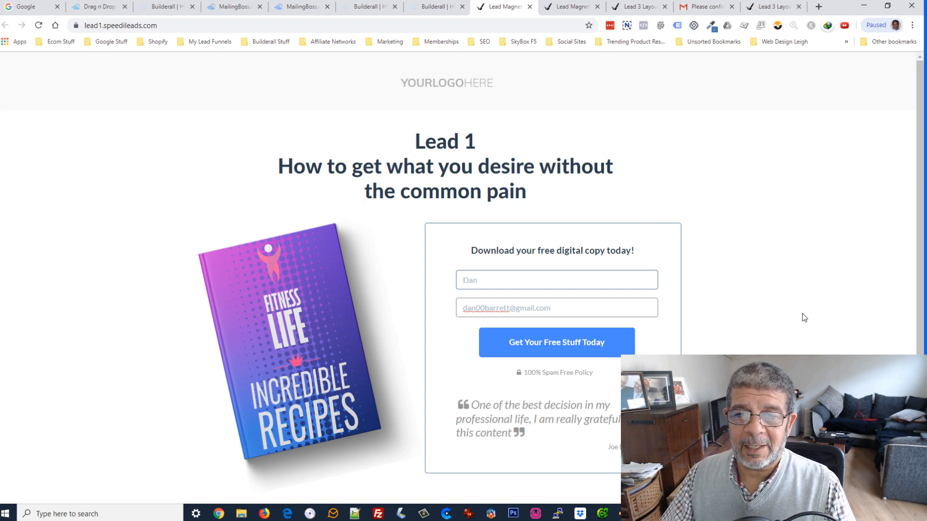
{"action": "left_click", "coordinate": [544, 348]}
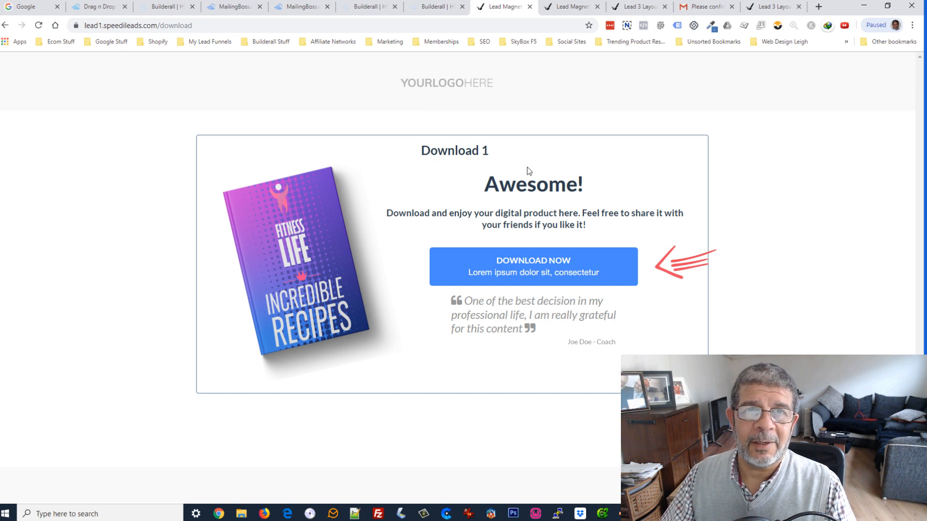
{"action": "left_click", "coordinate": [291, 8]}
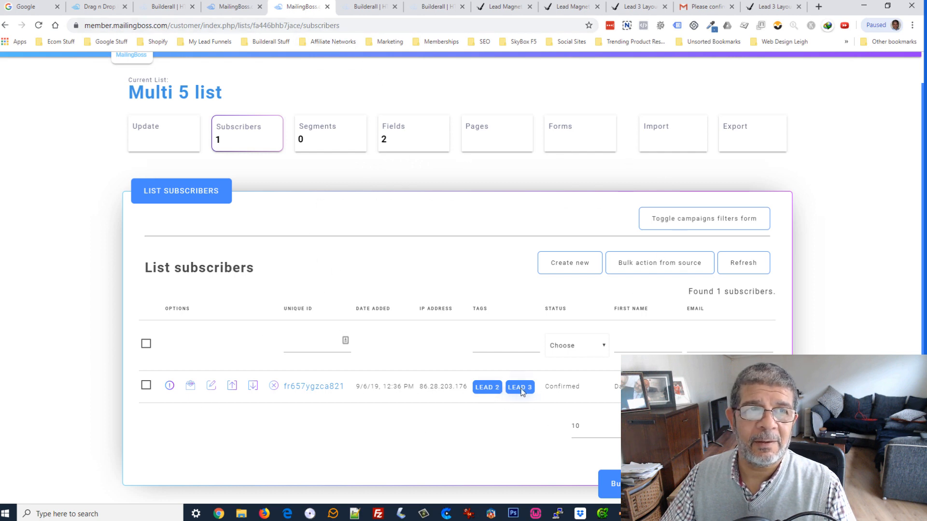
Reload the Multi 5 subscribers to verify the LEAD 1, LEAD 2 and LEAD 3 tags
{"action": "left_click", "coordinate": [39, 25]}
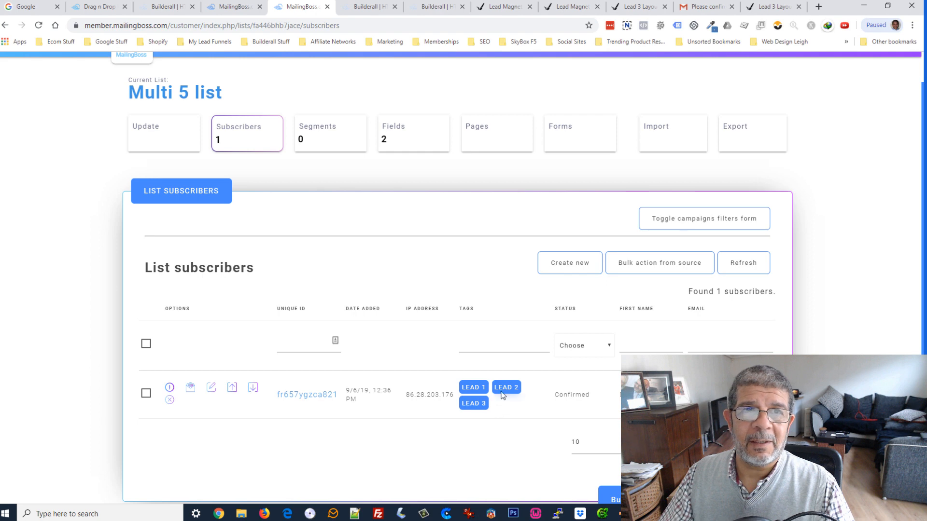
{"action": "scroll", "coordinate": [500, 400], "scroll_direction": "up", "scroll_amount": 1}
{"action": "left_click", "coordinate": [228, 7]}
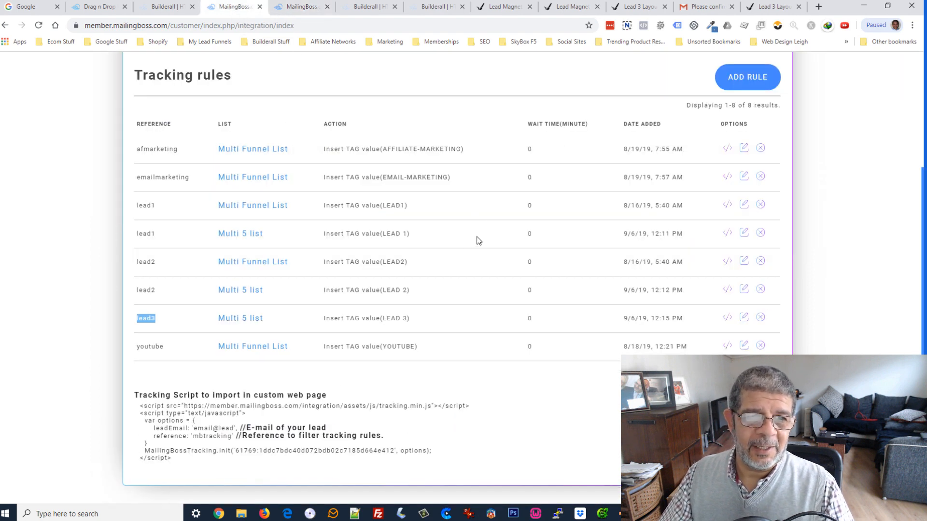
Review the AFFILIATE-MARKETING and EMAIL-MARKETING tag values in the tracking rules' Action column
{"action": "scroll", "coordinate": [478, 241], "scroll_direction": "up", "scroll_amount": 3}
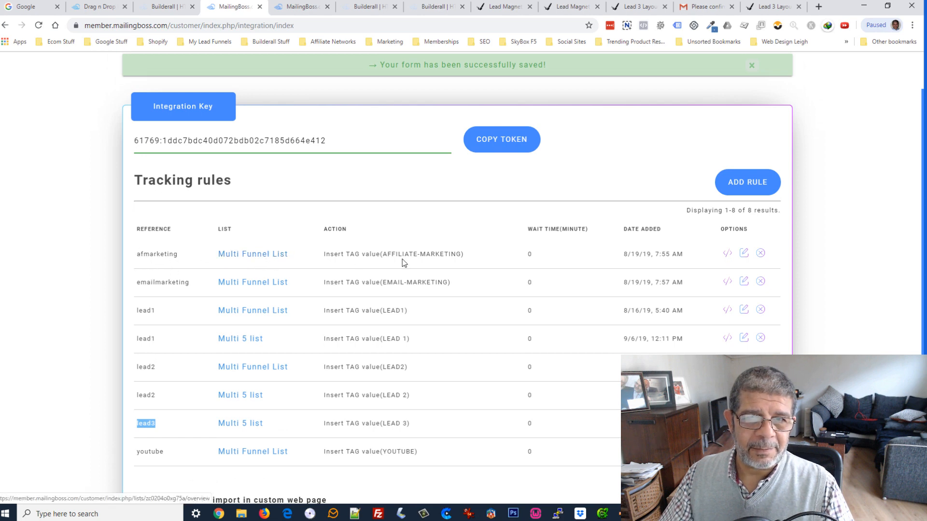
{"action": "left_click_drag", "start_coordinate": [383, 255], "coordinate": [463, 257]}
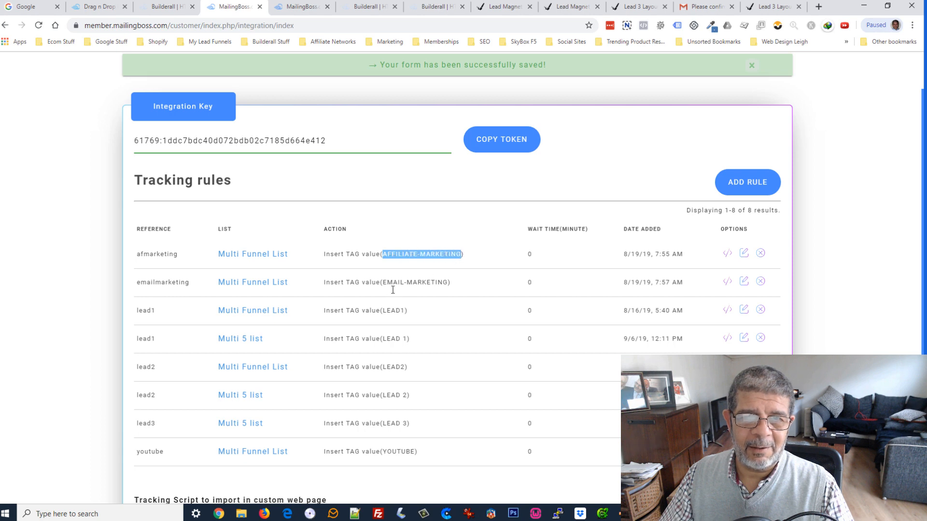
{"action": "left_click_drag", "start_coordinate": [383, 283], "coordinate": [410, 283]}
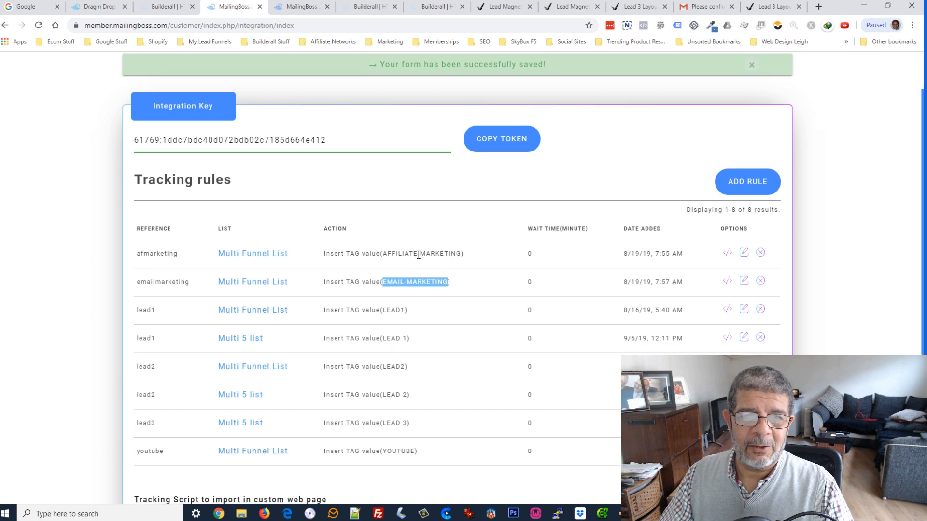
{"action": "scroll", "coordinate": [419, 254], "scroll_direction": "down", "scroll_amount": 1}
{"action": "scroll", "coordinate": [466, 275], "scroll_direction": "up", "scroll_amount": 2}
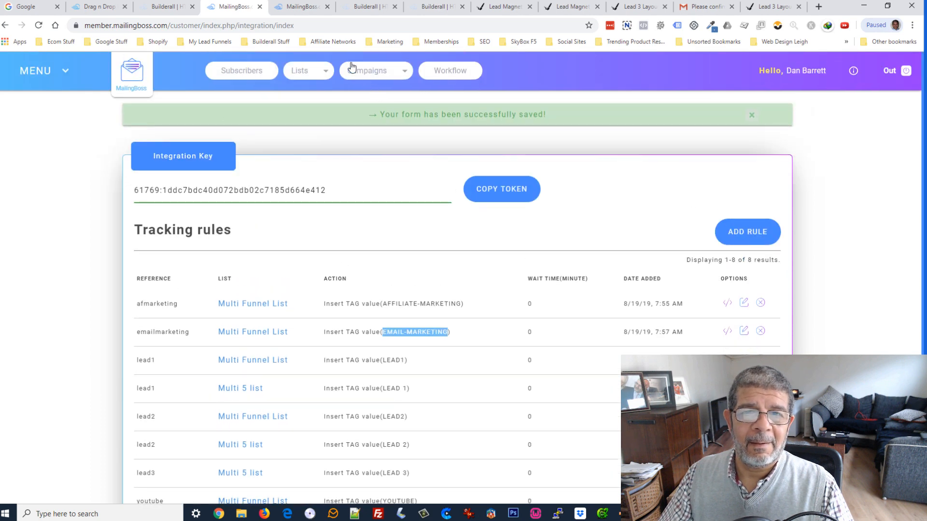
{"action": "left_click", "coordinate": [297, 7]}
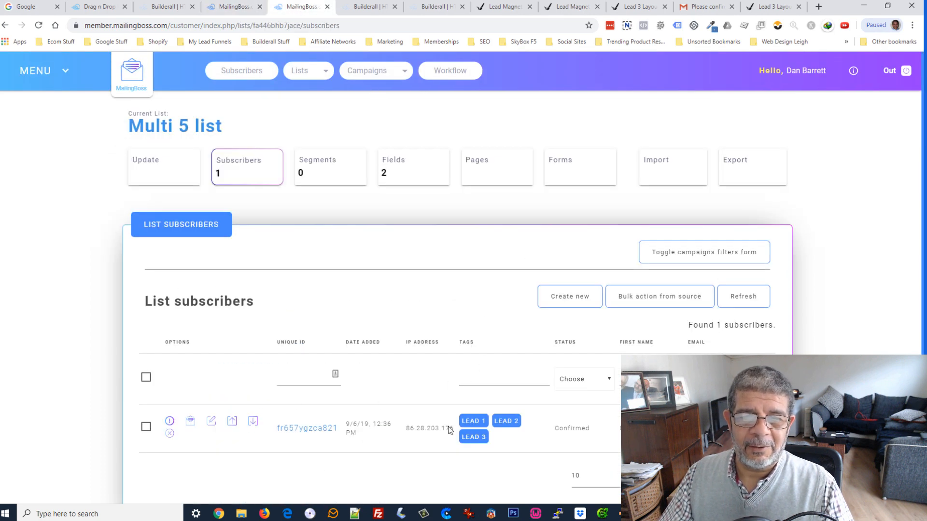
{"action": "scroll", "coordinate": [215, 405], "scroll_direction": "down", "scroll_amount": 1}
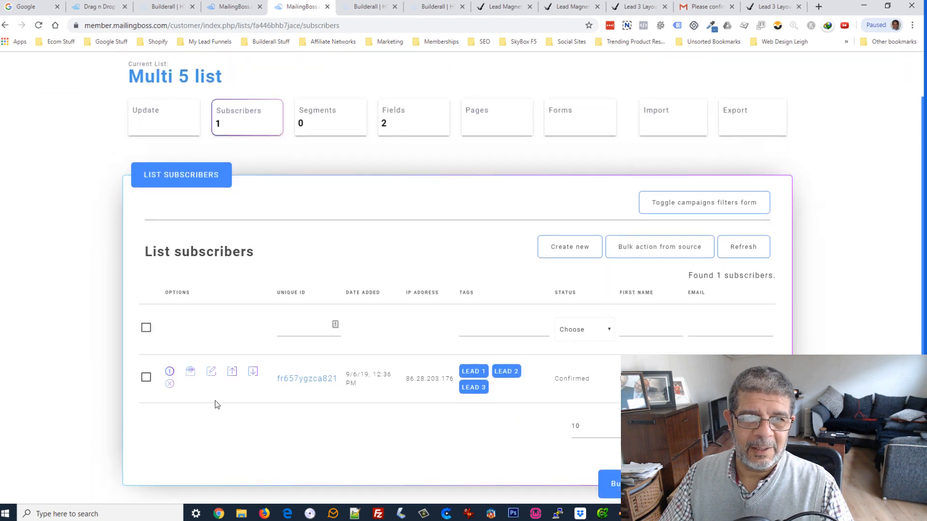
Open the subscriber's overview showing lead score 350 and LEAD 1–3 tags on Multi 5
{"action": "left_click", "coordinate": [170, 372]}
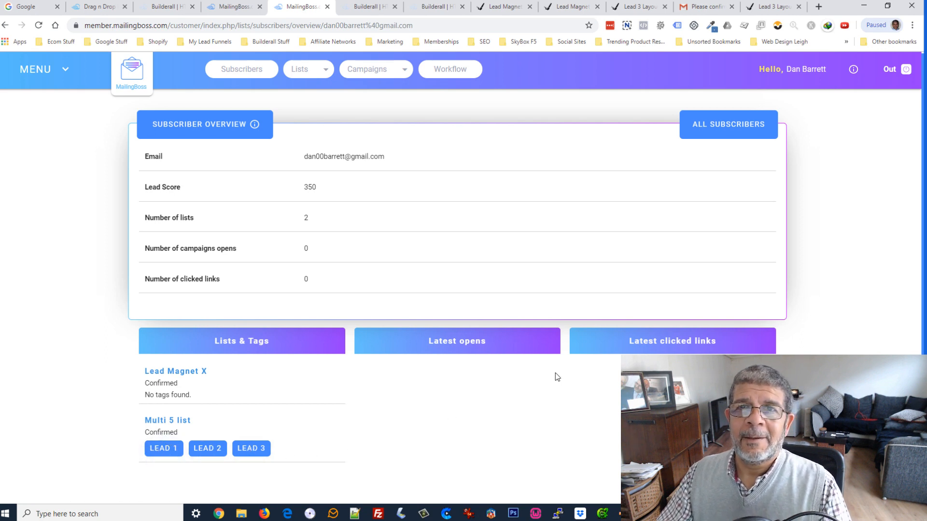
{"action": "left_click", "coordinate": [766, 9]}
Resubmit the Lead 2 opt-in form with a test first name and e-mail, reaching Thank you 2
{"action": "left_click", "coordinate": [573, 10]}
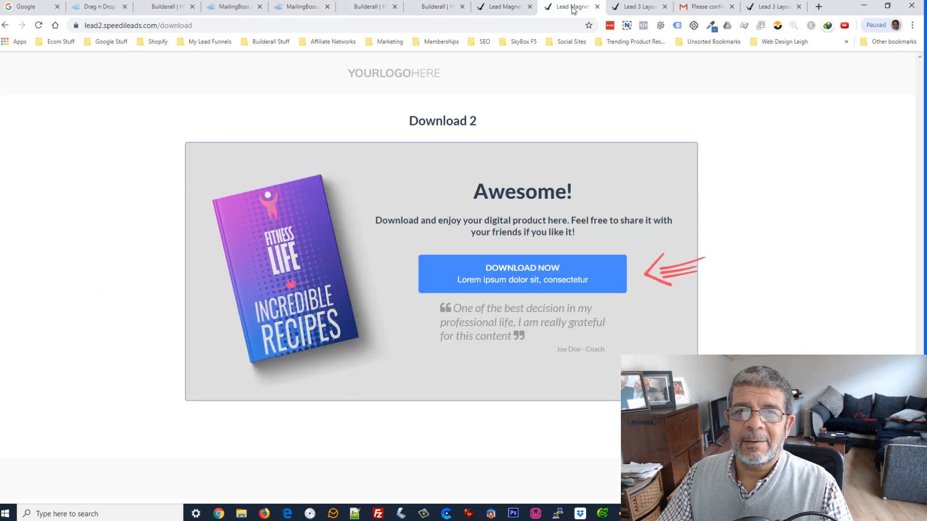
{"action": "left_click", "coordinate": [5, 26]}
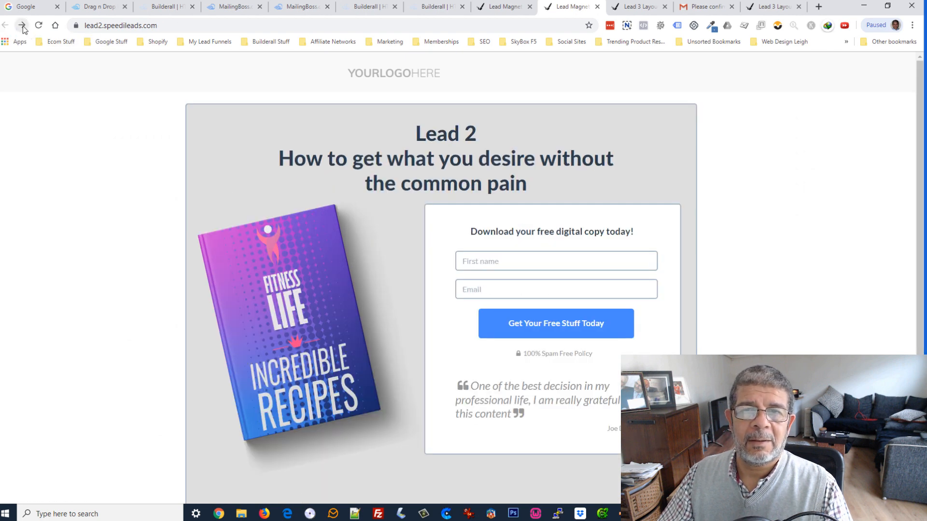
{"action": "left_click", "coordinate": [39, 25]}
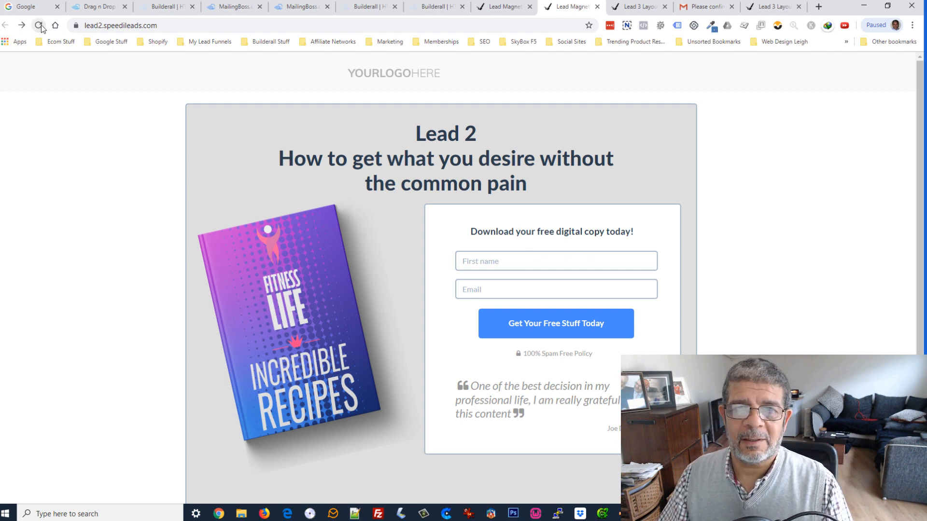
{"action": "left_click", "coordinate": [551, 262]}
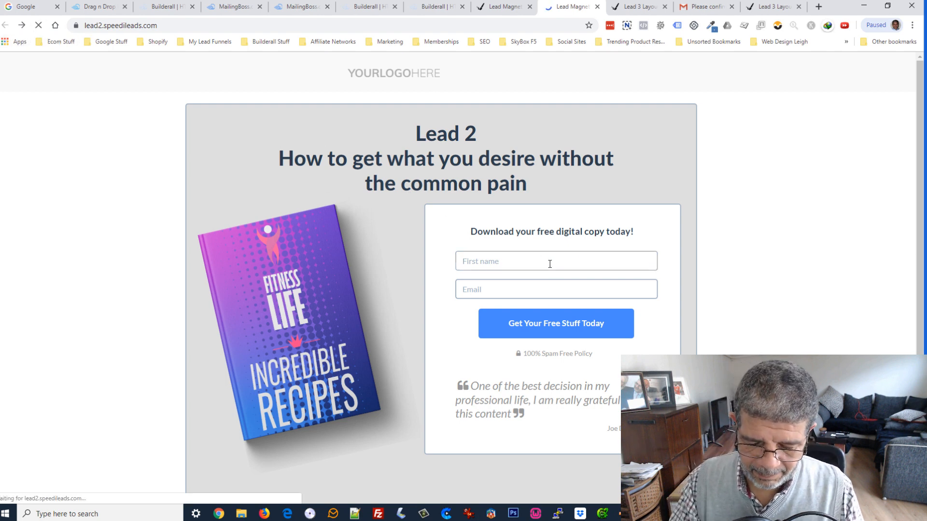
{"action": "type", "text": "arre"}
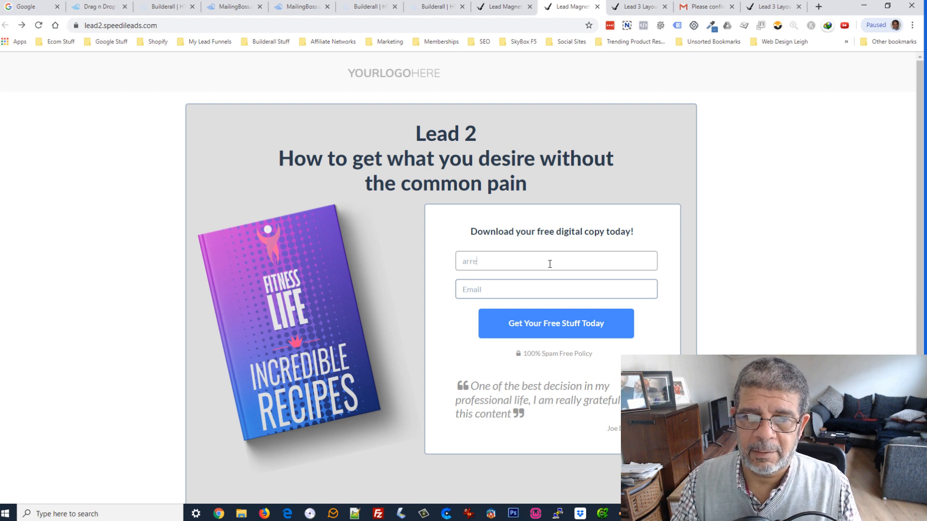
{"action": "key", "text": "BackSpace"}
{"action": "type", "text": "Dan"}
{"action": "key", "text": "Tab"}
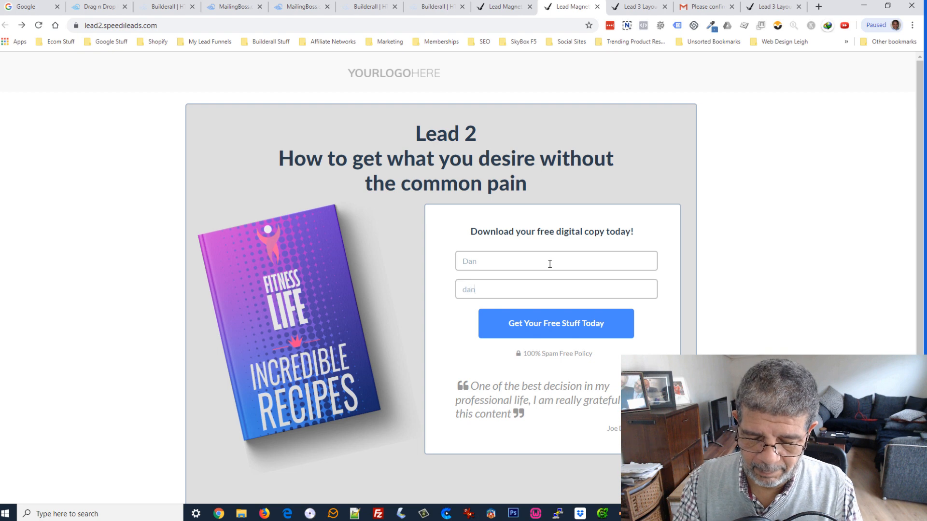
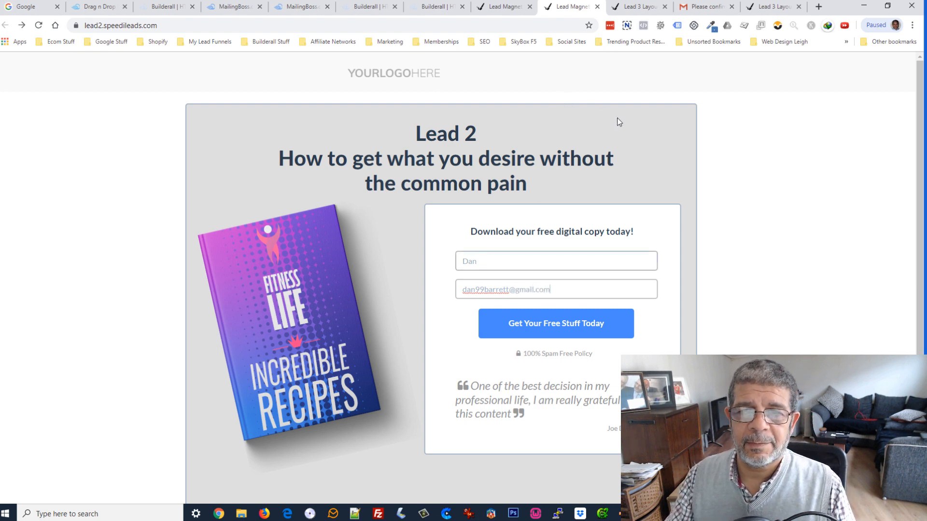
{"action": "left_click", "coordinate": [540, 333]}
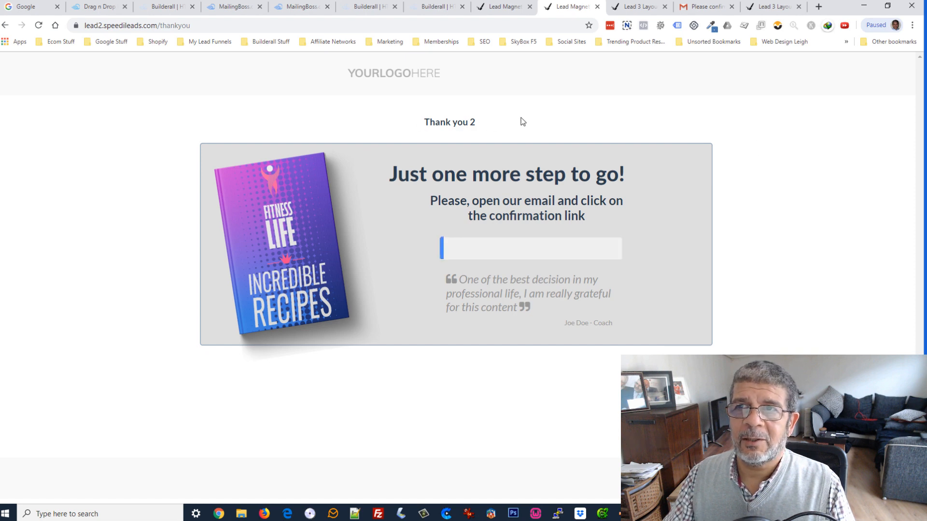
{"action": "left_click", "coordinate": [818, 6]}
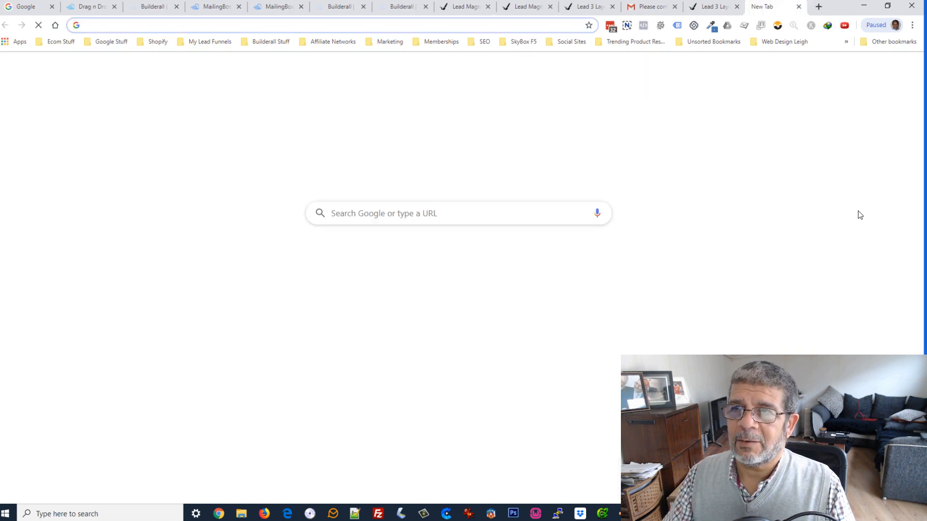
Add a second Google account using a saved LastPass login and the account password
{"action": "left_click", "coordinate": [910, 66]}
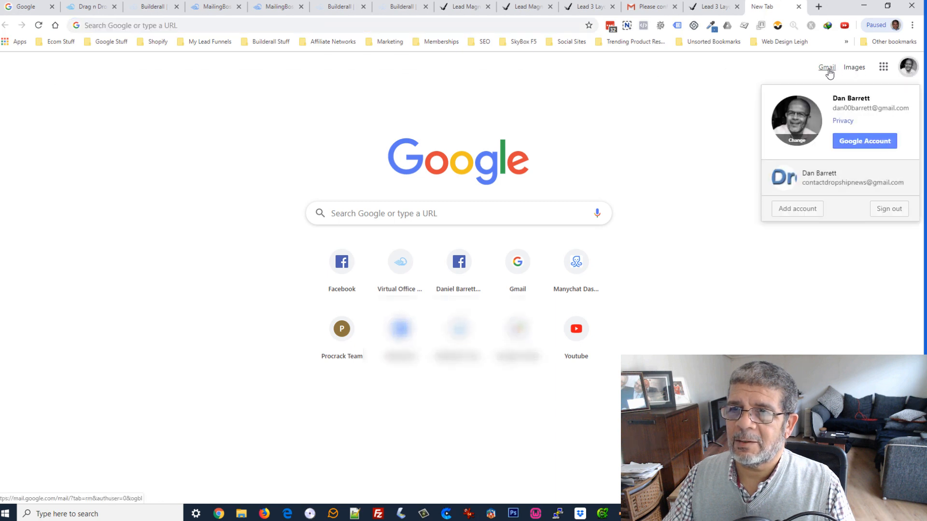
{"action": "left_click", "coordinate": [798, 208]}
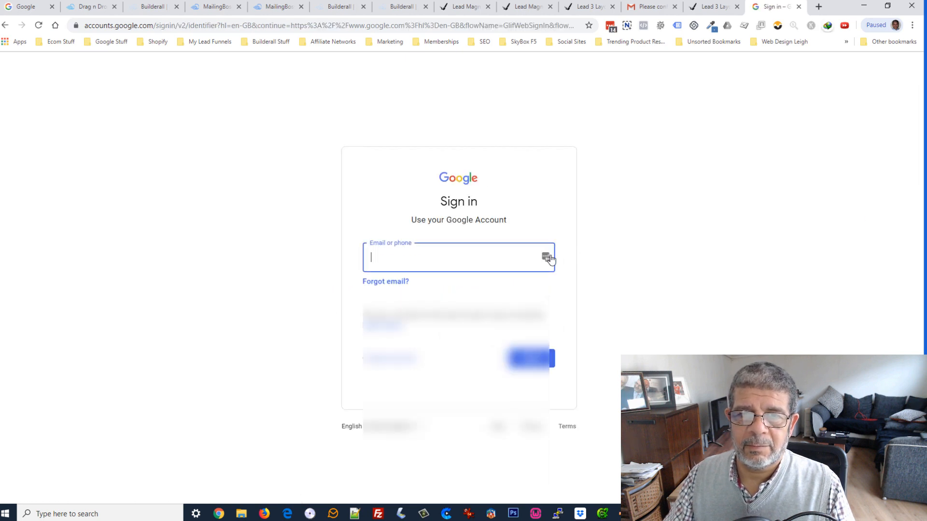
{"action": "left_click", "coordinate": [547, 257]}
{"action": "scroll", "coordinate": [453, 333], "scroll_direction": "down", "scroll_amount": 2}
{"action": "scroll", "coordinate": [454, 333], "scroll_direction": "up", "scroll_amount": 3}
{"action": "scroll", "coordinate": [454, 333], "scroll_direction": "down", "scroll_amount": 1}
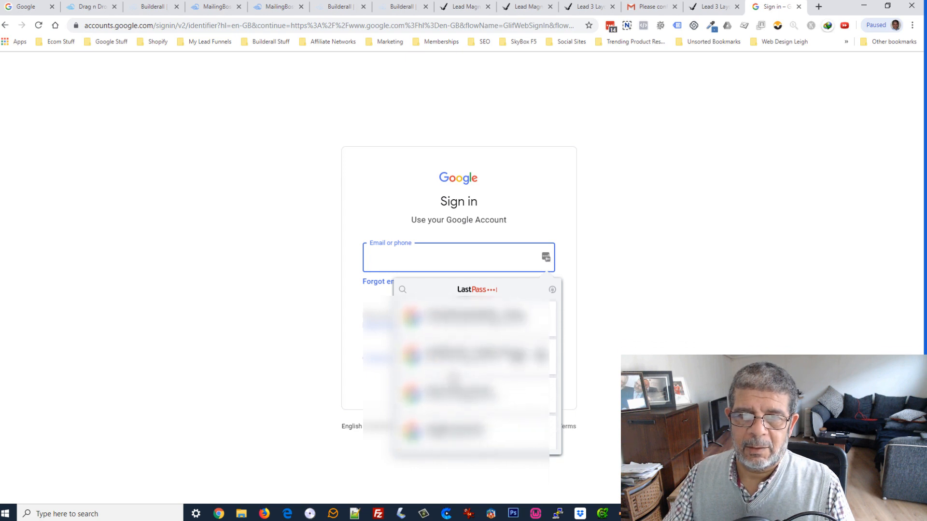
{"action": "scroll", "coordinate": [452, 374], "scroll_direction": "up", "scroll_amount": 1}
{"action": "scroll", "coordinate": [454, 341], "scroll_direction": "down", "scroll_amount": 1}
{"action": "scroll", "coordinate": [455, 342], "scroll_direction": "down", "scroll_amount": 4}
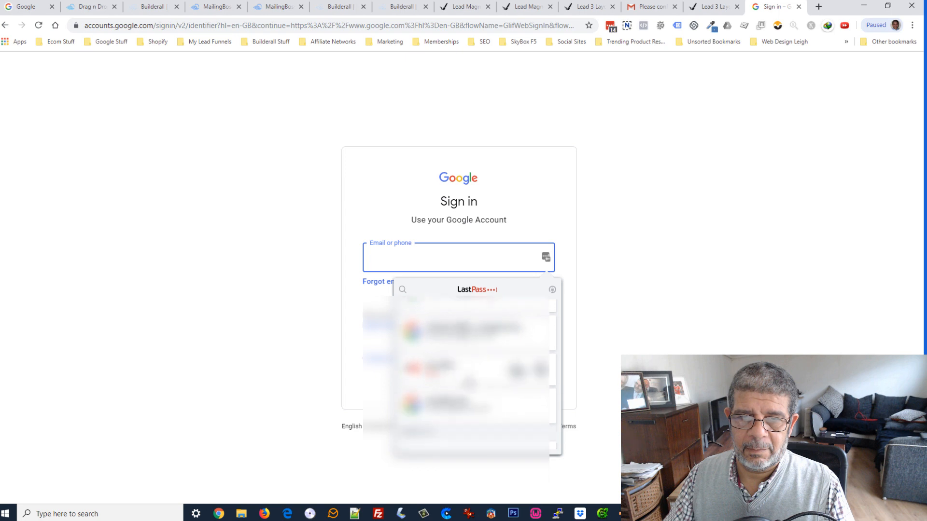
{"action": "scroll", "coordinate": [469, 383], "scroll_direction": "up", "scroll_amount": 2}
{"action": "scroll", "coordinate": [471, 378], "scroll_direction": "up", "scroll_amount": 3}
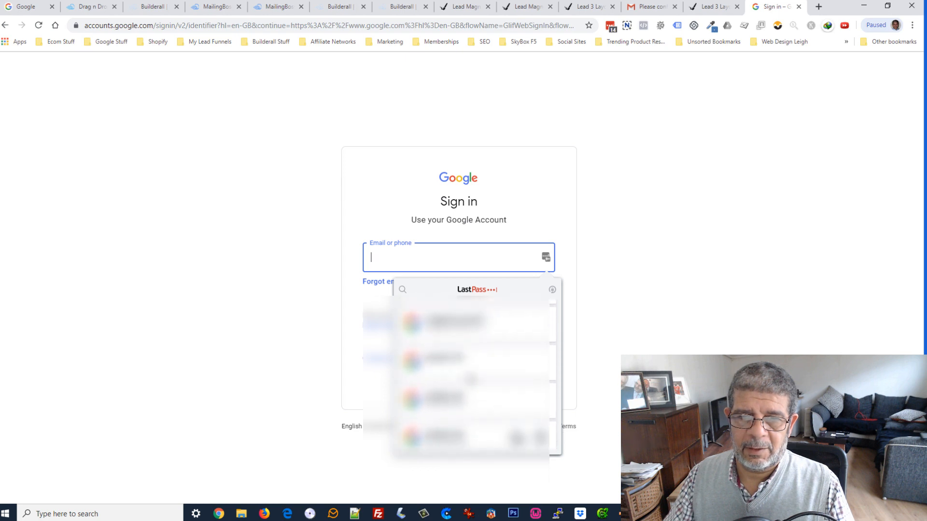
{"action": "left_click", "coordinate": [471, 377]}
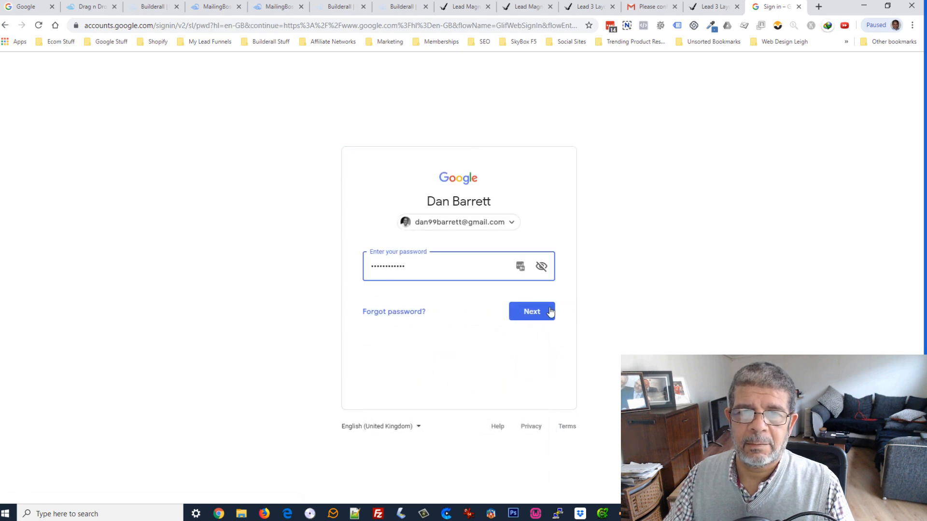
{"action": "left_click", "coordinate": [538, 312]}
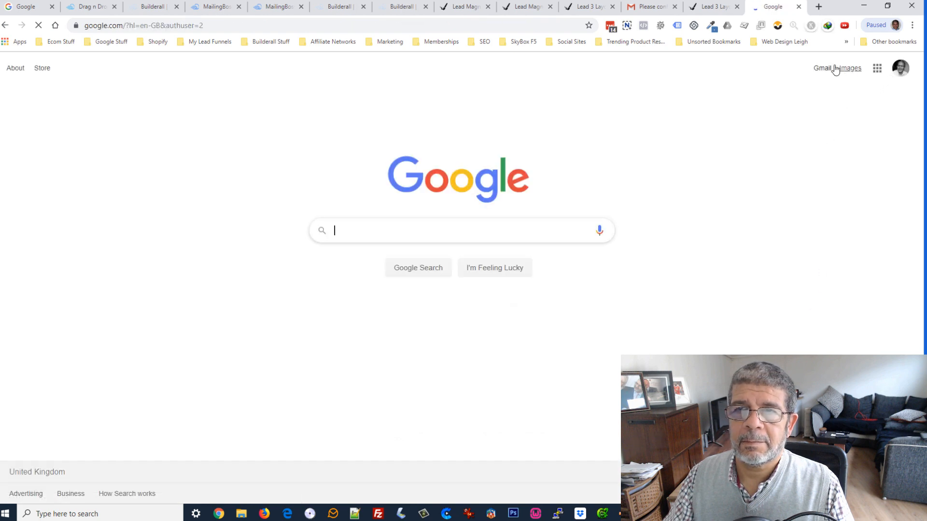
Confirm the Multi 5 list subscription from the Gmail email, landing on the lead2 'Download 2' page
{"action": "left_click", "coordinate": [822, 68]}
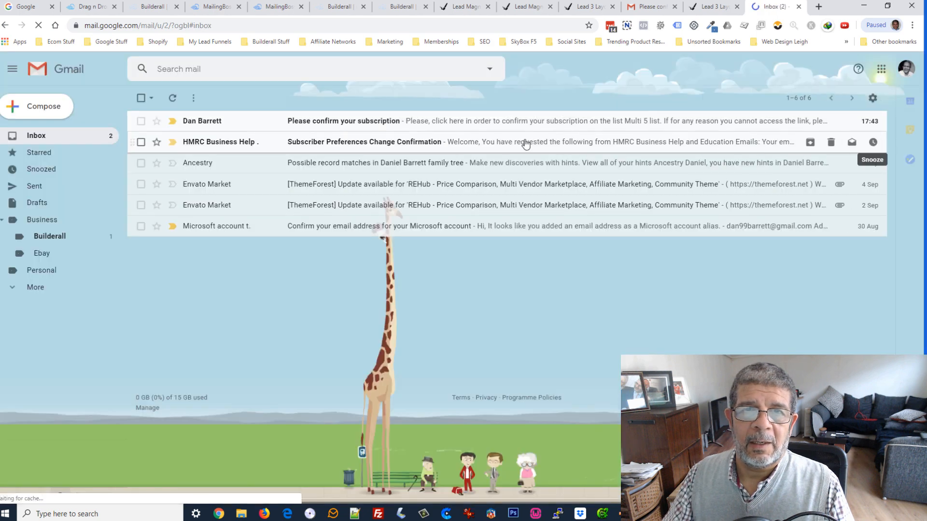
{"action": "left_click", "coordinate": [476, 123]}
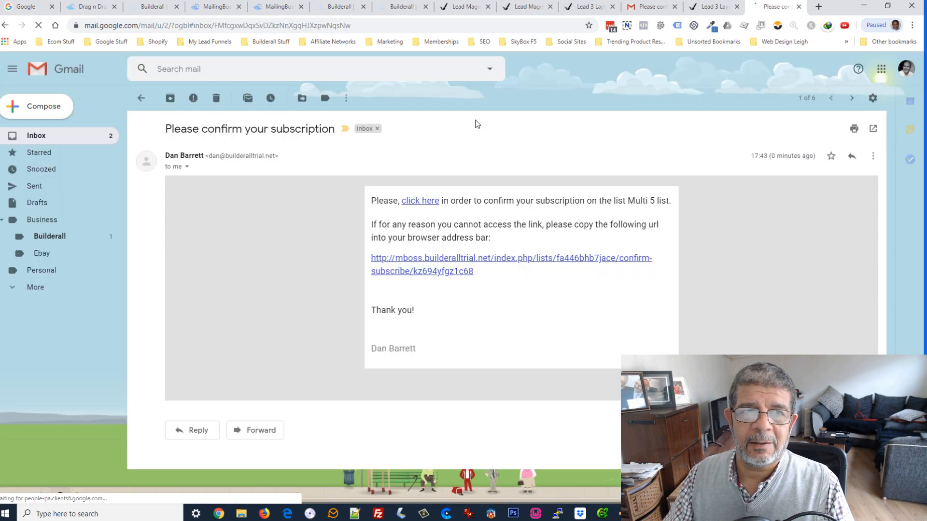
{"action": "left_click", "coordinate": [423, 202]}
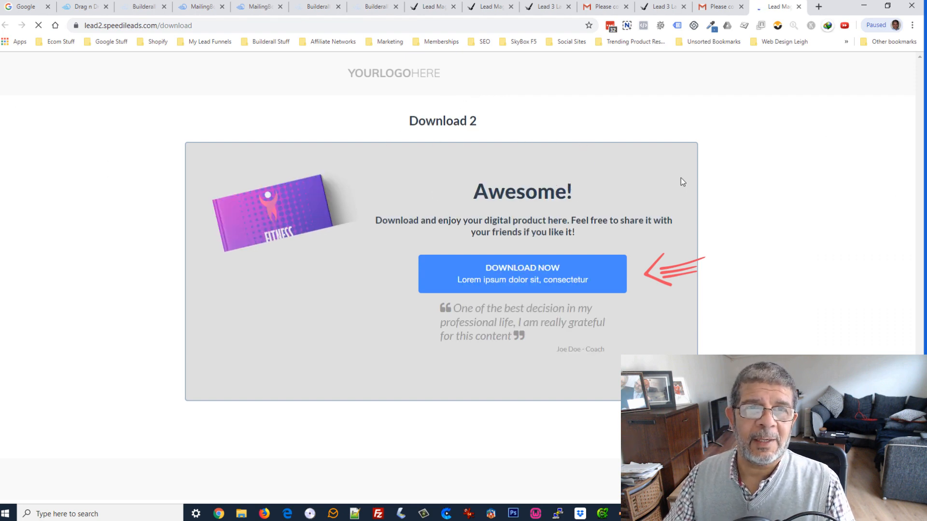
Check that Multi 5 list has 2 confirmed subscribers, the newest tagged LEAD 2, then return to tracking rules
{"action": "left_click", "coordinate": [252, 7]}
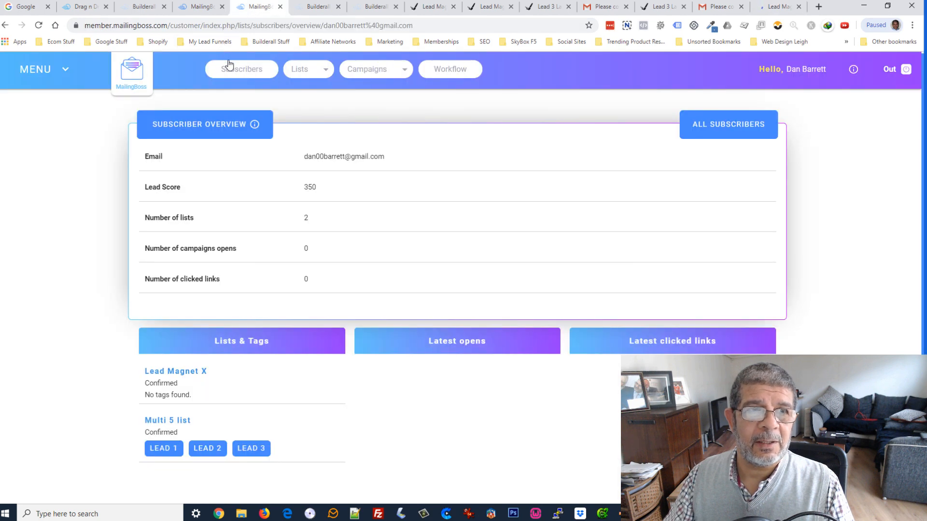
{"action": "left_click", "coordinate": [6, 28]}
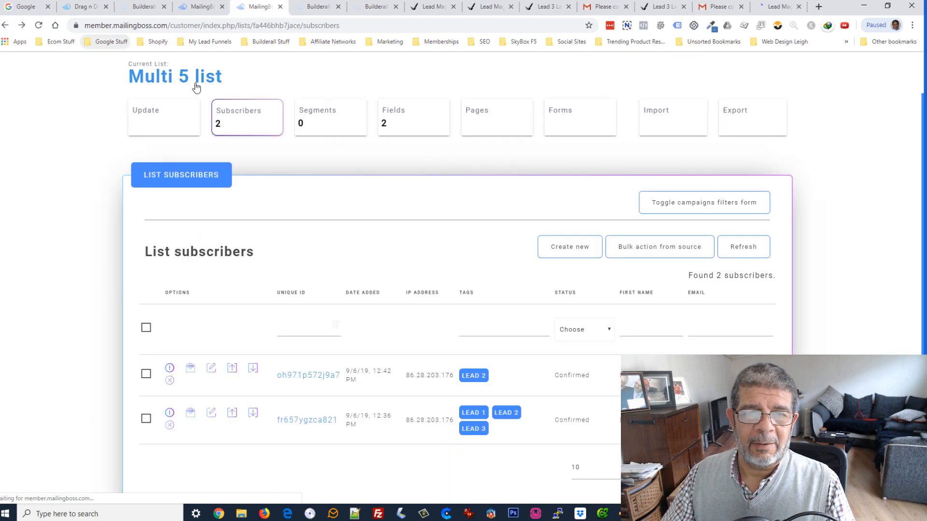
{"action": "scroll", "coordinate": [551, 341], "scroll_direction": "down", "scroll_amount": 1}
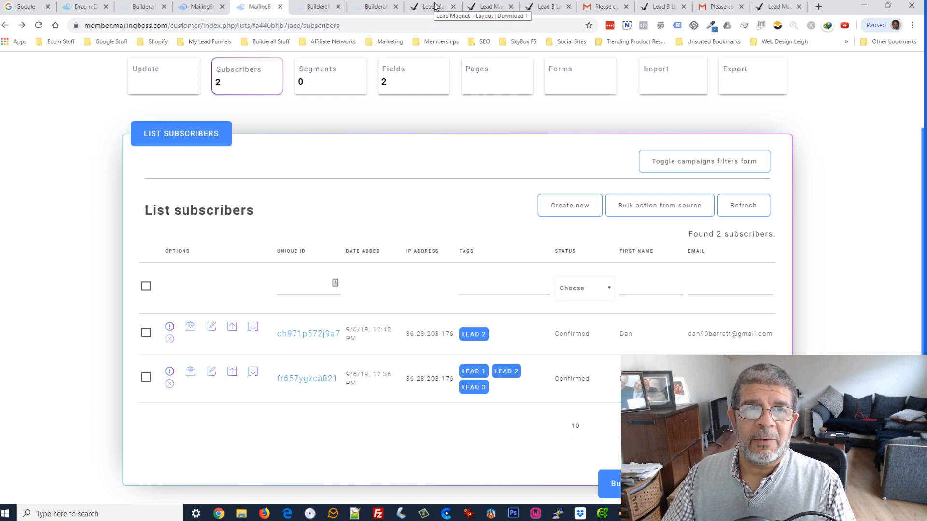
{"action": "left_click", "coordinate": [195, 9]}
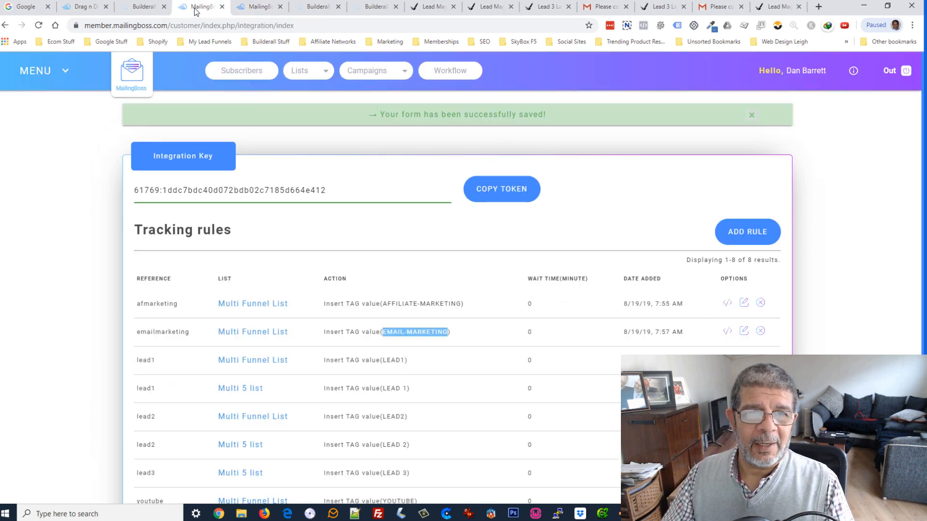
Open the Multi 5 list's settings from the lists overview and view its custom fields
{"action": "left_click", "coordinate": [142, 7]}
{"action": "left_click", "coordinate": [209, 4]}
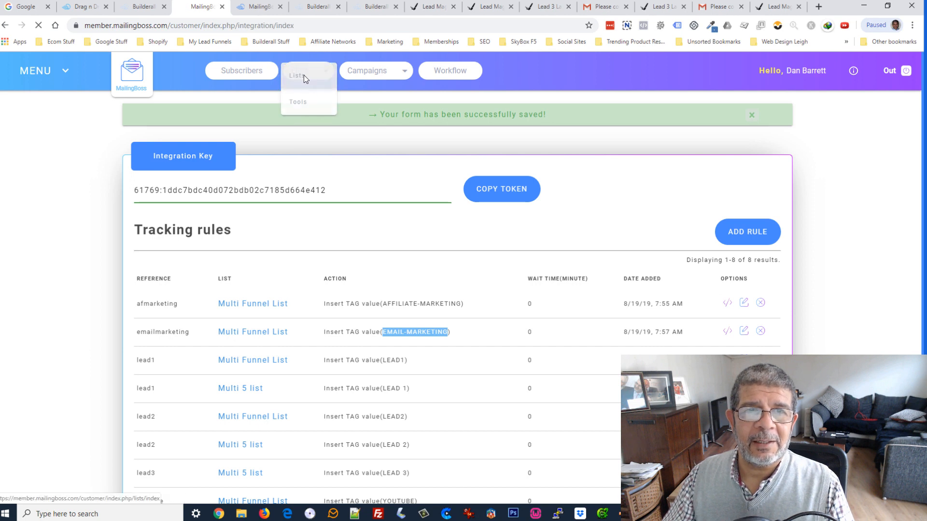
{"action": "left_click", "coordinate": [316, 79]}
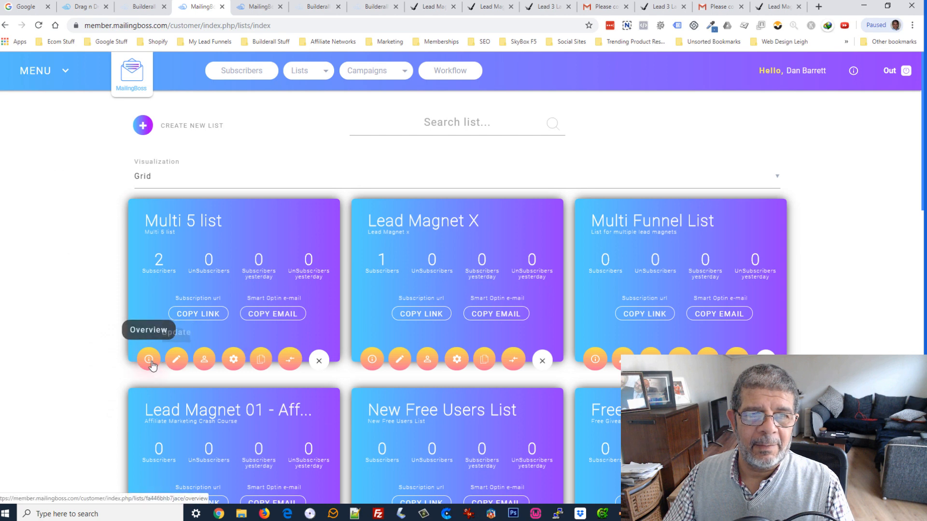
{"action": "left_click", "coordinate": [179, 359]}
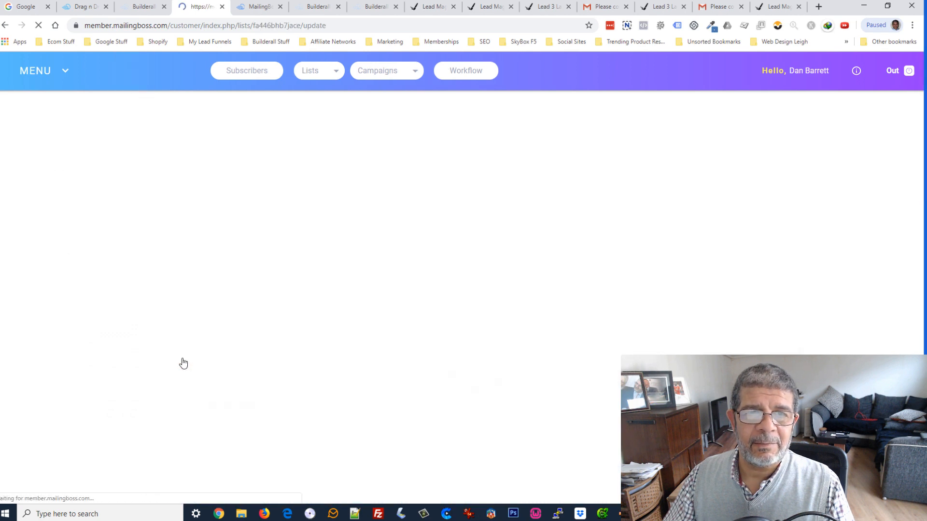
{"action": "scroll", "coordinate": [470, 239], "scroll_direction": "down", "scroll_amount": 1}
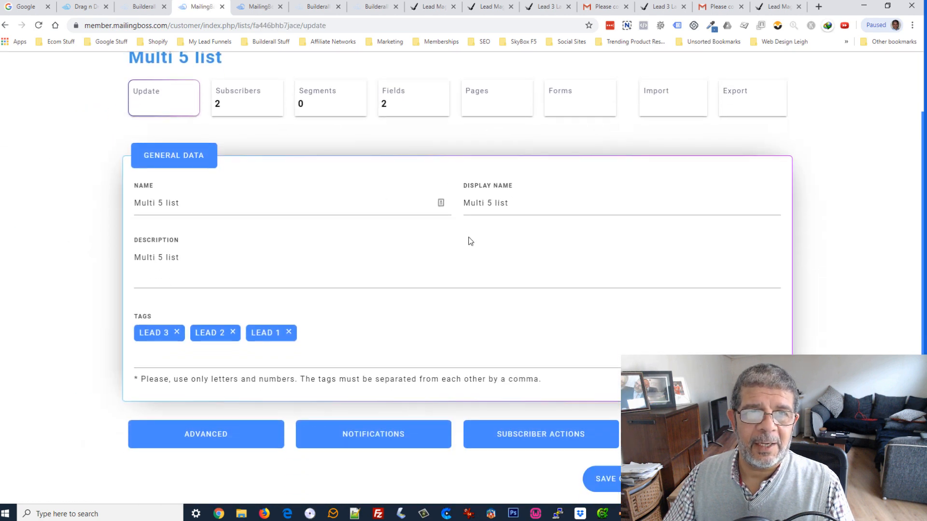
{"action": "left_click", "coordinate": [407, 94]}
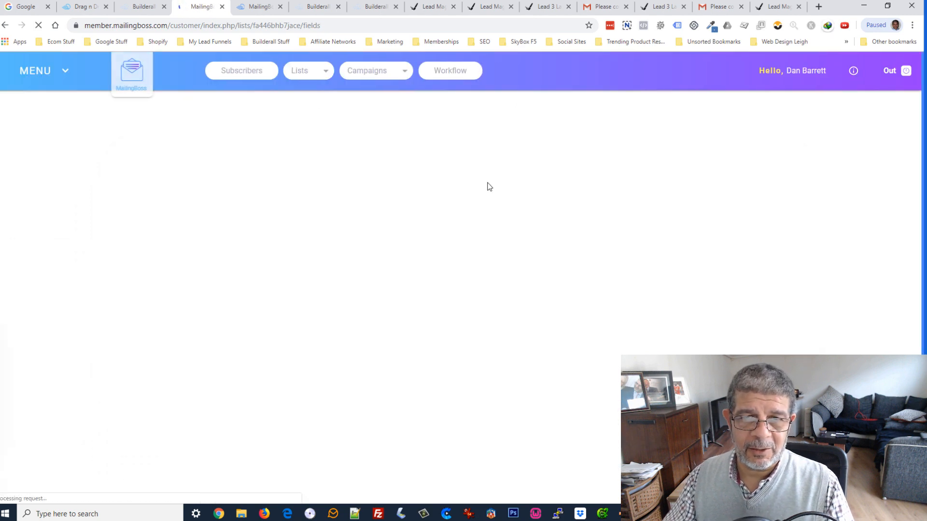
{"action": "scroll", "coordinate": [478, 213], "scroll_direction": "down", "scroll_amount": 3}
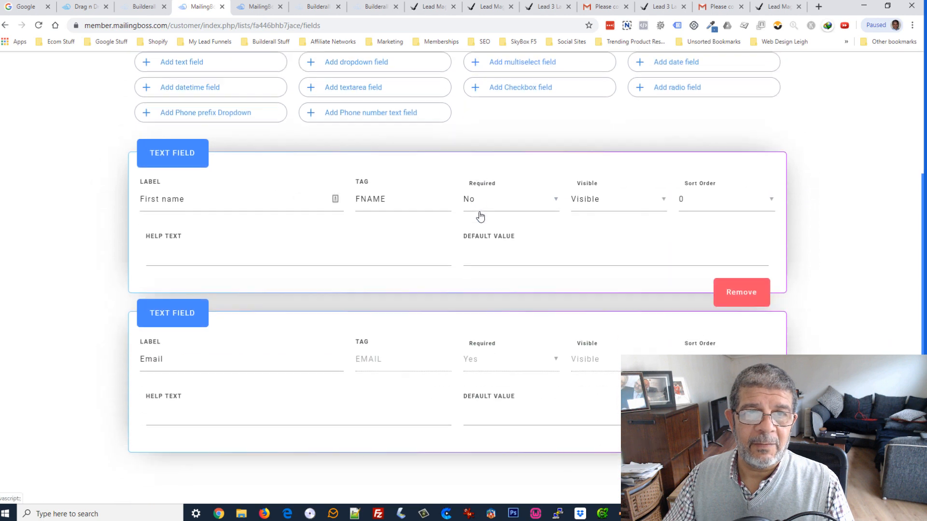
{"action": "scroll", "coordinate": [476, 213], "scroll_direction": "up", "scroll_amount": 3}
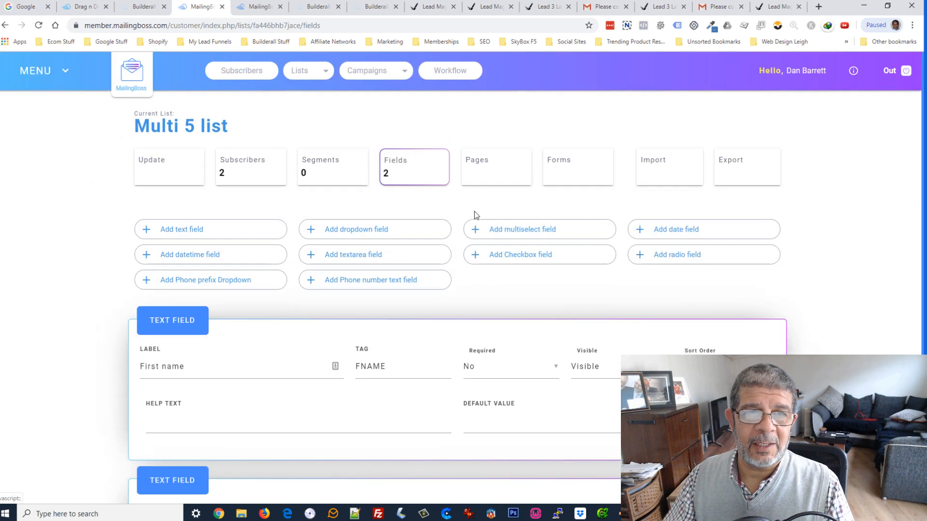
{"action": "left_click", "coordinate": [165, 174]}
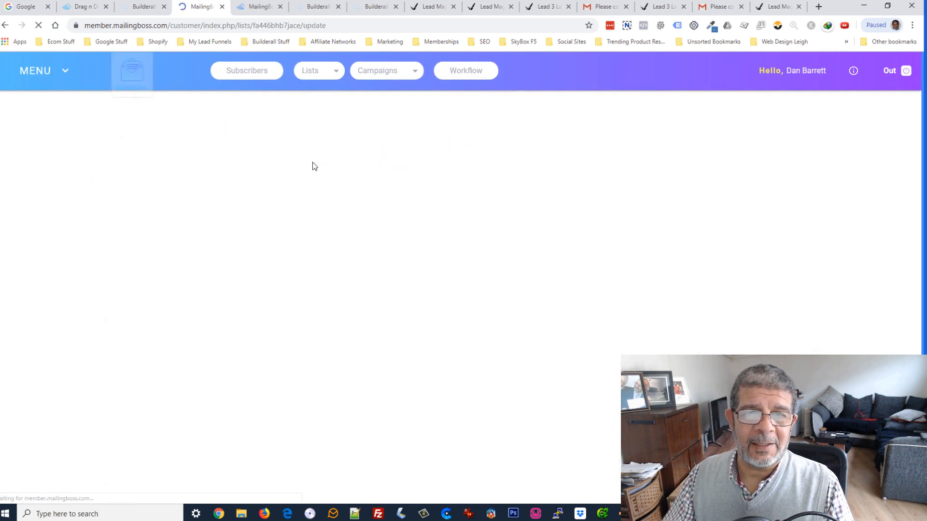
{"action": "scroll", "coordinate": [379, 212], "scroll_direction": "down", "scroll_amount": 2}
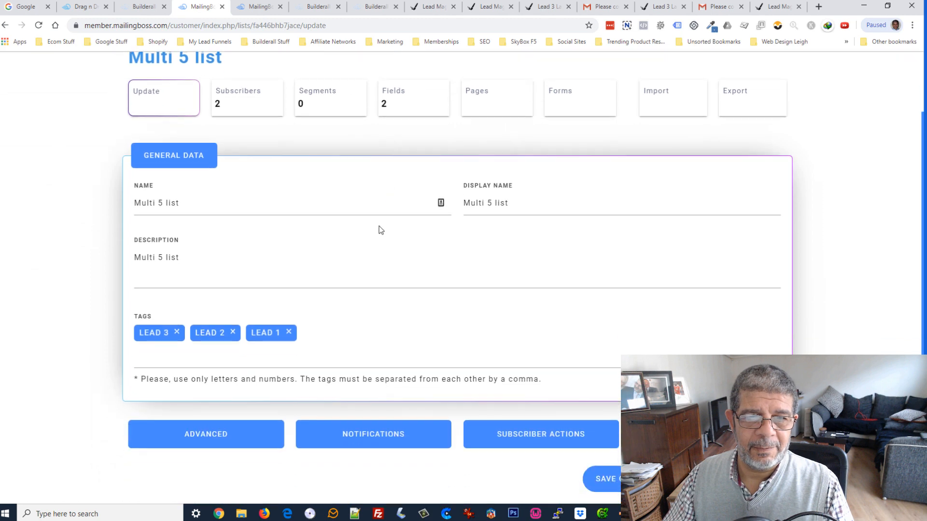
{"action": "left_click", "coordinate": [232, 437]}
{"action": "scroll", "coordinate": [349, 335], "scroll_direction": "down", "scroll_amount": 1}
{"action": "scroll", "coordinate": [349, 334], "scroll_direction": "down", "scroll_amount": 6}
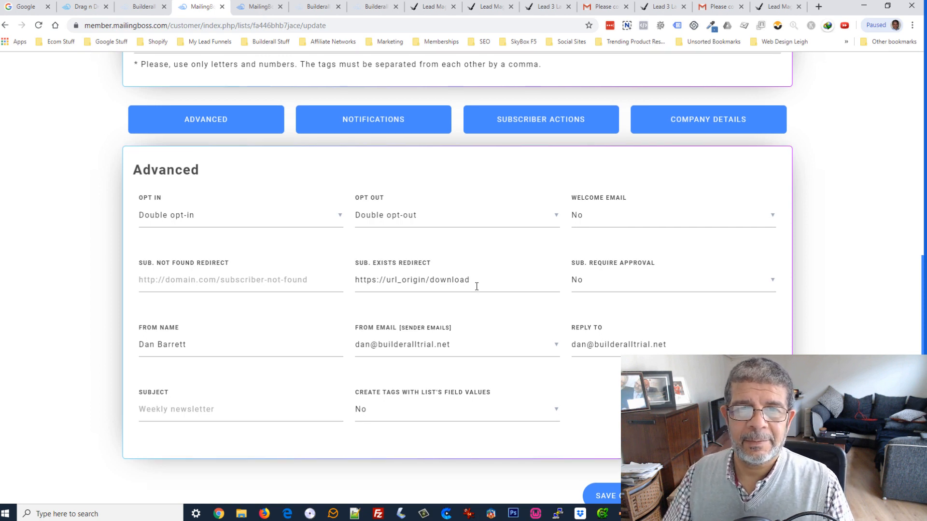
{"action": "scroll", "coordinate": [477, 286], "scroll_direction": "up", "scroll_amount": 8}
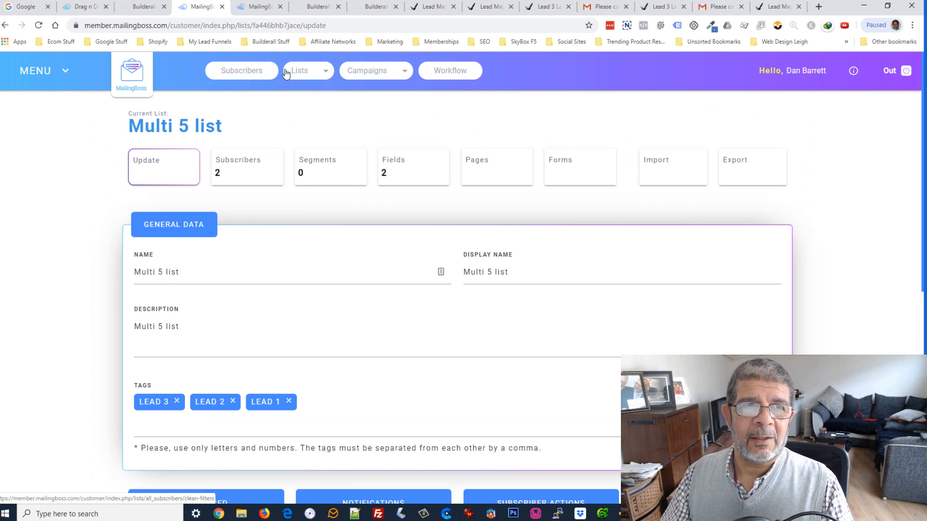
Go to the Integration Key page listing the tracking rules
{"action": "left_click", "coordinate": [59, 68]}
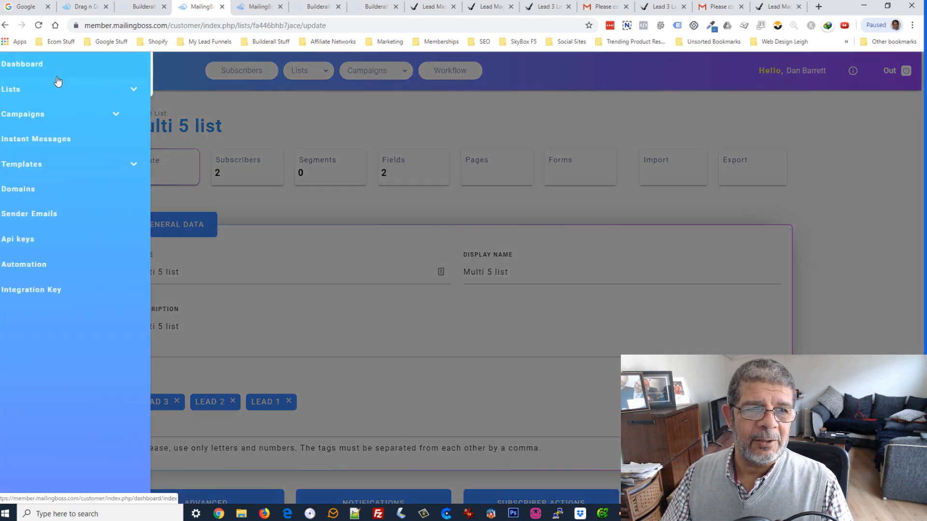
{"action": "left_click", "coordinate": [27, 290]}
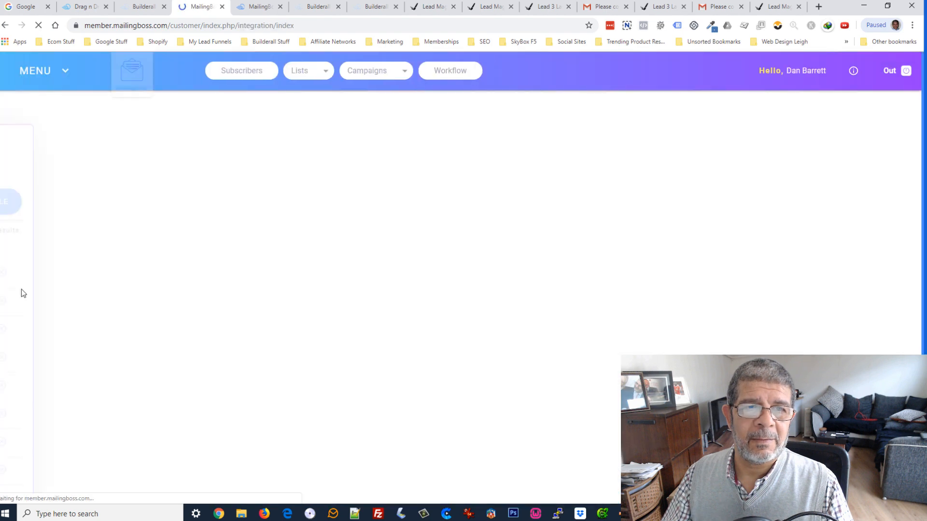
{"action": "scroll", "coordinate": [472, 243], "scroll_direction": "down", "scroll_amount": 3}
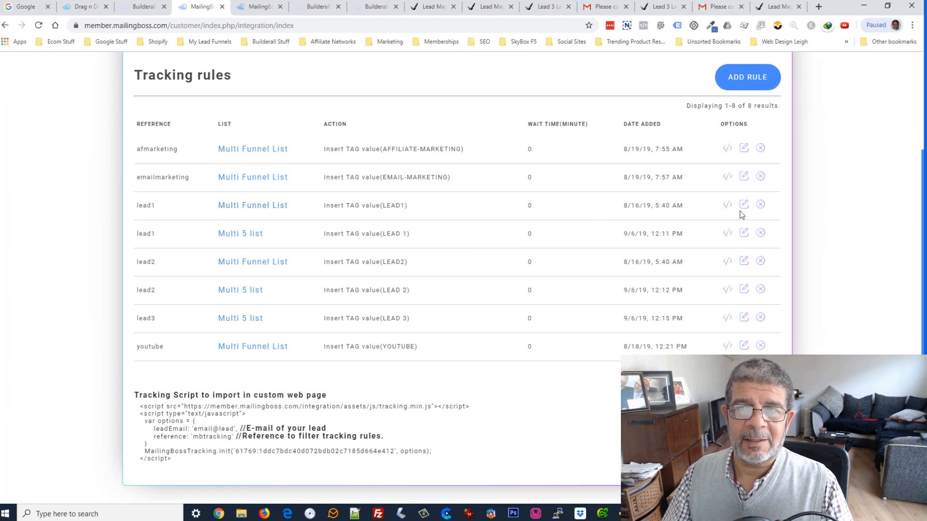
Add and save tracking rule lead4 on Multi 5 list, time out 0, inserting tag PDF
{"action": "left_click", "coordinate": [743, 78]}
{"action": "left_click", "coordinate": [368, 118]}
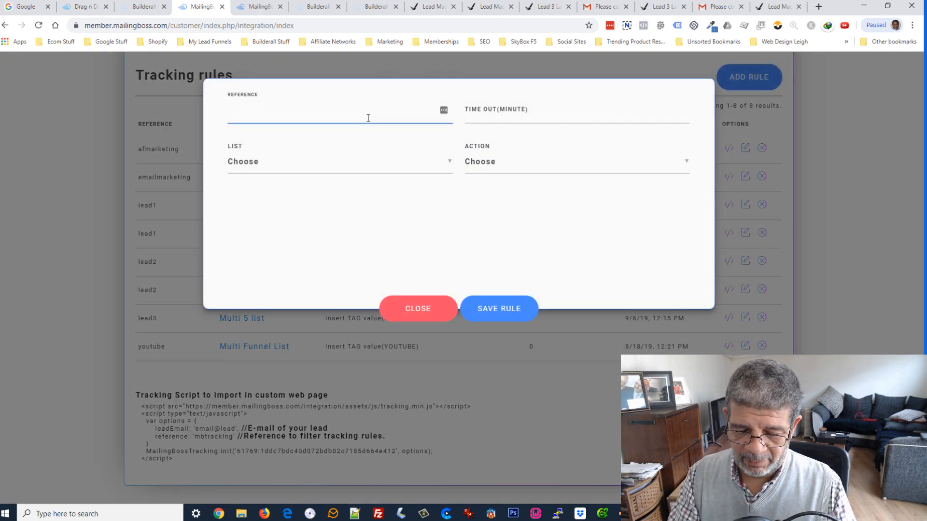
{"action": "type", "text": "lead4"}
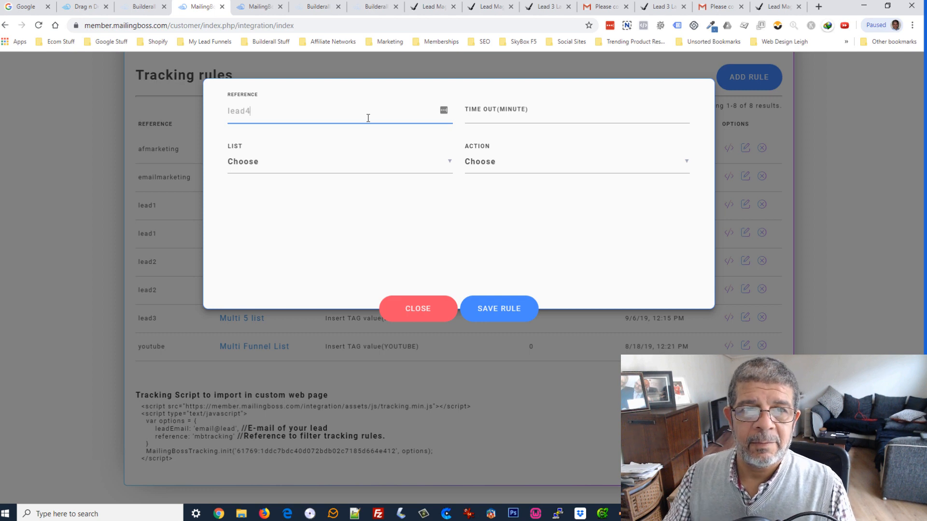
{"action": "left_click", "coordinate": [322, 167]}
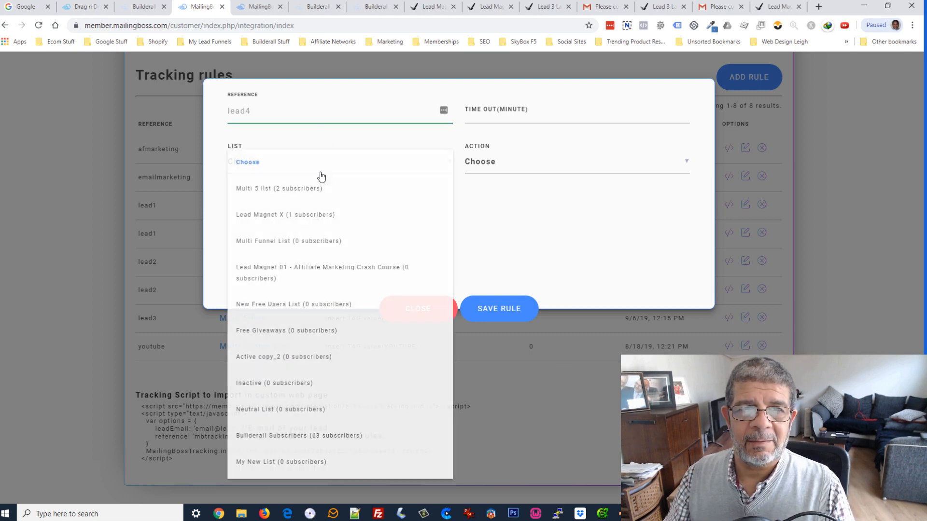
{"action": "left_click", "coordinate": [318, 187]}
{"action": "left_click", "coordinate": [524, 122]}
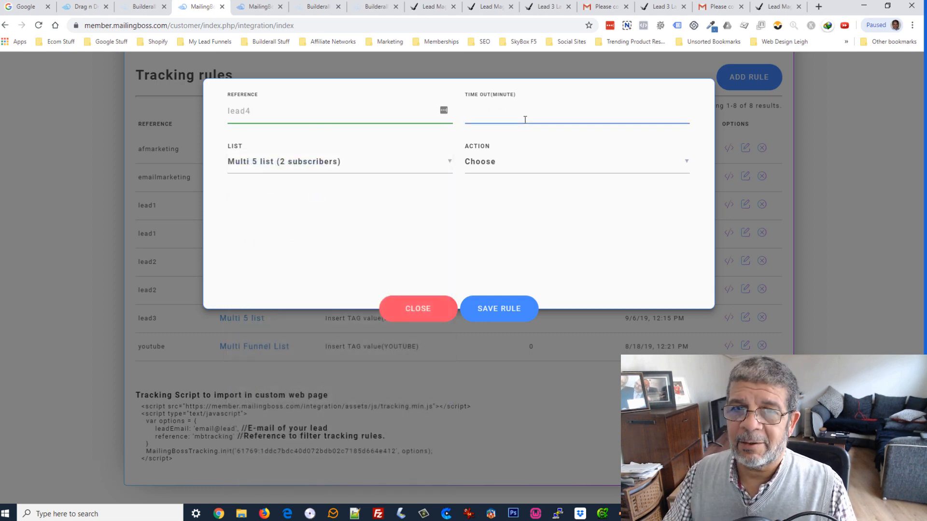
{"action": "left_click", "coordinate": [553, 160]}
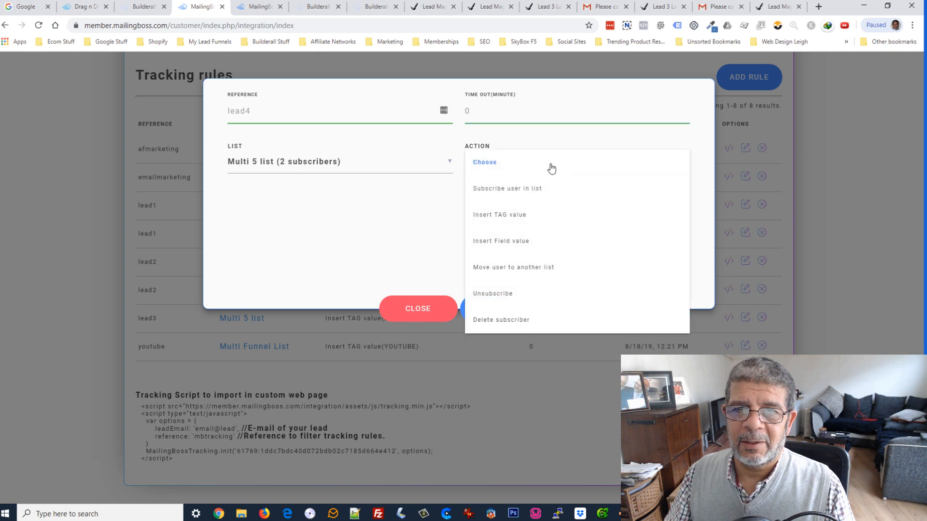
{"action": "left_click", "coordinate": [512, 213]}
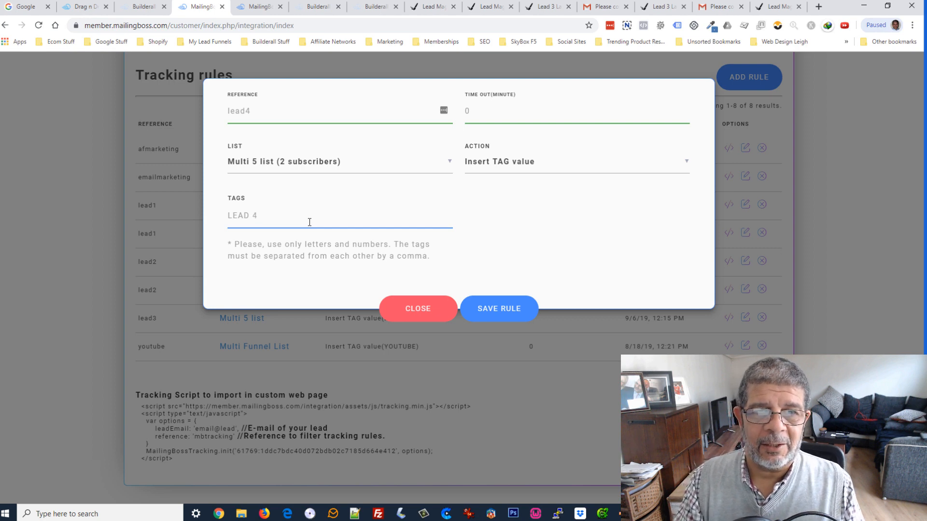
{"action": "key", "text": "BackSpace"}
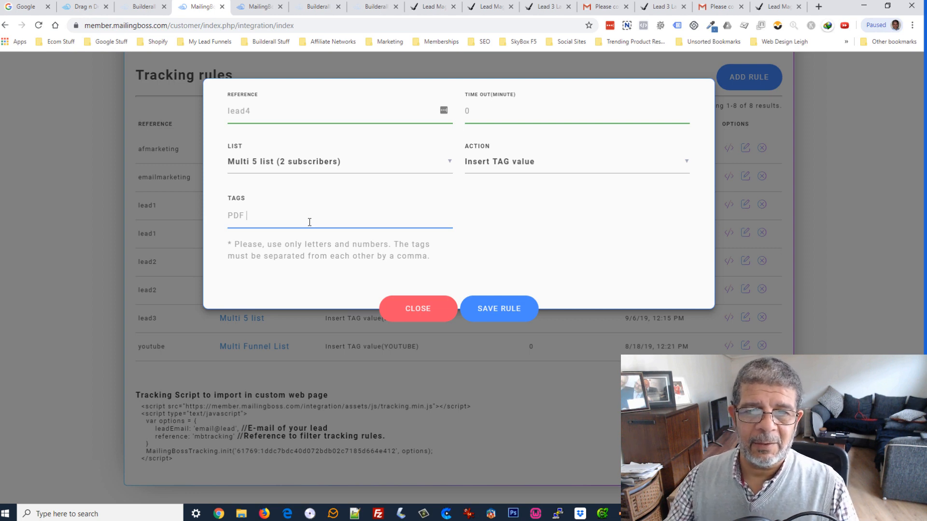
{"action": "left_click", "coordinate": [498, 312]}
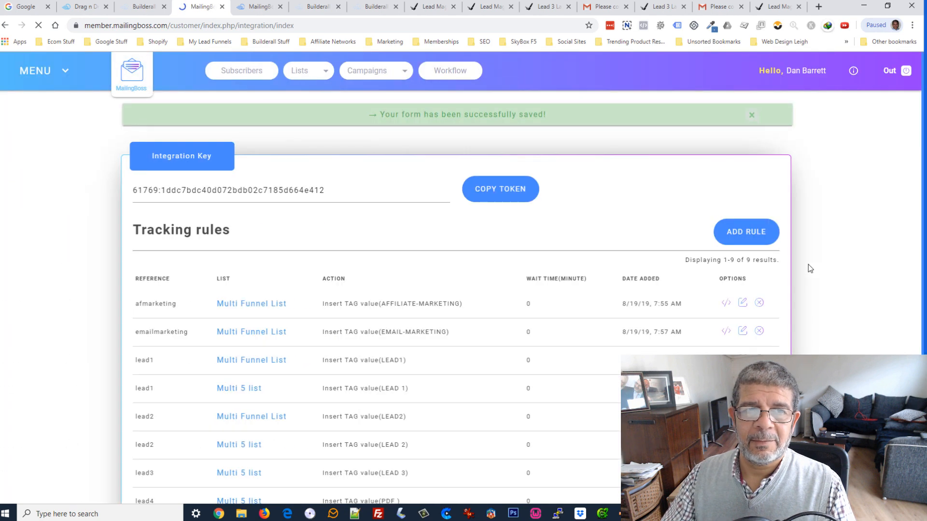
Copy the MailingBoss integration key token
{"action": "scroll", "coordinate": [472, 223], "scroll_direction": "down", "scroll_amount": 4}
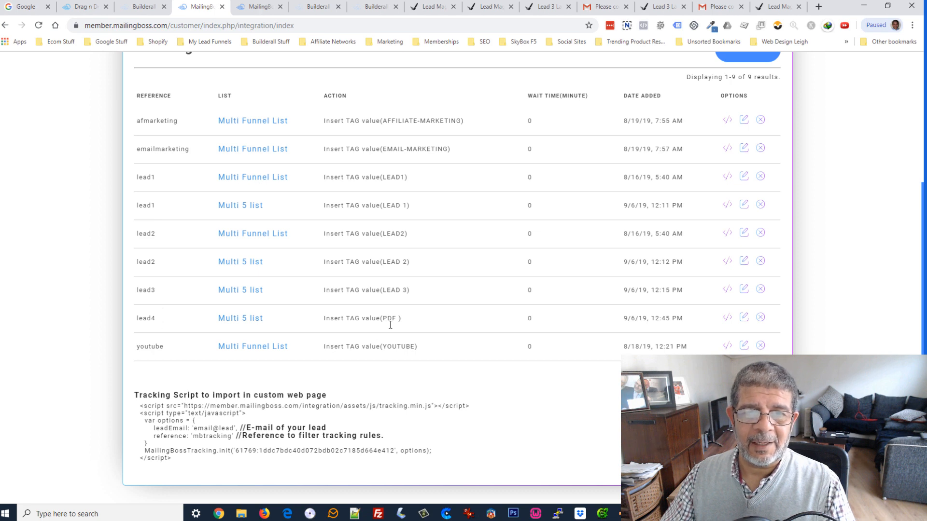
{"action": "scroll", "coordinate": [422, 318], "scroll_direction": "up", "scroll_amount": 4}
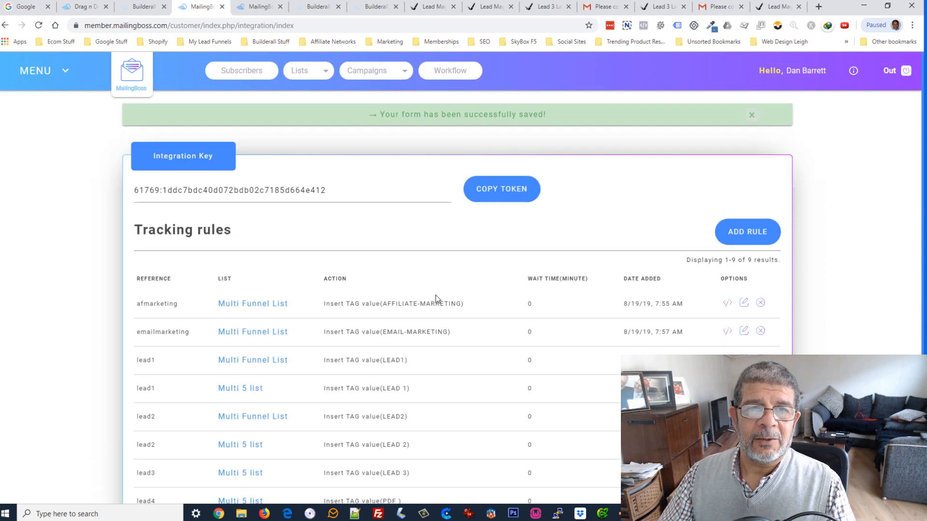
{"action": "left_click_drag", "start_coordinate": [372, 197], "coordinate": [111, 188]}
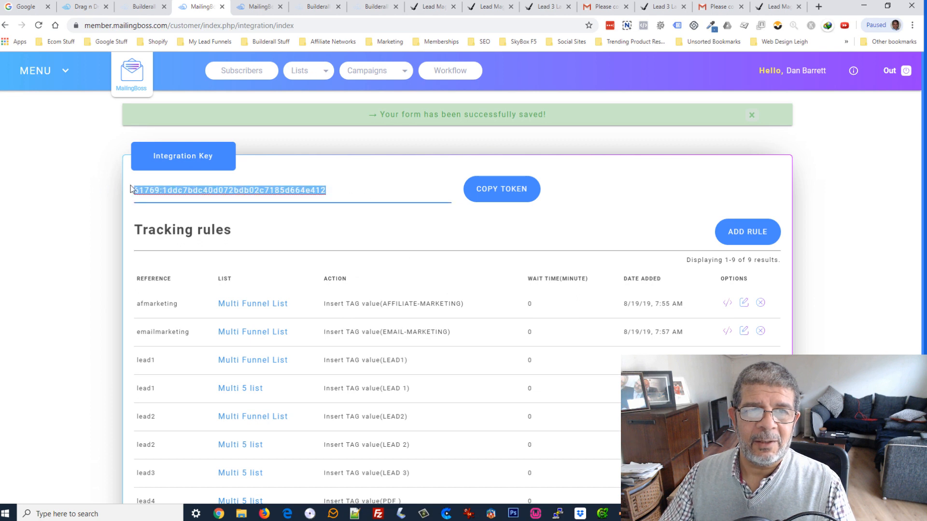
{"action": "right_click", "coordinate": [170, 193]}
{"action": "left_click", "coordinate": [201, 250]}
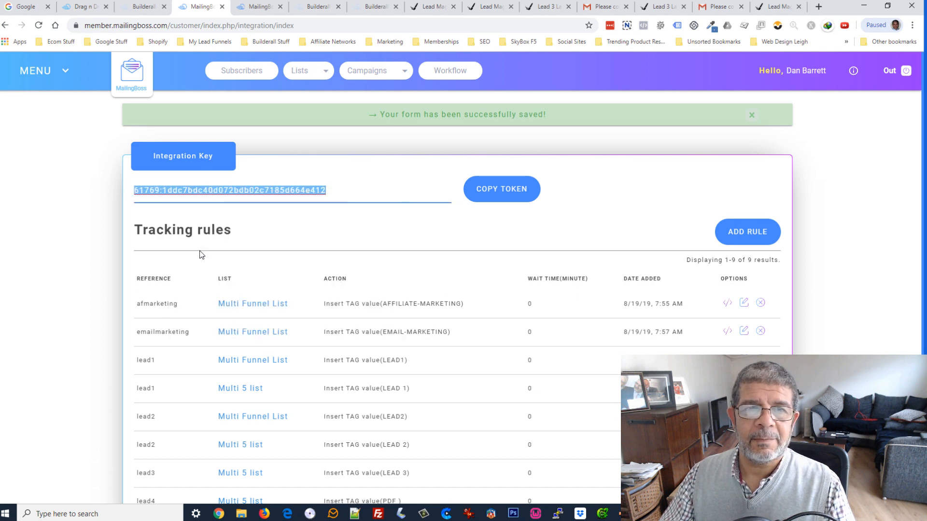
{"action": "left_click", "coordinate": [486, 182]}
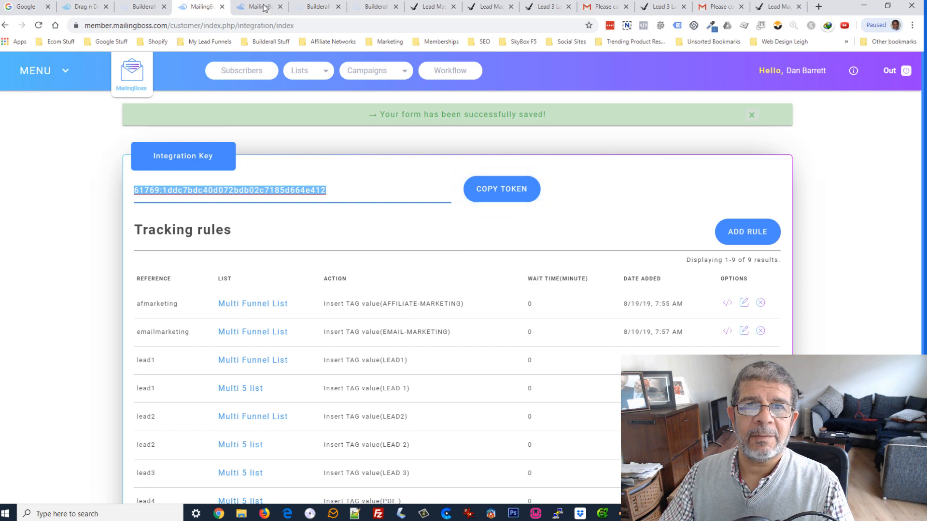
Switch through the browser tabs to the Builderall Thank you 1 page editor
{"action": "left_click", "coordinate": [435, 6]}
{"action": "left_click", "coordinate": [492, 7]}
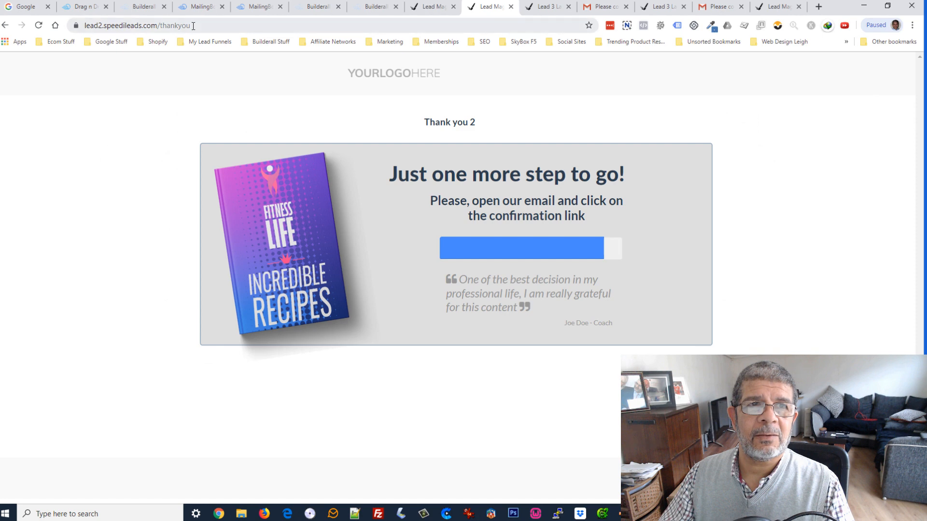
{"action": "left_click", "coordinate": [264, 6]}
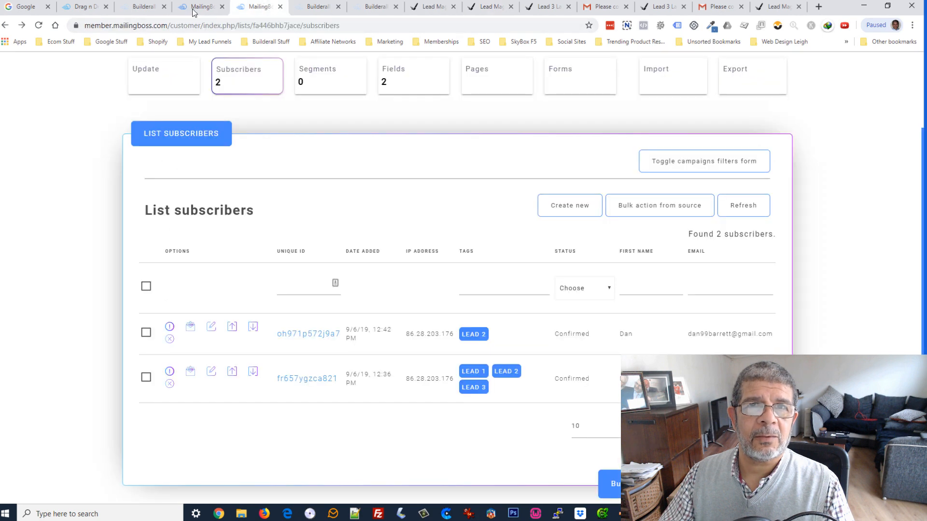
{"action": "left_click", "coordinate": [143, 8]}
{"action": "left_click", "coordinate": [375, 7]}
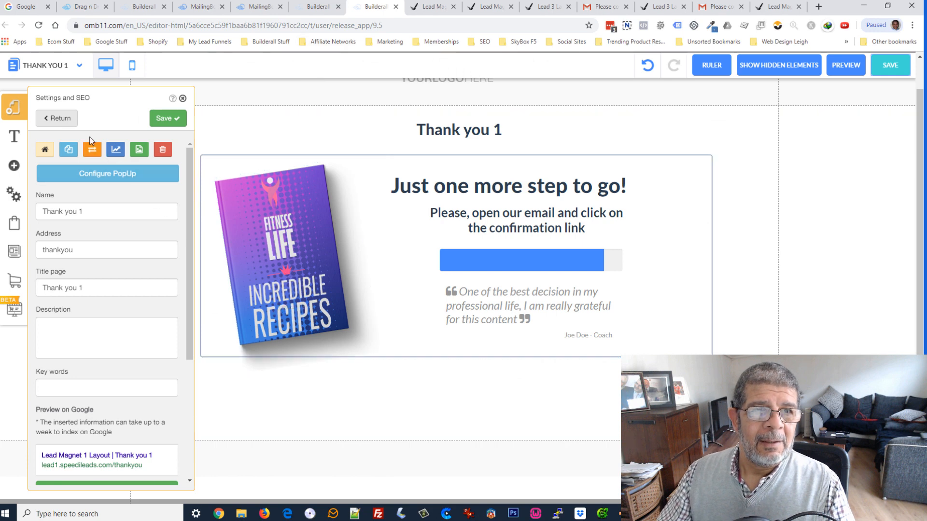
Verify Thank you 1's Mailing Boss integration key and lead1 Reference TAG, then return to All Layouts
{"action": "left_click", "coordinate": [51, 122]}
{"action": "left_click", "coordinate": [76, 152]}
{"action": "left_click_drag", "start_coordinate": [192, 184], "coordinate": [202, 368]}
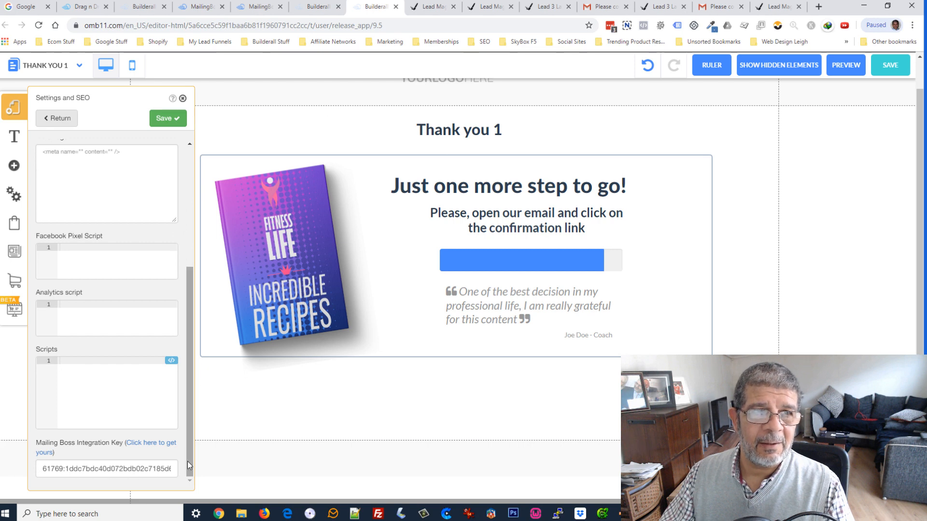
{"action": "left_click", "coordinate": [66, 120]}
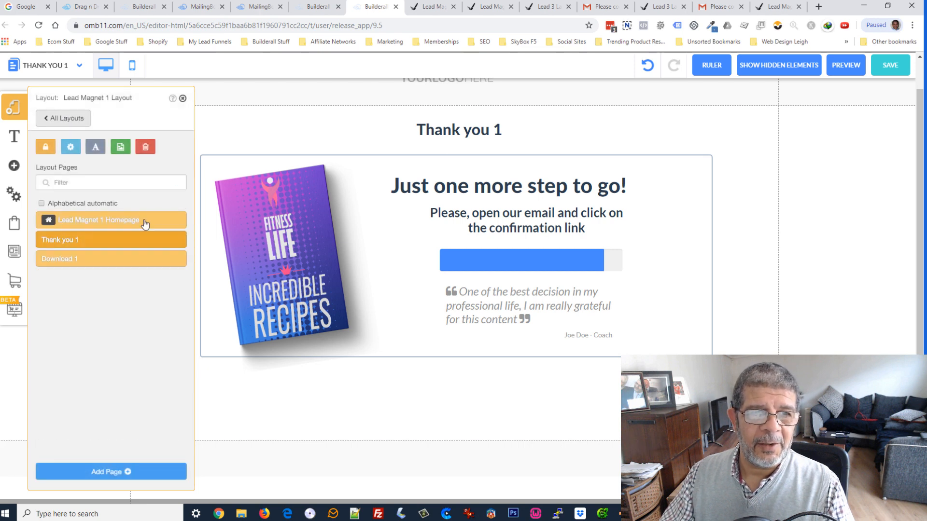
{"action": "left_click", "coordinate": [178, 240]}
{"action": "left_click_drag", "start_coordinate": [191, 225], "coordinate": [194, 377]}
{"action": "left_click", "coordinate": [77, 471]}
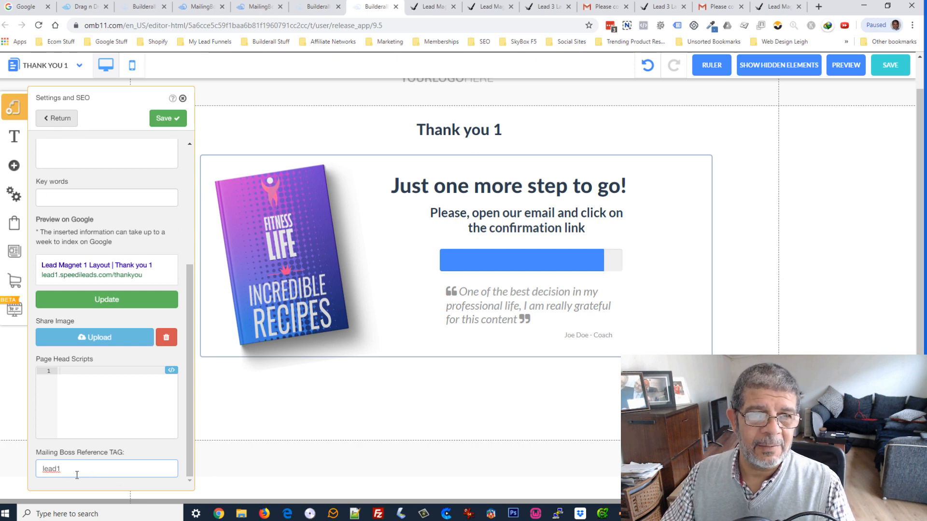
{"action": "left_click", "coordinate": [60, 118]}
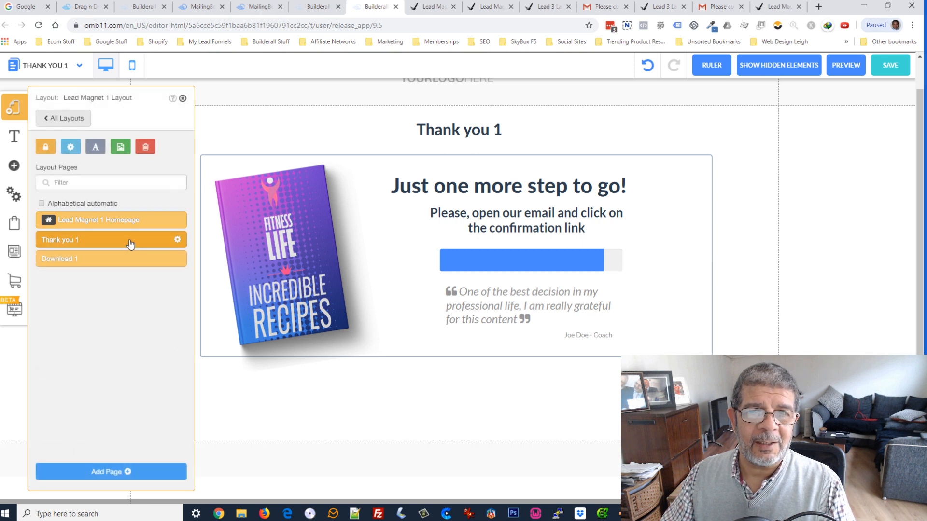
{"action": "left_click", "coordinate": [68, 118]}
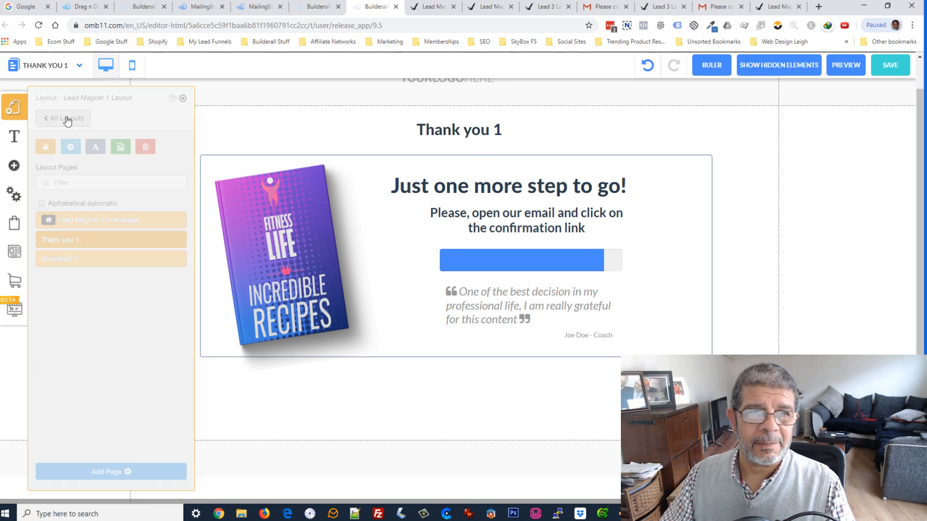
Review the Lead 1 opt-in form's mailing list and redirect URL settings without changing them
{"action": "left_click", "coordinate": [176, 131]}
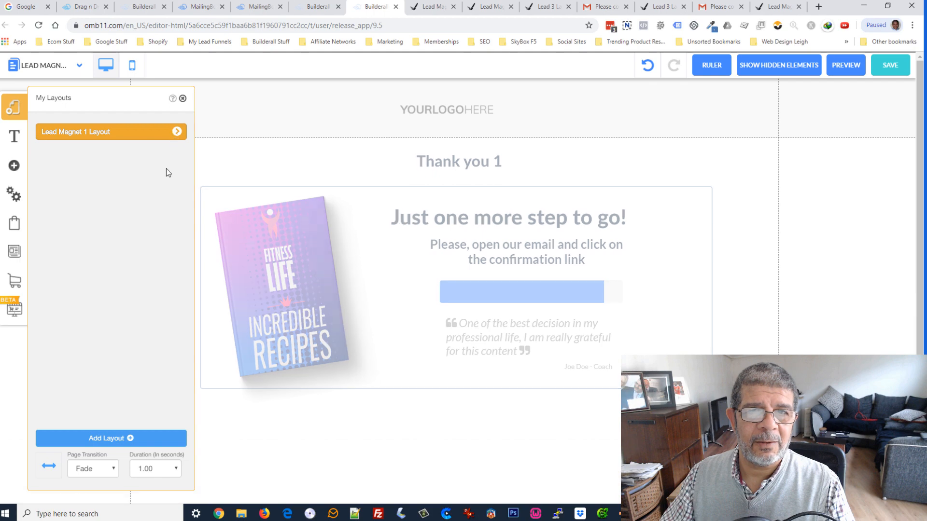
{"action": "right_click", "coordinate": [532, 331]}
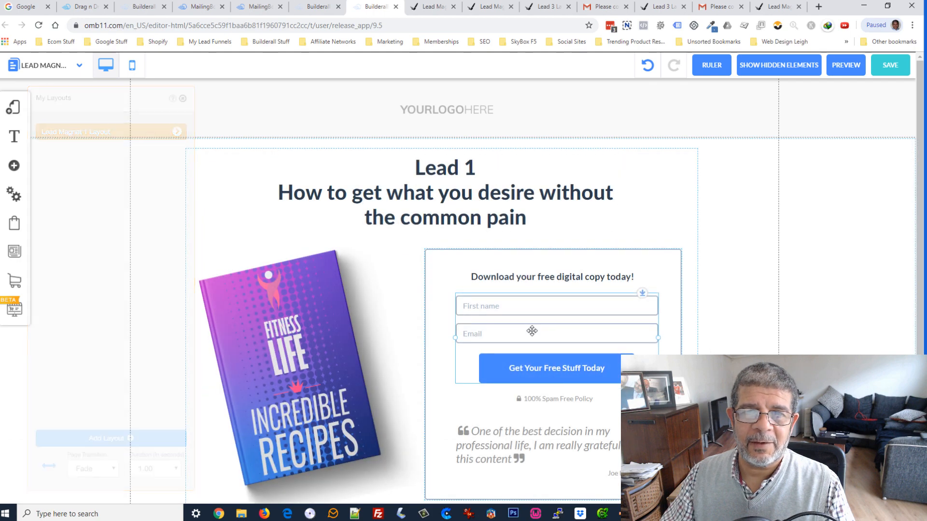
{"action": "left_click", "coordinate": [459, 175]}
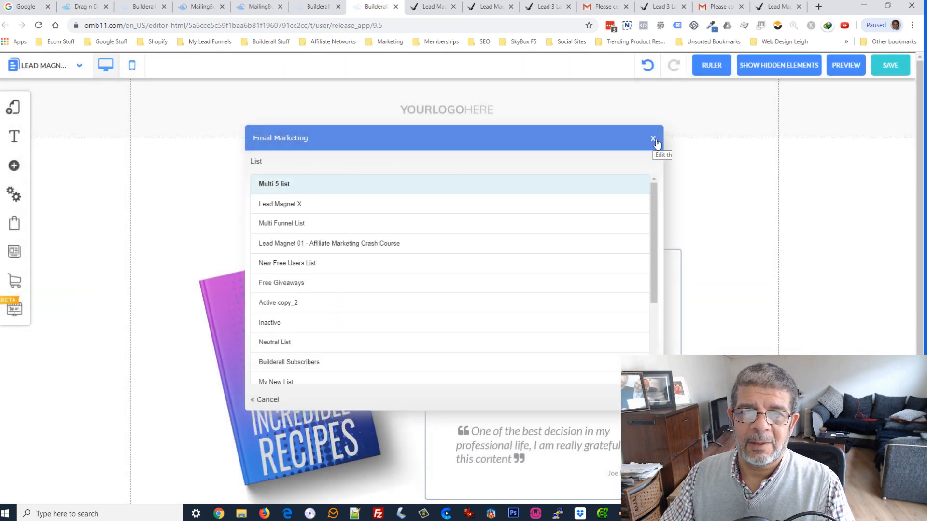
{"action": "left_click", "coordinate": [653, 139]}
{"action": "right_click", "coordinate": [490, 331]}
{"action": "left_click", "coordinate": [457, 203]}
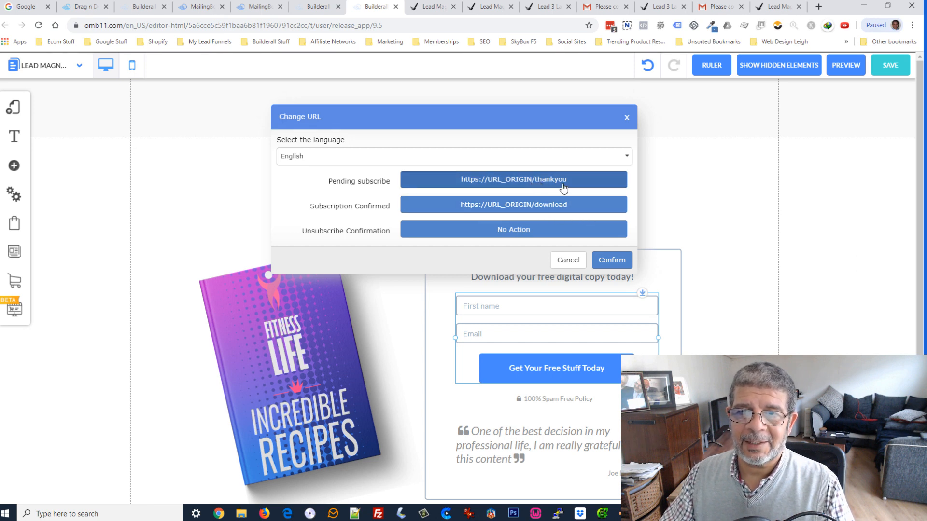
{"action": "left_click", "coordinate": [574, 261]}
Open Thank you 1's Settings and SEO panel and select its address 'thankyou'
{"action": "left_click", "coordinate": [20, 108]}
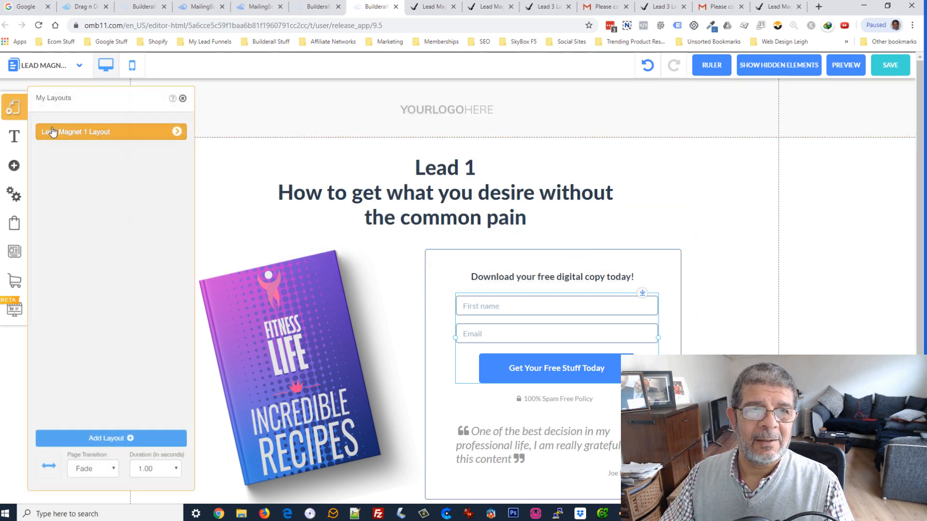
{"action": "left_click", "coordinate": [176, 133]}
{"action": "left_click", "coordinate": [83, 239]}
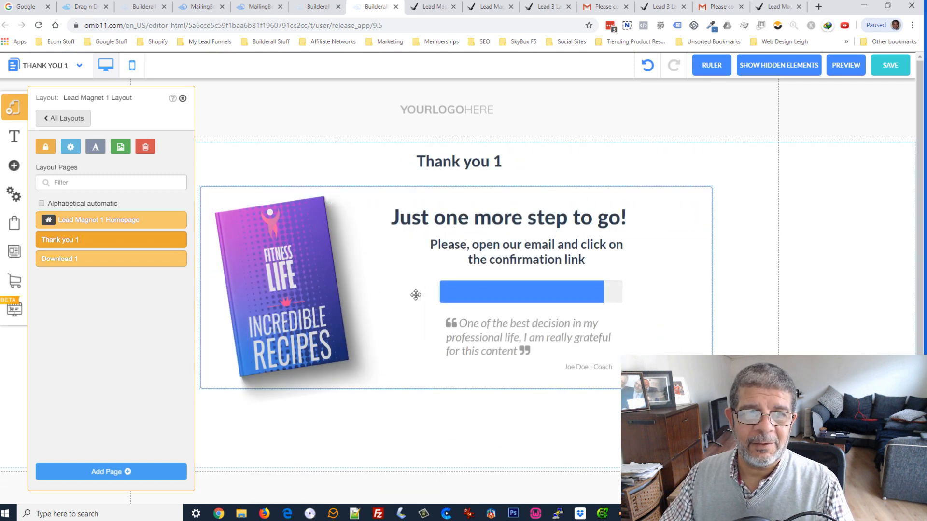
{"action": "left_click", "coordinate": [178, 240]}
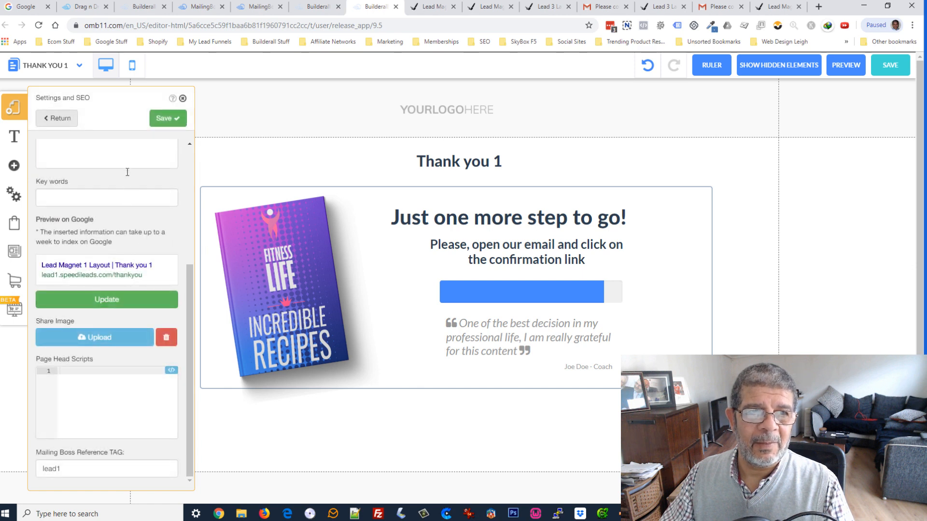
{"action": "scroll", "coordinate": [128, 169], "scroll_direction": "up", "scroll_amount": 4}
{"action": "left_click_drag", "start_coordinate": [88, 255], "coordinate": [50, 253]}
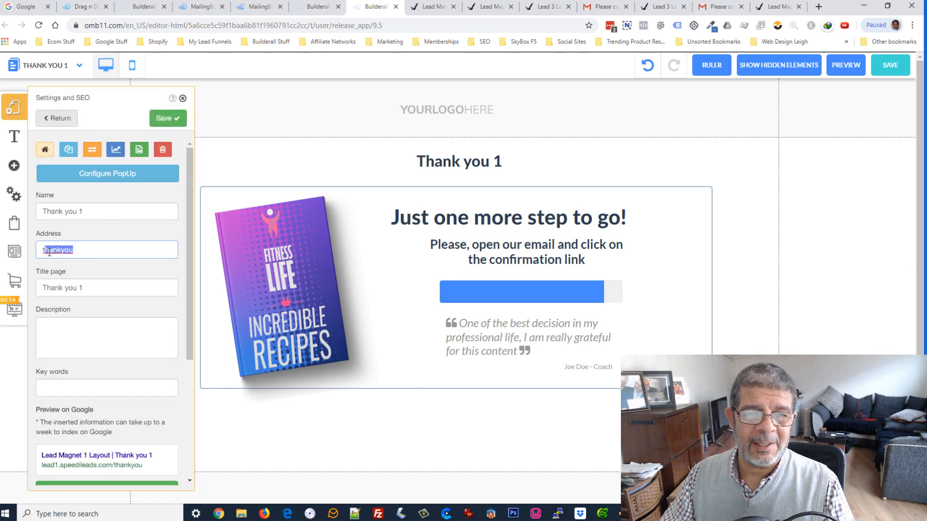